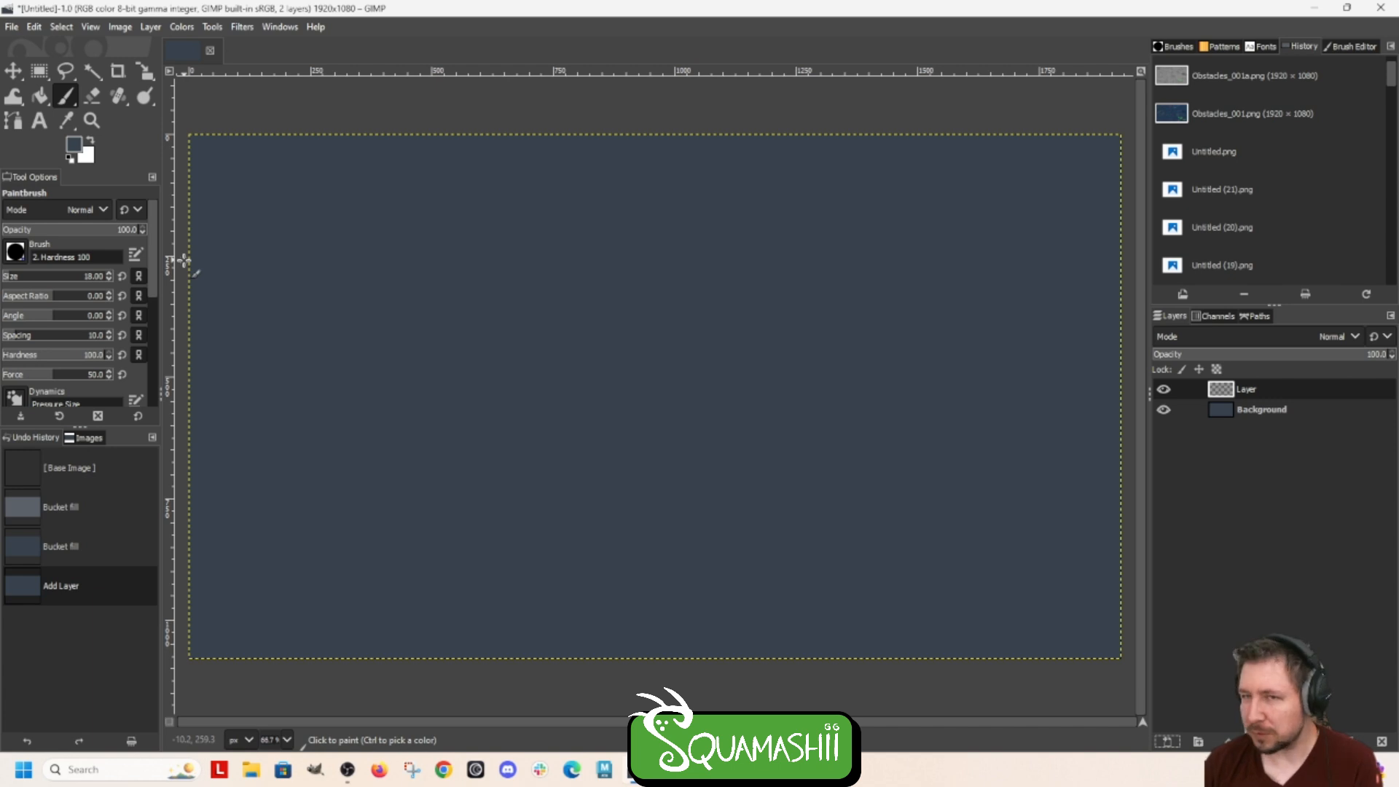
{"action": "left_click", "coordinate": [245, 170]}
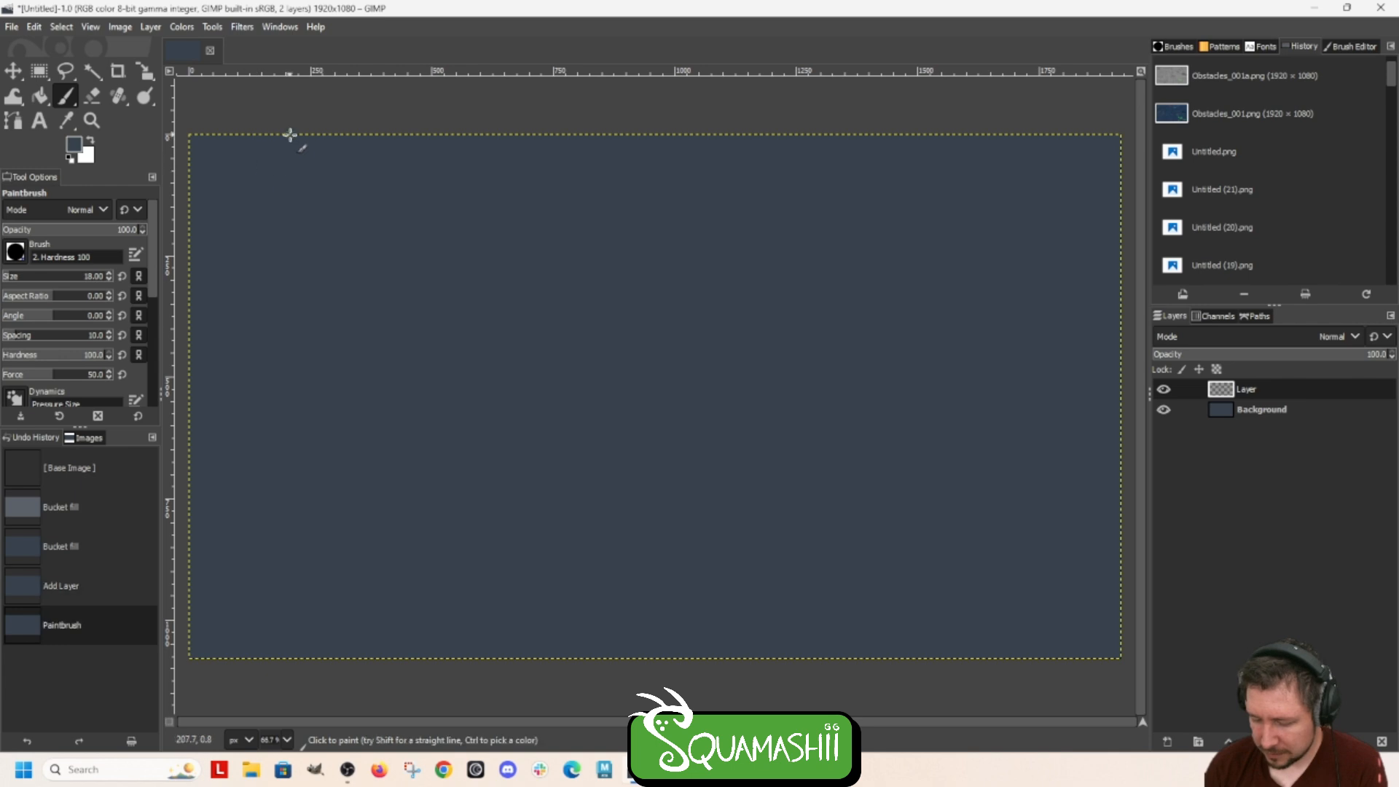
{"action": "left_click", "coordinate": [288, 192]}
{"action": "left_click", "coordinate": [295, 207]}
{"action": "left_click", "coordinate": [309, 215]}
{"action": "left_click", "coordinate": [324, 222]}
{"action": "left_click", "coordinate": [335, 228]}
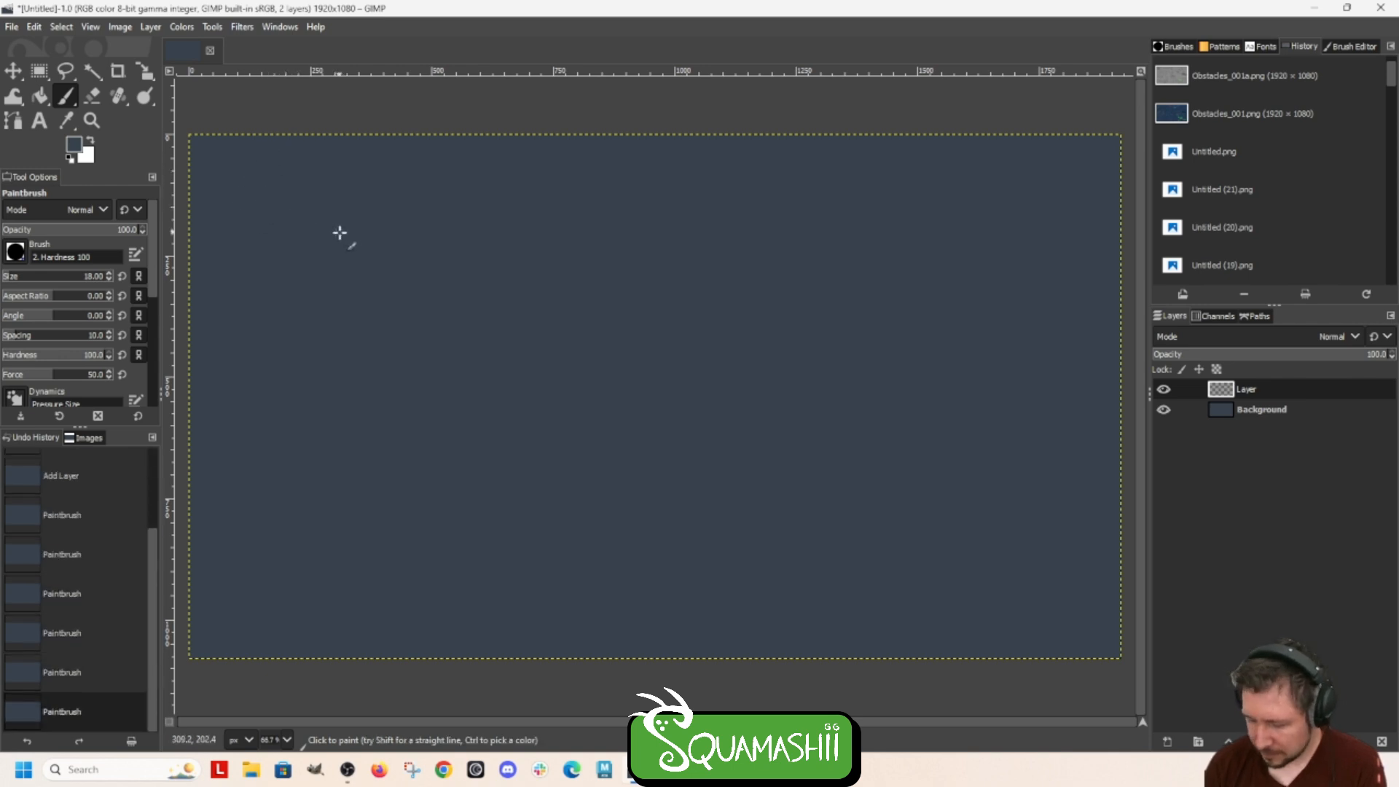
{"action": "left_click", "coordinate": [340, 231]}
Step: Switch the paint colour to white and handwrite the headings "Global_C" and, lower down, "Foot_C" along the canvas's left side
{"action": "left_click", "coordinate": [90, 141]}
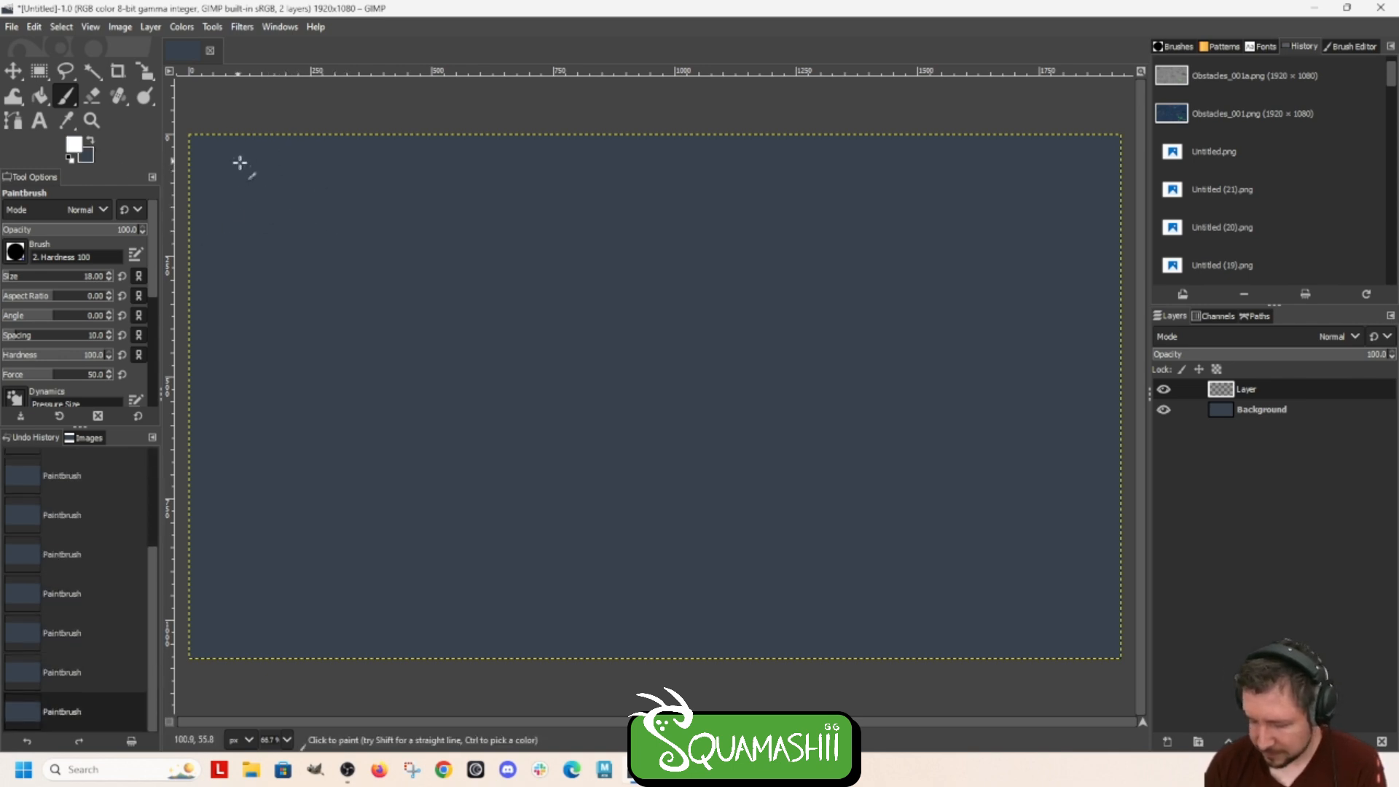
{"action": "mouse_move", "coordinate": [256, 162]}
{"action": "left_mouse_down"}
{"action": "mouse_move", "coordinate": [268, 185]}
{"action": "mouse_move", "coordinate": [344, 194]}
{"action": "left_mouse_up"}
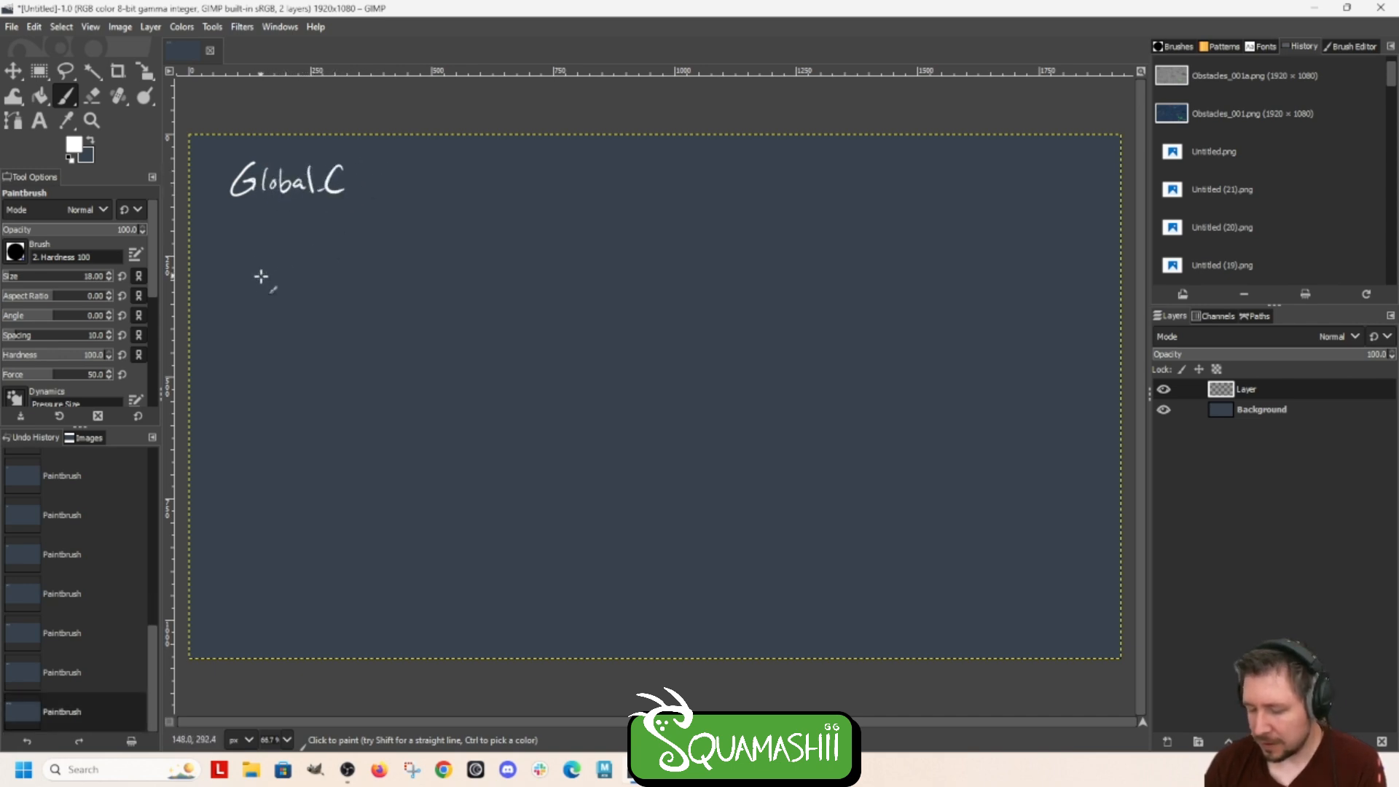
{"action": "left_click_drag", "start_coordinate": [232, 344], "coordinate": [233, 376]}
{"action": "mouse_move", "coordinate": [230, 347]}
{"action": "left_mouse_down"}
{"action": "mouse_move", "coordinate": [252, 342]}
{"action": "mouse_move", "coordinate": [275, 373]}
{"action": "left_mouse_up"}
{"action": "left_click_drag", "start_coordinate": [268, 355], "coordinate": [325, 370]}
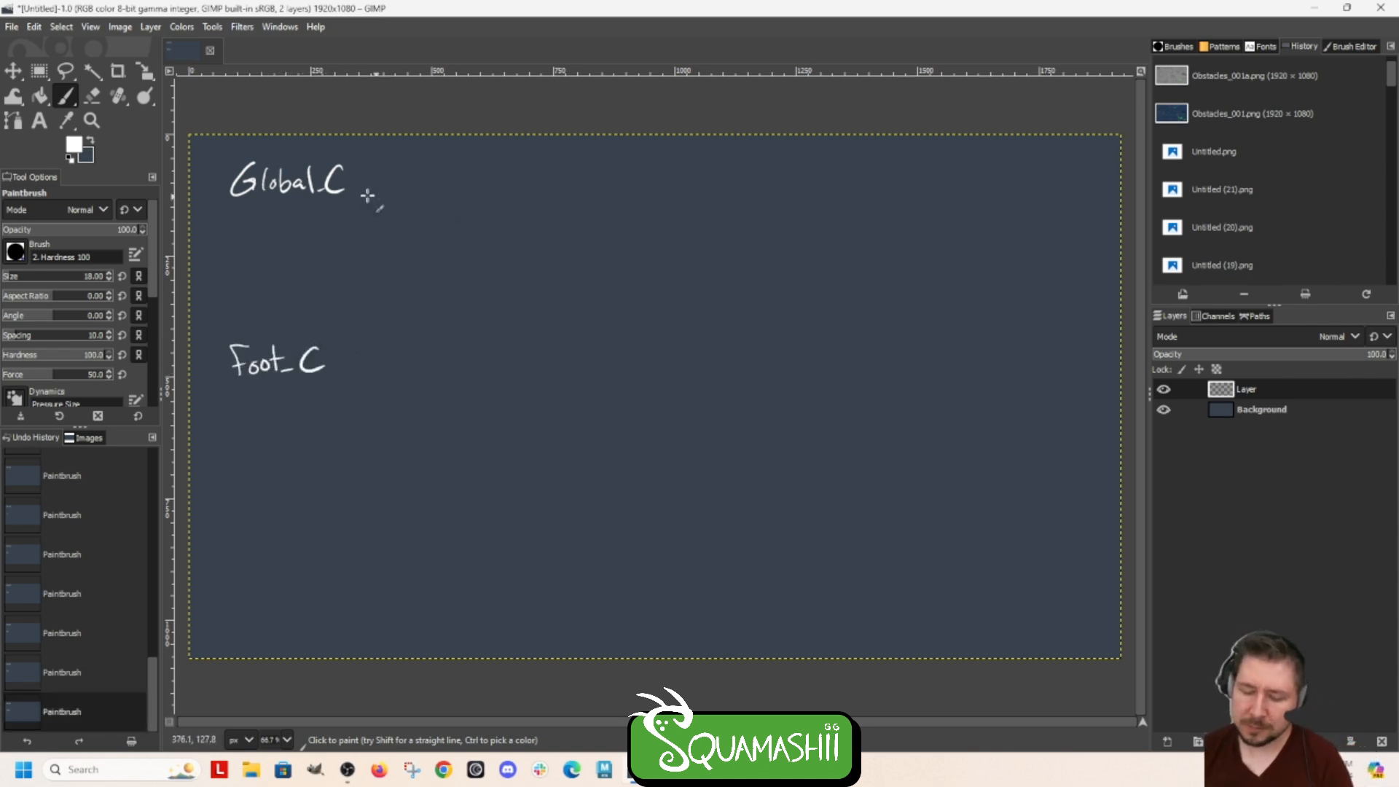
{"action": "left_click_drag", "start_coordinate": [244, 169], "coordinate": [264, 168]}
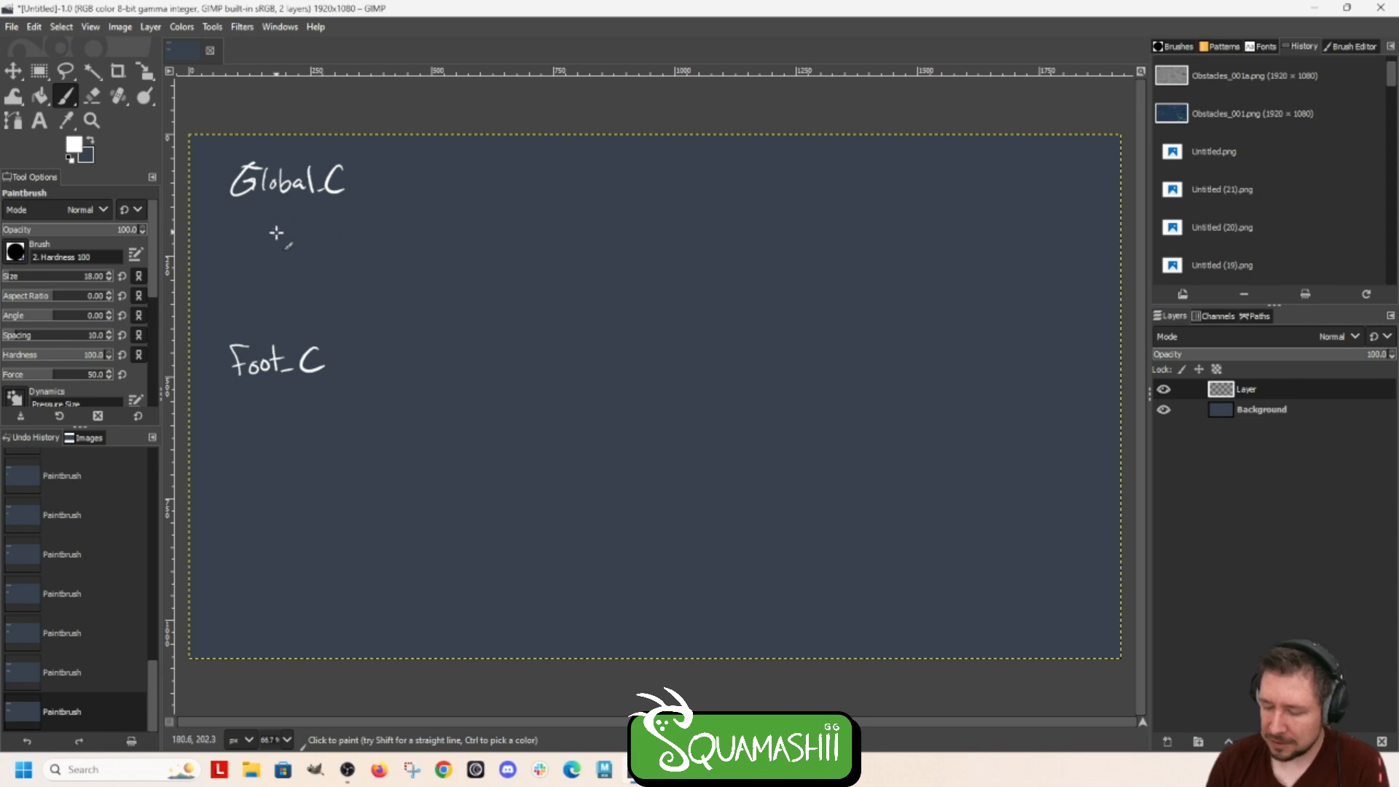
Step: Handwrite "globalScale_attr" indented beneath the Global_C heading, undoing the stray last strokes
{"action": "mouse_move", "coordinate": [285, 217]}
{"action": "left_mouse_down"}
{"action": "mouse_move", "coordinate": [280, 237]}
{"action": "mouse_move", "coordinate": [293, 228]}
{"action": "left_mouse_up"}
{"action": "left_click_drag", "start_coordinate": [304, 219], "coordinate": [329, 225]}
{"action": "mouse_move", "coordinate": [334, 207]}
{"action": "left_mouse_down"}
{"action": "mouse_move", "coordinate": [335, 225]}
{"action": "mouse_move", "coordinate": [376, 225]}
{"action": "left_mouse_up"}
{"action": "left_click_drag", "start_coordinate": [384, 206], "coordinate": [385, 224]}
{"action": "mouse_move", "coordinate": [377, 211]}
{"action": "left_mouse_down"}
{"action": "mouse_move", "coordinate": [392, 223]}
{"action": "mouse_move", "coordinate": [475, 211]}
{"action": "left_mouse_up"}
{"action": "left_click_drag", "start_coordinate": [478, 214], "coordinate": [479, 221]}
{"action": "left_click", "coordinate": [480, 209]}
{"action": "key", "text": "ctrl+z"}
{"action": "key", "text": "ctrl+z"}
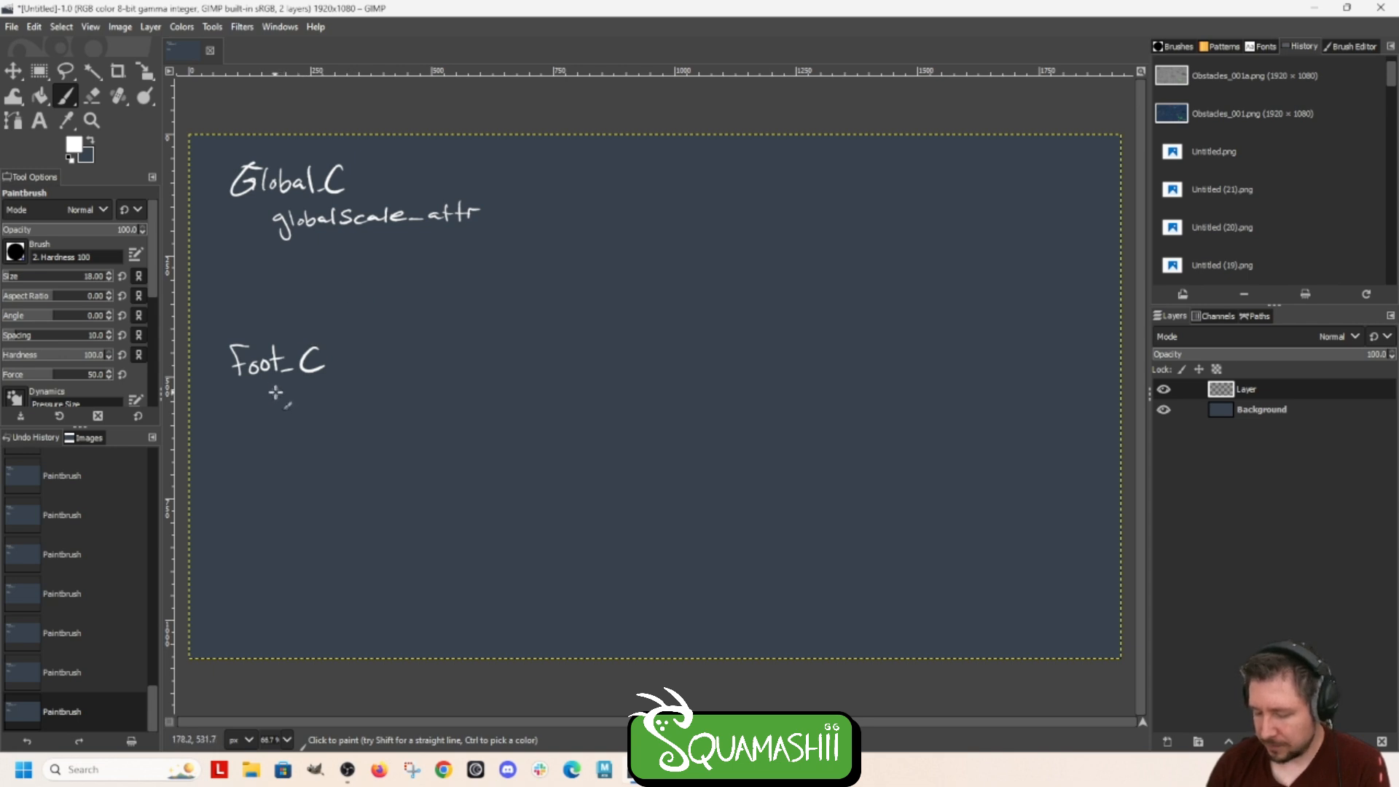
Step: Handwrite "Stretch Up attr" indented beneath the Foot_C heading
{"action": "mouse_move", "coordinate": [287, 387]}
{"action": "left_mouse_down"}
{"action": "mouse_move", "coordinate": [276, 403]}
{"action": "mouse_move", "coordinate": [295, 405]}
{"action": "left_mouse_up"}
{"action": "left_click_drag", "start_coordinate": [288, 393], "coordinate": [299, 391]}
{"action": "left_click_drag", "start_coordinate": [301, 404], "coordinate": [331, 403]}
{"action": "mouse_move", "coordinate": [323, 395]}
{"action": "left_mouse_down"}
{"action": "mouse_move", "coordinate": [357, 401]}
{"action": "mouse_move", "coordinate": [375, 385]}
{"action": "mouse_move", "coordinate": [383, 401]}
{"action": "mouse_move", "coordinate": [434, 399]}
{"action": "left_mouse_up"}
{"action": "left_click_drag", "start_coordinate": [427, 390], "coordinate": [444, 399]}
{"action": "left_click_drag", "start_coordinate": [437, 388], "coordinate": [449, 387]}
{"action": "left_click_drag", "start_coordinate": [450, 398], "coordinate": [457, 387]}
Step: Handwrite "Stretch dn attr" as a second line directly below "Stretch Up attr"
{"action": "mouse_move", "coordinate": [289, 421]}
{"action": "left_mouse_down"}
{"action": "mouse_move", "coordinate": [277, 438]}
{"action": "mouse_move", "coordinate": [299, 438]}
{"action": "left_mouse_up"}
{"action": "left_click_drag", "start_coordinate": [290, 428], "coordinate": [321, 437]}
{"action": "left_click_drag", "start_coordinate": [327, 419], "coordinate": [329, 438]}
{"action": "left_click_drag", "start_coordinate": [321, 428], "coordinate": [348, 438]}
{"action": "left_click_drag", "start_coordinate": [349, 429], "coordinate": [441, 431]}
{"action": "left_click_drag", "start_coordinate": [427, 421], "coordinate": [452, 432]}
{"action": "left_click_drag", "start_coordinate": [452, 424], "coordinate": [462, 416]}
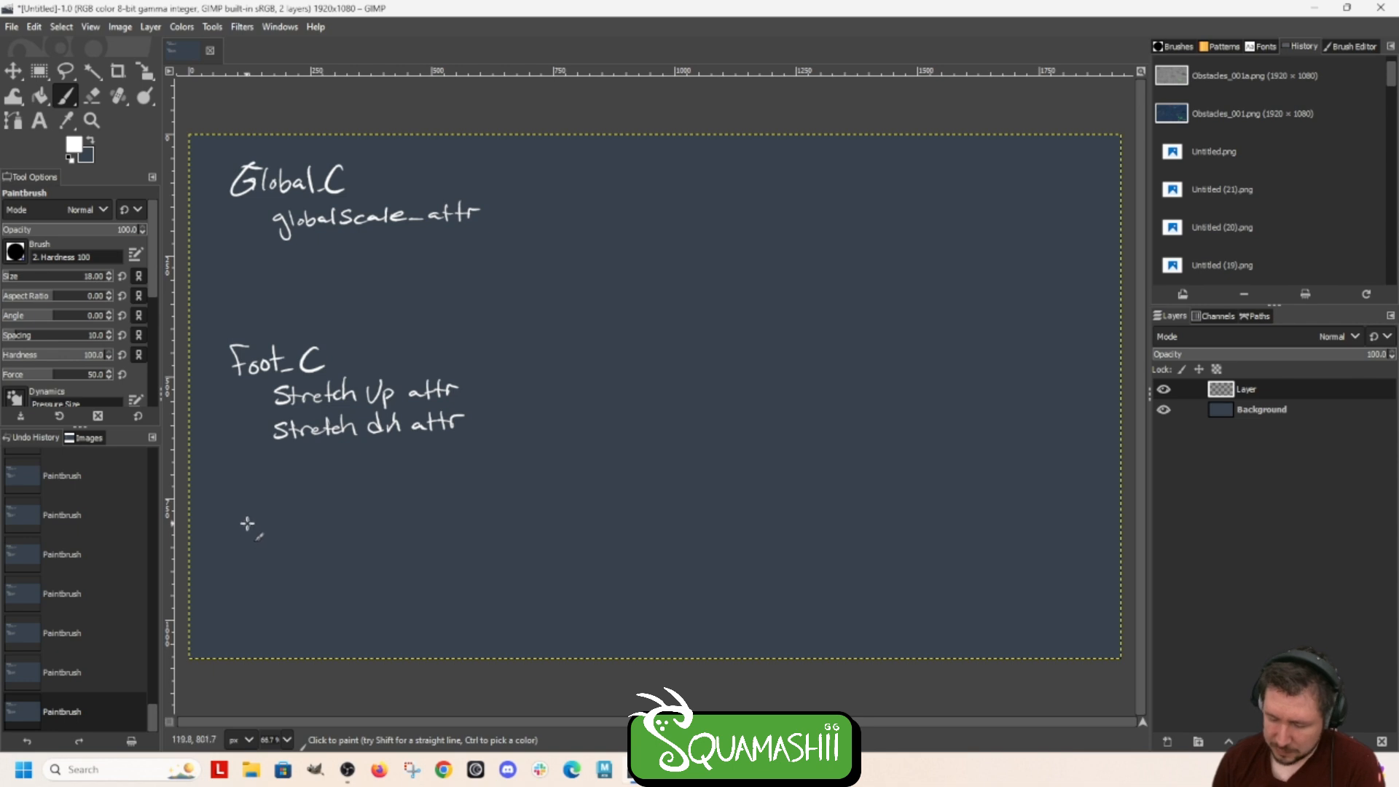
Step: Handwrite the list "Leg 01", "Leg 02", "Leg 03" below the stretch attributes, undoing the wrong letter after the first L
{"action": "left_click_drag", "start_coordinate": [250, 493], "coordinate": [262, 513]}
{"action": "left_click_drag", "start_coordinate": [274, 501], "coordinate": [279, 513]}
{"action": "left_click_drag", "start_coordinate": [274, 501], "coordinate": [285, 500]}
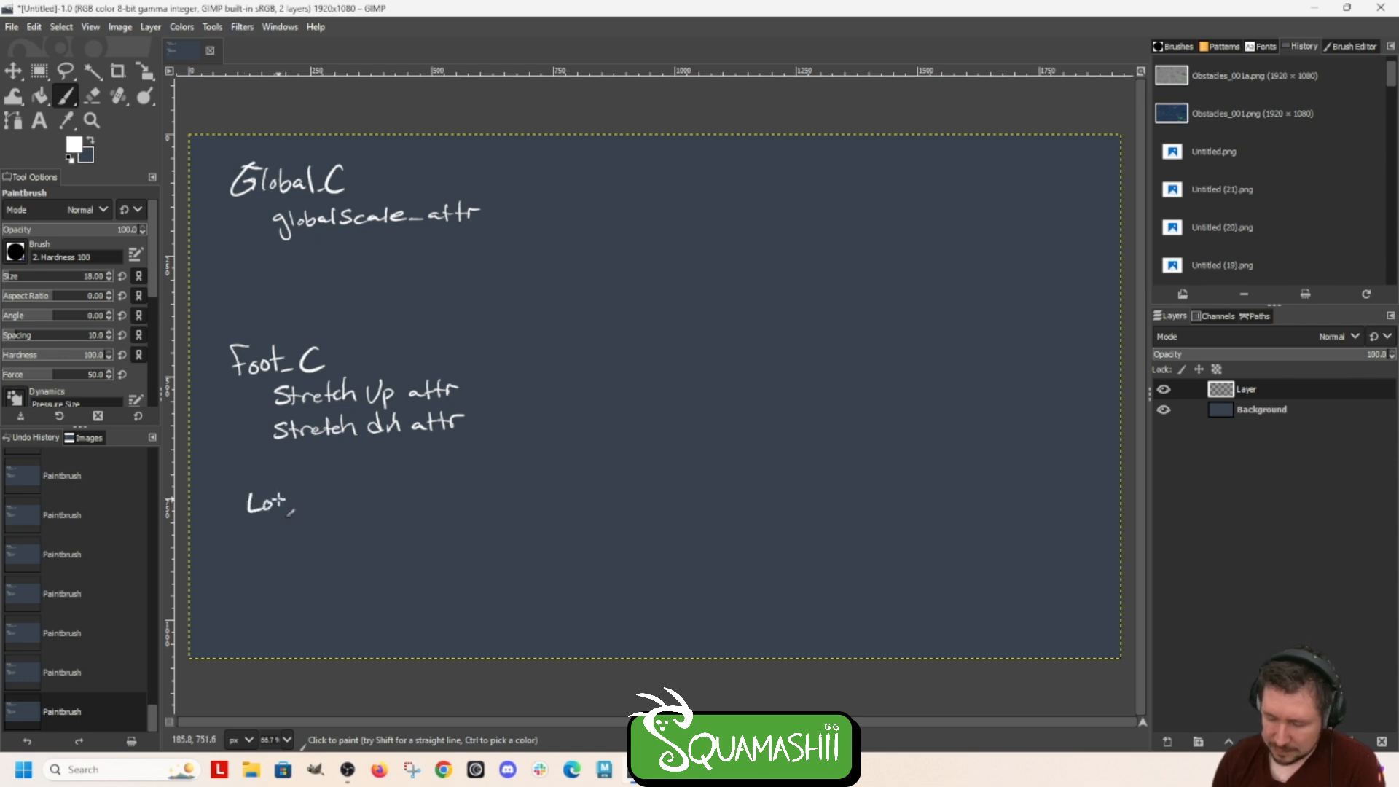
{"action": "key", "text": "ctrl+z"}
{"action": "key", "text": "ctrl+z"}
{"action": "key", "text": "ctrl+z"}
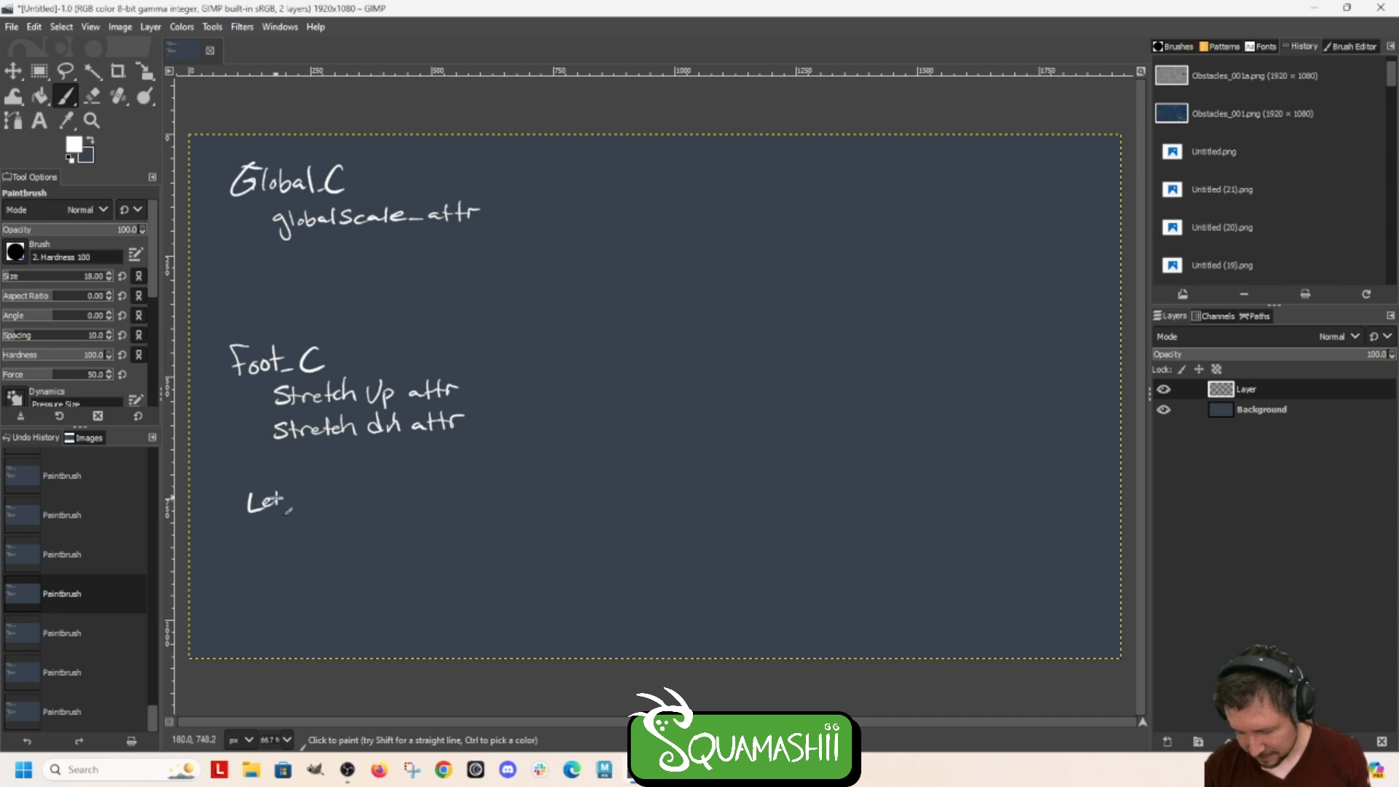
{"action": "mouse_move", "coordinate": [283, 496]}
{"action": "left_mouse_down"}
{"action": "mouse_move", "coordinate": [276, 522]}
{"action": "mouse_move", "coordinate": [304, 495]}
{"action": "left_mouse_up"}
{"action": "left_click_drag", "start_coordinate": [314, 486], "coordinate": [312, 499]}
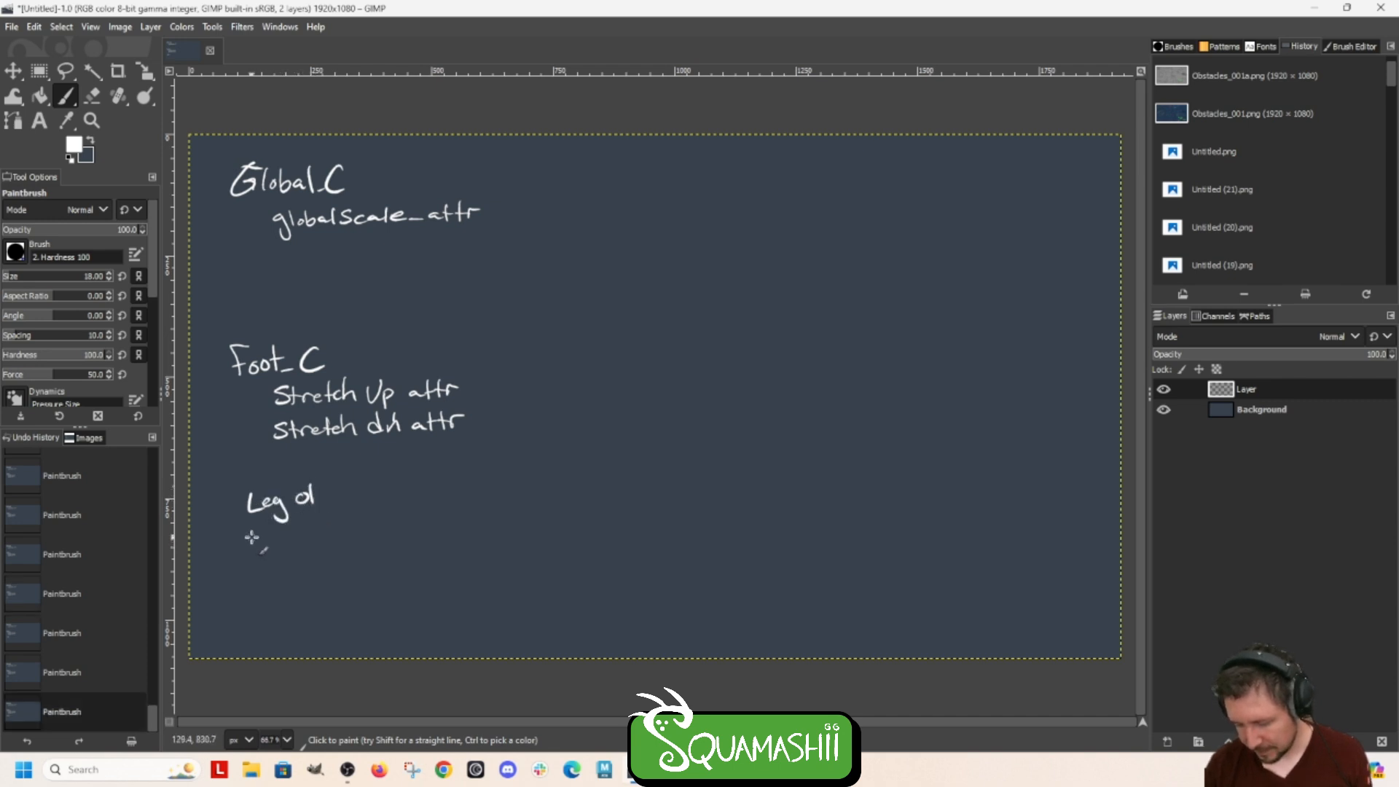
{"action": "mouse_move", "coordinate": [251, 537]}
{"action": "left_mouse_down"}
{"action": "mouse_move", "coordinate": [280, 560]}
{"action": "mouse_move", "coordinate": [303, 531]}
{"action": "mouse_move", "coordinate": [322, 541]}
{"action": "left_mouse_up"}
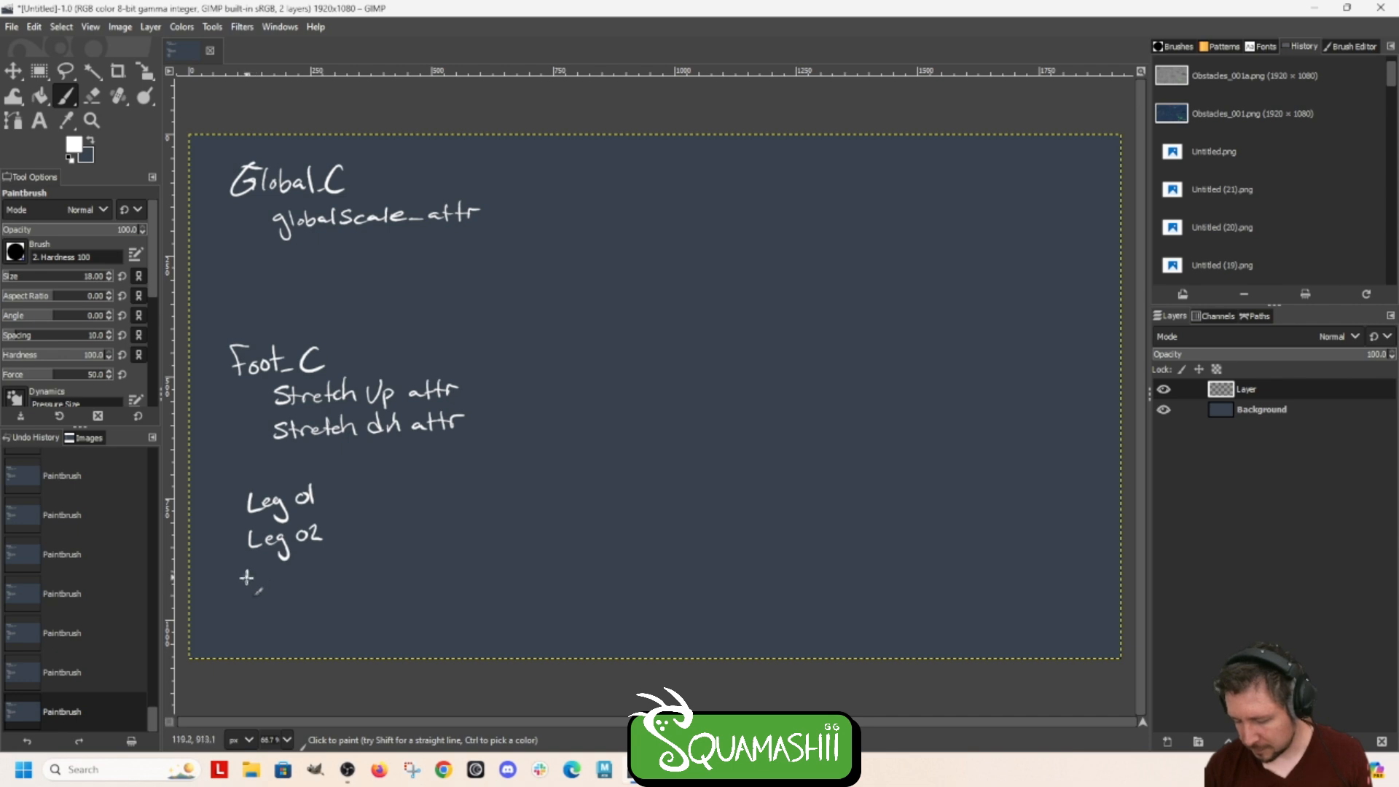
{"action": "mouse_move", "coordinate": [247, 570]}
{"action": "left_mouse_down"}
{"action": "mouse_move", "coordinate": [279, 596]}
{"action": "mouse_move", "coordinate": [305, 562]}
{"action": "mouse_move", "coordinate": [330, 567]}
{"action": "mouse_move", "coordinate": [315, 578]}
{"action": "left_mouse_up"}
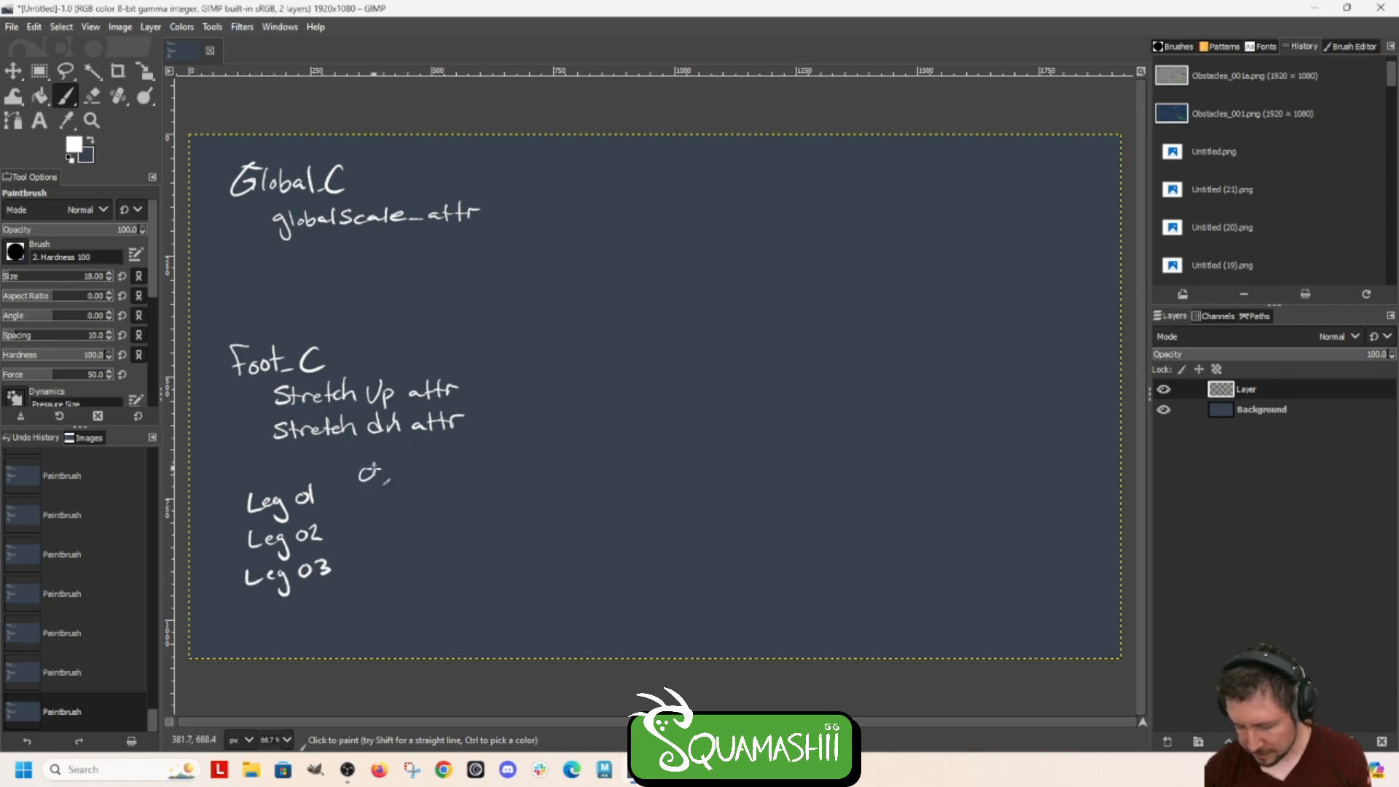
Step: Sketch a bent leg of three joint circles and two bones beside the labels, with an arrow from each leg label to its joint
{"action": "left_click_drag", "start_coordinate": [380, 604], "coordinate": [380, 605]}
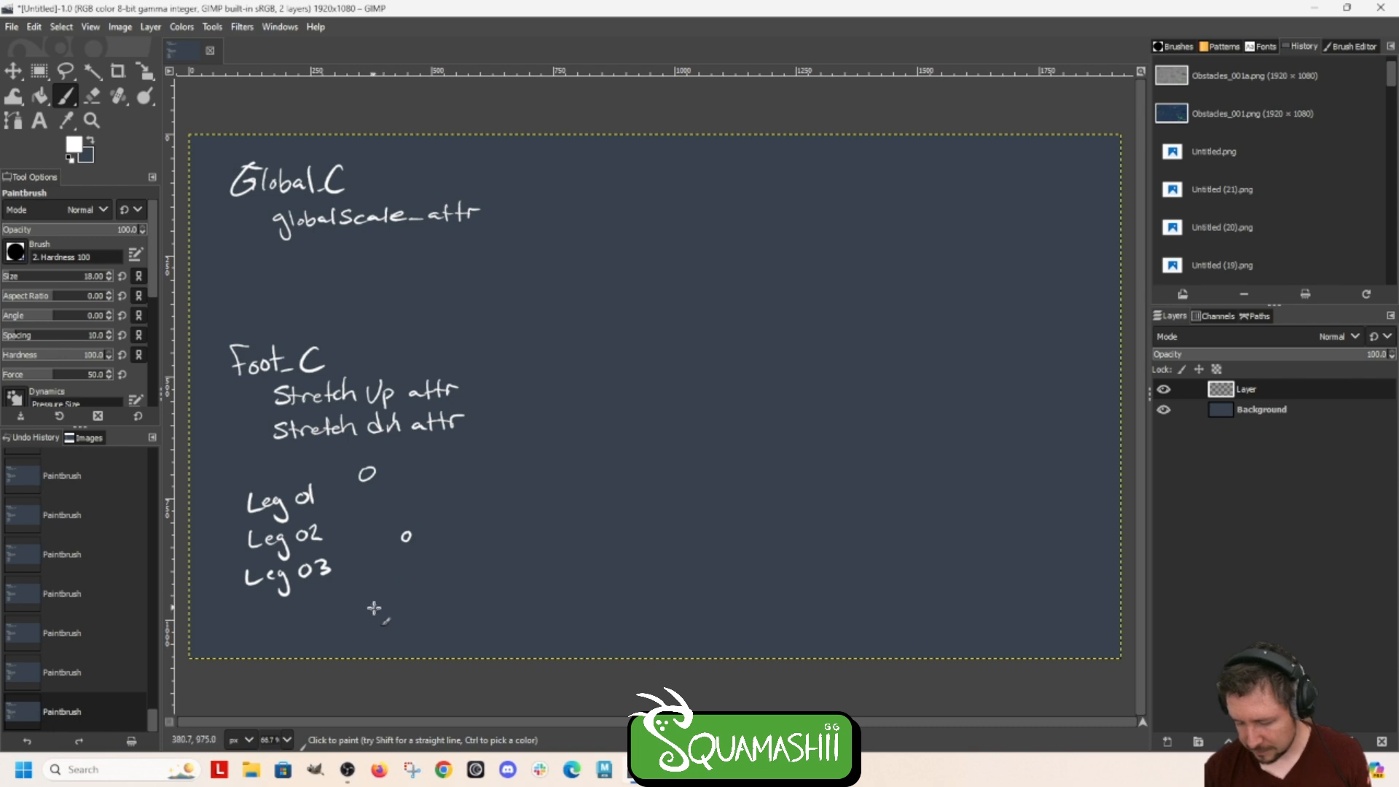
{"action": "mouse_move", "coordinate": [370, 482]}
{"action": "left_mouse_down"}
{"action": "mouse_move", "coordinate": [403, 529]}
{"action": "mouse_move", "coordinate": [383, 608]}
{"action": "mouse_move", "coordinate": [416, 531]}
{"action": "left_mouse_up"}
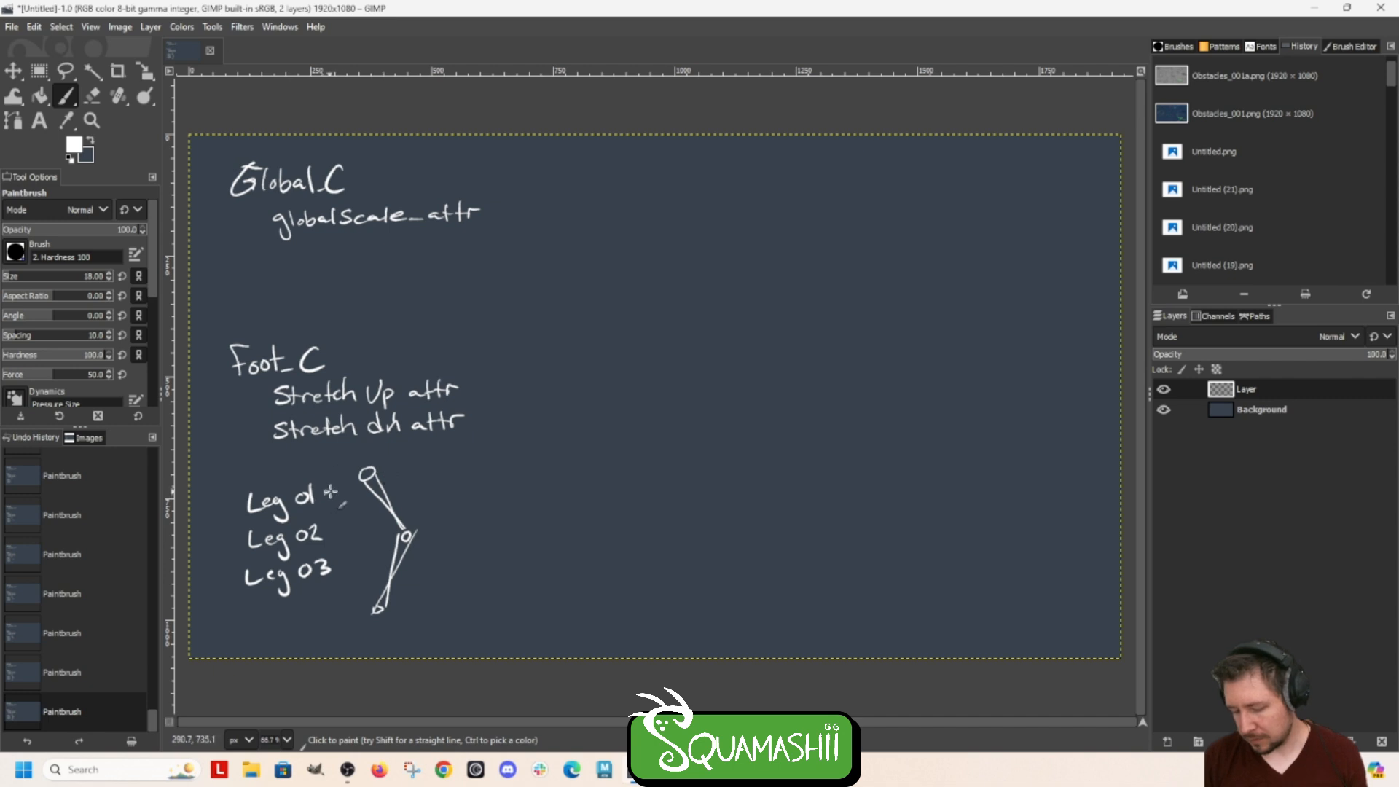
{"action": "left_click_drag", "start_coordinate": [325, 495], "coordinate": [355, 478]}
{"action": "left_click_drag", "start_coordinate": [329, 534], "coordinate": [385, 536]}
{"action": "left_click_drag", "start_coordinate": [337, 576], "coordinate": [352, 600]}
{"action": "left_click_drag", "start_coordinate": [378, 529], "coordinate": [378, 544]}
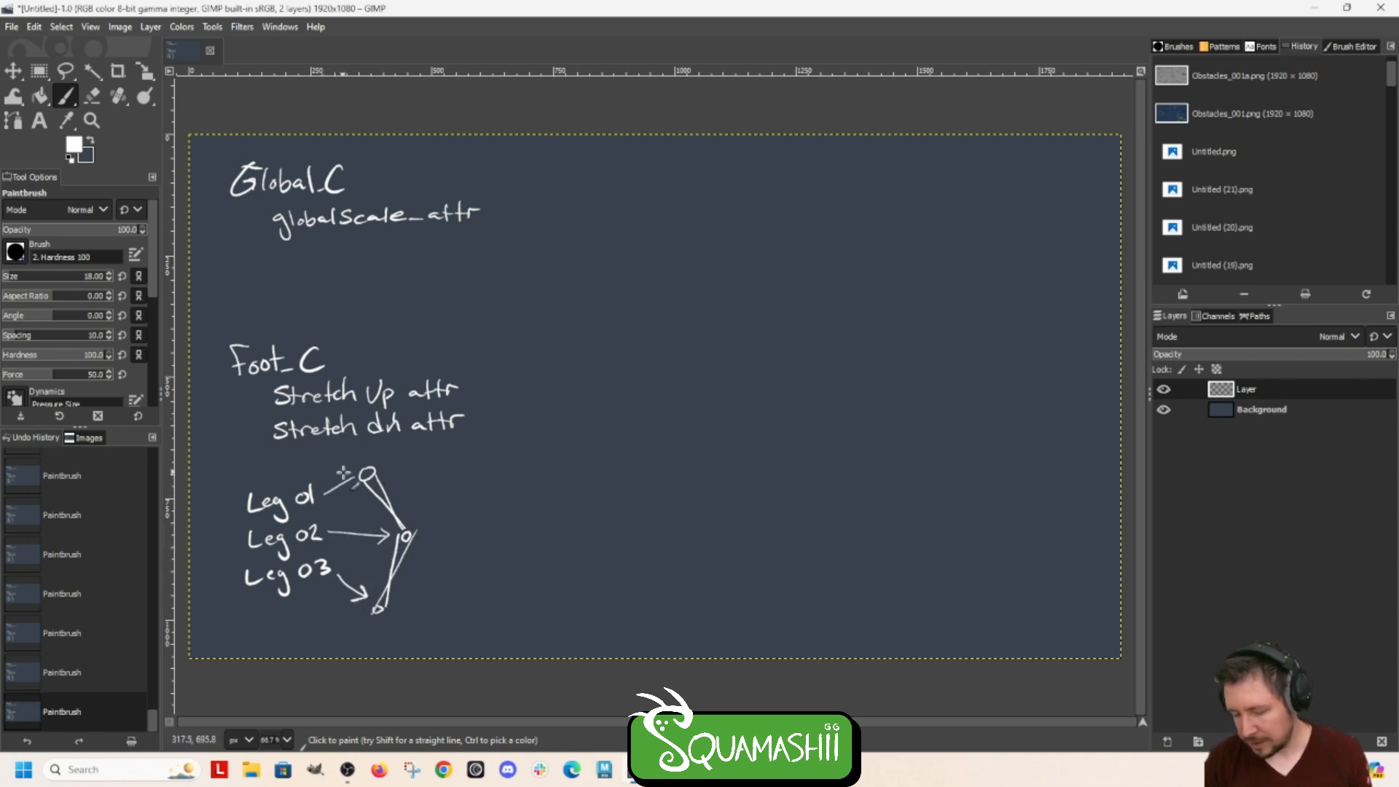
{"action": "left_click_drag", "start_coordinate": [343, 473], "coordinate": [355, 490]}
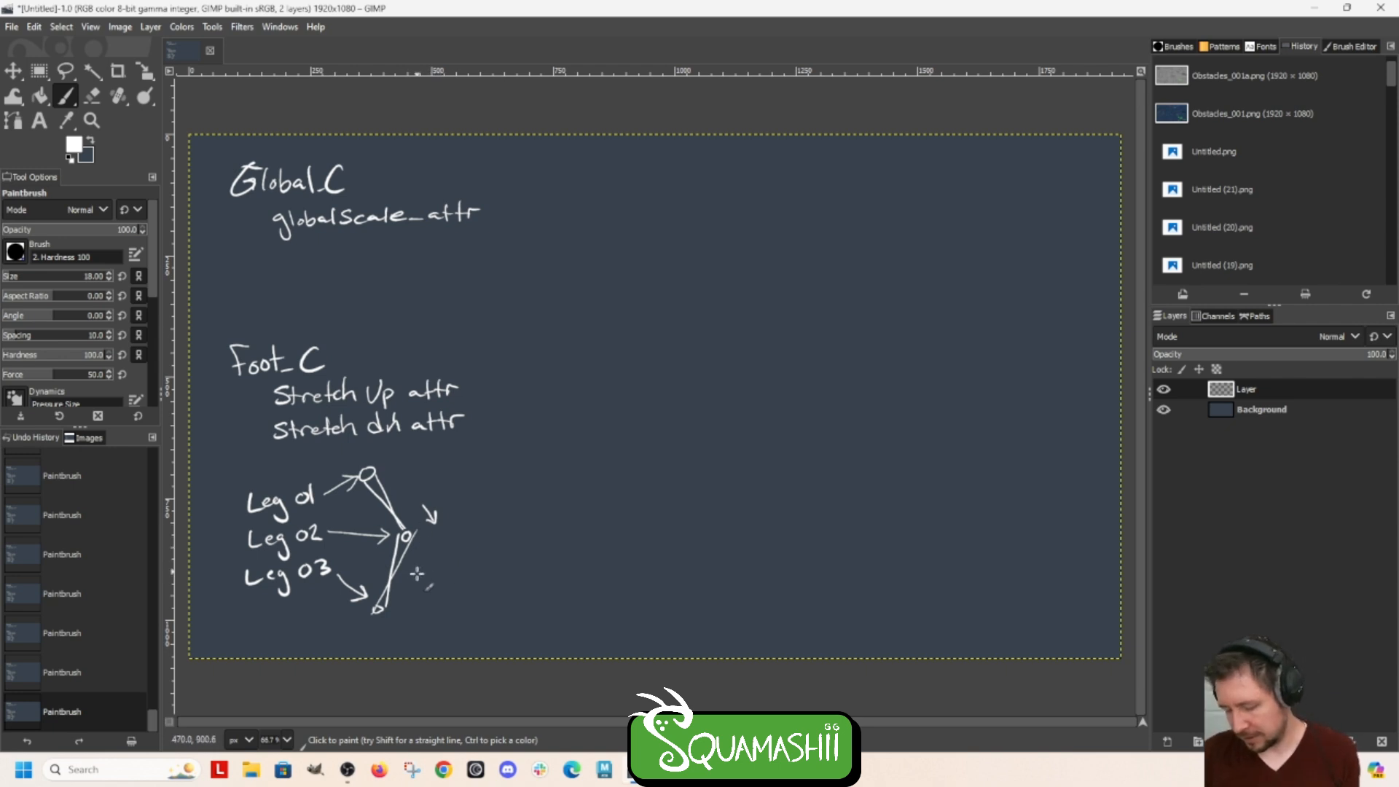
Step: Add a small arrow beside the lowest joint and circle the numbers 02 and 03 in the leg labels
{"action": "left_click_drag", "start_coordinate": [410, 598], "coordinate": [407, 613]}
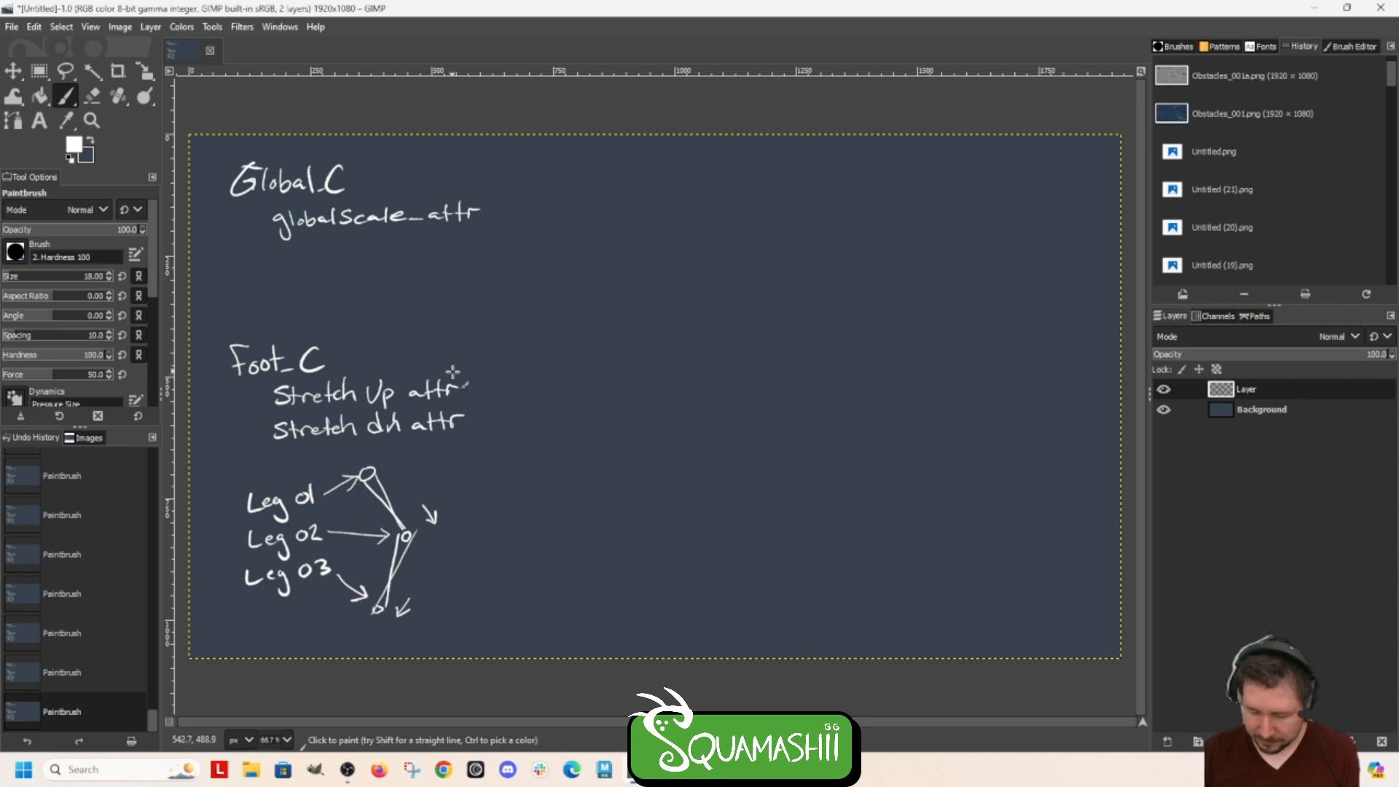
{"action": "mouse_move", "coordinate": [302, 524]}
{"action": "left_mouse_down"}
{"action": "mouse_move", "coordinate": [307, 567]}
{"action": "mouse_move", "coordinate": [312, 555]}
{"action": "left_mouse_up"}
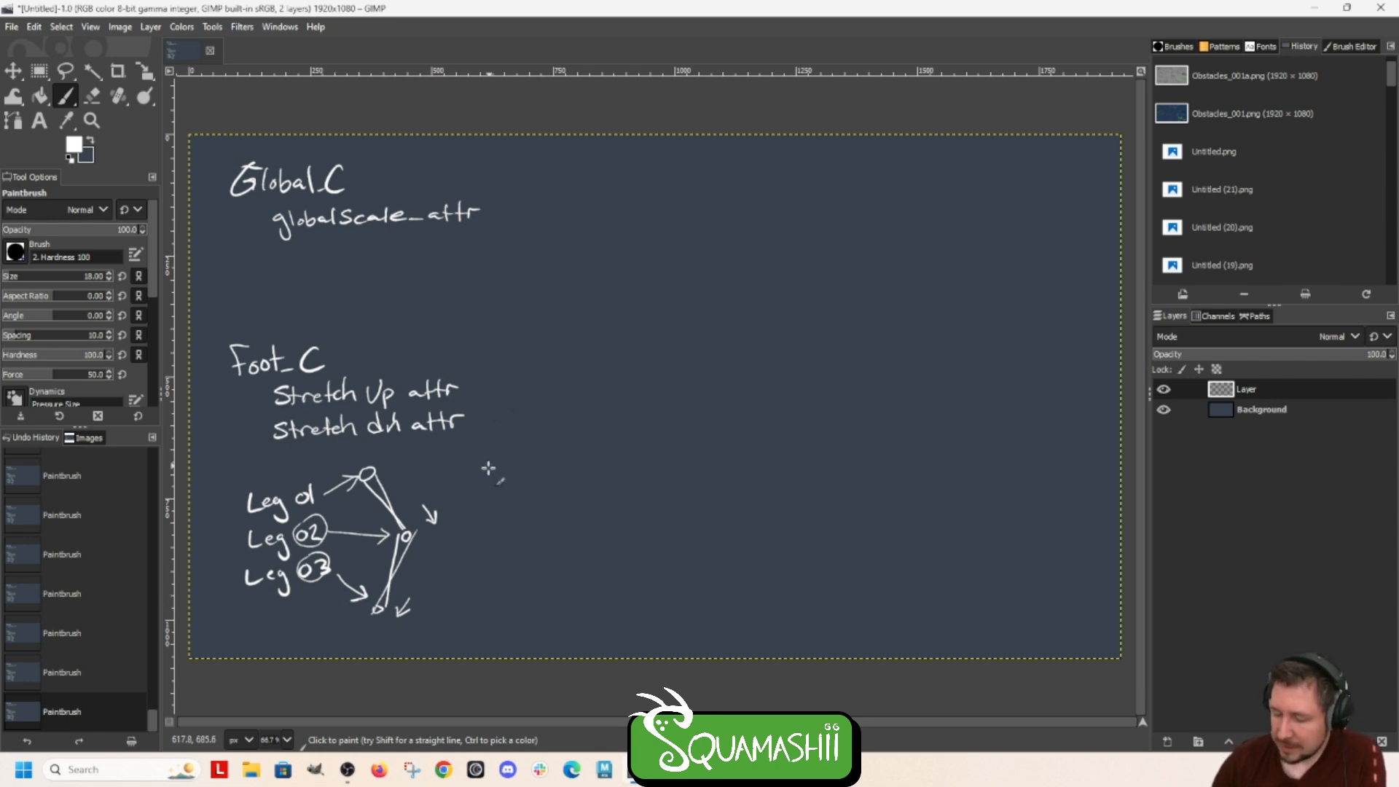
Step: Draw a full-height vertical divider beside the notes and handwrite "Distance between Leg01_J → Leg02_J" at the top of the empty area
{"action": "left_click_drag", "start_coordinate": [517, 150], "coordinate": [504, 656]}
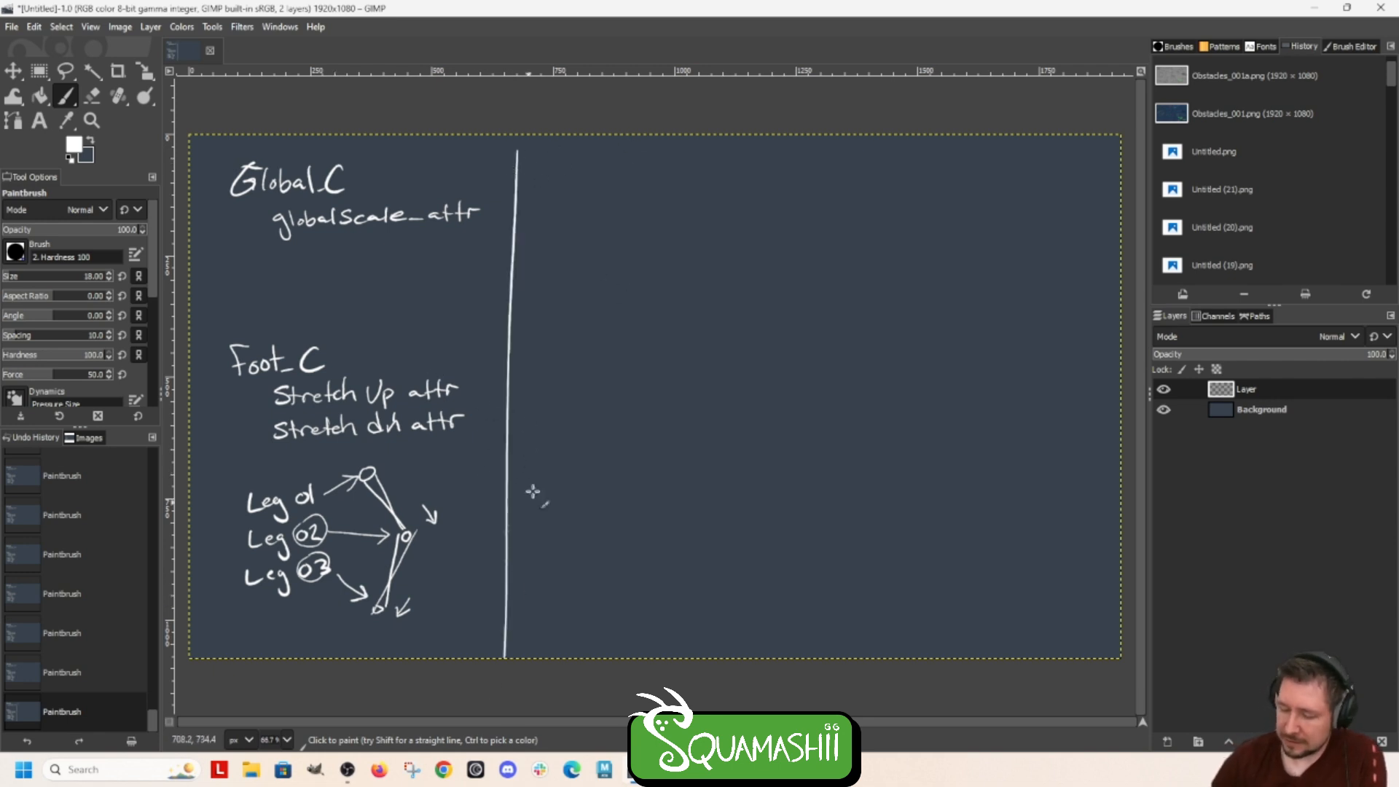
{"action": "left_click_drag", "start_coordinate": [566, 161], "coordinate": [567, 177]}
{"action": "mouse_move", "coordinate": [559, 161]}
{"action": "left_mouse_down"}
{"action": "mouse_move", "coordinate": [578, 162]}
{"action": "mouse_move", "coordinate": [564, 177]}
{"action": "mouse_move", "coordinate": [642, 164]}
{"action": "mouse_move", "coordinate": [763, 177]}
{"action": "mouse_move", "coordinate": [781, 164]}
{"action": "mouse_move", "coordinate": [832, 166]}
{"action": "mouse_move", "coordinate": [838, 181]}
{"action": "mouse_move", "coordinate": [854, 159]}
{"action": "mouse_move", "coordinate": [981, 169]}
{"action": "mouse_move", "coordinate": [984, 183]}
{"action": "mouse_move", "coordinate": [1000, 158]}
{"action": "mouse_move", "coordinate": [1047, 168]}
{"action": "left_mouse_up"}
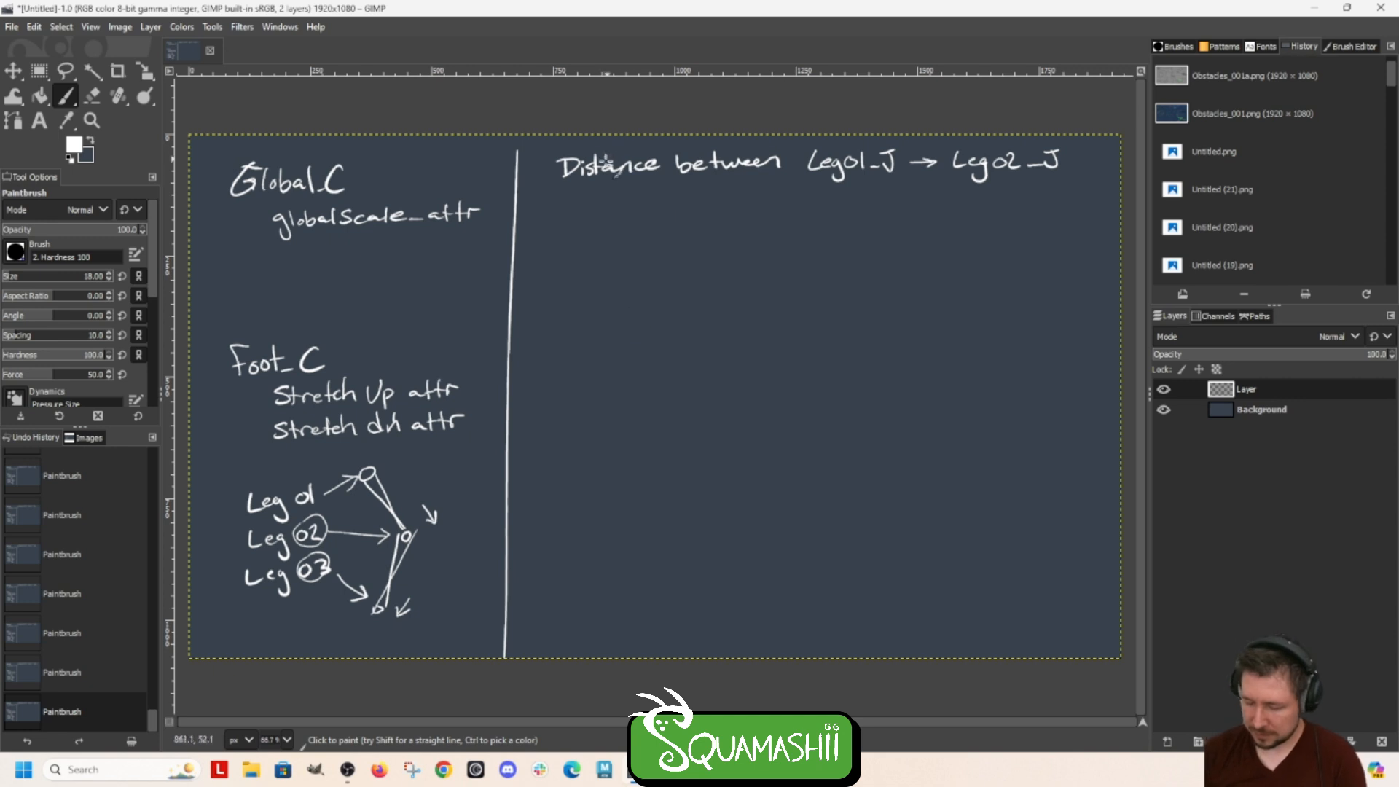
Step: Handwrite "Starting Value of TX on Leg02_J + Leg03_J" below the distance line
{"action": "left_click_drag", "start_coordinate": [566, 217], "coordinate": [556, 229]}
{"action": "mouse_move", "coordinate": [575, 215]}
{"action": "left_mouse_down"}
{"action": "mouse_move", "coordinate": [574, 230]}
{"action": "mouse_move", "coordinate": [604, 219]}
{"action": "left_mouse_up"}
{"action": "left_click_drag", "start_coordinate": [607, 210], "coordinate": [615, 228]}
{"action": "mouse_move", "coordinate": [621, 219]}
{"action": "left_mouse_down"}
{"action": "mouse_move", "coordinate": [635, 241]}
{"action": "mouse_move", "coordinate": [677, 213]}
{"action": "mouse_move", "coordinate": [699, 229]}
{"action": "left_mouse_up"}
{"action": "left_click", "coordinate": [613, 212]}
{"action": "left_click_drag", "start_coordinate": [702, 216], "coordinate": [706, 217]}
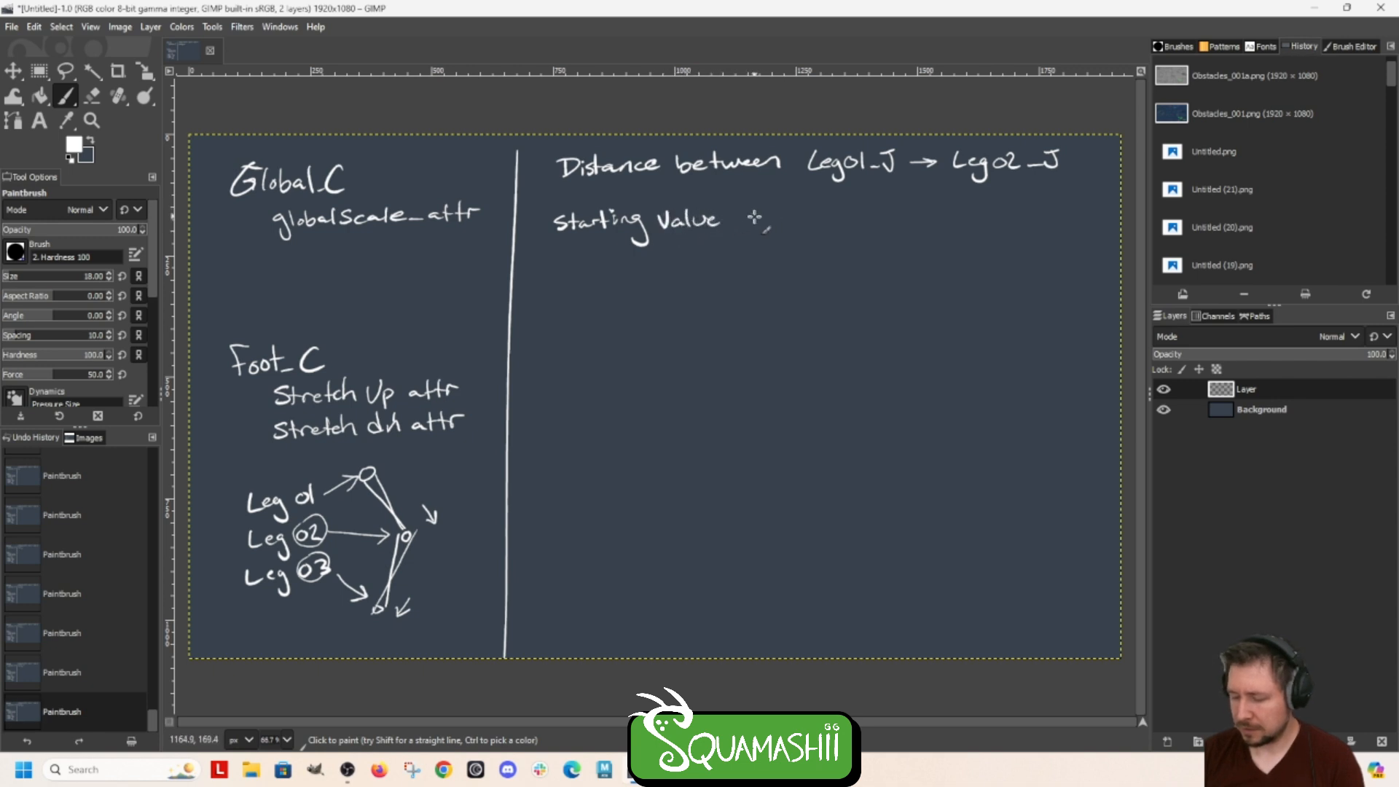
{"action": "mouse_move", "coordinate": [755, 214]}
{"action": "left_mouse_down"}
{"action": "mouse_move", "coordinate": [761, 227]}
{"action": "mouse_move", "coordinate": [803, 211]}
{"action": "left_mouse_up"}
{"action": "mouse_move", "coordinate": [793, 212]}
{"action": "left_mouse_down"}
{"action": "mouse_move", "coordinate": [793, 227]}
{"action": "mouse_move", "coordinate": [857, 219]}
{"action": "mouse_move", "coordinate": [906, 232]}
{"action": "left_mouse_up"}
{"action": "mouse_move", "coordinate": [909, 227]}
{"action": "left_mouse_down"}
{"action": "mouse_move", "coordinate": [924, 245]}
{"action": "mouse_move", "coordinate": [1029, 220]}
{"action": "left_mouse_up"}
{"action": "mouse_move", "coordinate": [1023, 214]}
{"action": "left_mouse_down"}
{"action": "mouse_move", "coordinate": [1023, 227]}
{"action": "mouse_move", "coordinate": [1069, 220]}
{"action": "mouse_move", "coordinate": [1073, 235]}
{"action": "mouse_move", "coordinate": [1084, 212]}
{"action": "mouse_move", "coordinate": [1095, 233]}
{"action": "mouse_move", "coordinate": [1115, 231]}
{"action": "mouse_move", "coordinate": [1122, 209]}
{"action": "left_mouse_up"}
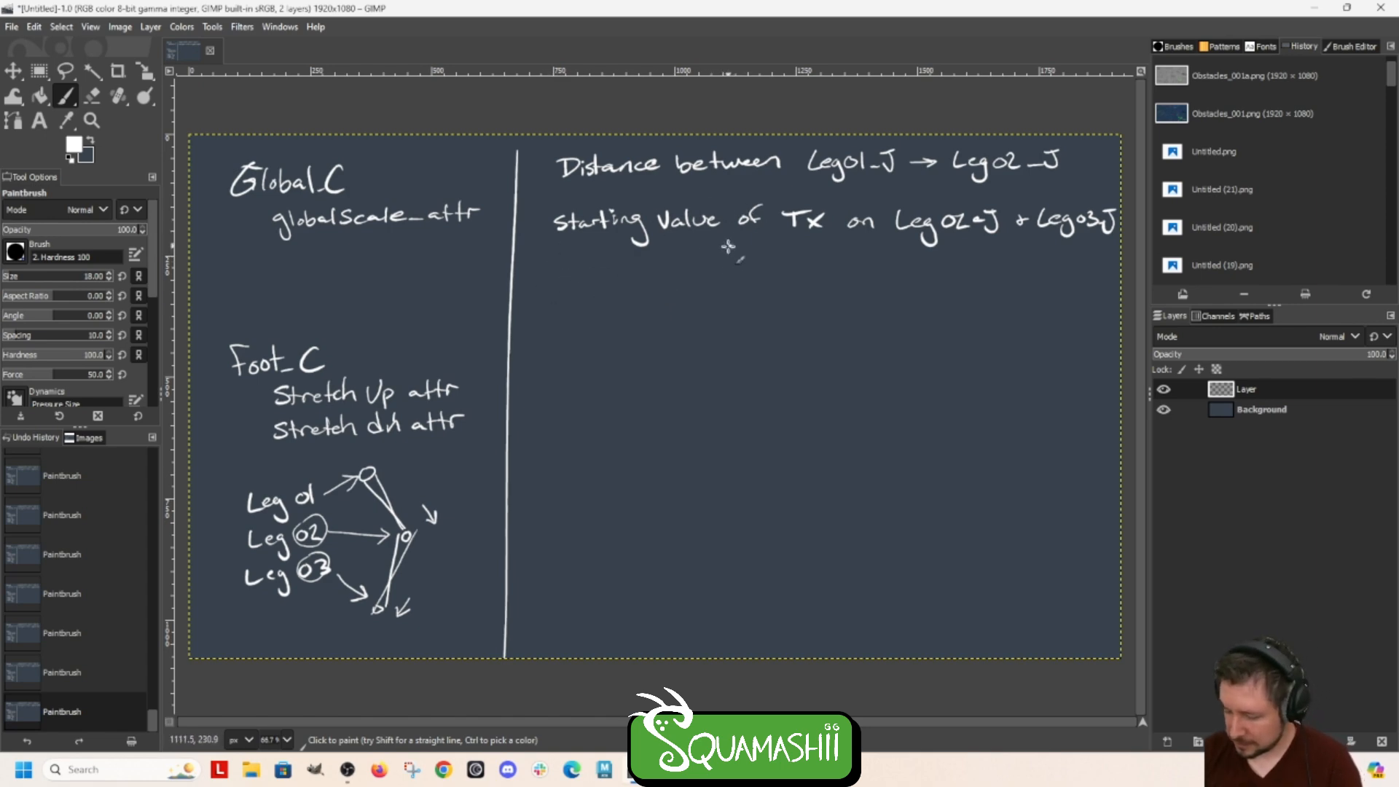
Step: Handwrite the labels "SV_TX_L2J" and "SV_TX_L3J" side by side beneath the starting value line
{"action": "mouse_move", "coordinate": [731, 246]}
{"action": "left_mouse_down"}
{"action": "mouse_move", "coordinate": [720, 267]}
{"action": "mouse_move", "coordinate": [753, 246]}
{"action": "mouse_move", "coordinate": [766, 267]}
{"action": "mouse_move", "coordinate": [805, 248]}
{"action": "left_mouse_up"}
{"action": "left_click_drag", "start_coordinate": [792, 250], "coordinate": [790, 267]}
{"action": "mouse_move", "coordinate": [797, 254]}
{"action": "left_mouse_down"}
{"action": "mouse_move", "coordinate": [809, 267]}
{"action": "mouse_move", "coordinate": [796, 268]}
{"action": "mouse_move", "coordinate": [865, 255]}
{"action": "mouse_move", "coordinate": [857, 268]}
{"action": "mouse_move", "coordinate": [877, 268]}
{"action": "left_mouse_up"}
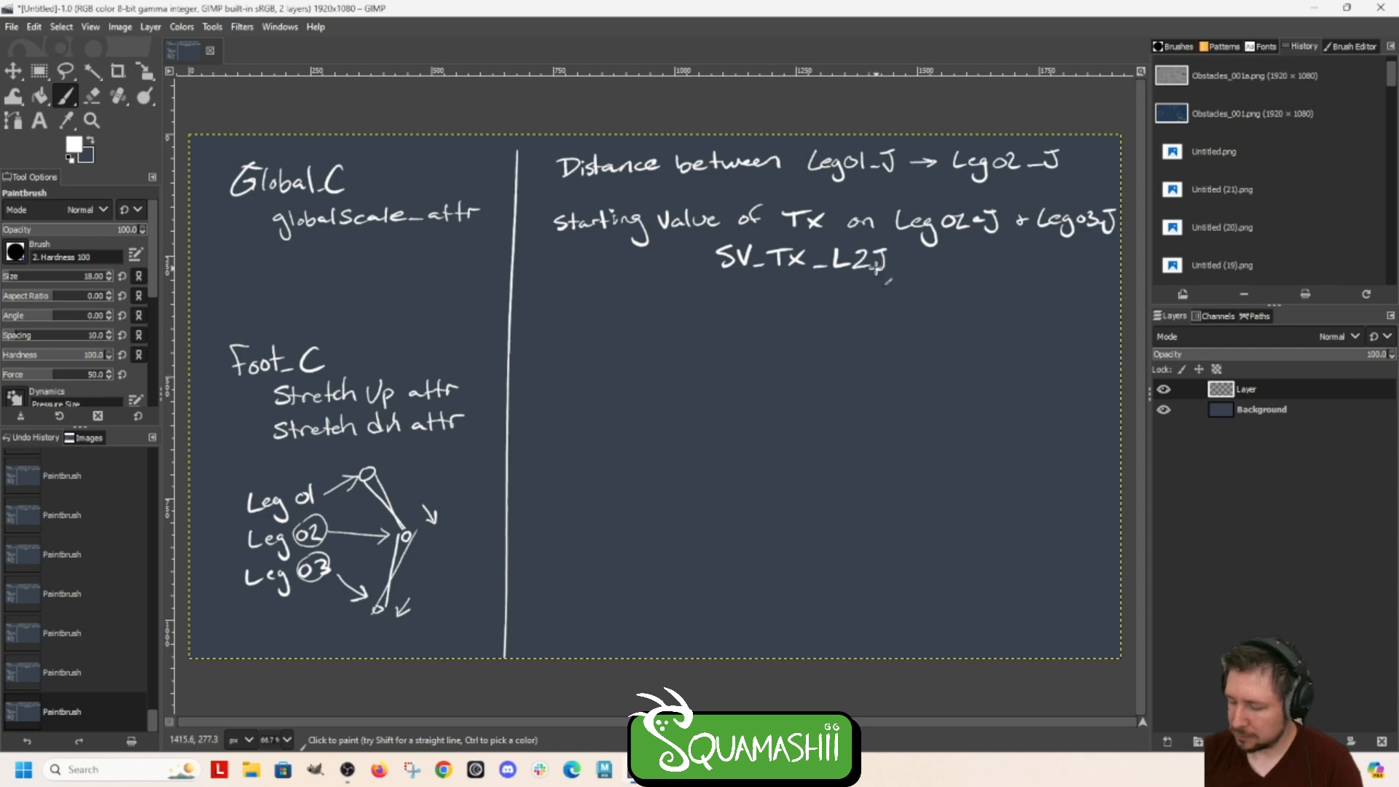
{"action": "mouse_move", "coordinate": [954, 248]}
{"action": "left_mouse_down"}
{"action": "mouse_move", "coordinate": [942, 266]}
{"action": "mouse_move", "coordinate": [973, 249]}
{"action": "mouse_move", "coordinate": [997, 268]}
{"action": "left_mouse_up"}
{"action": "mouse_move", "coordinate": [987, 247]}
{"action": "left_mouse_down"}
{"action": "mouse_move", "coordinate": [1007, 247]}
{"action": "mouse_move", "coordinate": [1023, 267]}
{"action": "mouse_move", "coordinate": [1009, 268]}
{"action": "mouse_move", "coordinate": [1064, 269]}
{"action": "mouse_move", "coordinate": [1091, 247]}
{"action": "mouse_move", "coordinate": [1069, 265]}
{"action": "left_mouse_up"}
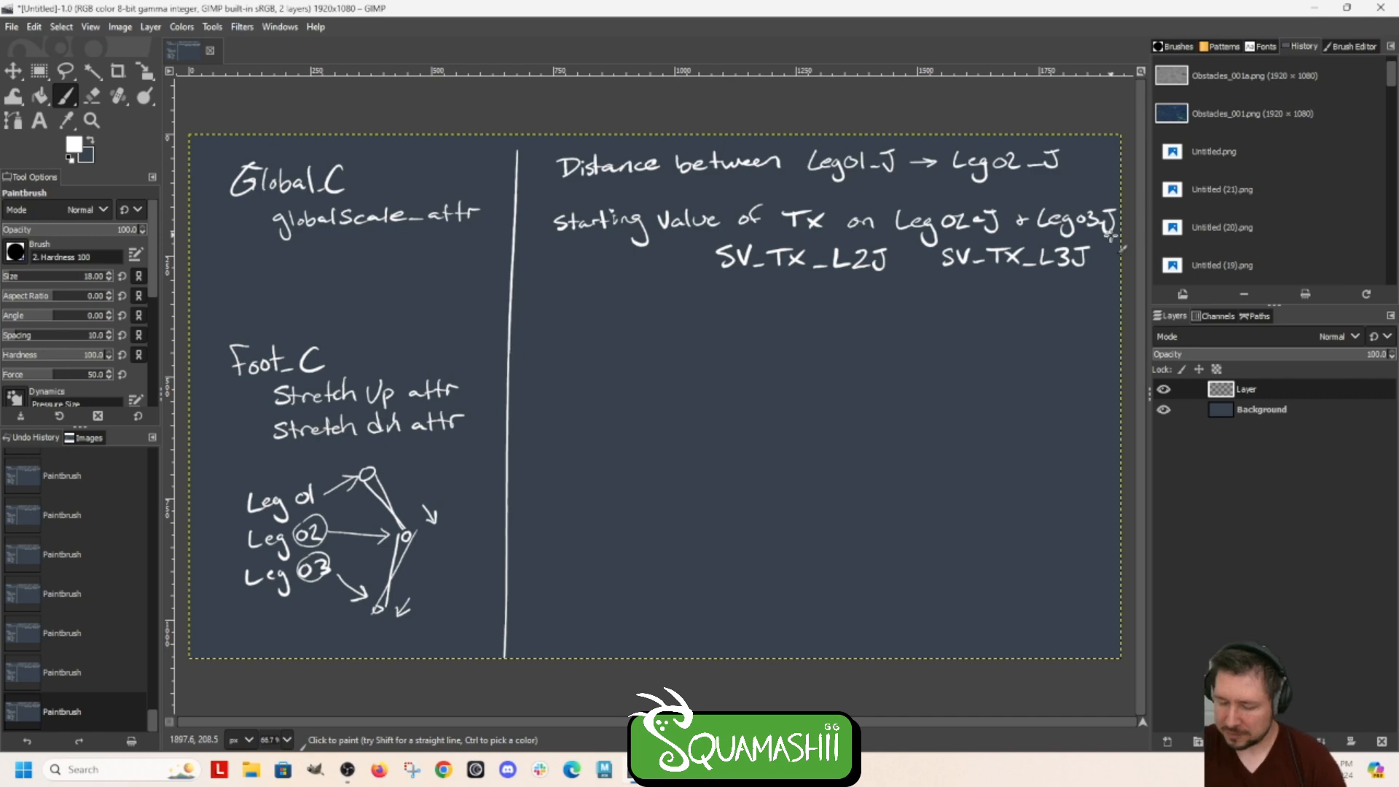
{"action": "mouse_move", "coordinate": [585, 253]}
{"action": "left_mouse_down"}
{"action": "mouse_move", "coordinate": [581, 267]}
{"action": "mouse_move", "coordinate": [624, 252]}
{"action": "mouse_move", "coordinate": [621, 269]}
{"action": "mouse_move", "coordinate": [640, 267]}
{"action": "left_mouse_up"}
{"action": "left_click", "coordinate": [591, 268]}
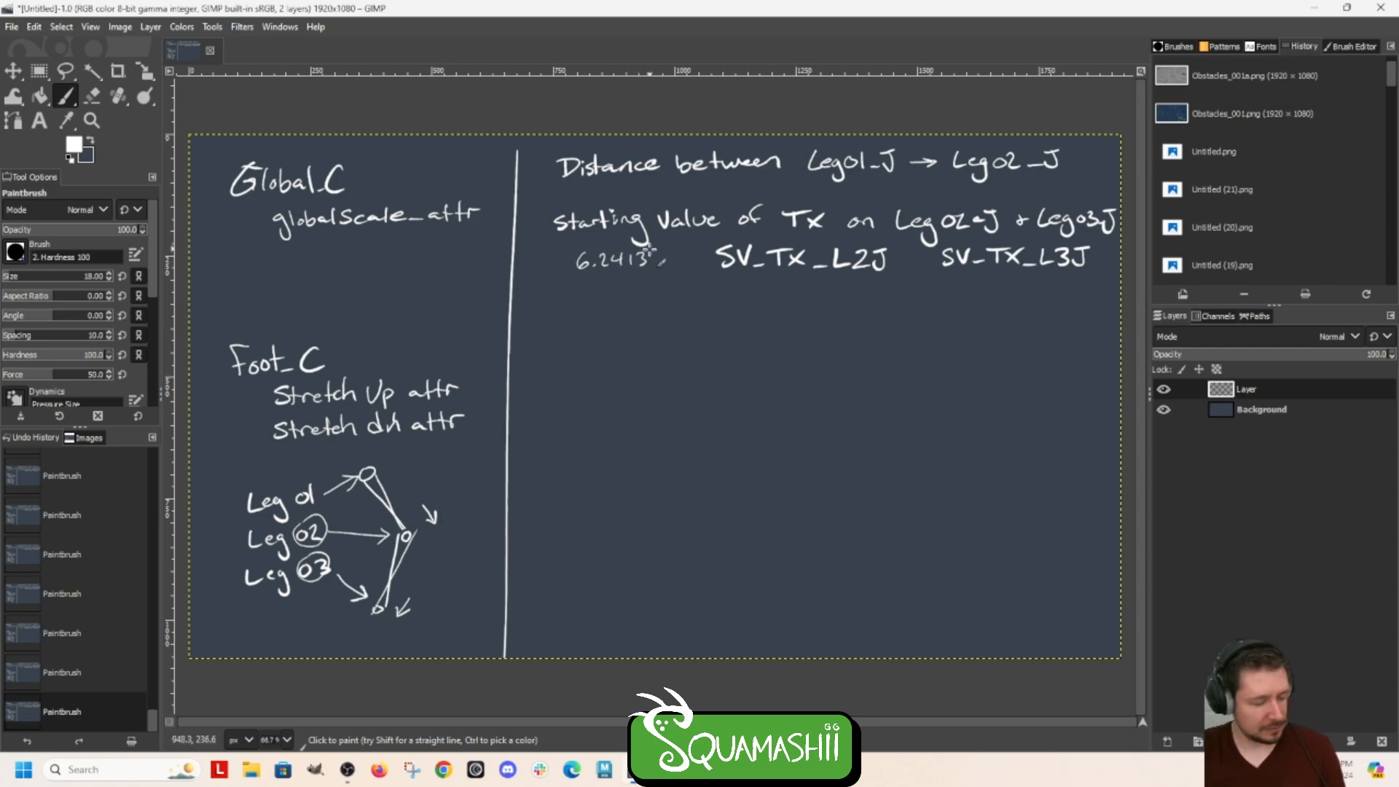
{"action": "key", "text": "ctrl+z"}
{"action": "key", "text": "ctrl+z"}
{"action": "key", "text": "ctrl+z"}
{"action": "key", "text": "ctrl+z"}
{"action": "key", "text": "ctrl+z"}
{"action": "key", "text": "ctrl+z"}
{"action": "key", "text": "ctrl+z"}
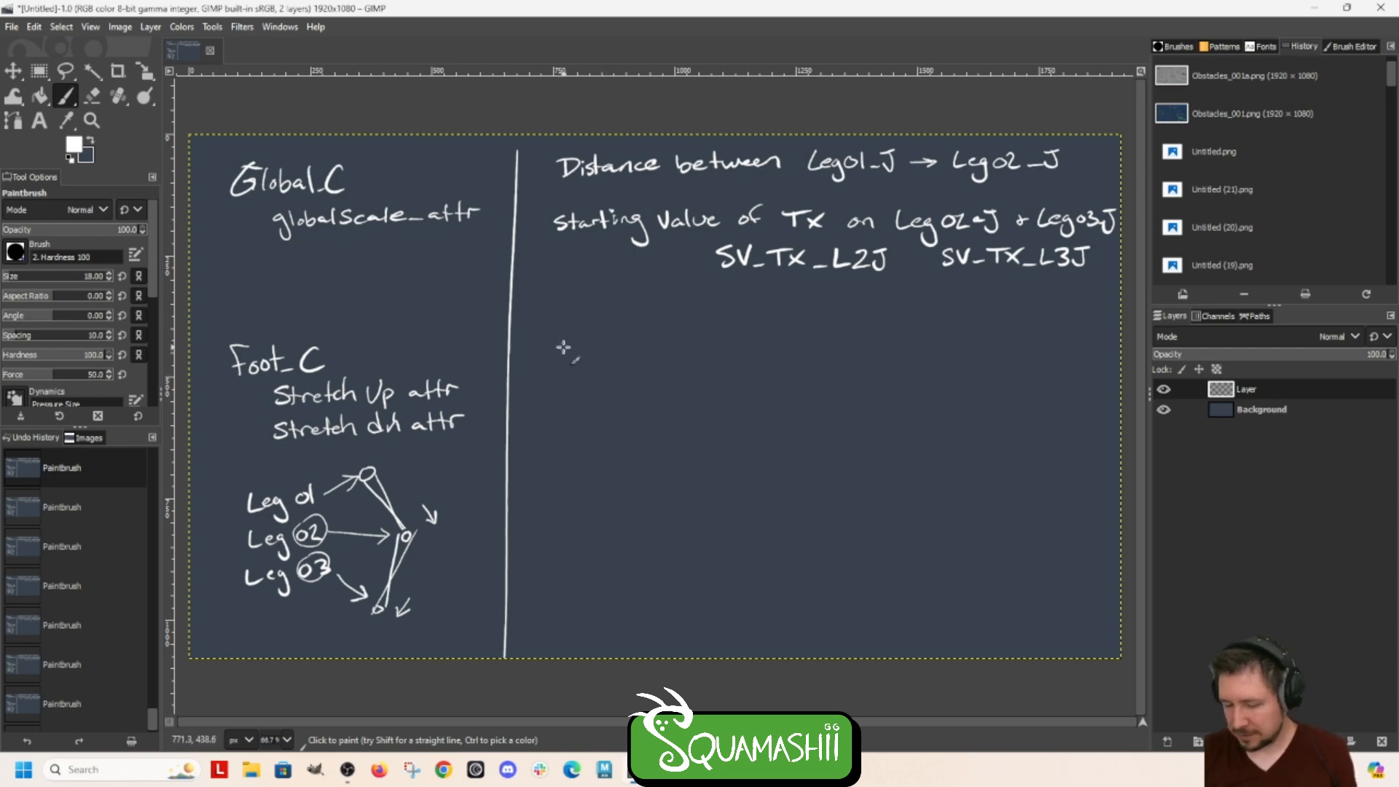
Step: Handwrite "Store the SV Values" below the SV_TX labels, just beside the vertical divider
{"action": "left_click_drag", "start_coordinate": [553, 315], "coordinate": [539, 332]}
{"action": "mouse_move", "coordinate": [559, 312]}
{"action": "left_mouse_down"}
{"action": "mouse_move", "coordinate": [561, 332]}
{"action": "mouse_move", "coordinate": [667, 330]}
{"action": "mouse_move", "coordinate": [696, 311]}
{"action": "mouse_move", "coordinate": [754, 329]}
{"action": "left_mouse_up"}
{"action": "left_click_drag", "start_coordinate": [758, 321], "coordinate": [774, 327]}
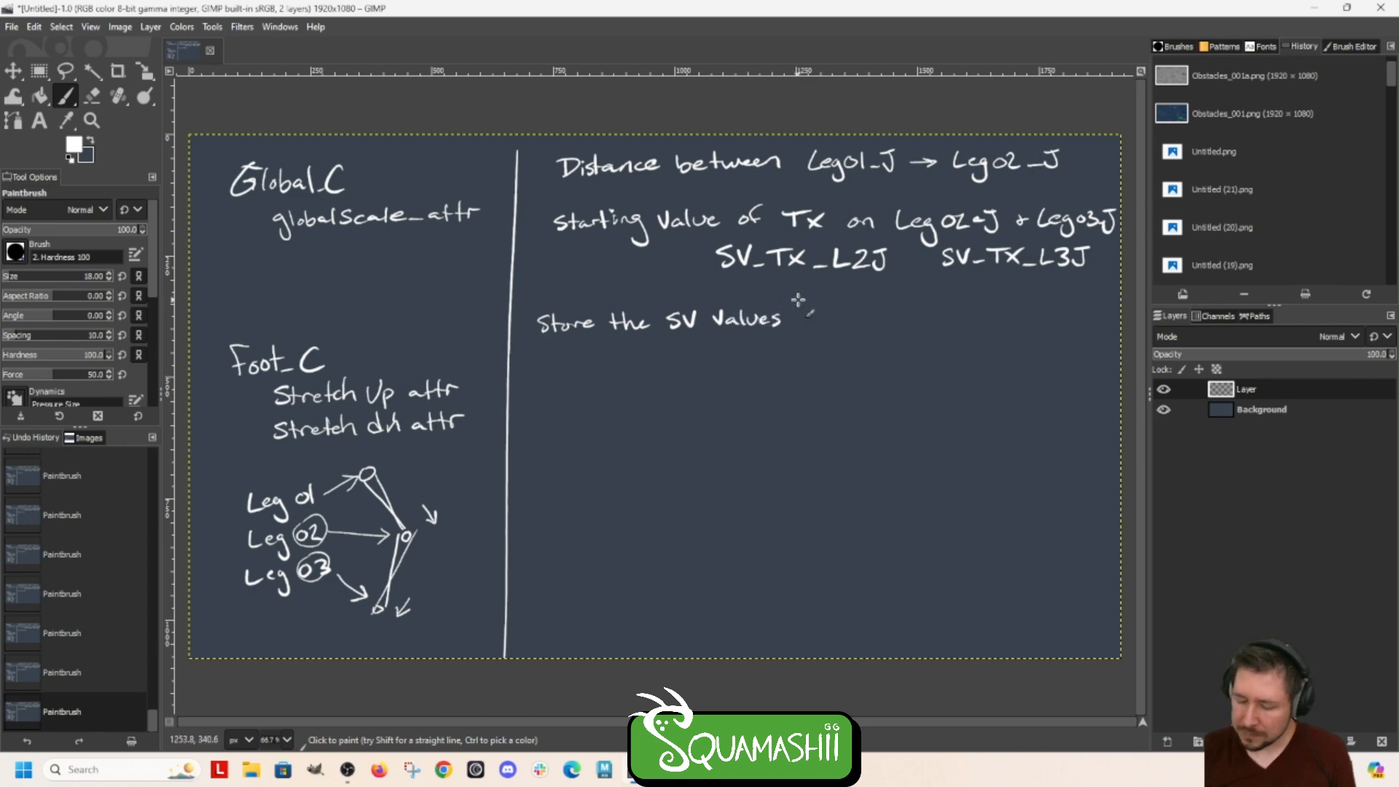
Step: Add the dashed items "global scale attr" and "stretch attributes" beneath "Store the SV Values"
{"action": "left_click_drag", "start_coordinate": [572, 350], "coordinate": [586, 350]}
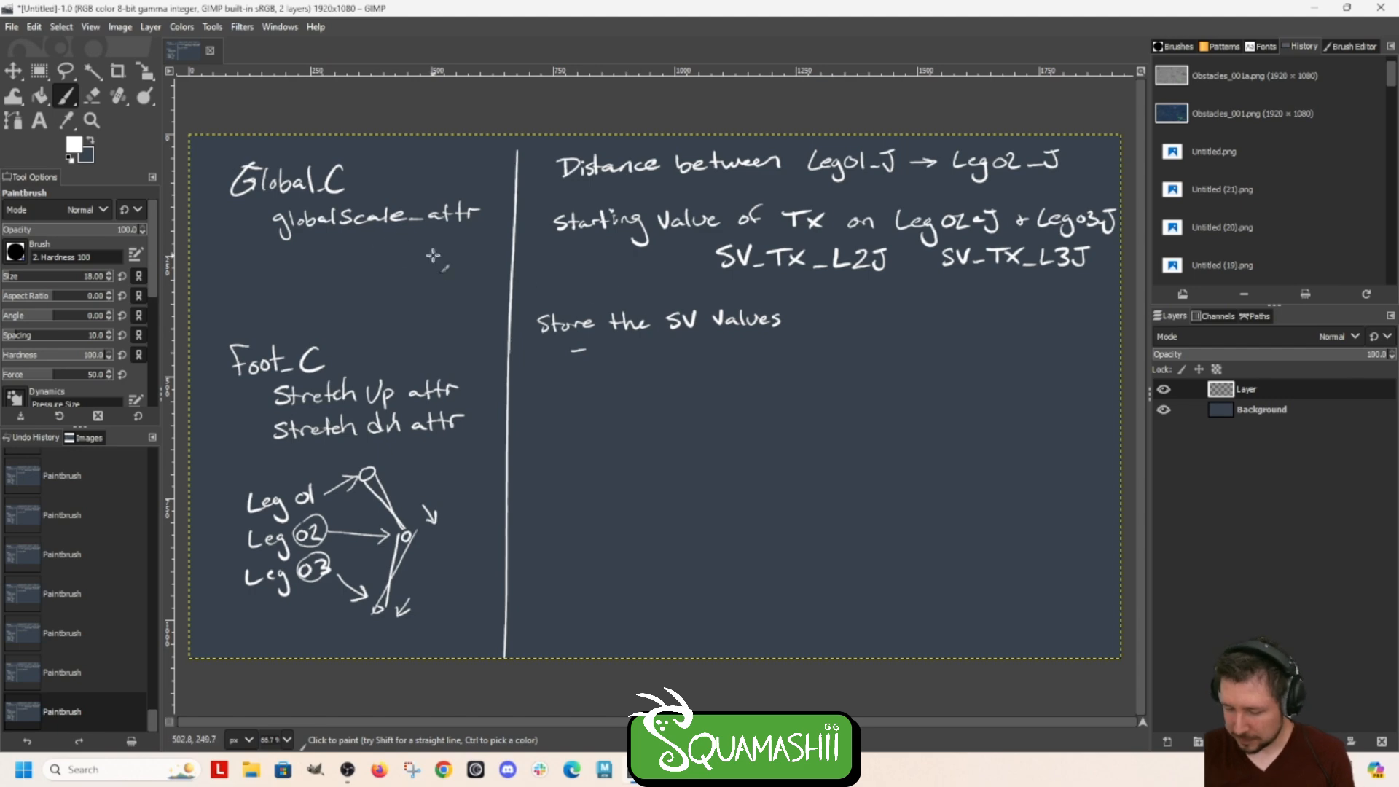
{"action": "mouse_move", "coordinate": [605, 347]}
{"action": "left_mouse_down"}
{"action": "mouse_move", "coordinate": [784, 361]}
{"action": "mouse_move", "coordinate": [814, 339]}
{"action": "left_mouse_up"}
{"action": "left_click_drag", "start_coordinate": [567, 390], "coordinate": [585, 388]}
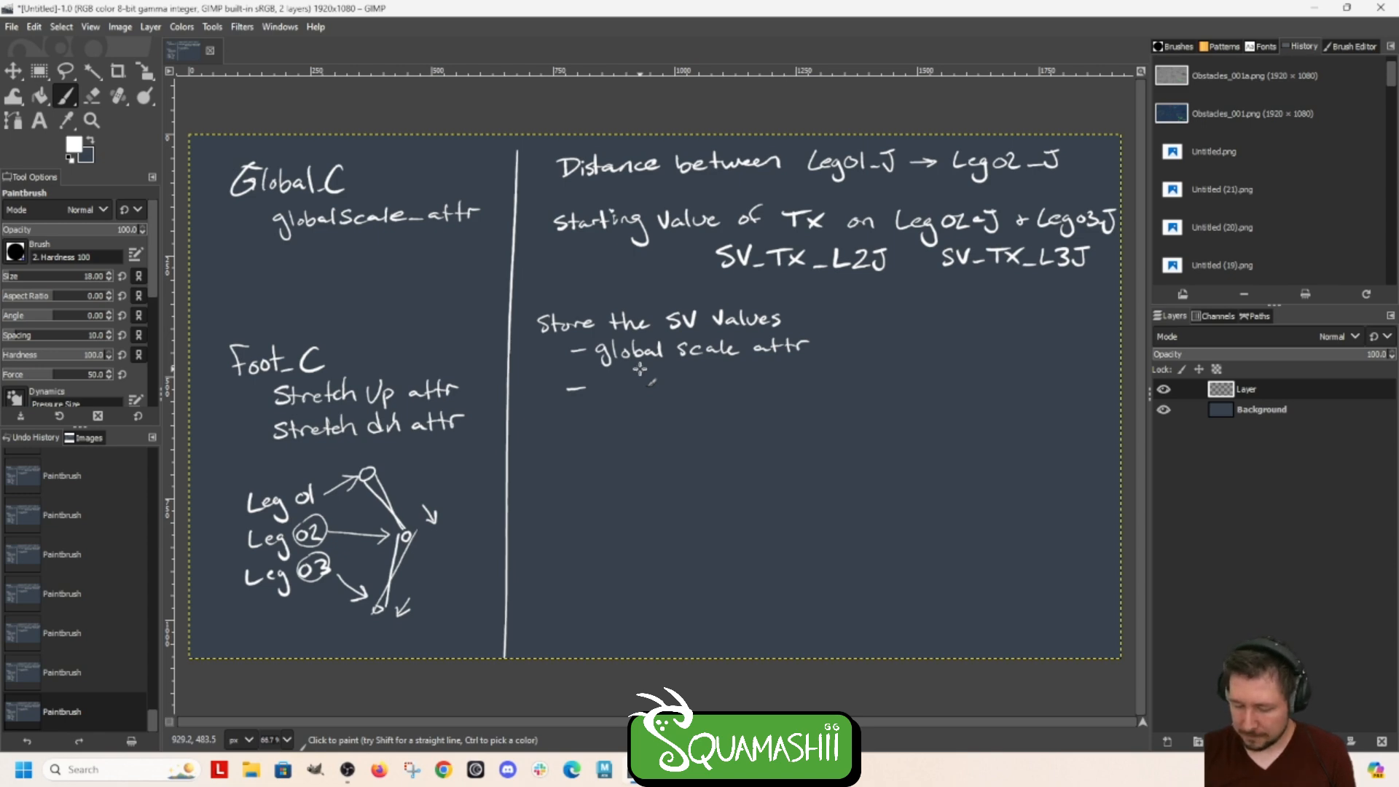
{"action": "mouse_move", "coordinate": [612, 375]}
{"action": "left_mouse_down"}
{"action": "mouse_move", "coordinate": [599, 392]}
{"action": "mouse_move", "coordinate": [615, 391]}
{"action": "left_mouse_up"}
{"action": "mouse_move", "coordinate": [608, 381]}
{"action": "left_mouse_down"}
{"action": "mouse_move", "coordinate": [751, 391]}
{"action": "mouse_move", "coordinate": [762, 374]}
{"action": "mouse_move", "coordinate": [770, 389]}
{"action": "mouse_move", "coordinate": [771, 369]}
{"action": "mouse_move", "coordinate": [793, 386]}
{"action": "mouse_move", "coordinate": [838, 382]}
{"action": "left_mouse_up"}
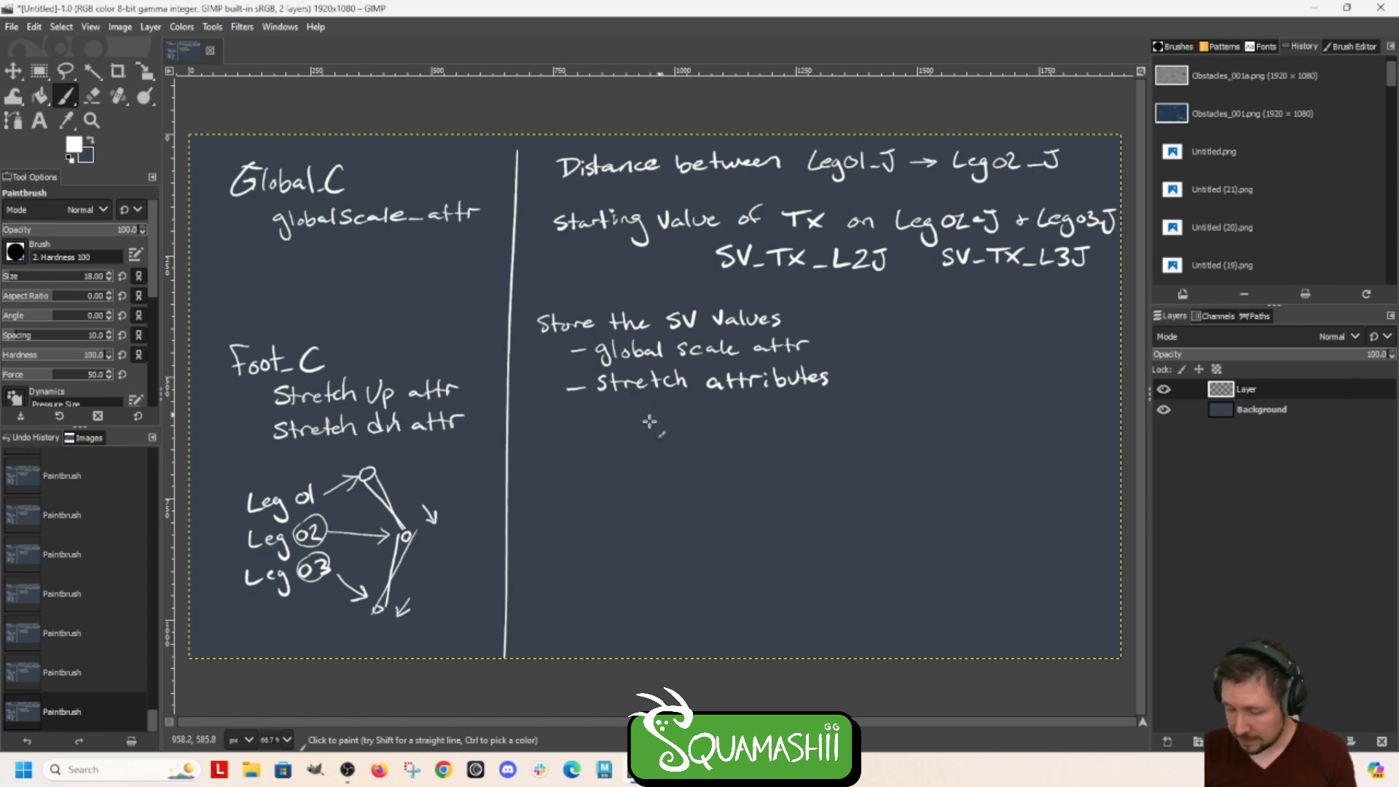
Step: Draw a curly brace closing off the three stored-value lines and write "IF" beside it, undoing the extra arrow
{"action": "mouse_move", "coordinate": [824, 312]}
{"action": "left_mouse_down"}
{"action": "mouse_move", "coordinate": [845, 349]}
{"action": "mouse_move", "coordinate": [839, 389]}
{"action": "left_mouse_up"}
{"action": "mouse_move", "coordinate": [874, 312]}
{"action": "left_mouse_down"}
{"action": "mouse_move", "coordinate": [874, 332]}
{"action": "mouse_move", "coordinate": [898, 312]}
{"action": "left_mouse_up"}
{"action": "mouse_move", "coordinate": [880, 323]}
{"action": "left_mouse_down"}
{"action": "mouse_move", "coordinate": [892, 322]}
{"action": "mouse_move", "coordinate": [863, 360]}
{"action": "mouse_move", "coordinate": [882, 358]}
{"action": "left_mouse_up"}
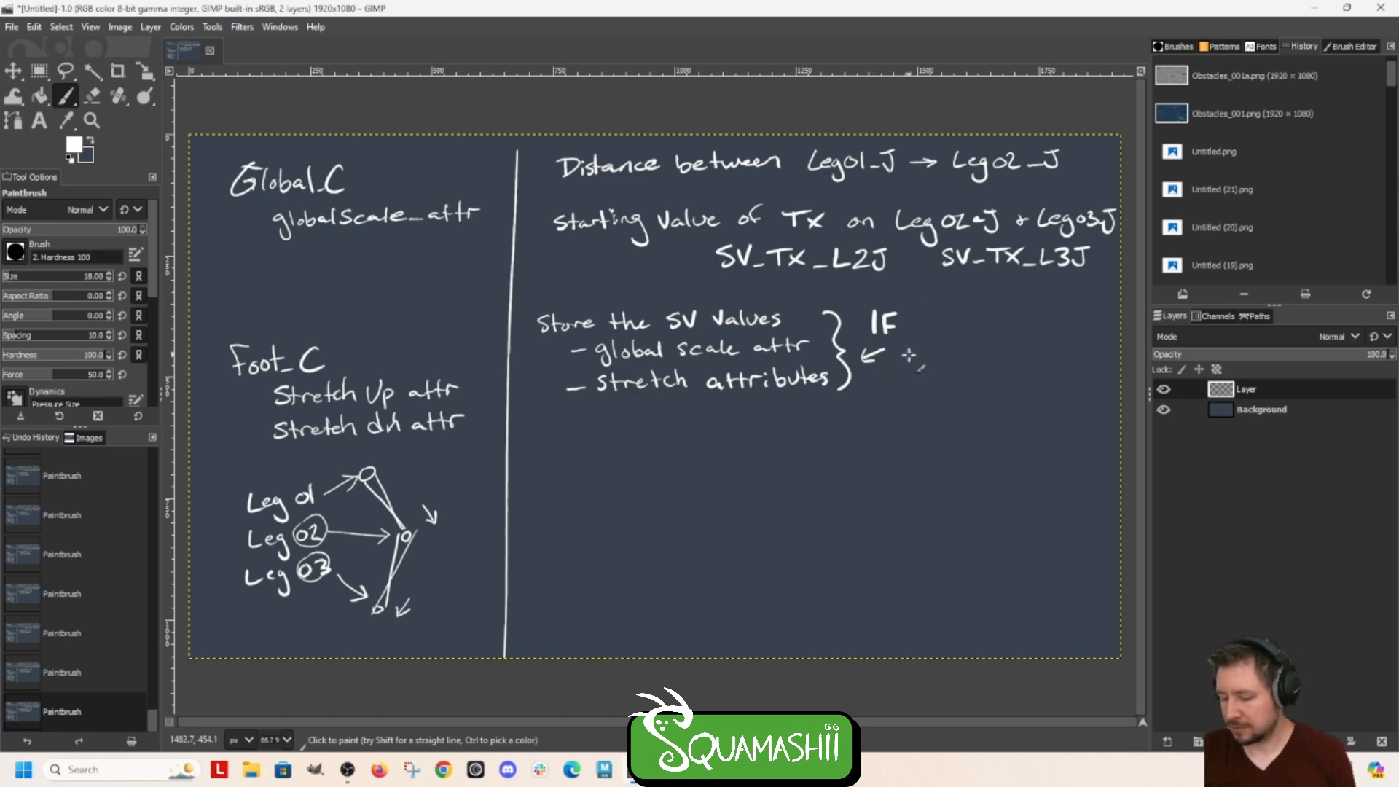
{"action": "key", "text": "ctrl+z"}
{"action": "key", "text": "ctrl+z"}
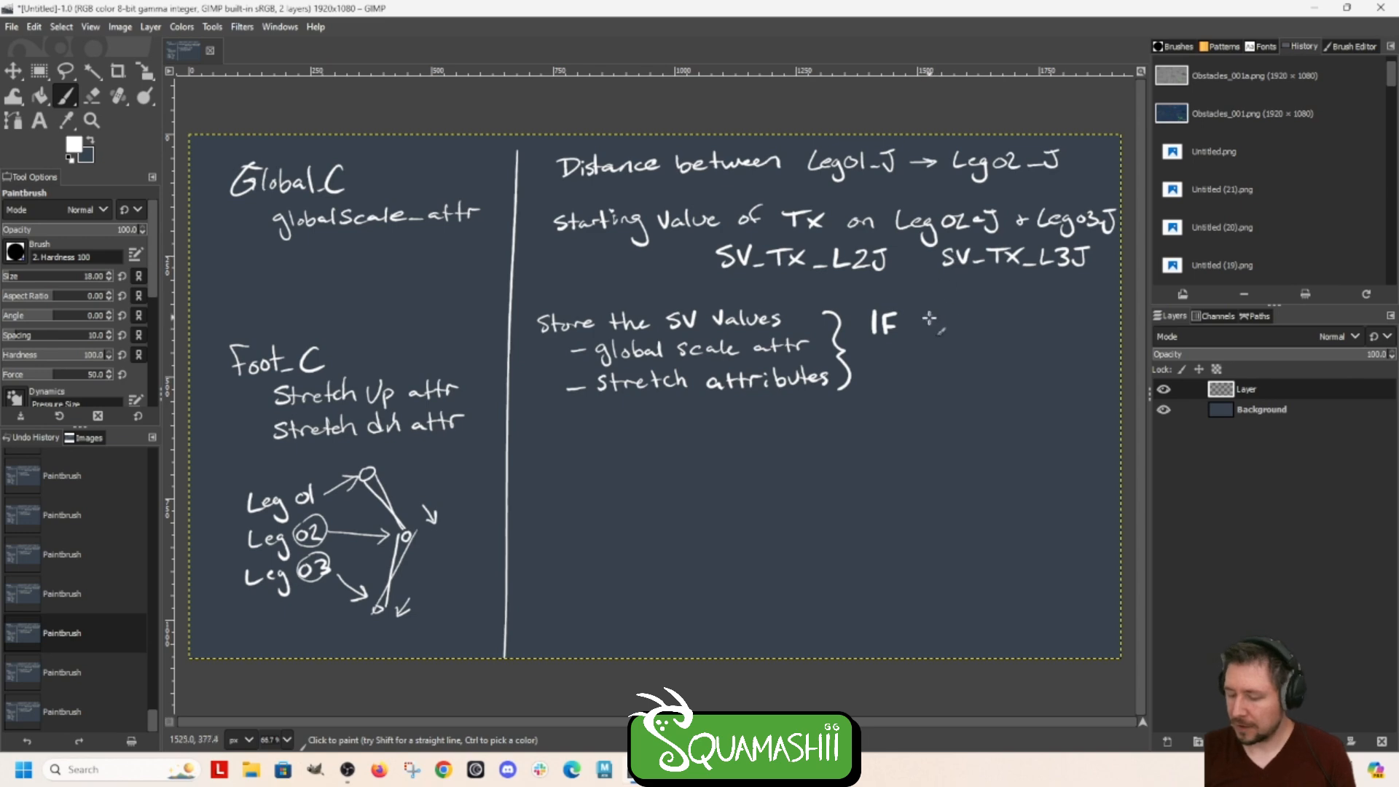
Step: Continue the "IF" note with "the distance" and circle the word "Distance" in the top line
{"action": "left_click_drag", "start_coordinate": [929, 311], "coordinate": [933, 334]}
{"action": "left_click_drag", "start_coordinate": [922, 320], "coordinate": [982, 334]}
{"action": "mouse_move", "coordinate": [991, 309]}
{"action": "left_mouse_down"}
{"action": "mouse_move", "coordinate": [991, 335]}
{"action": "mouse_move", "coordinate": [1028, 334]}
{"action": "left_mouse_up"}
{"action": "left_click", "coordinate": [999, 312]}
{"action": "mouse_move", "coordinate": [1019, 321]}
{"action": "left_mouse_down"}
{"action": "mouse_move", "coordinate": [1049, 334]}
{"action": "mouse_move", "coordinate": [1089, 325]}
{"action": "left_mouse_up"}
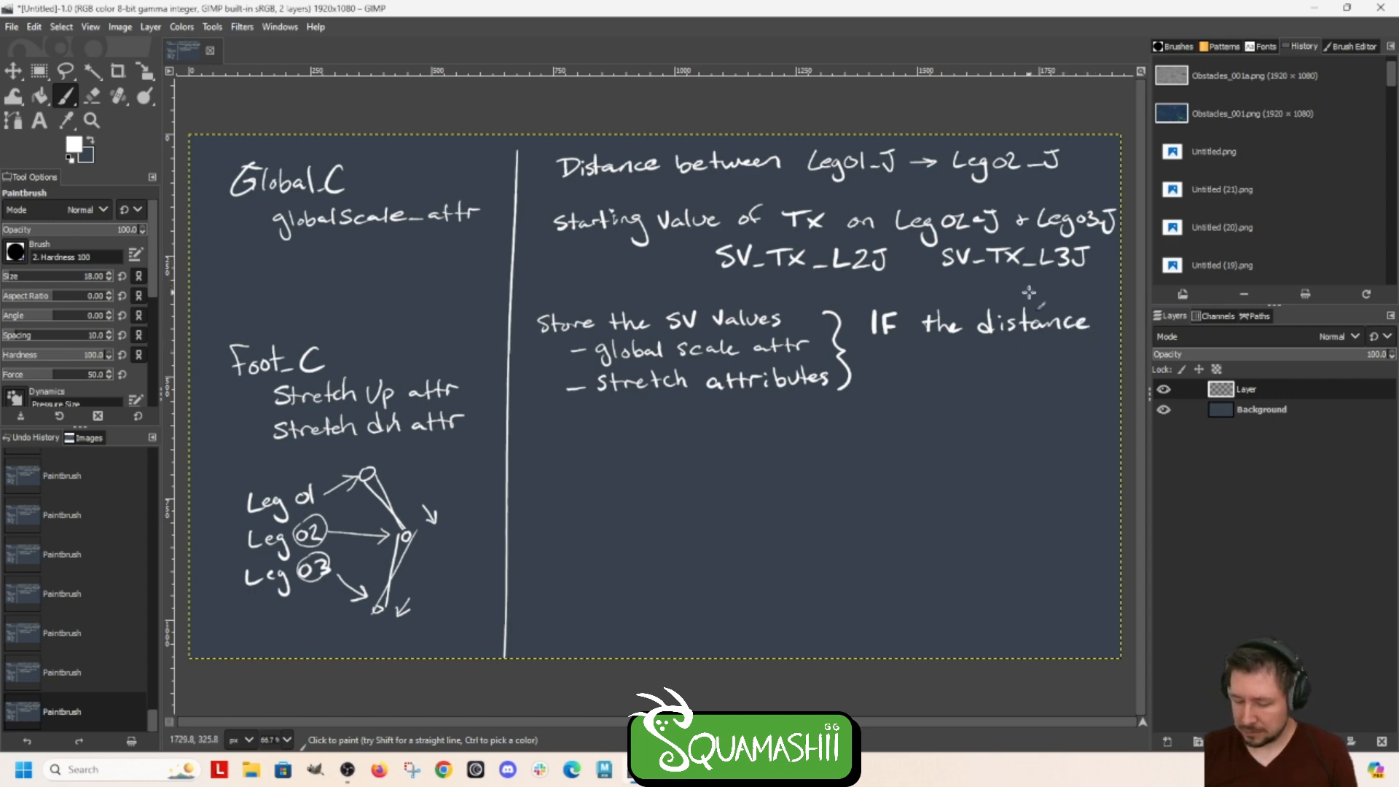
{"action": "mouse_move", "coordinate": [597, 138]}
{"action": "left_mouse_down"}
{"action": "mouse_move", "coordinate": [664, 140]}
{"action": "mouse_move", "coordinate": [586, 137]}
{"action": "left_mouse_up"}
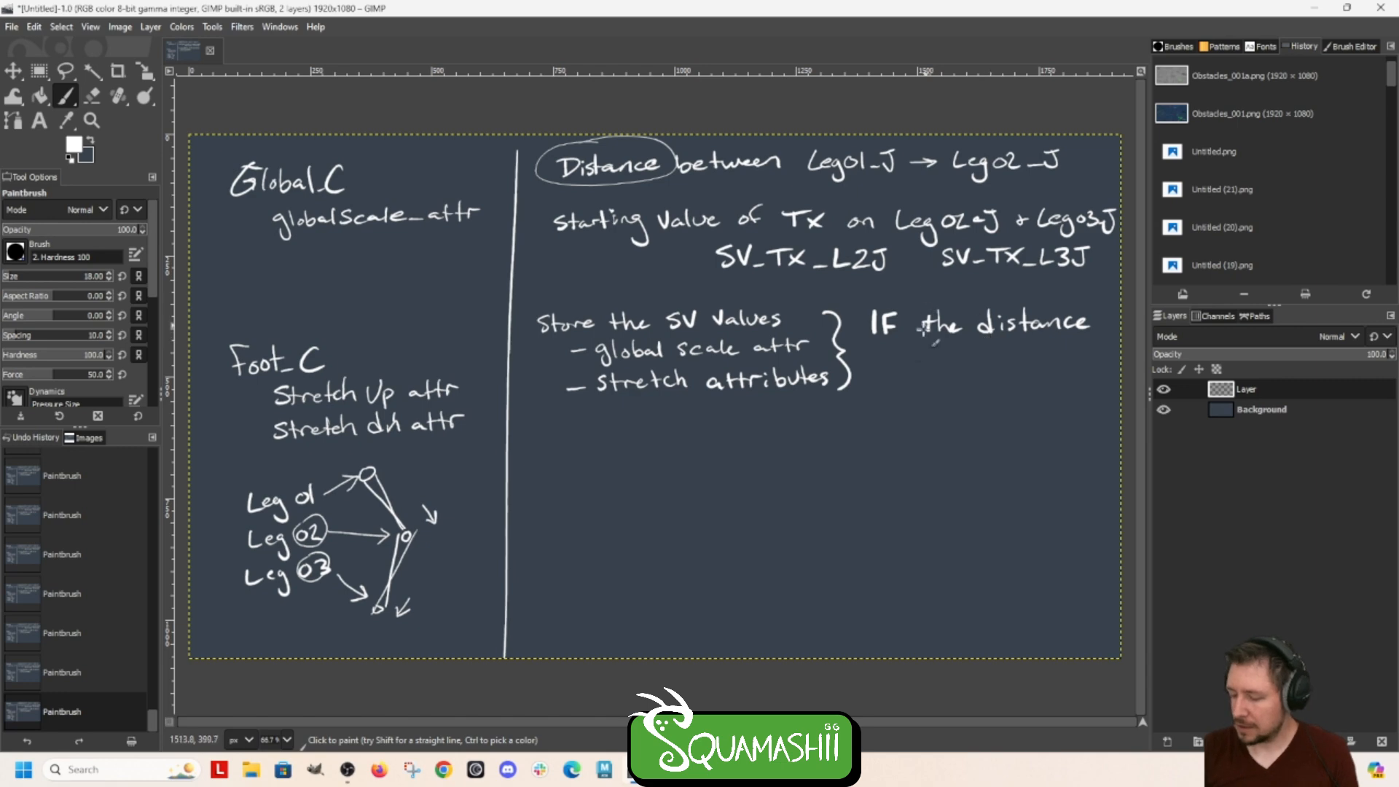
Step: Continue the "IF the distance" note with "is greater than", an arrow pointing back to the curly brace, and "Then stretch" below it
{"action": "left_click", "coordinate": [890, 342]}
{"action": "mouse_move", "coordinate": [890, 348]}
{"action": "left_mouse_down"}
{"action": "mouse_move", "coordinate": [944, 373]}
{"action": "mouse_move", "coordinate": [988, 353]}
{"action": "mouse_move", "coordinate": [1095, 360]}
{"action": "mouse_move", "coordinate": [1048, 376]}
{"action": "mouse_move", "coordinate": [875, 375]}
{"action": "mouse_move", "coordinate": [932, 414]}
{"action": "mouse_move", "coordinate": [944, 399]}
{"action": "mouse_move", "coordinate": [967, 417]}
{"action": "mouse_move", "coordinate": [1010, 405]}
{"action": "mouse_move", "coordinate": [1042, 421]}
{"action": "mouse_move", "coordinate": [1079, 393]}
{"action": "mouse_move", "coordinate": [1089, 414]}
{"action": "left_mouse_up"}
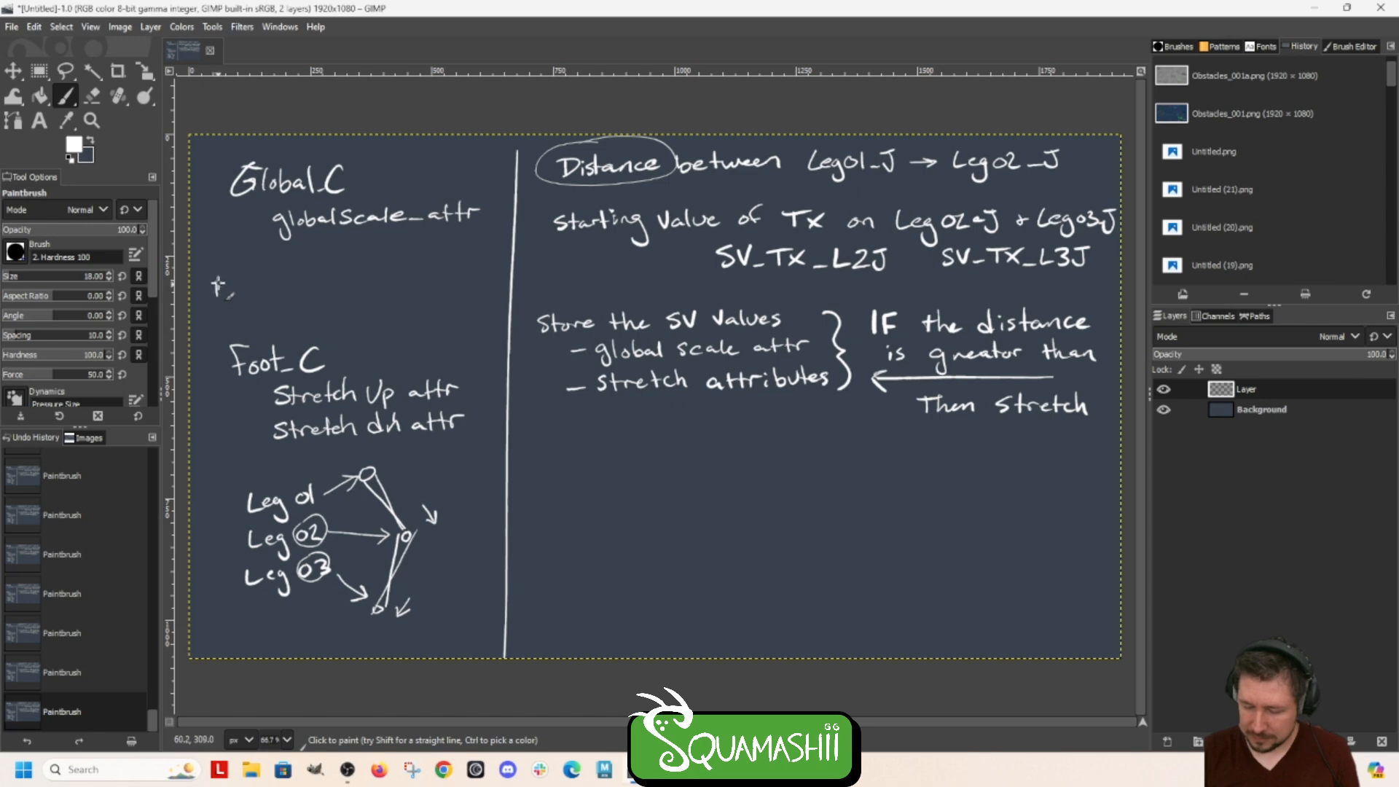
Step: Handwrite "Base length" in the gap above "Foot_C", undoing the first wording "distance" after "Base"
{"action": "mouse_move", "coordinate": [217, 286]}
{"action": "left_mouse_down"}
{"action": "mouse_move", "coordinate": [223, 299]}
{"action": "mouse_move", "coordinate": [390, 281]}
{"action": "left_mouse_up"}
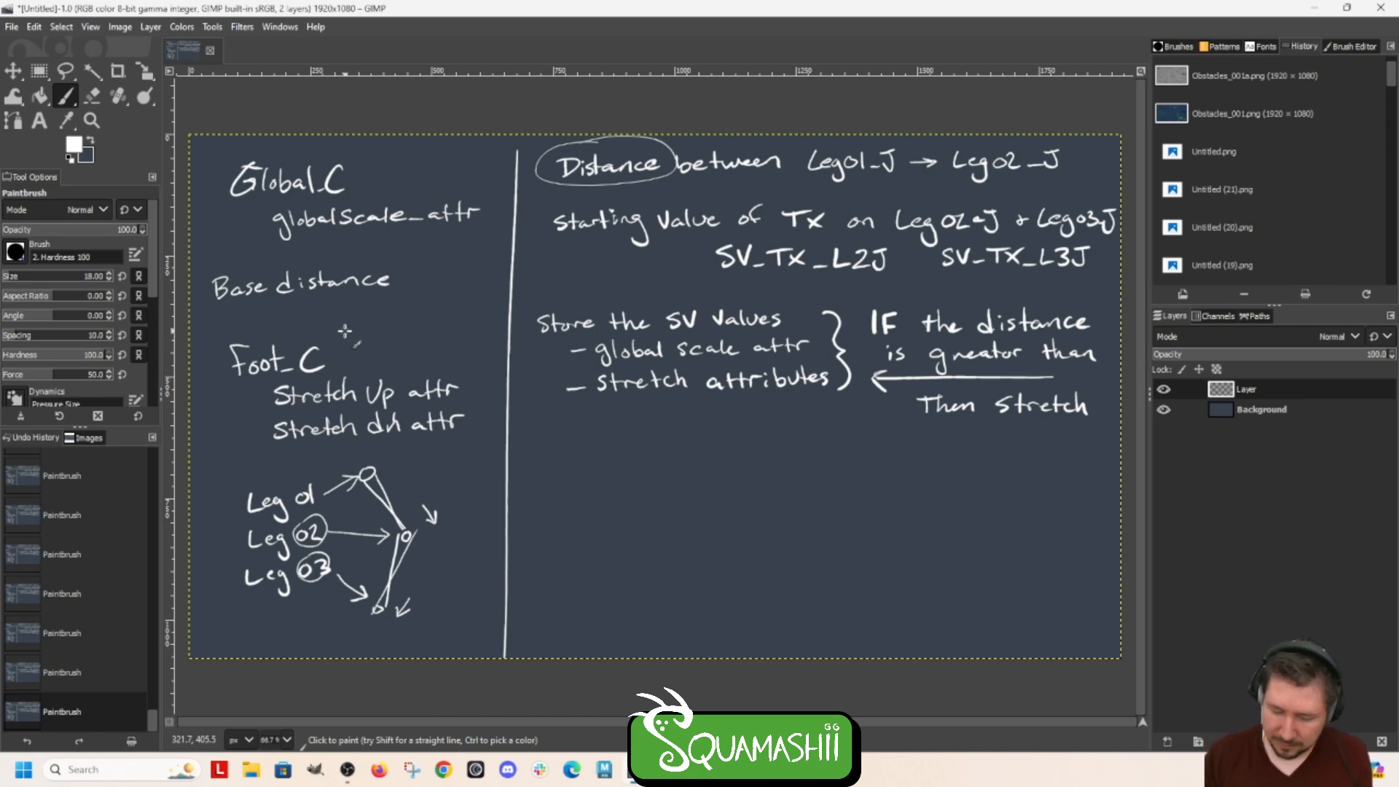
{"action": "key", "text": "ctrl+z"}
{"action": "key", "text": "ctrl+z"}
{"action": "key", "text": "ctrl+z"}
{"action": "key", "text": "ctrl+z"}
{"action": "key", "text": "ctrl+z"}
{"action": "key", "text": "ctrl+z"}
{"action": "key", "text": "ctrl+z"}
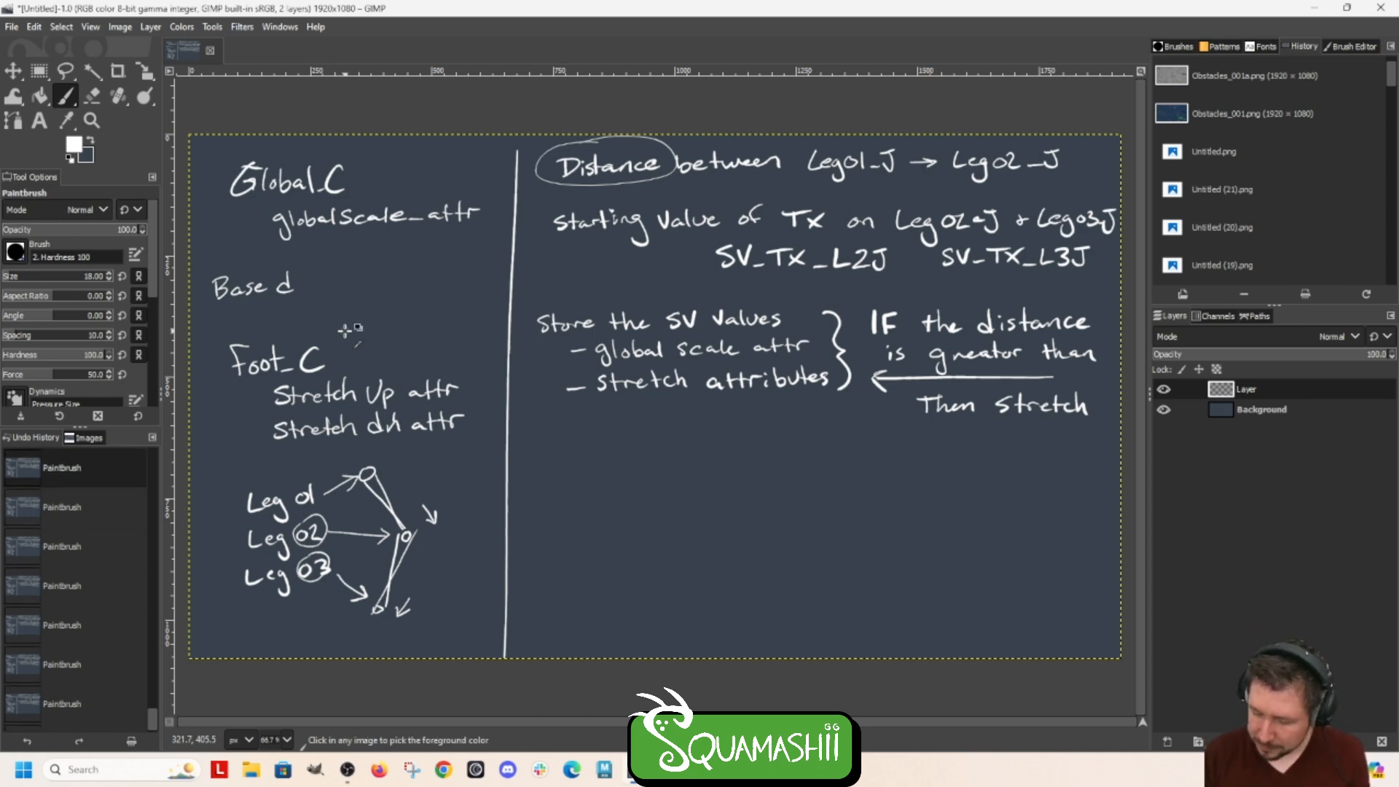
{"action": "mouse_move", "coordinate": [280, 293]}
{"action": "left_mouse_down"}
{"action": "mouse_move", "coordinate": [283, 279]}
{"action": "mouse_move", "coordinate": [280, 295]}
{"action": "mouse_move", "coordinate": [350, 292]}
{"action": "left_mouse_up"}
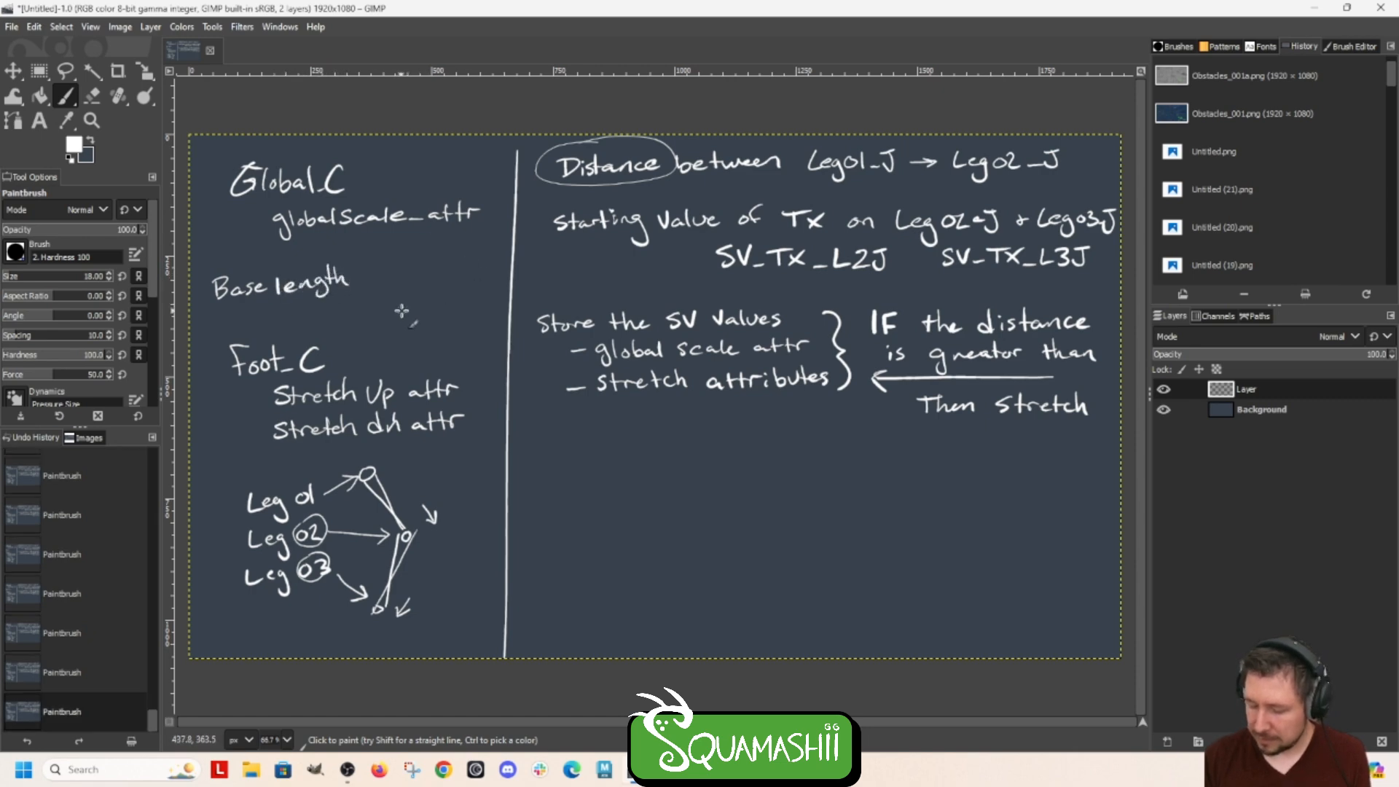
Step: Write the sum "SV_TX1 + SVTX2" directly after "Base length", reaching to the vertical divider
{"action": "mouse_move", "coordinate": [375, 269]}
{"action": "left_mouse_down"}
{"action": "mouse_move", "coordinate": [363, 284]}
{"action": "mouse_move", "coordinate": [394, 268]}
{"action": "left_mouse_up"}
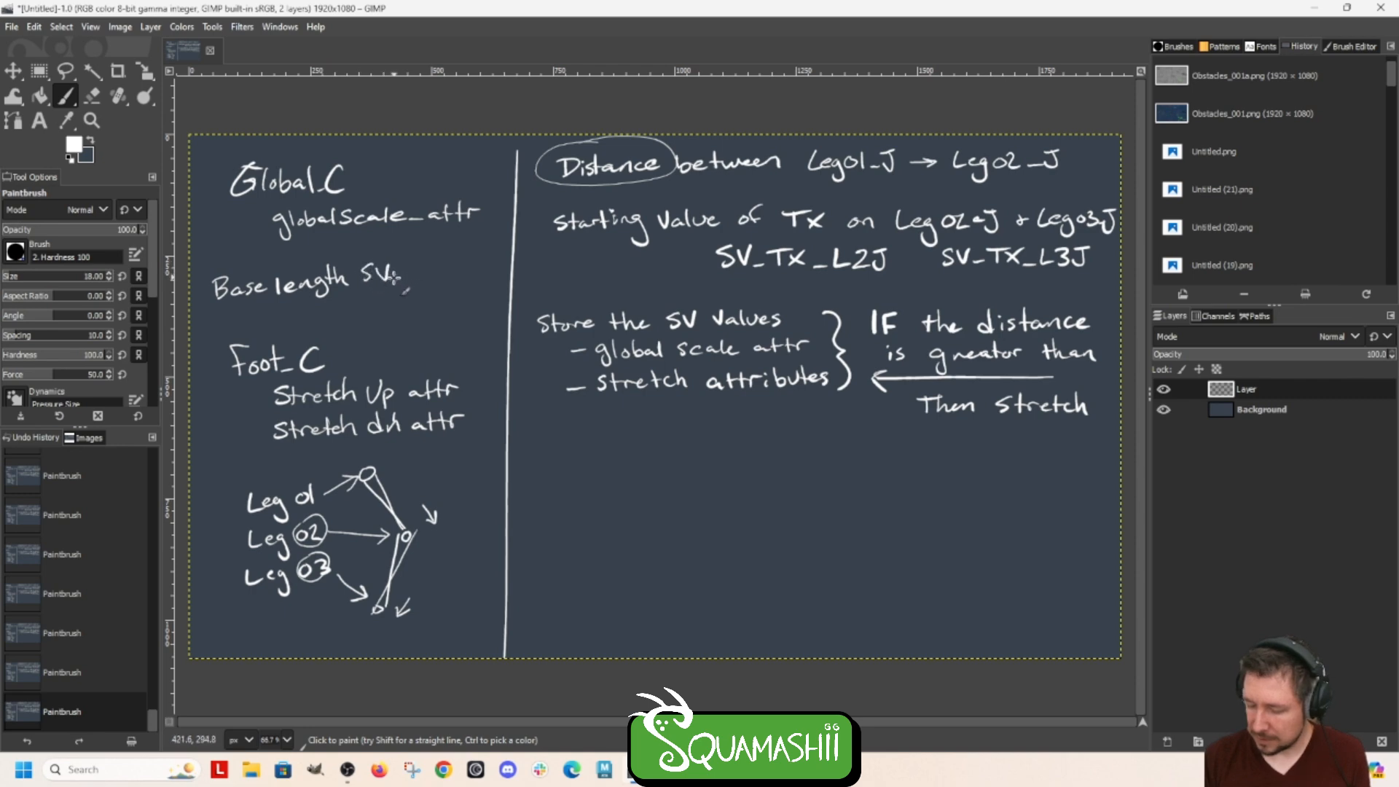
{"action": "mouse_move", "coordinate": [401, 264]}
{"action": "left_mouse_down"}
{"action": "mouse_move", "coordinate": [401, 283]}
{"action": "mouse_move", "coordinate": [412, 261]}
{"action": "mouse_move", "coordinate": [424, 280]}
{"action": "left_mouse_up"}
{"action": "mouse_move", "coordinate": [424, 263]}
{"action": "left_mouse_down"}
{"action": "mouse_move", "coordinate": [411, 281]}
{"action": "mouse_move", "coordinate": [443, 280]}
{"action": "left_mouse_up"}
{"action": "mouse_move", "coordinate": [436, 271]}
{"action": "left_mouse_down"}
{"action": "mouse_move", "coordinate": [456, 281]}
{"action": "mouse_move", "coordinate": [496, 263]}
{"action": "left_mouse_up"}
{"action": "mouse_move", "coordinate": [489, 263]}
{"action": "left_mouse_down"}
{"action": "mouse_move", "coordinate": [488, 278]}
{"action": "mouse_move", "coordinate": [505, 277]}
{"action": "left_mouse_up"}
{"action": "mouse_move", "coordinate": [504, 264]}
{"action": "left_mouse_down"}
{"action": "mouse_move", "coordinate": [495, 277]}
{"action": "mouse_move", "coordinate": [434, 278]}
{"action": "mouse_move", "coordinate": [516, 273]}
{"action": "left_mouse_up"}
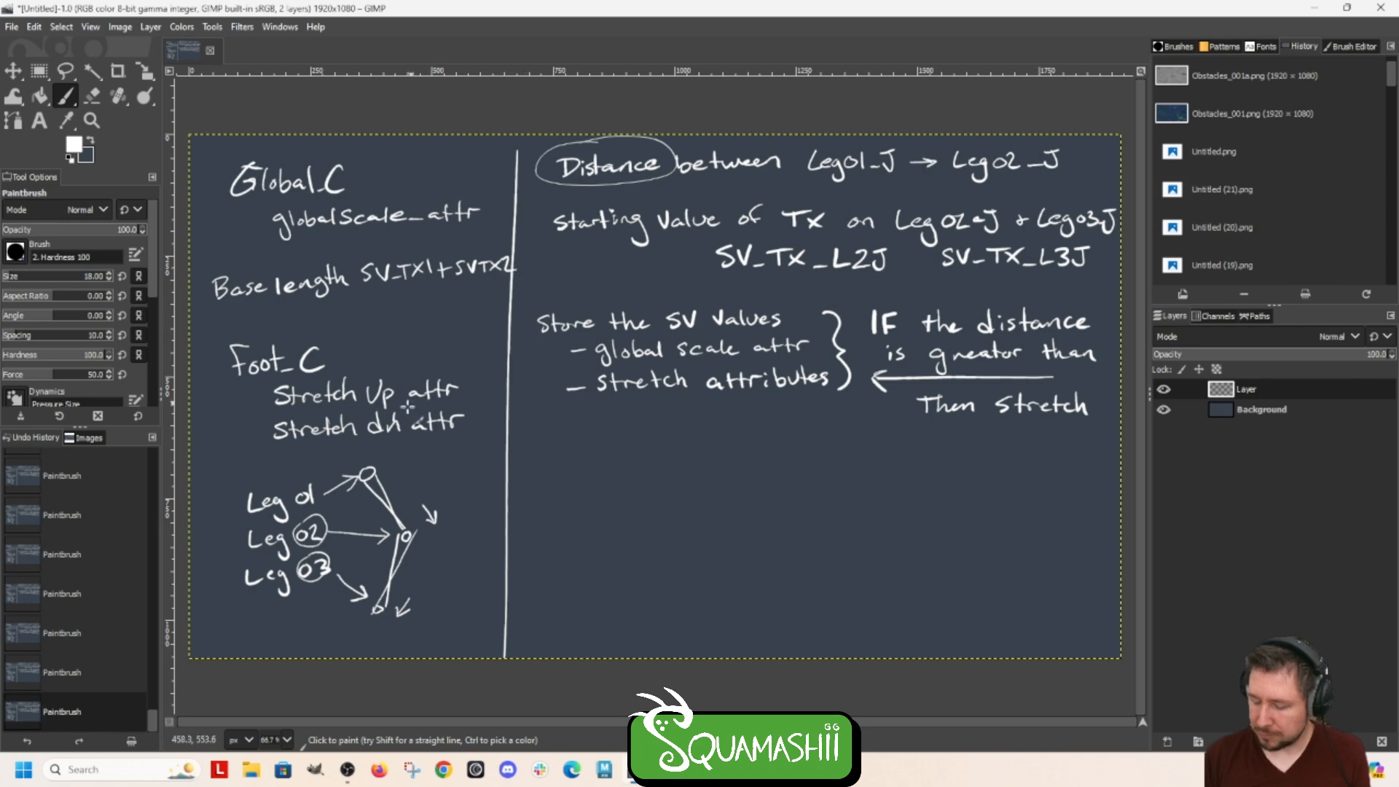
Step: Underline both SV terms of the base length and draw an arrow from them across the divider
{"action": "left_click_drag", "start_coordinate": [344, 294], "coordinate": [634, 276]}
{"action": "left_click_drag", "start_coordinate": [603, 265], "coordinate": [605, 281]}
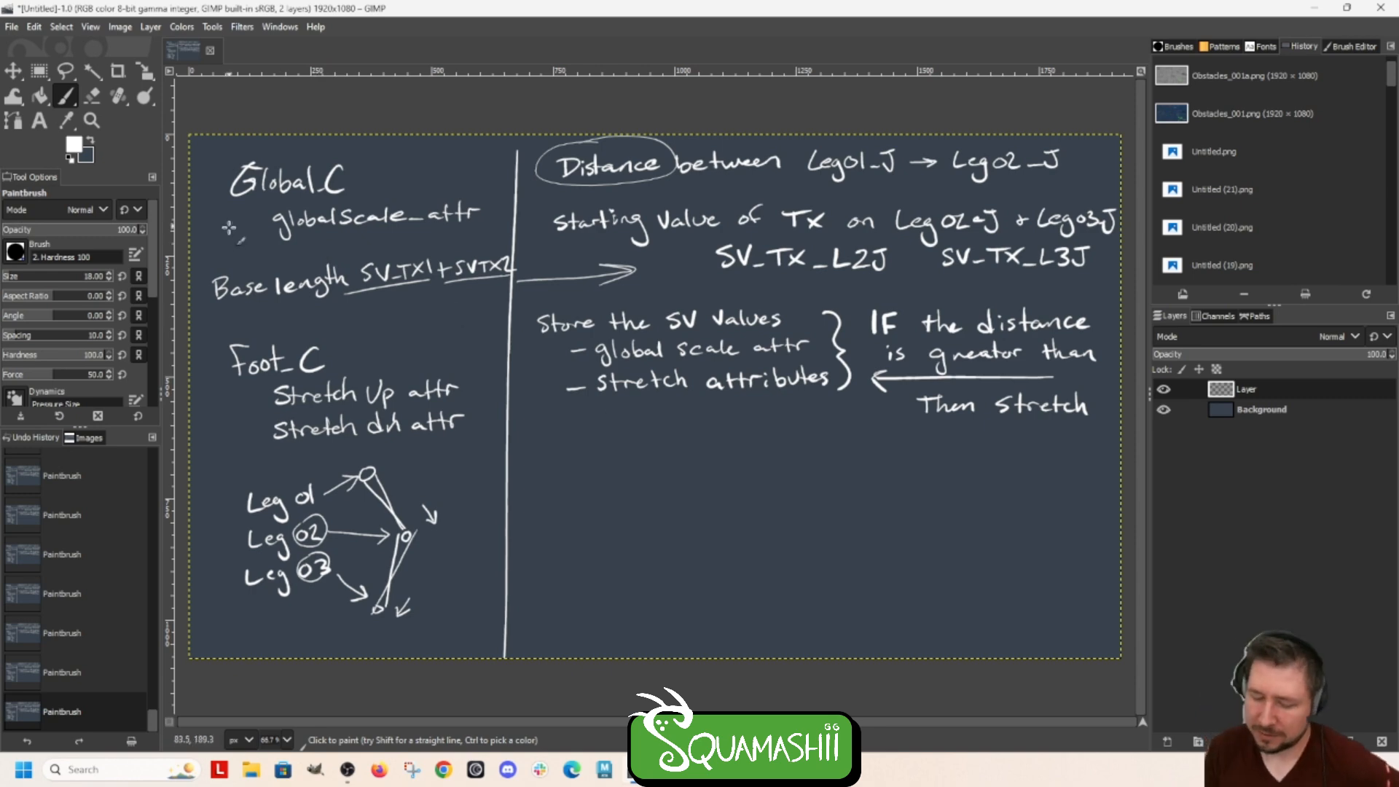
Step: Draw a double line beneath "globalScale_attr" curving up to the divider, and move the notes window off to the adjacent screen
{"action": "mouse_move", "coordinate": [201, 246]}
{"action": "left_mouse_down"}
{"action": "mouse_move", "coordinate": [244, 255]}
{"action": "mouse_move", "coordinate": [514, 207]}
{"action": "left_mouse_up"}
{"action": "left_click_drag", "start_coordinate": [217, 241], "coordinate": [511, 214]}
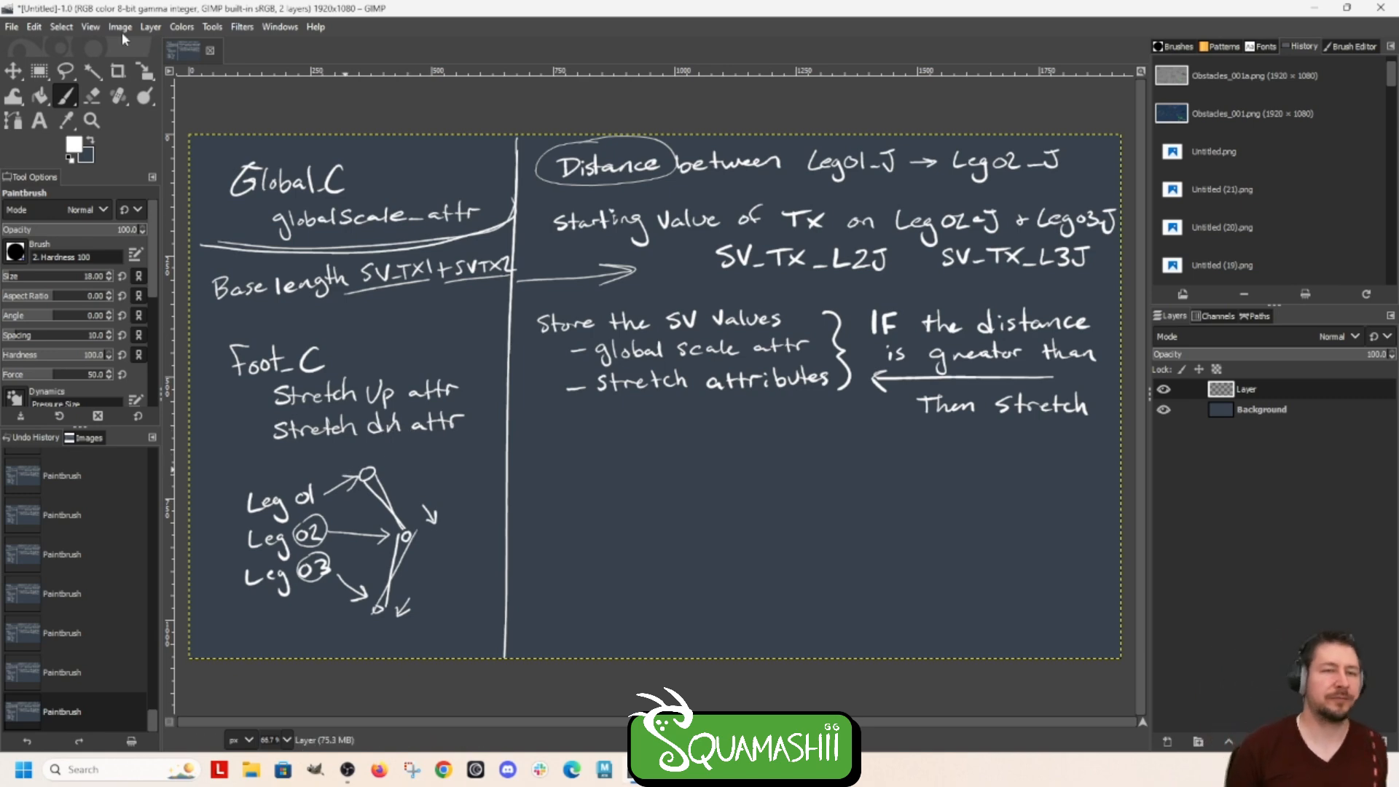
{"action": "left_click_drag", "start_coordinate": [474, 9], "coordinate": [1398, 219]}
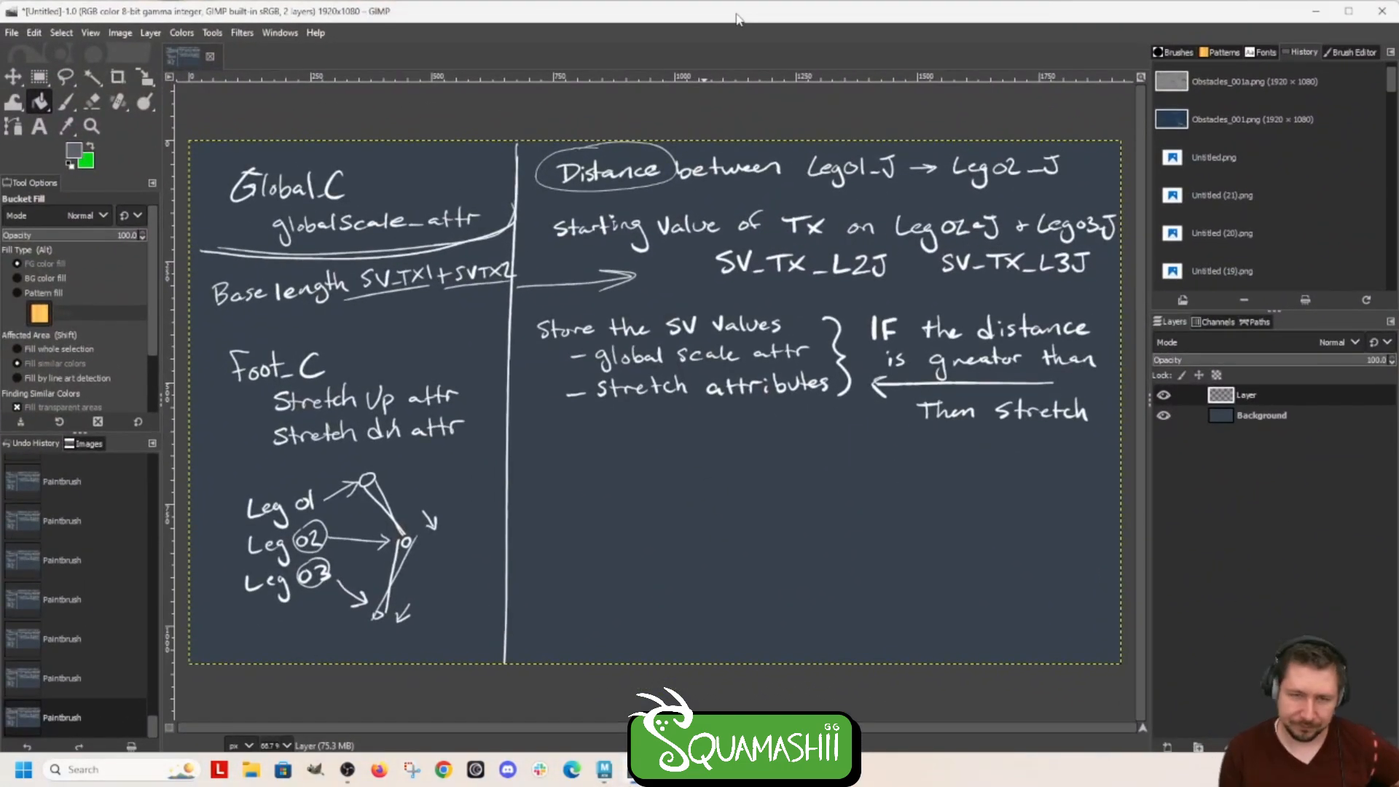
Step: With the Paintbrush, mark the first and last joints of the leg sketch with an asterisk each
{"action": "key", "text": "p"}
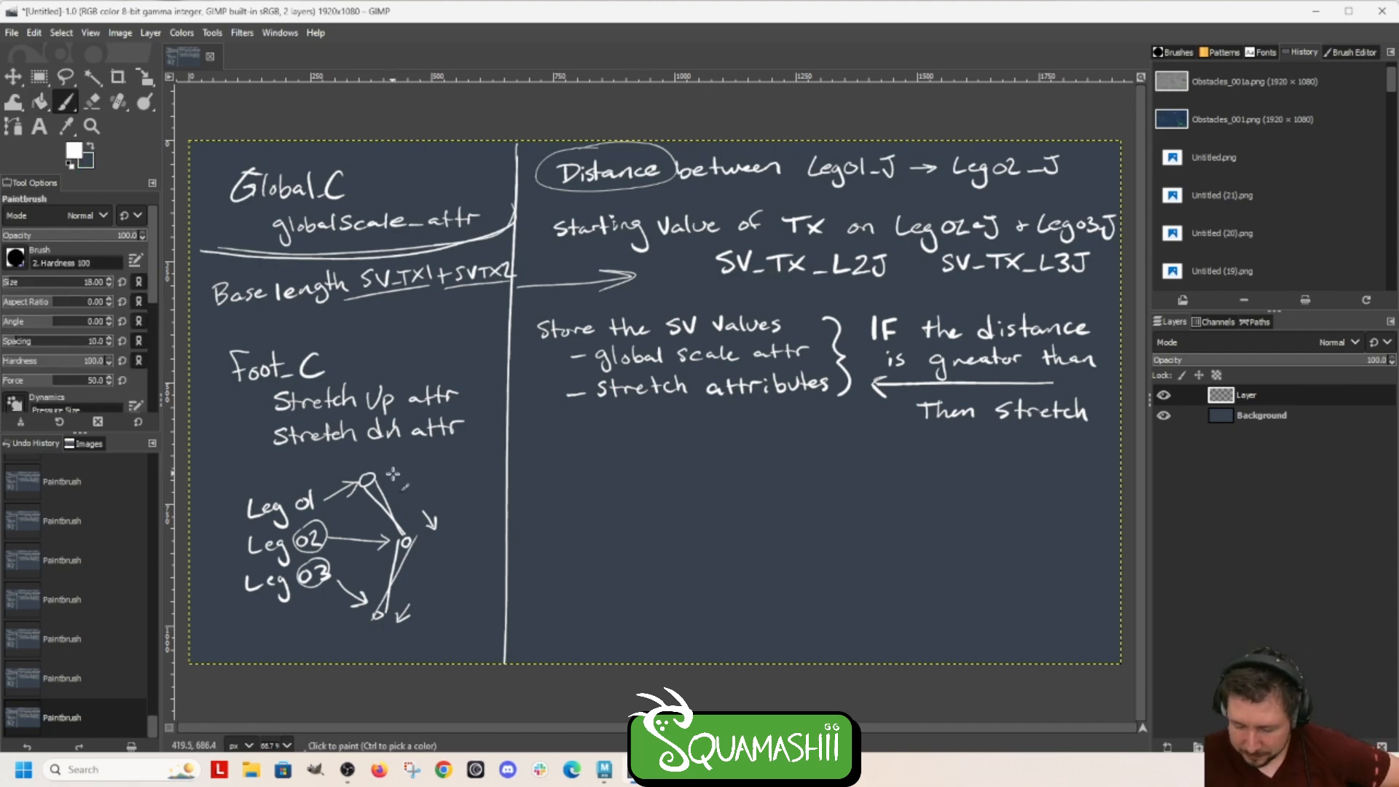
{"action": "left_click_drag", "start_coordinate": [382, 468], "coordinate": [395, 478]}
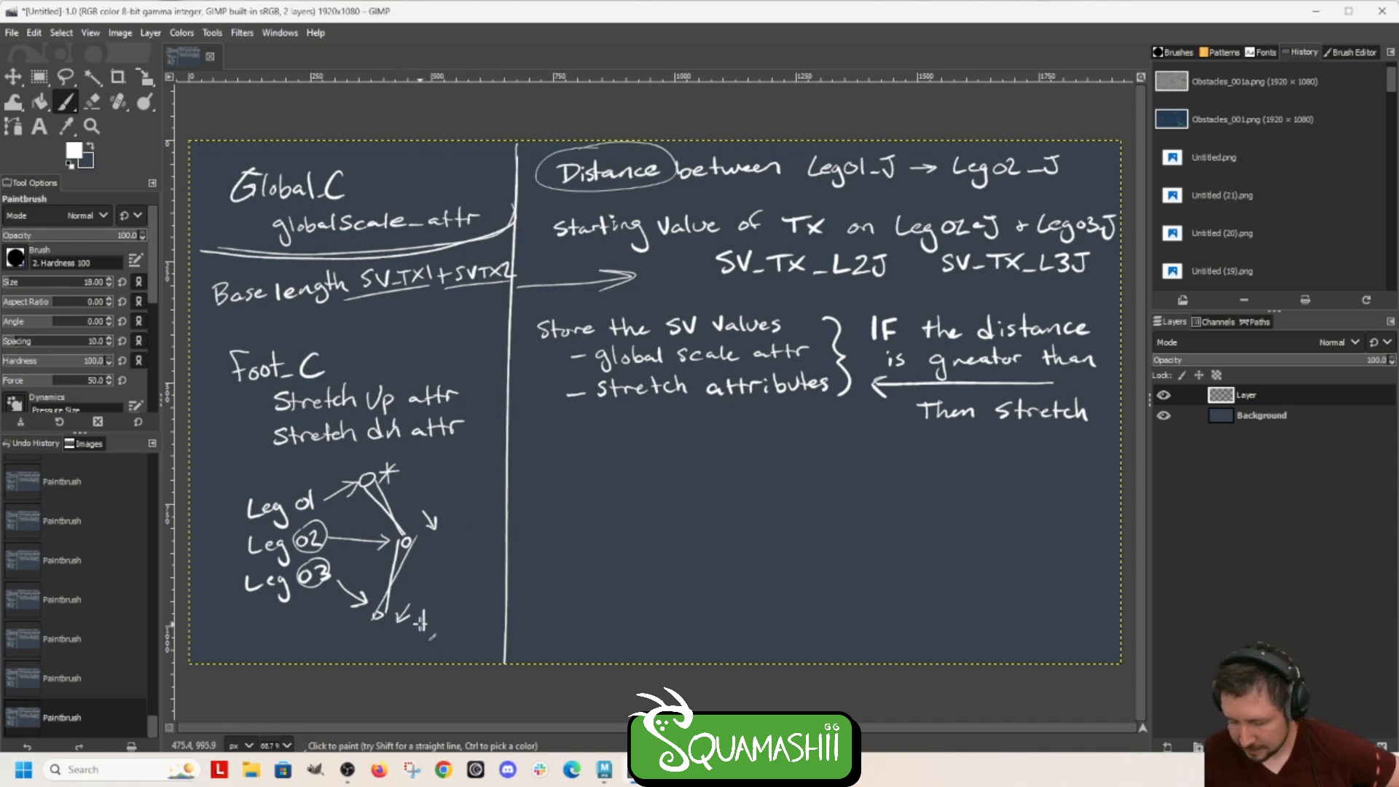
{"action": "mouse_move", "coordinate": [418, 612]}
{"action": "left_mouse_down"}
{"action": "mouse_move", "coordinate": [433, 628]}
{"action": "mouse_move", "coordinate": [433, 610]}
{"action": "left_mouse_up"}
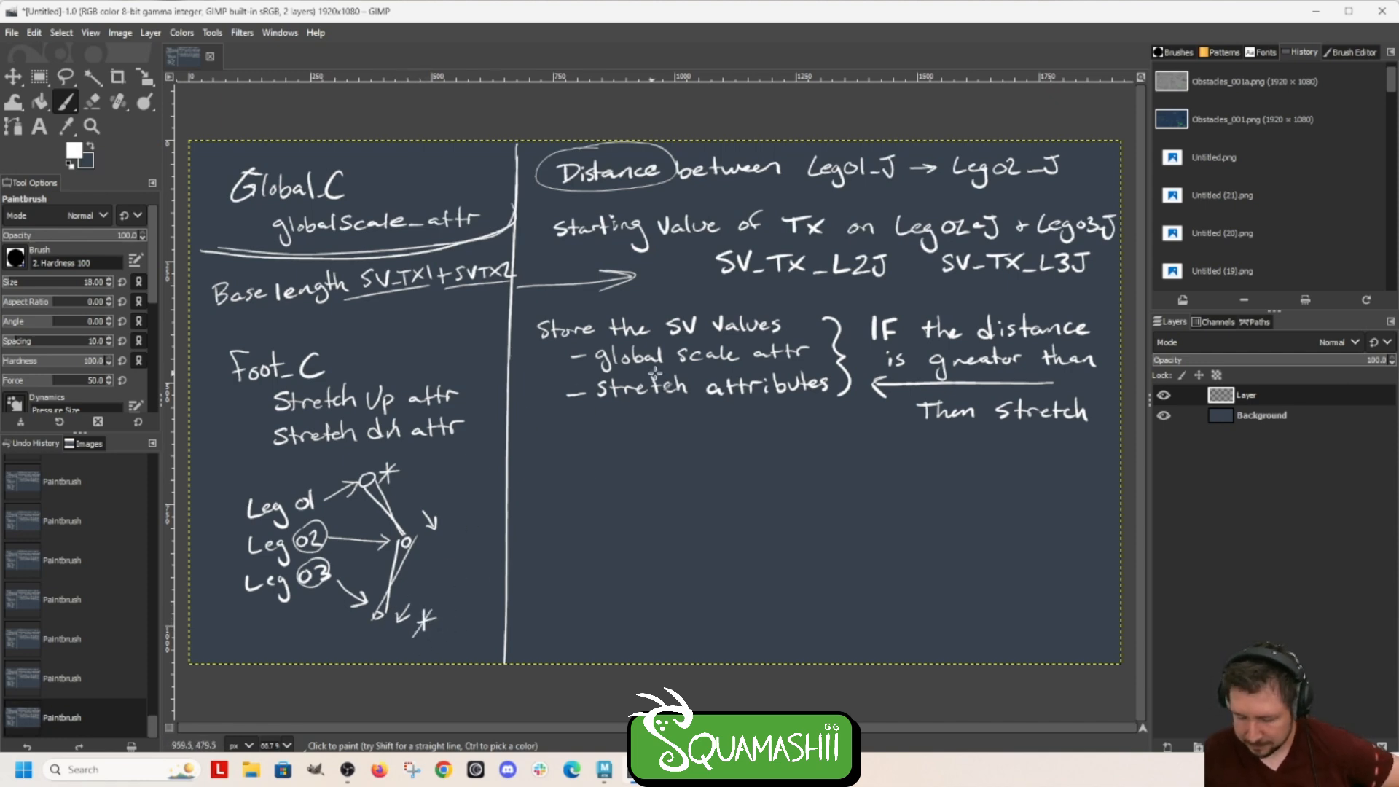
Step: Write "Loc_Leg01 → Distance → Loc Leg02" below the stored-value notes and separate it from them with a long horizontal line
{"action": "left_click_drag", "start_coordinate": [537, 440], "coordinate": [577, 468]}
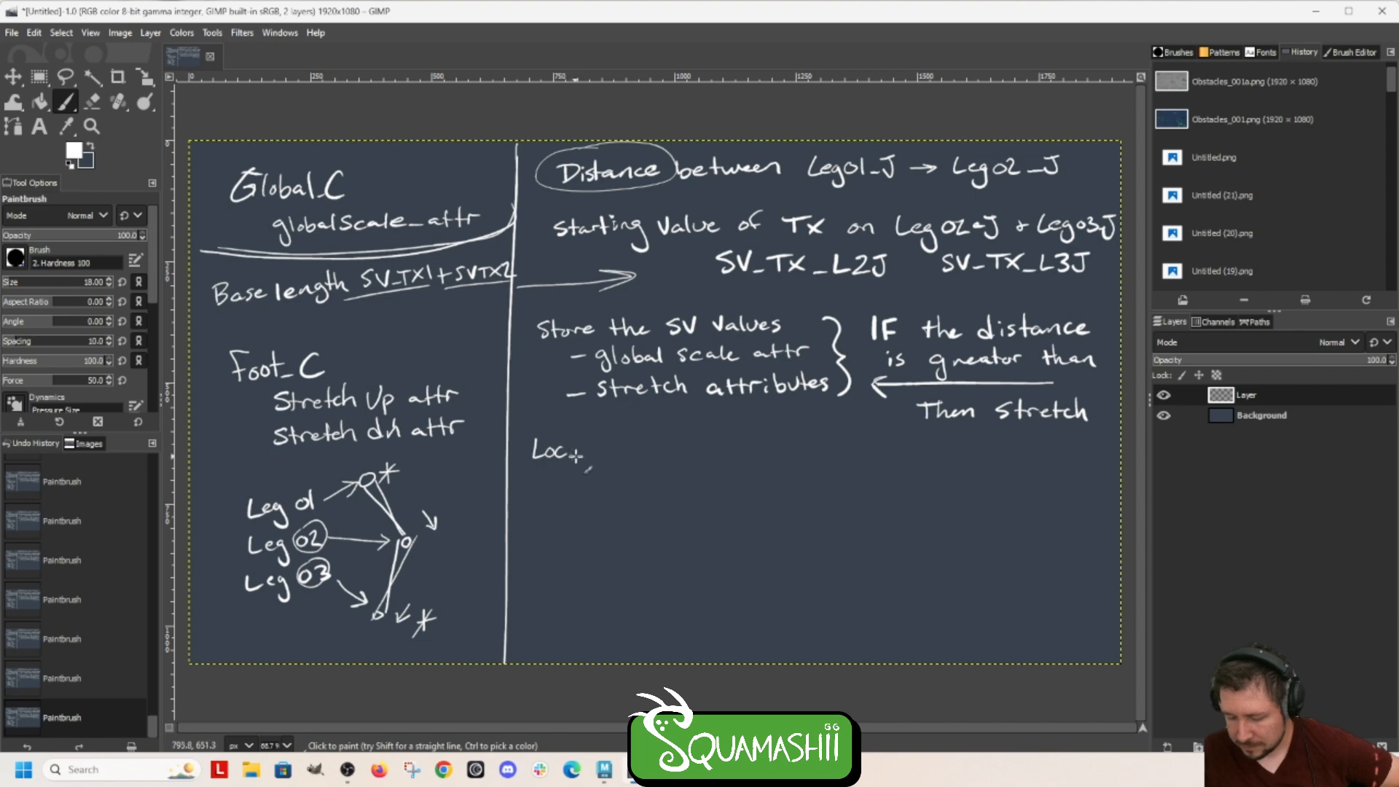
{"action": "mouse_move", "coordinate": [583, 457]}
{"action": "left_mouse_down"}
{"action": "mouse_move", "coordinate": [751, 445]}
{"action": "mouse_move", "coordinate": [871, 458]}
{"action": "mouse_move", "coordinate": [920, 441]}
{"action": "mouse_move", "coordinate": [961, 466]}
{"action": "mouse_move", "coordinate": [963, 447]}
{"action": "mouse_move", "coordinate": [995, 457]}
{"action": "left_mouse_up"}
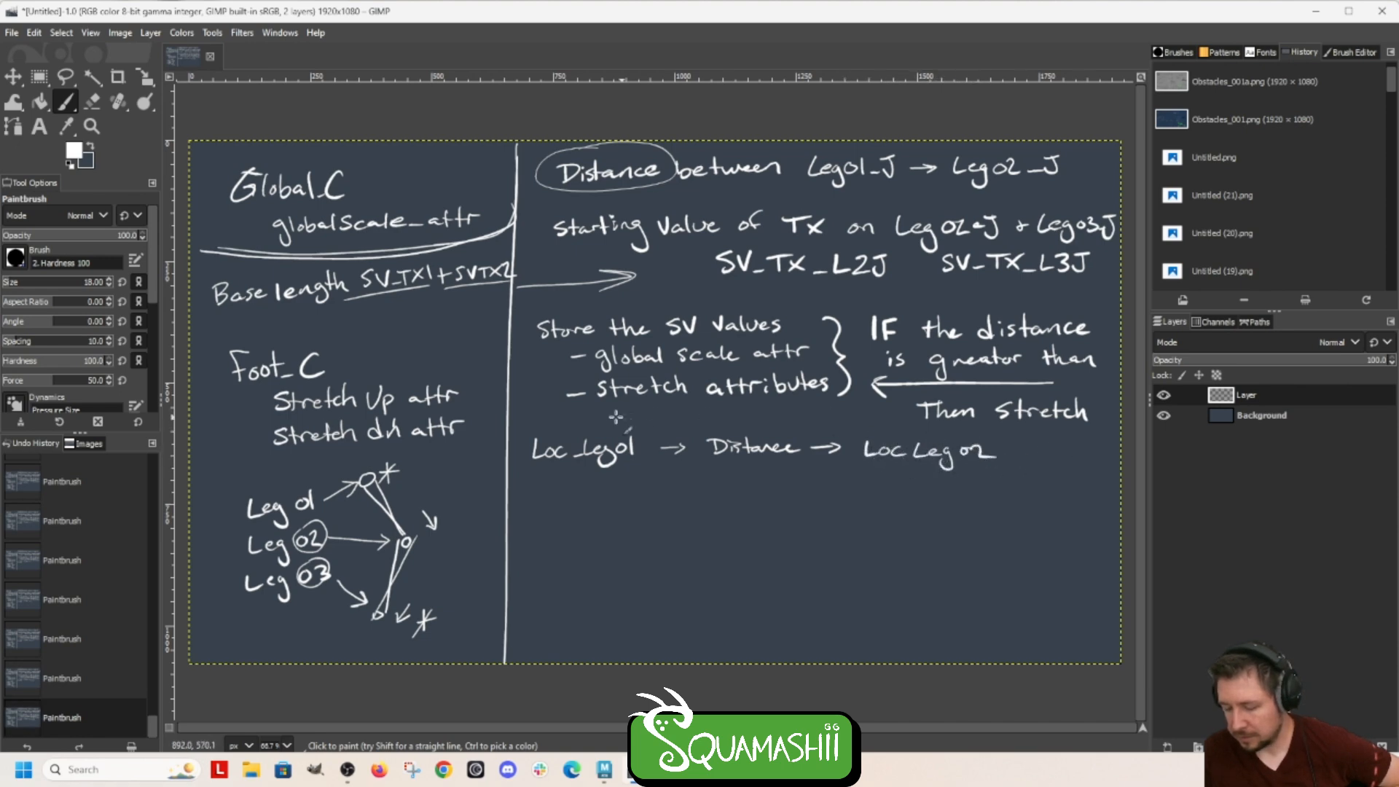
{"action": "left_click_drag", "start_coordinate": [537, 431], "coordinate": [1121, 450]}
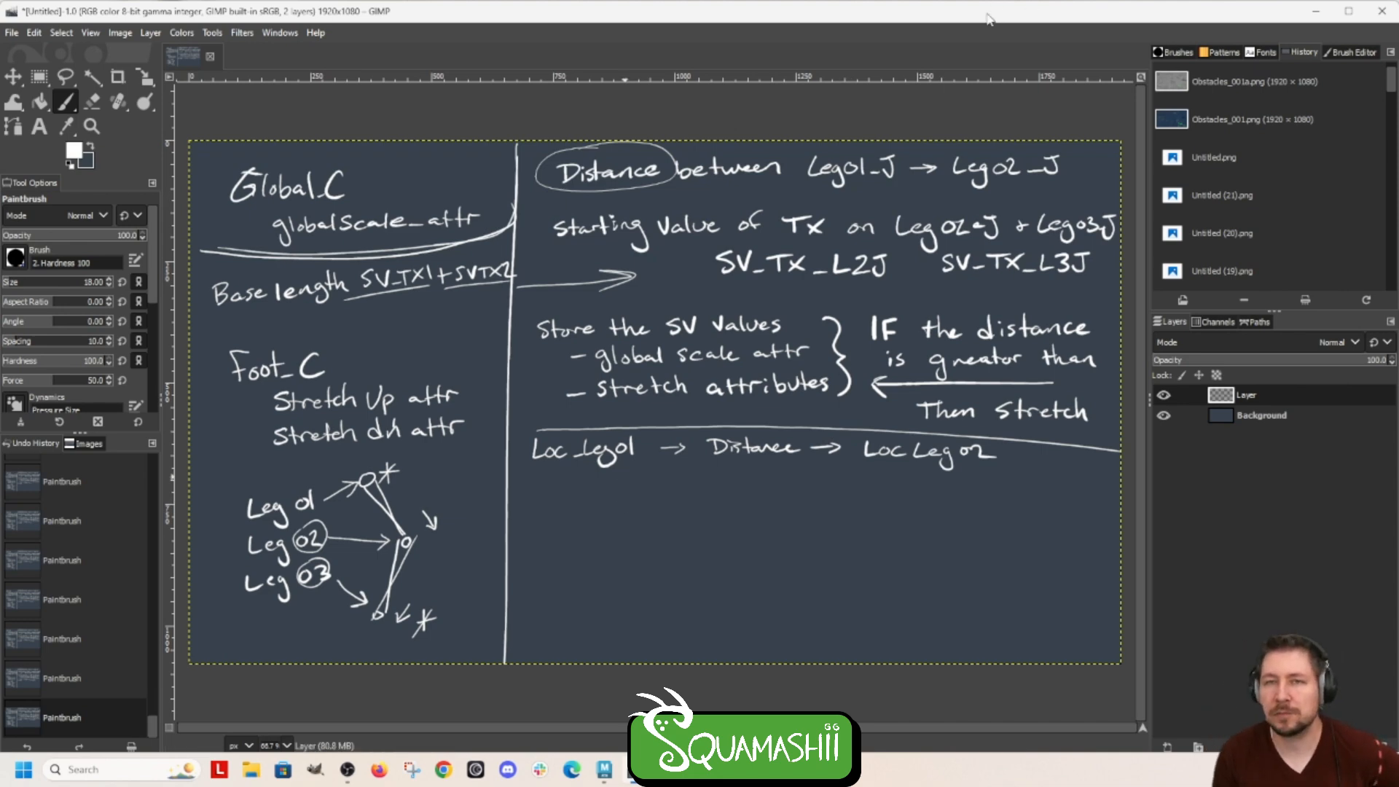
Step: Move the notes window aside, switch to Maya, open the recent scene MarioBall_v001.ma and maximize the Maya window
{"action": "left_click_drag", "start_coordinate": [989, 14], "coordinate": [1398, 175]}
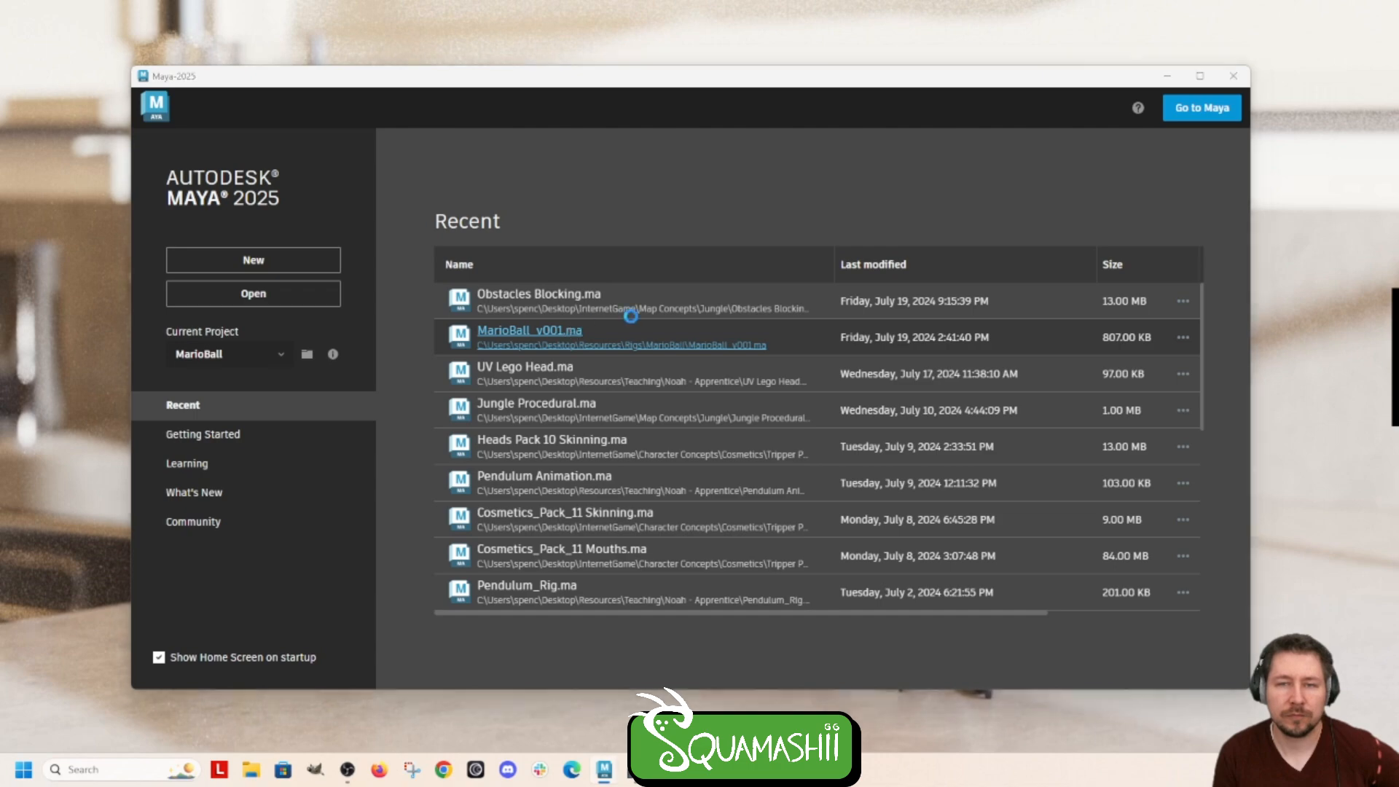
{"action": "left_click", "coordinate": [631, 321]}
{"action": "left_click", "coordinate": [1196, 69]}
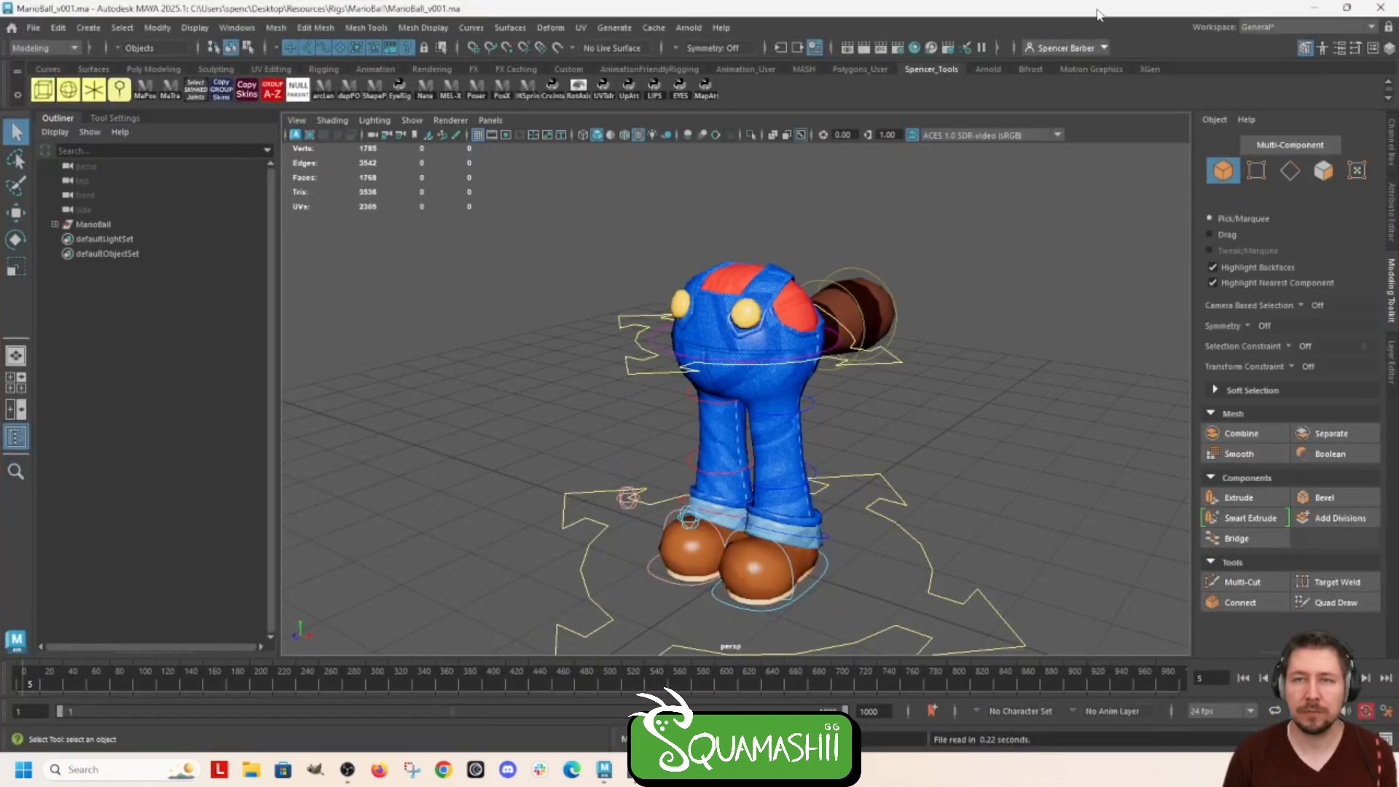
{"action": "left_click_drag", "start_coordinate": [1099, 14], "coordinate": [1082, 51]}
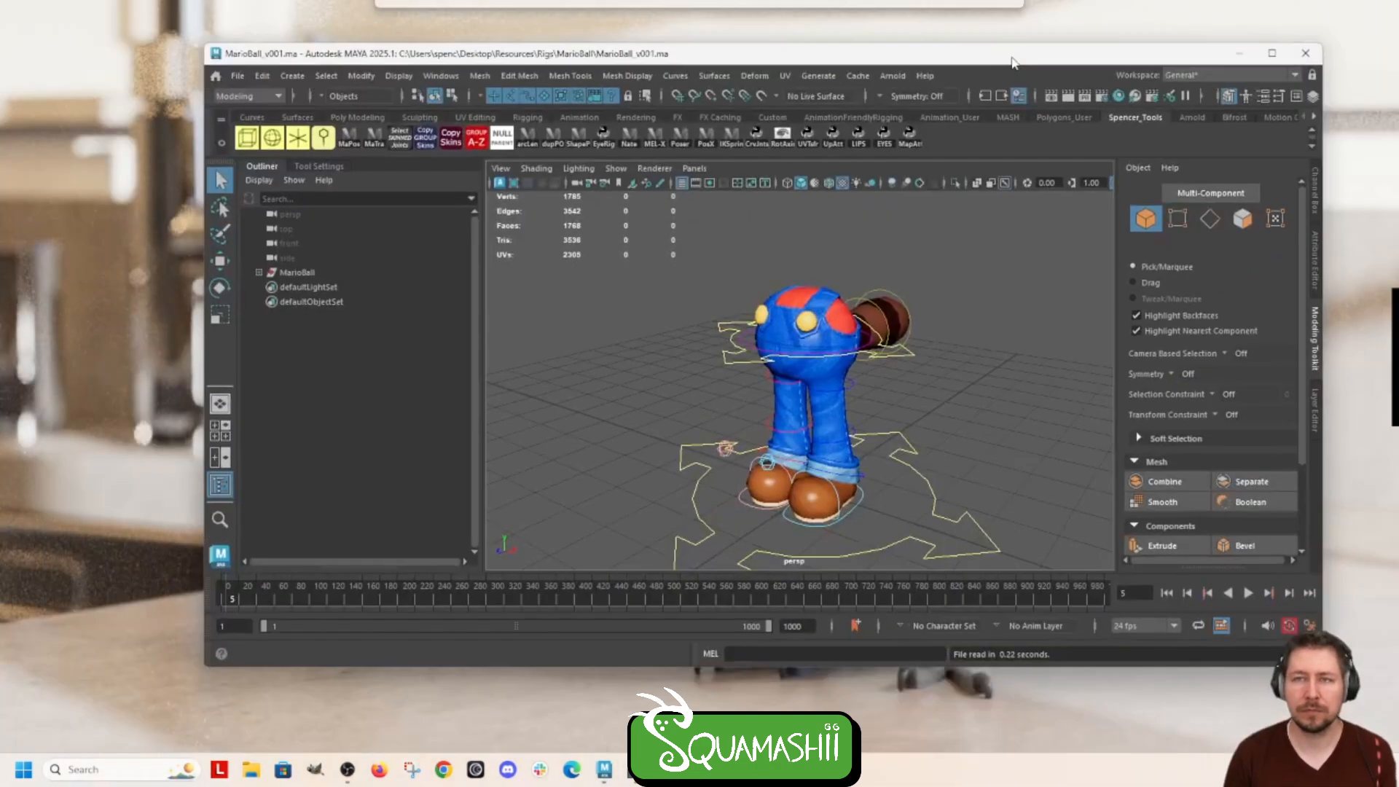
{"action": "left_click", "coordinate": [1271, 55]}
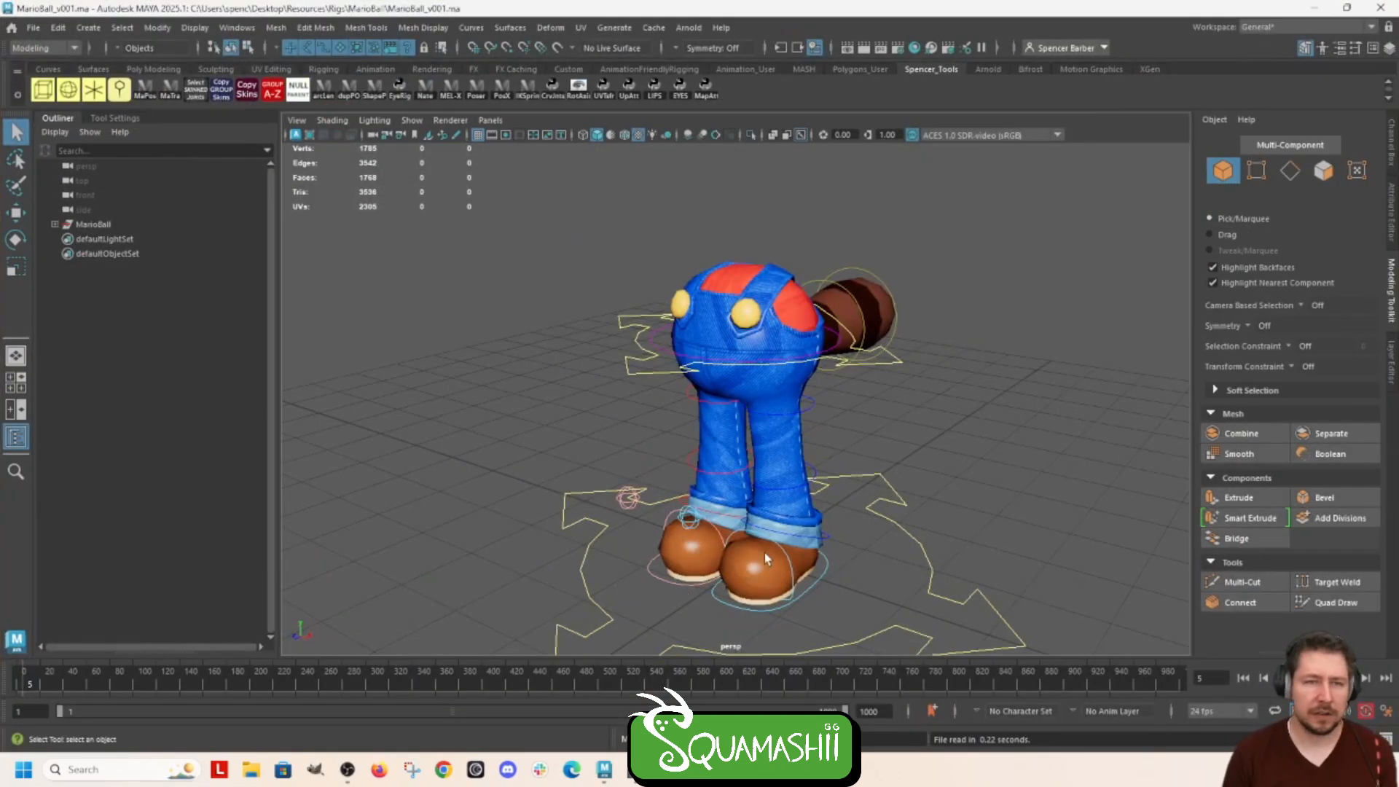
Step: Select the left foot control and raise its Upper Leg Stretch to 17.3
{"action": "left_click_drag", "start_coordinate": [665, 496], "coordinate": [761, 533], "text": "alt"}
{"action": "left_click", "coordinate": [761, 532]}
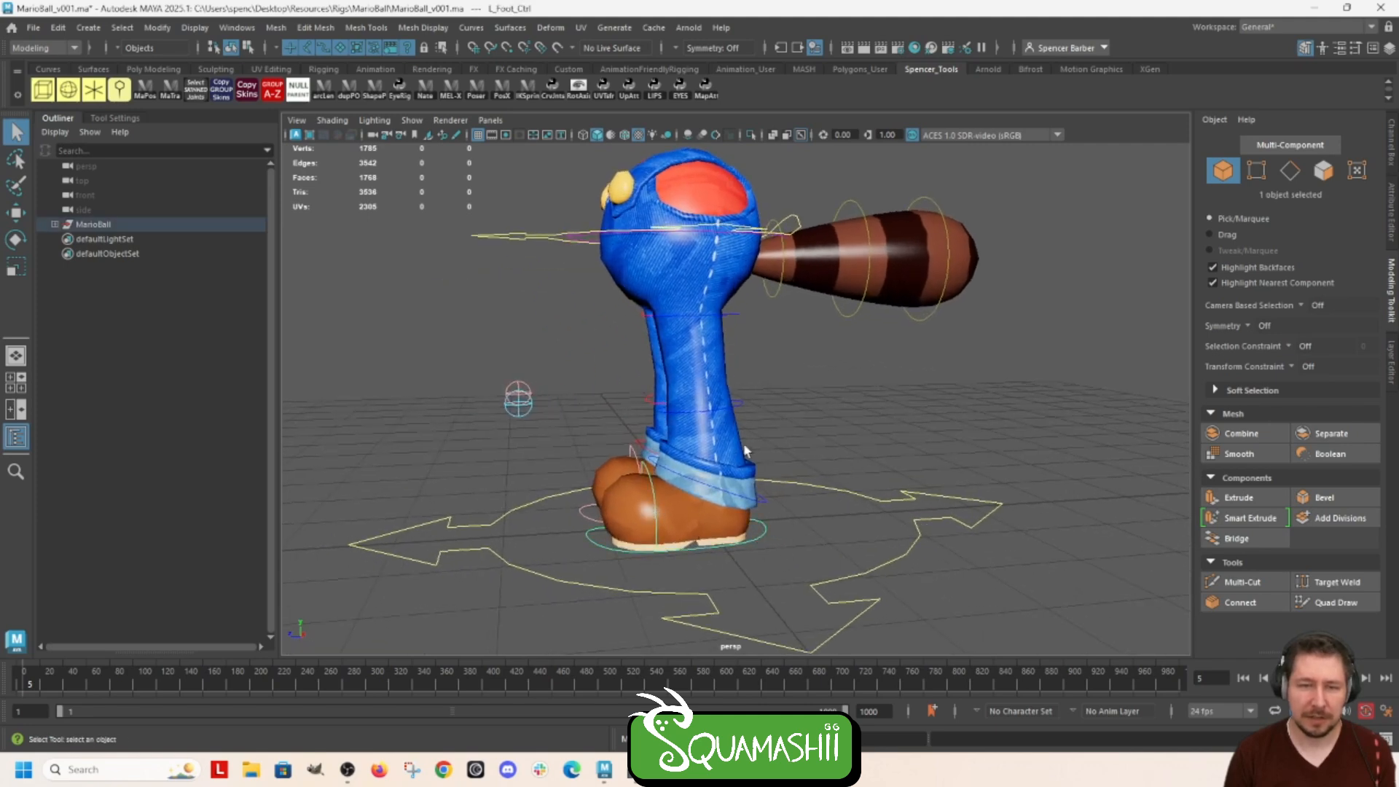
{"action": "left_click", "coordinate": [1392, 131]}
{"action": "left_click", "coordinate": [1288, 291]}
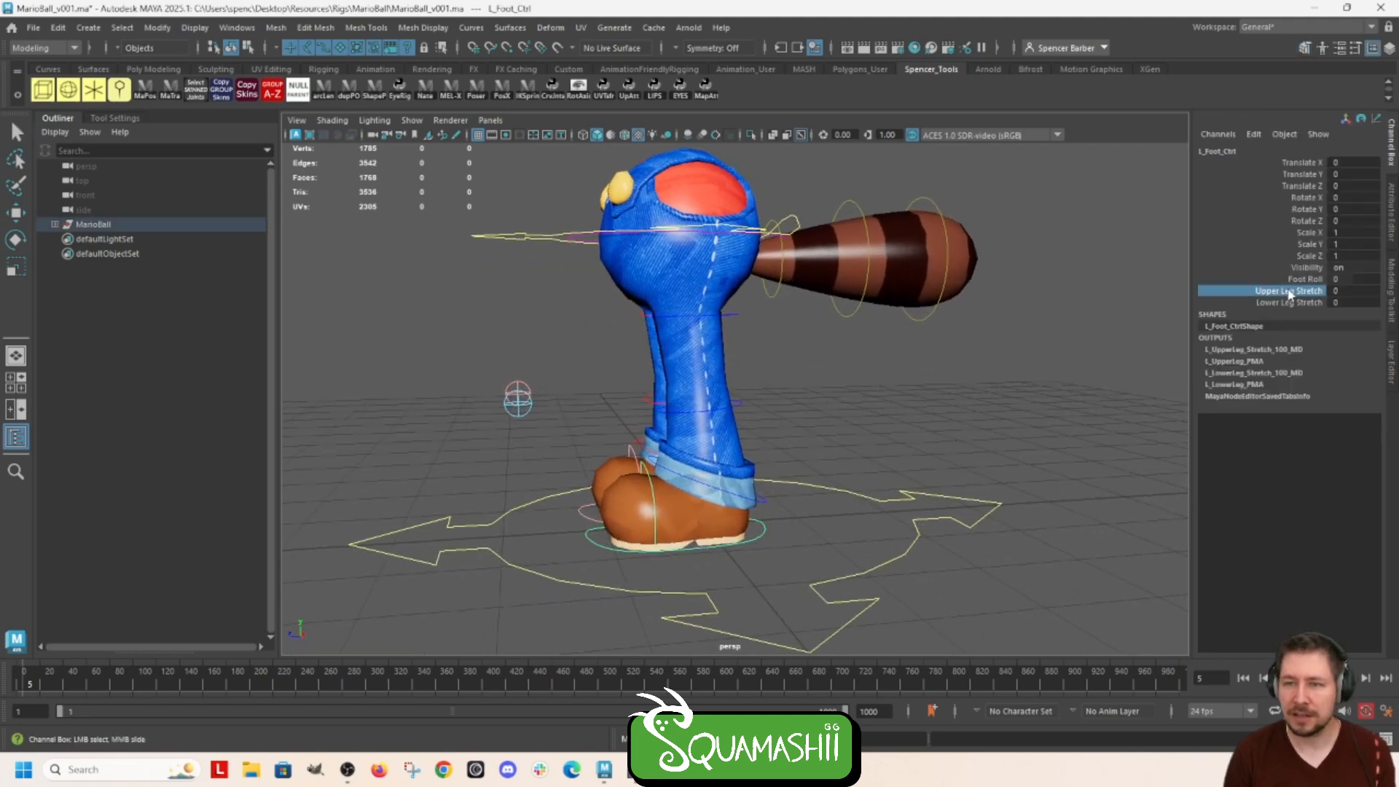
{"action": "middle_click_drag", "start_coordinate": [967, 357], "coordinate": [1081, 431]}
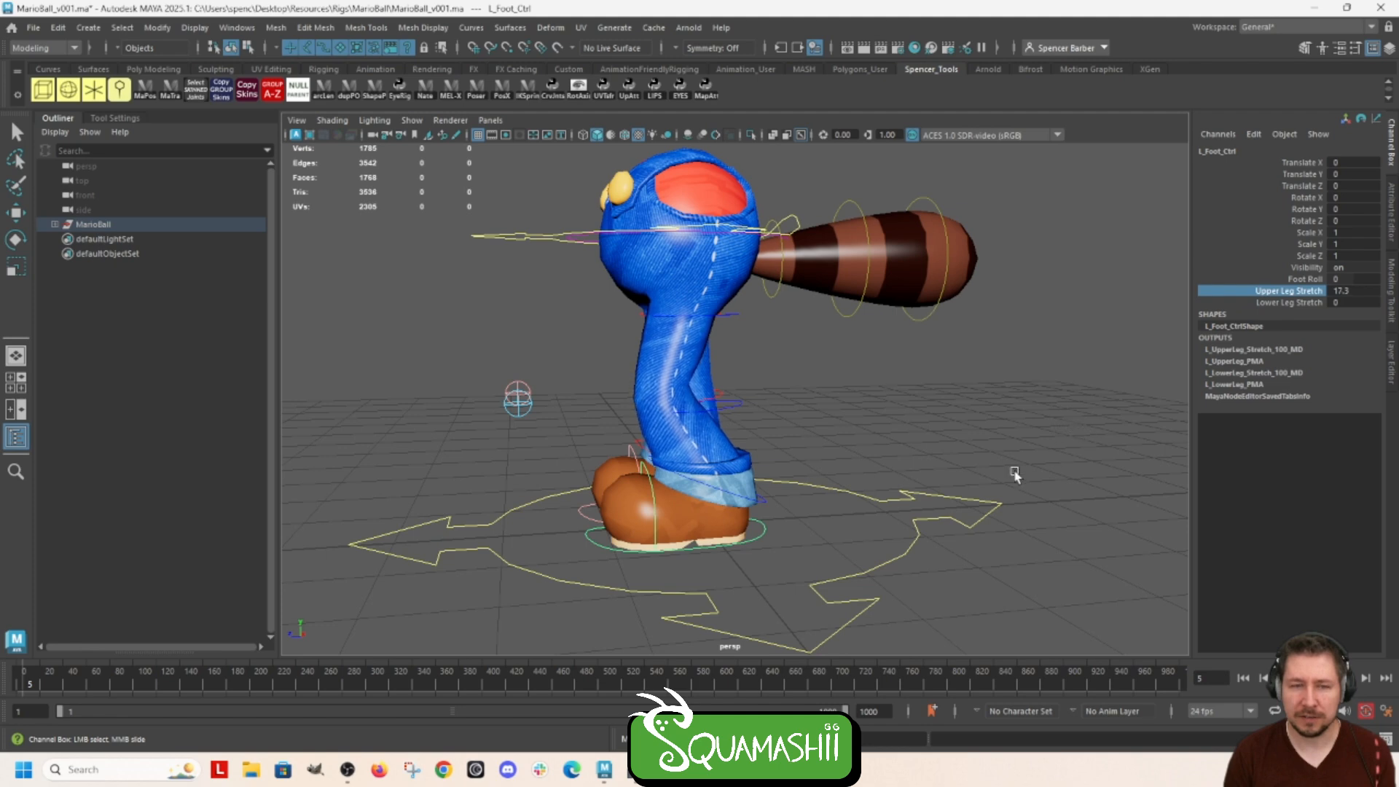
Step: Move the left foot control down about 1.1 units to test the stretched leg, and undo the move
{"action": "key", "text": "w"}
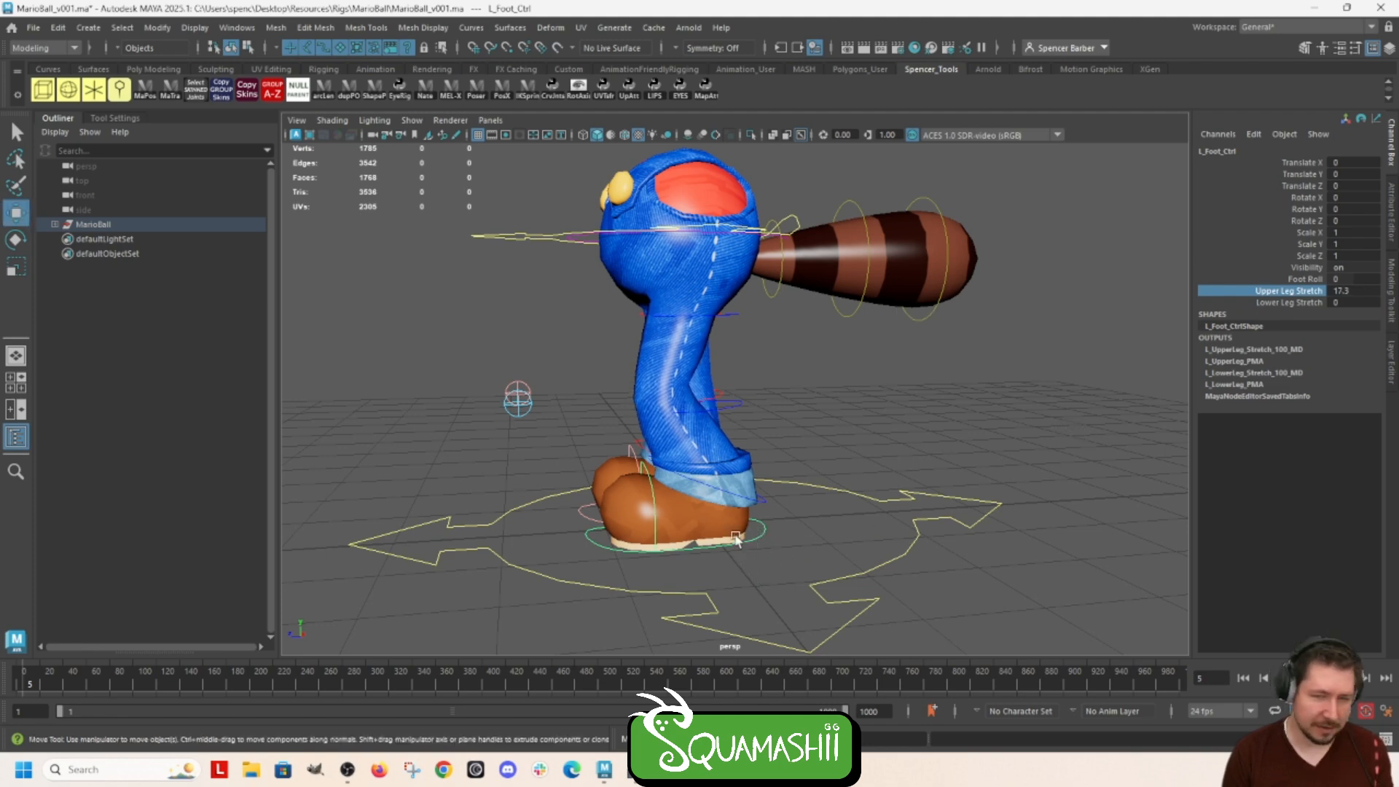
{"action": "left_click_drag", "start_coordinate": [702, 348], "coordinate": [687, 465]}
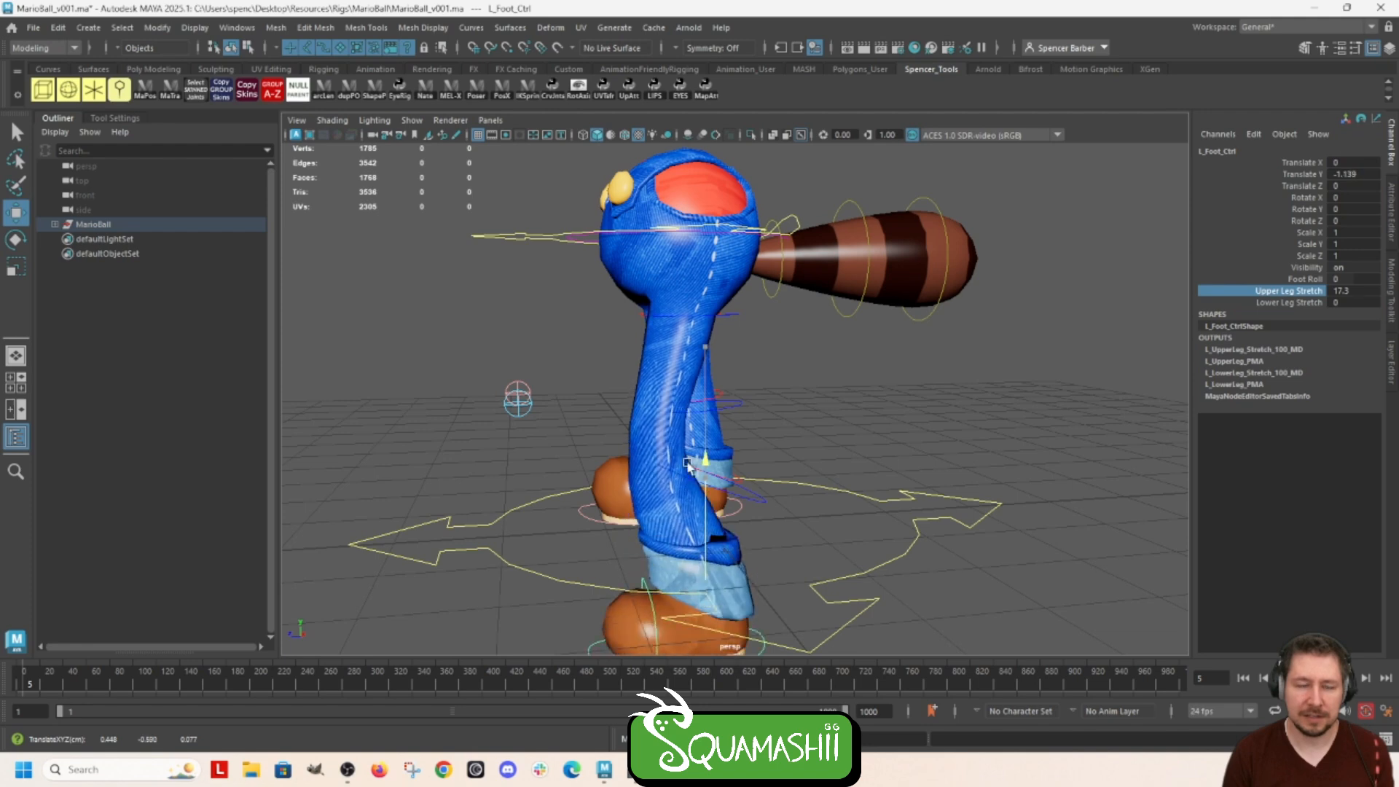
{"action": "key", "text": "ctrl+z"}
{"action": "key", "text": "ctrl+z"}
{"action": "key", "text": "ctrl+z"}
{"action": "key", "text": "ctrl+z"}
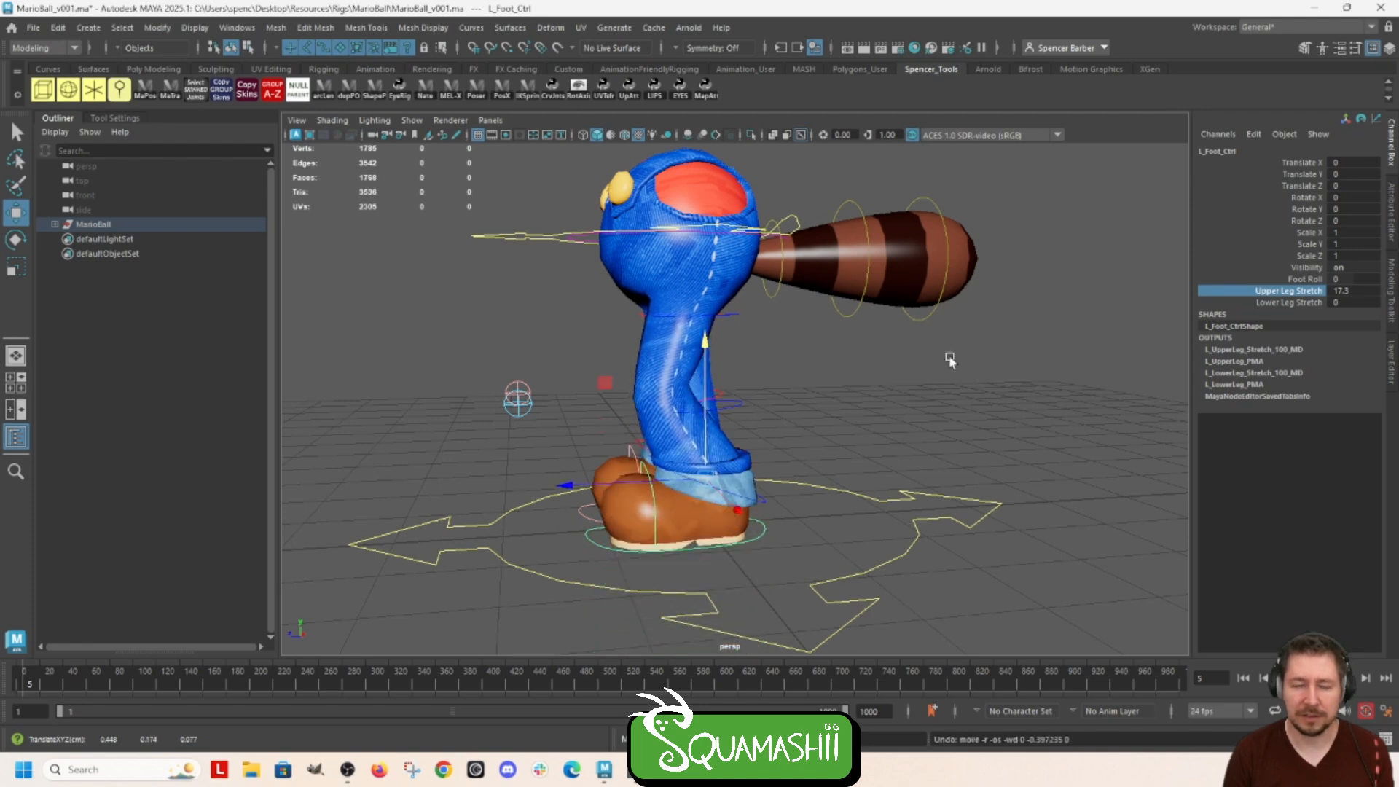
Step: Set the left foot control's Upper Leg Stretch back to 0
{"action": "left_click", "coordinate": [1349, 291]}
{"action": "type", "text": "0"}
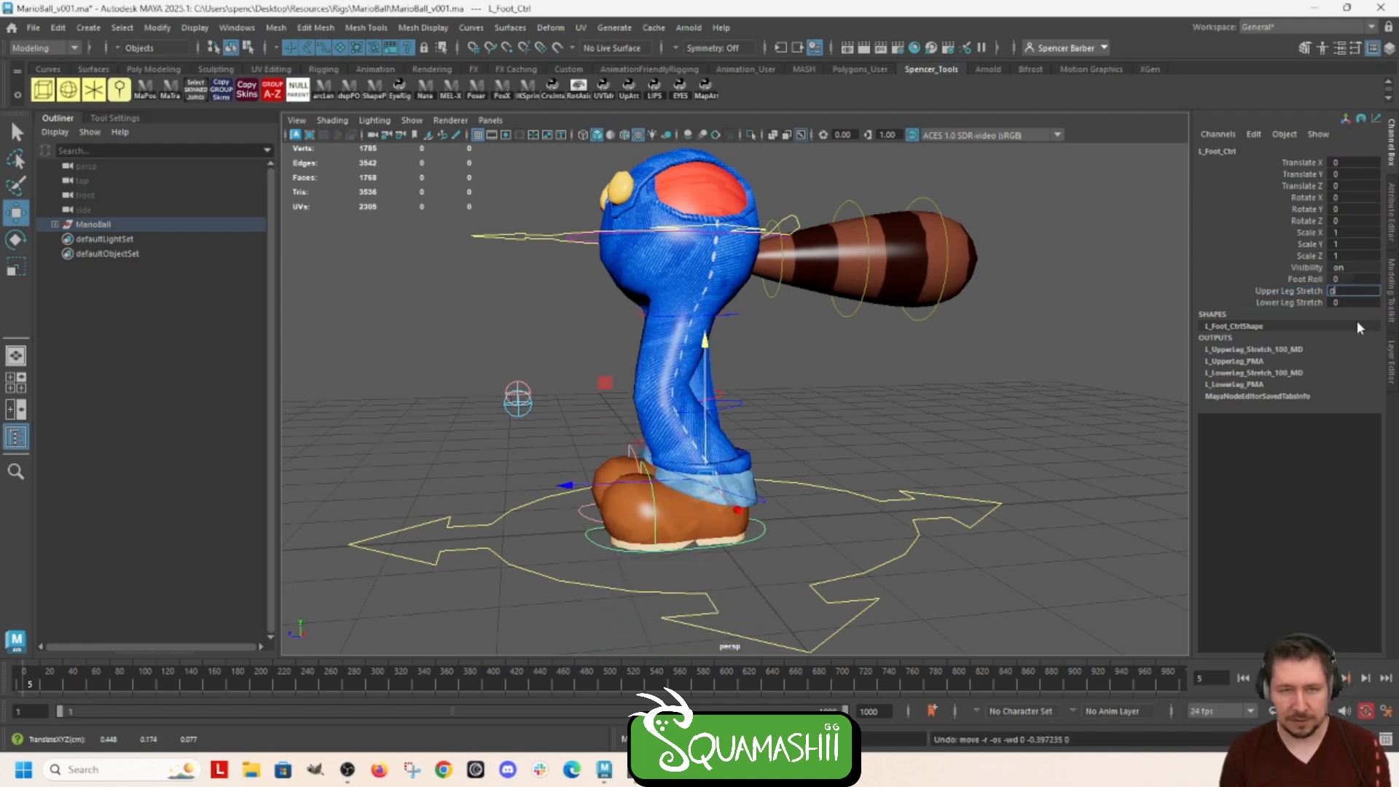
{"action": "key", "text": "Return"}
Step: Test moving the left foot control with the leg unstretched, and undo the movement
{"action": "left_click_drag", "start_coordinate": [712, 338], "coordinate": [660, 518]}
{"action": "left_click_drag", "start_coordinate": [685, 406], "coordinate": [707, 429]}
{"action": "key", "text": "ctrl+z"}
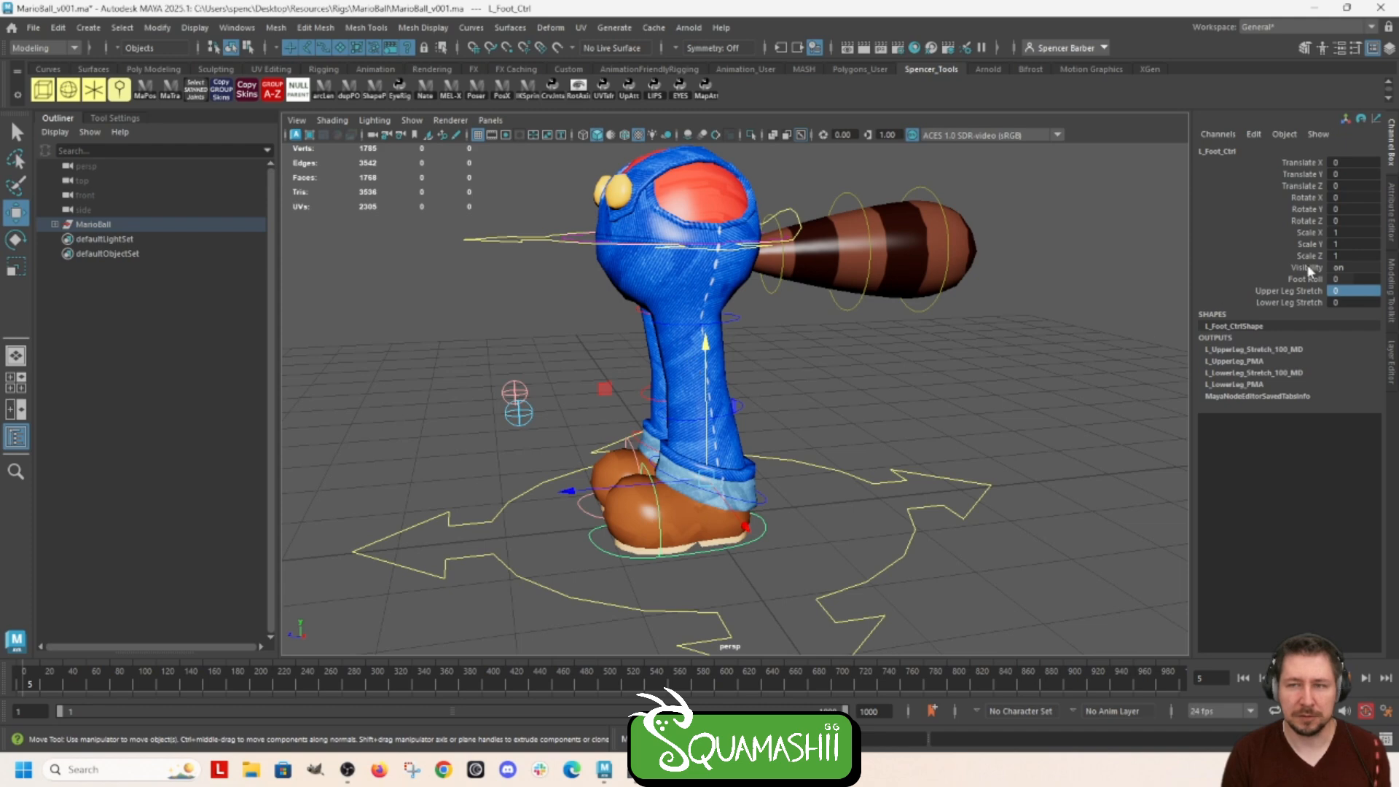
Step: Try Upper and Lower Leg Stretch at 9.2 while raising the COG control about 0.78 units, and undo all of it
{"action": "left_click_drag", "start_coordinate": [1309, 293], "coordinate": [1288, 305]}
{"action": "middle_click_drag", "start_coordinate": [897, 402], "coordinate": [979, 401]}
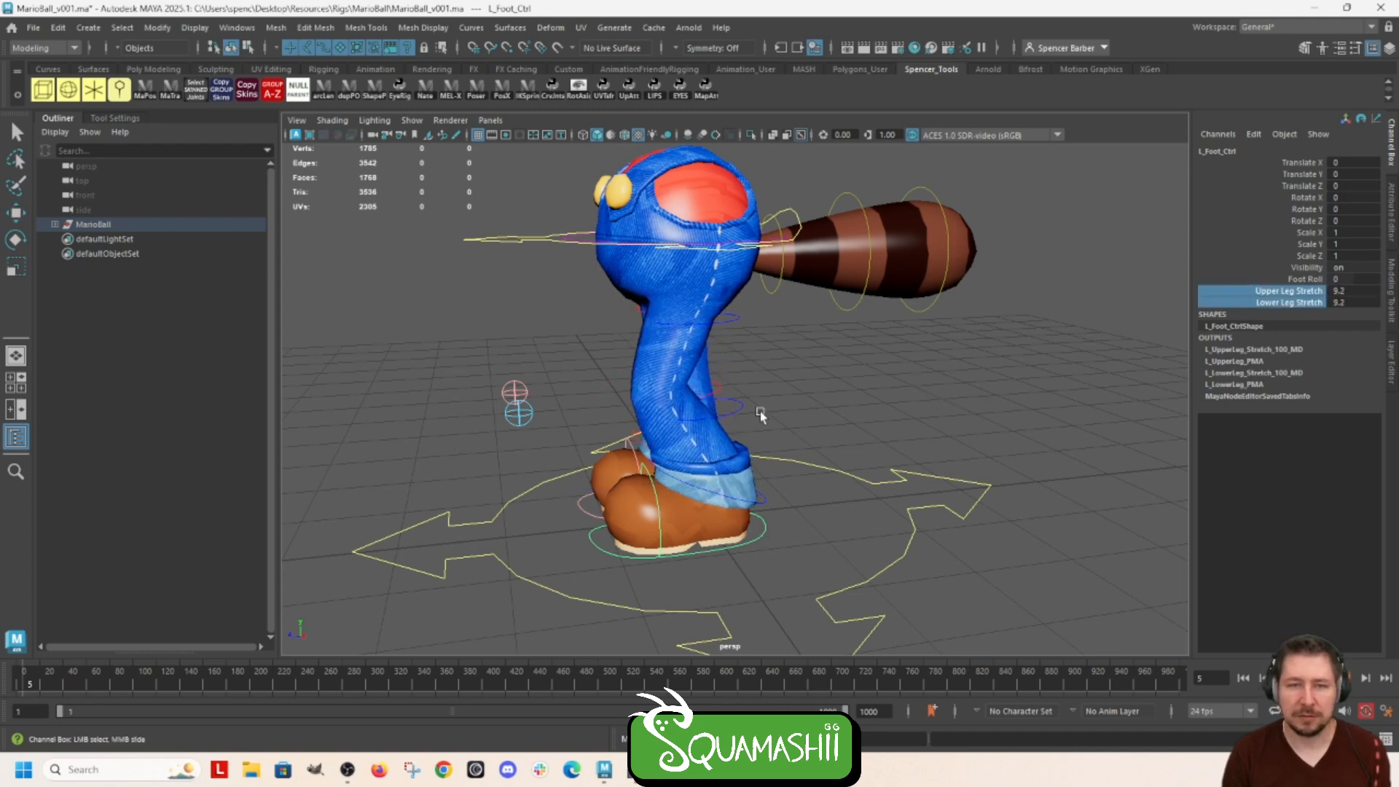
{"action": "left_click", "coordinate": [538, 237]}
{"action": "key", "text": "w"}
{"action": "left_click_drag", "start_coordinate": [680, 176], "coordinate": [702, 99]}
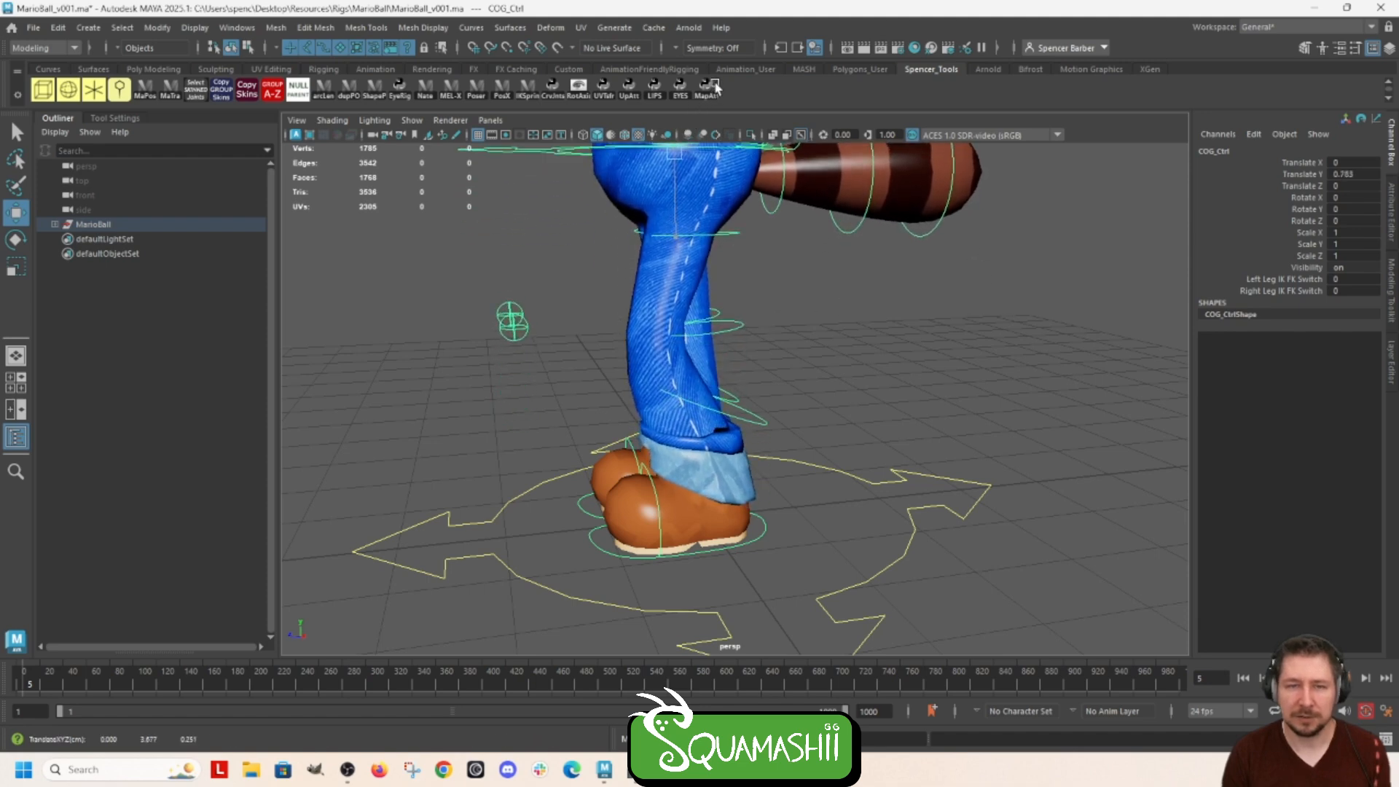
{"action": "key", "text": "ctrl+z"}
{"action": "key", "text": "ctrl+z"}
{"action": "key", "text": "ctrl+z"}
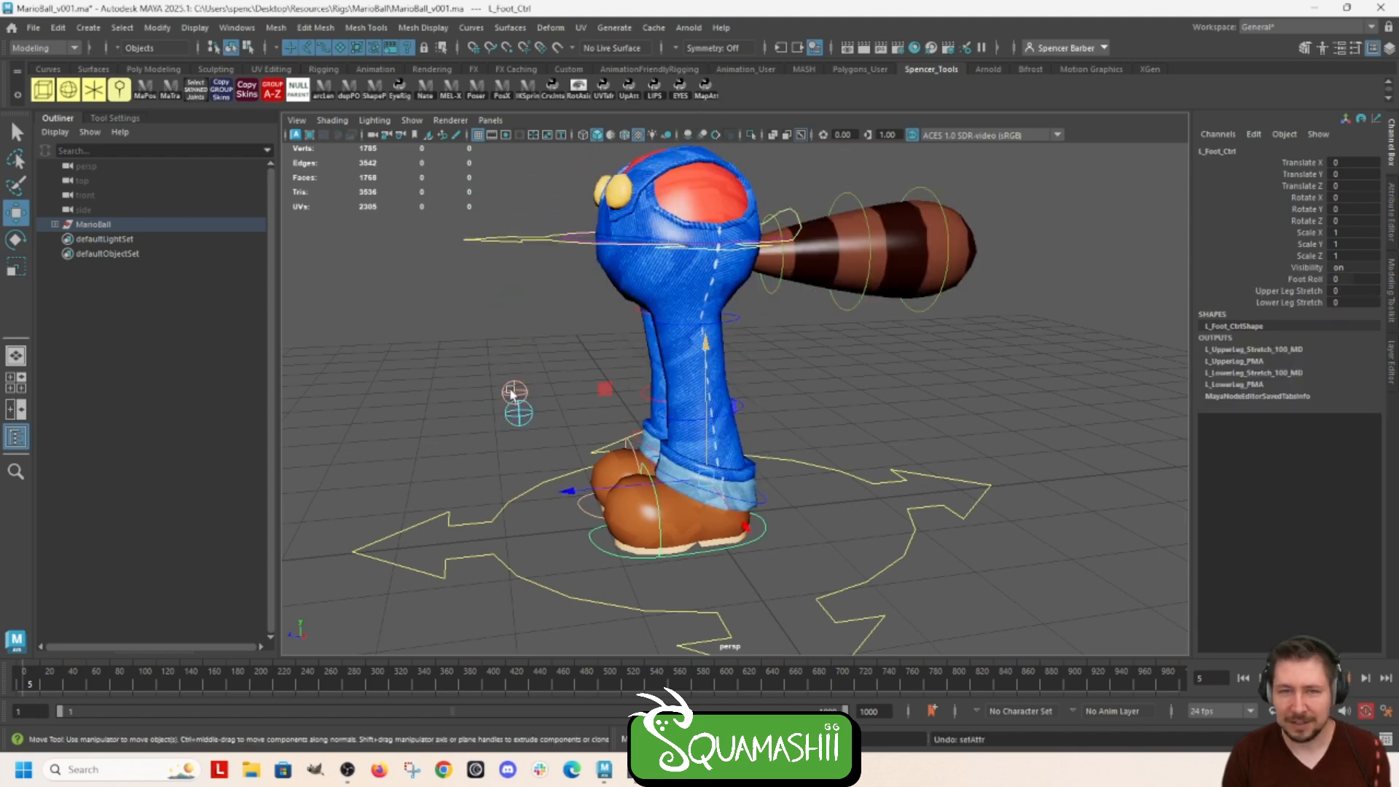
Step: Open the Node Editor and move its window off to the adjacent screen
{"action": "left_click_drag", "start_coordinate": [513, 395], "coordinate": [524, 399], "text": "alt"}
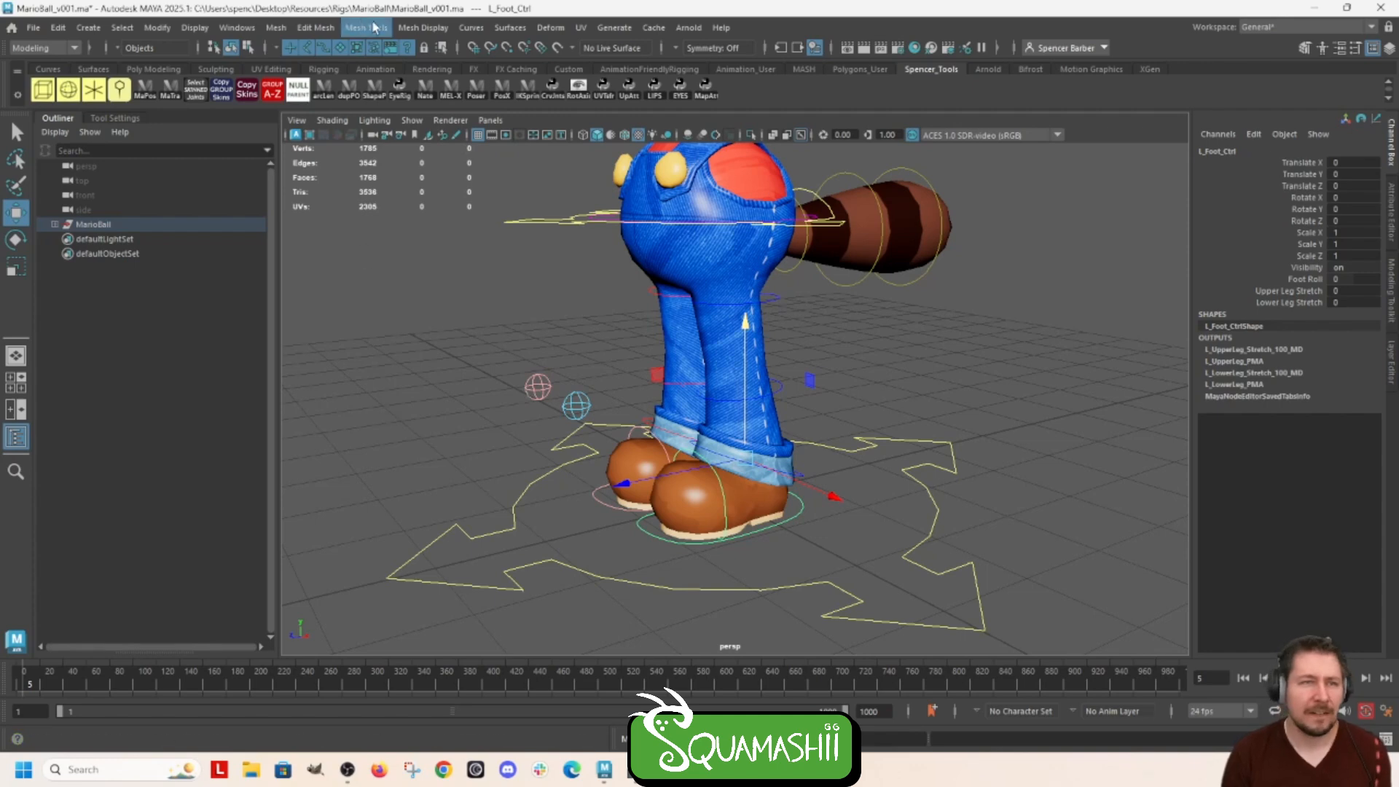
{"action": "left_click", "coordinate": [237, 27]}
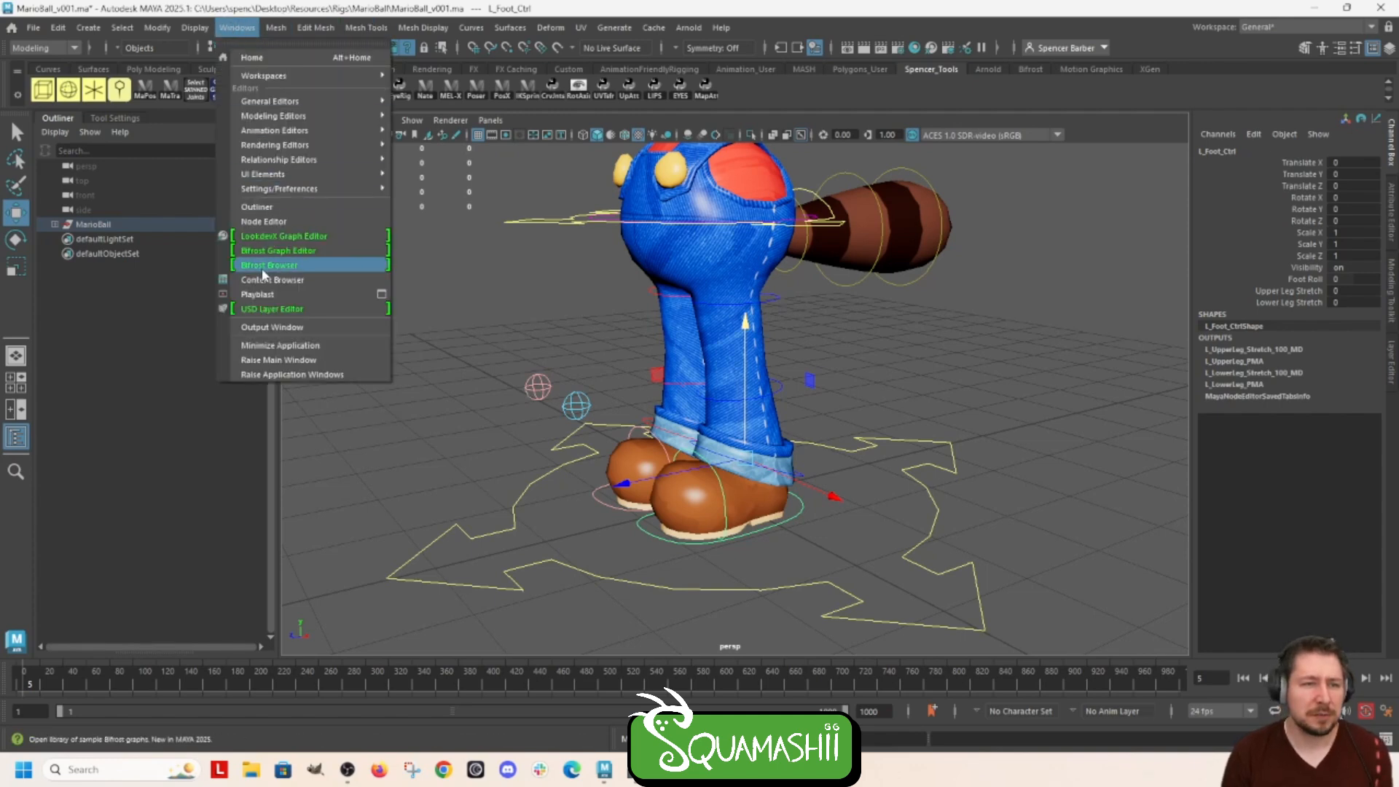
{"action": "left_click", "coordinate": [263, 208]}
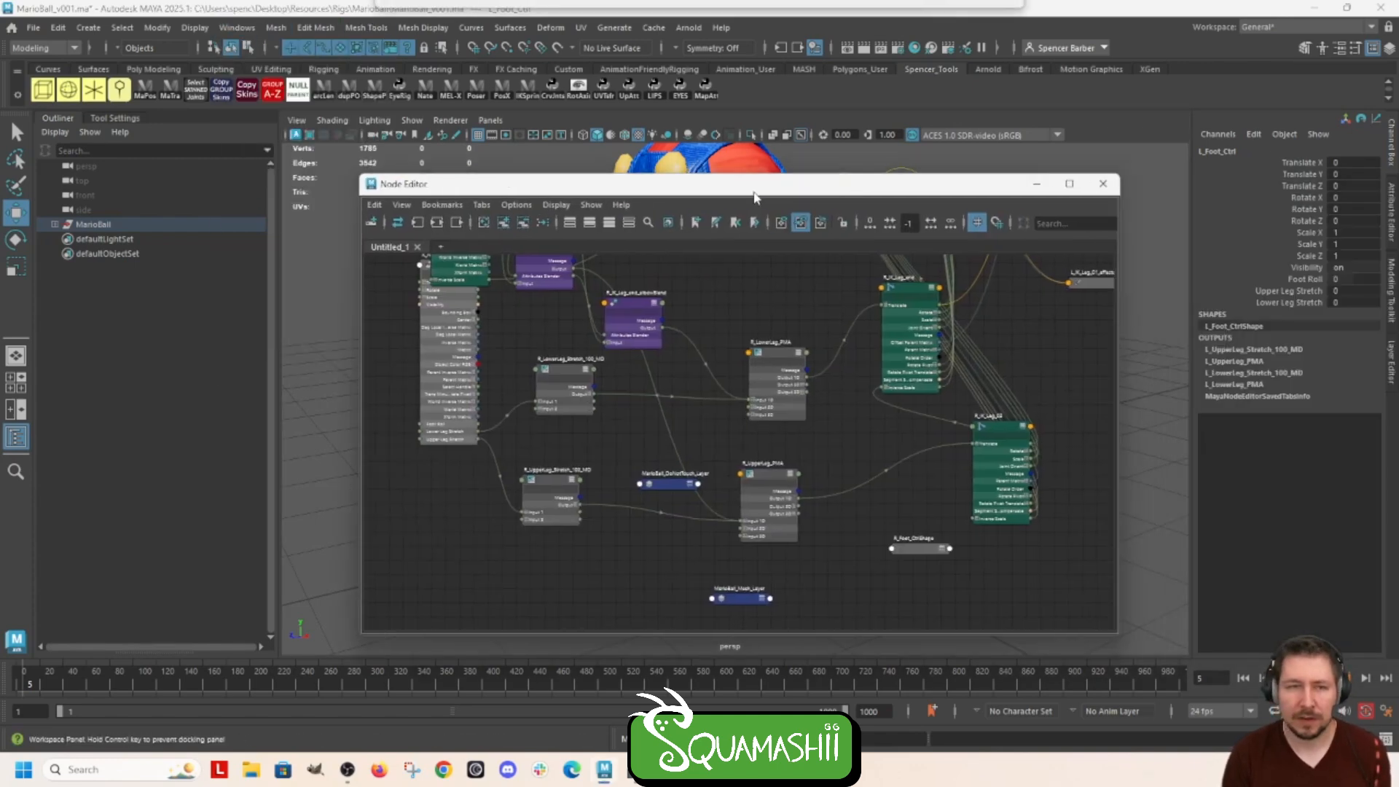
{"action": "left_click_drag", "start_coordinate": [989, 194], "coordinate": [895, 202]}
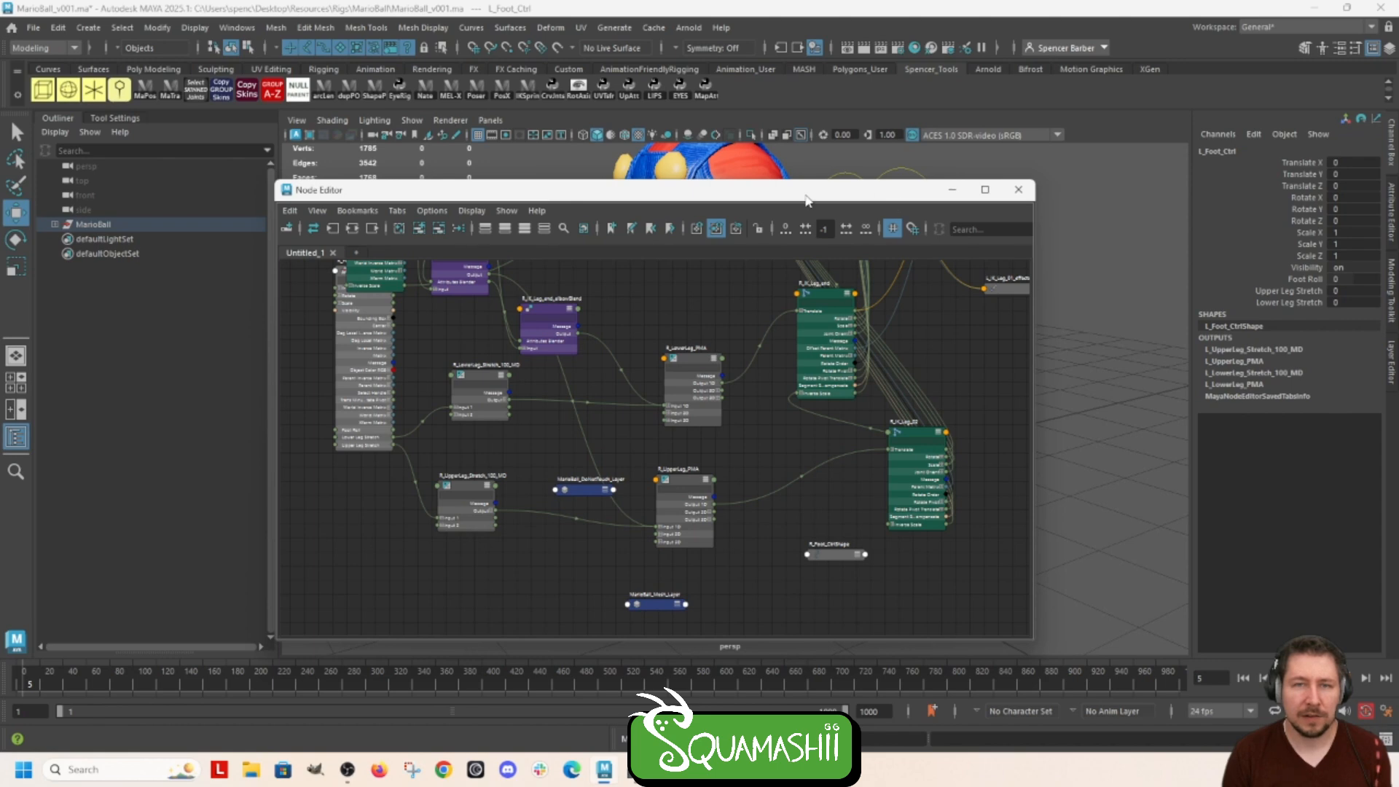
{"action": "left_click_drag", "start_coordinate": [806, 200], "coordinate": [1398, 306]}
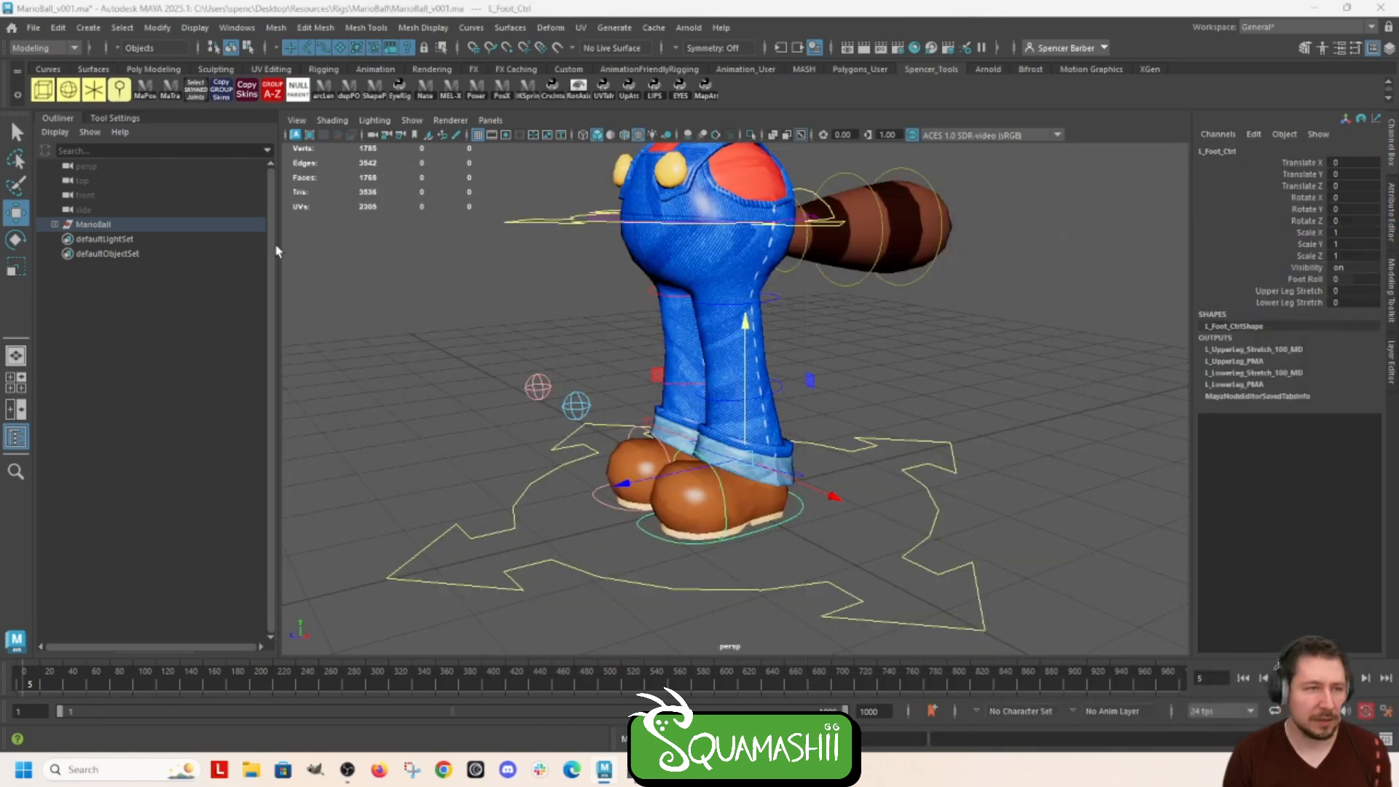
Step: Expand the rig's Deformers group and all left and right leg locators inside it down to their parent constraints
{"action": "left_click", "coordinate": [55, 224]}
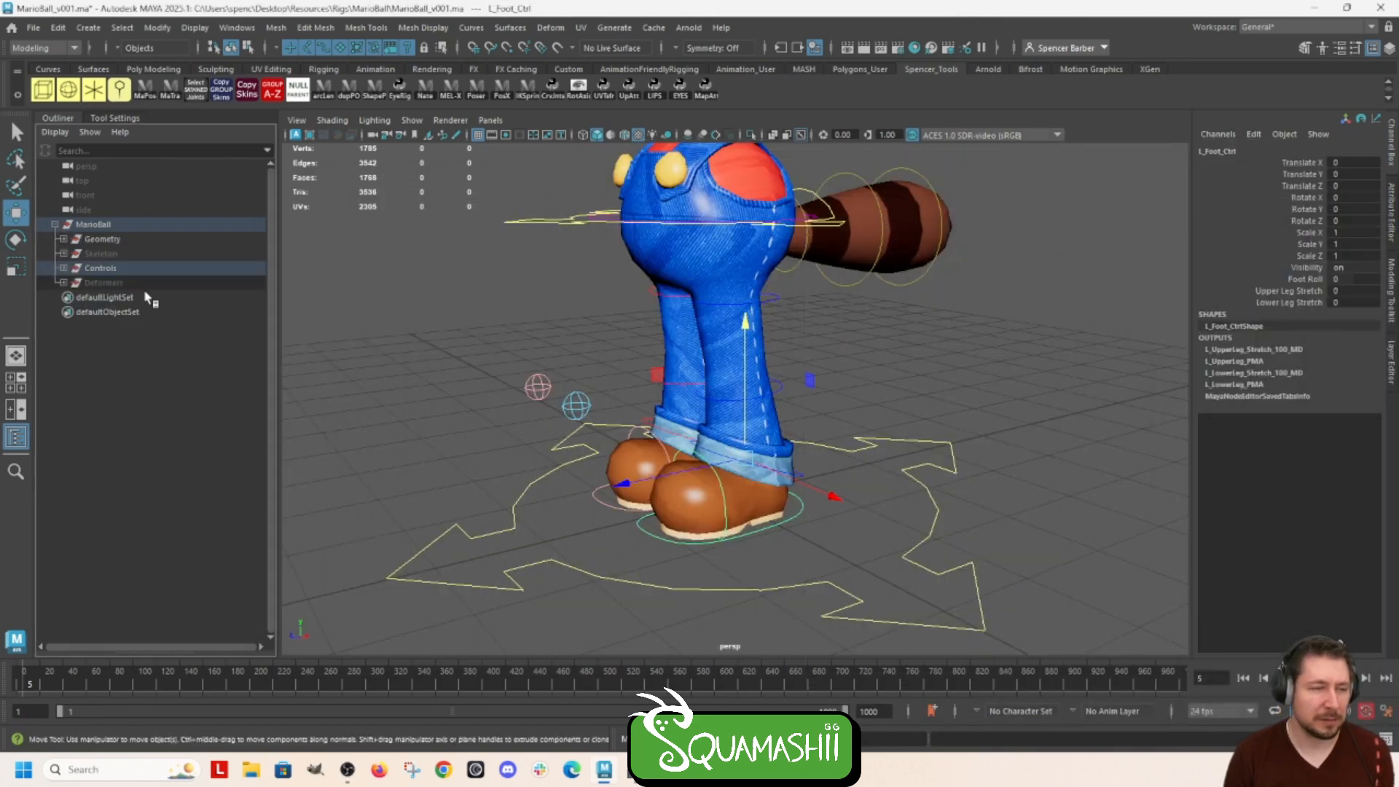
{"action": "left_click", "coordinate": [64, 282]}
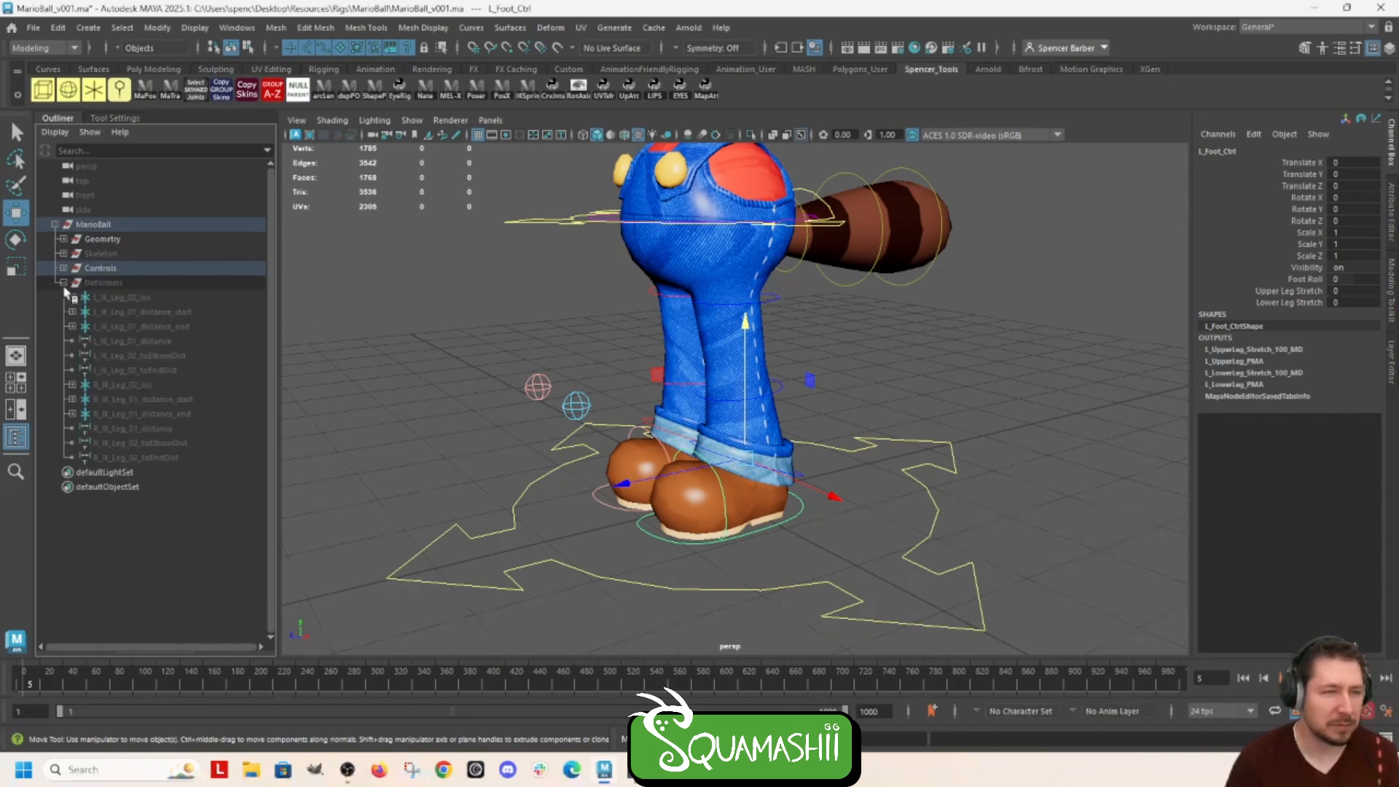
{"action": "left_click", "coordinate": [120, 298]}
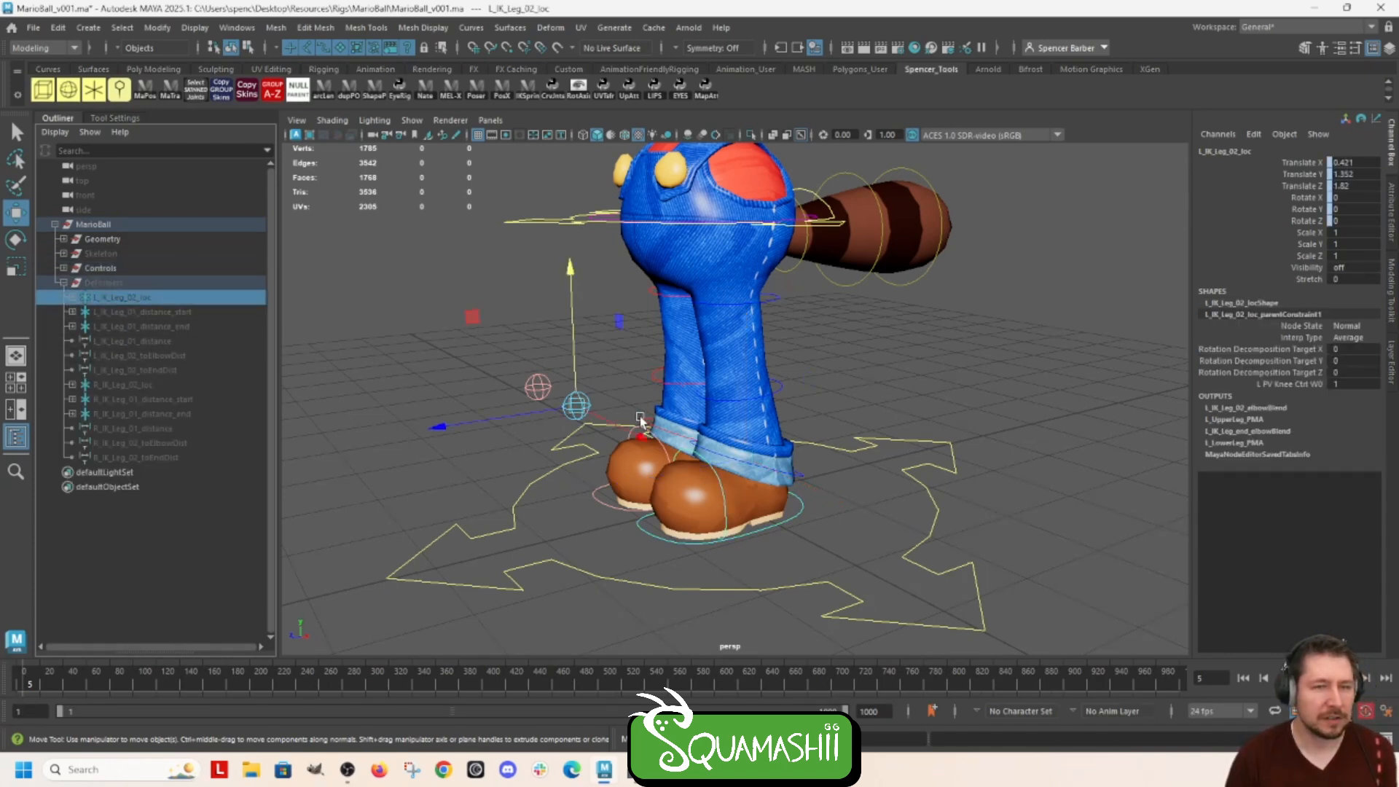
{"action": "left_click", "coordinate": [73, 326]}
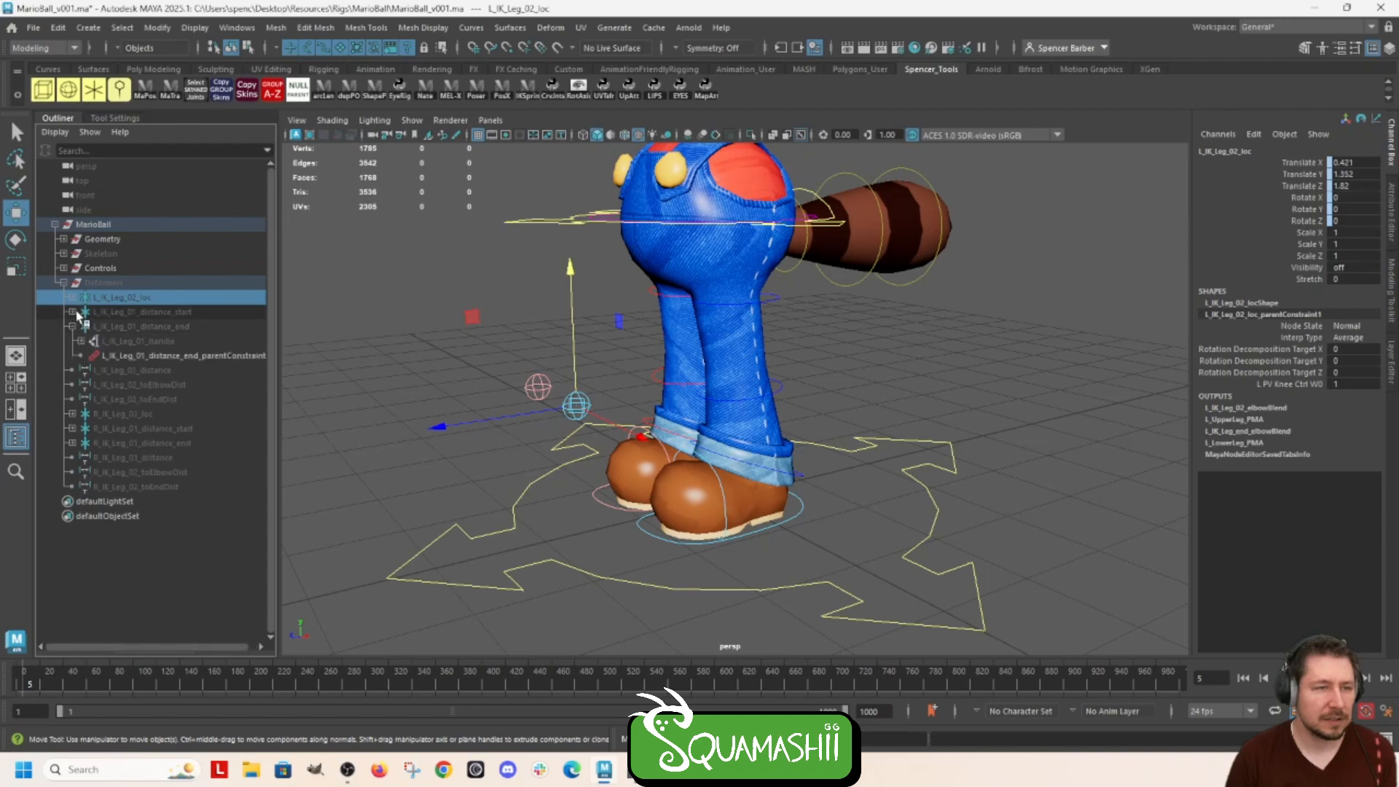
{"action": "left_click", "coordinate": [72, 311]}
{"action": "left_click", "coordinate": [73, 299]}
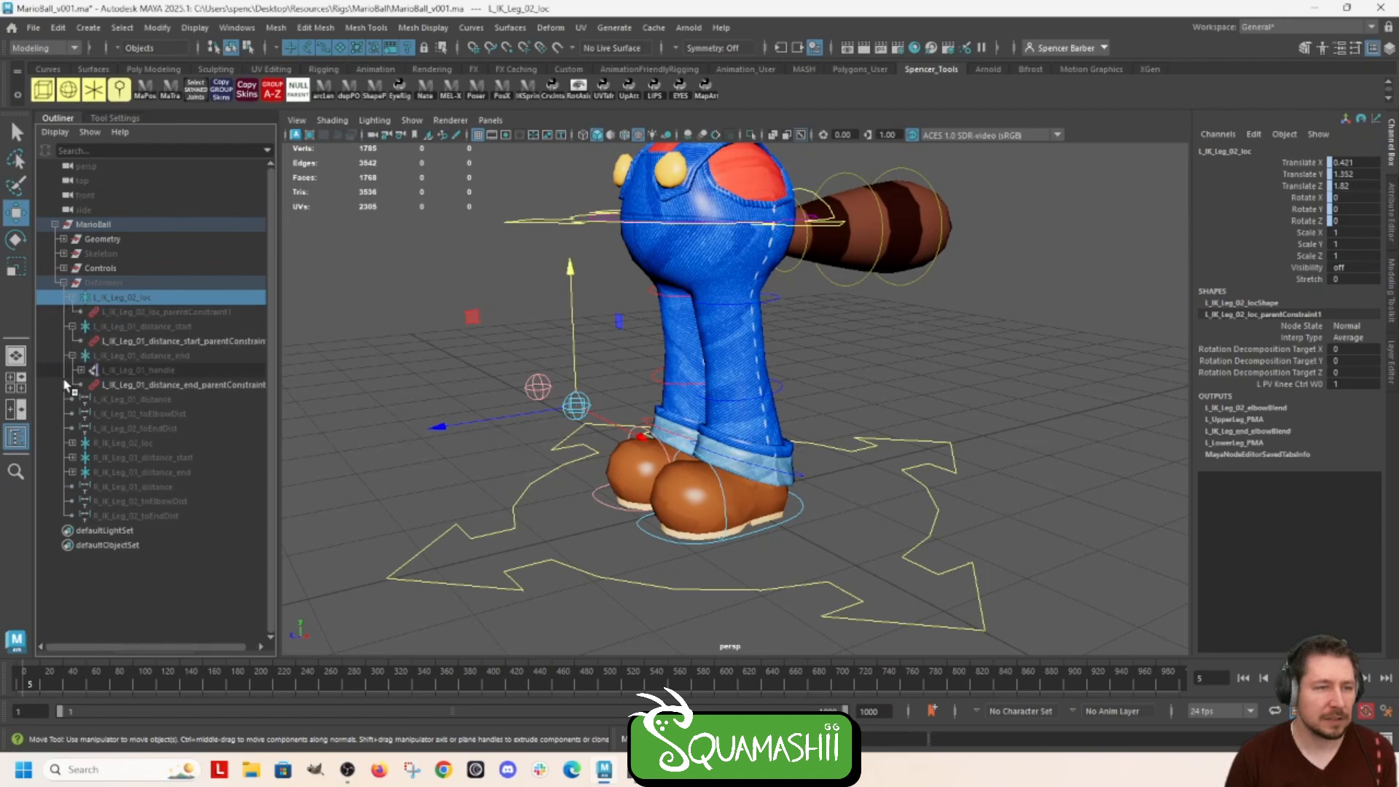
{"action": "left_click", "coordinate": [72, 471]}
{"action": "left_click", "coordinate": [72, 456]}
{"action": "left_click", "coordinate": [72, 442]}
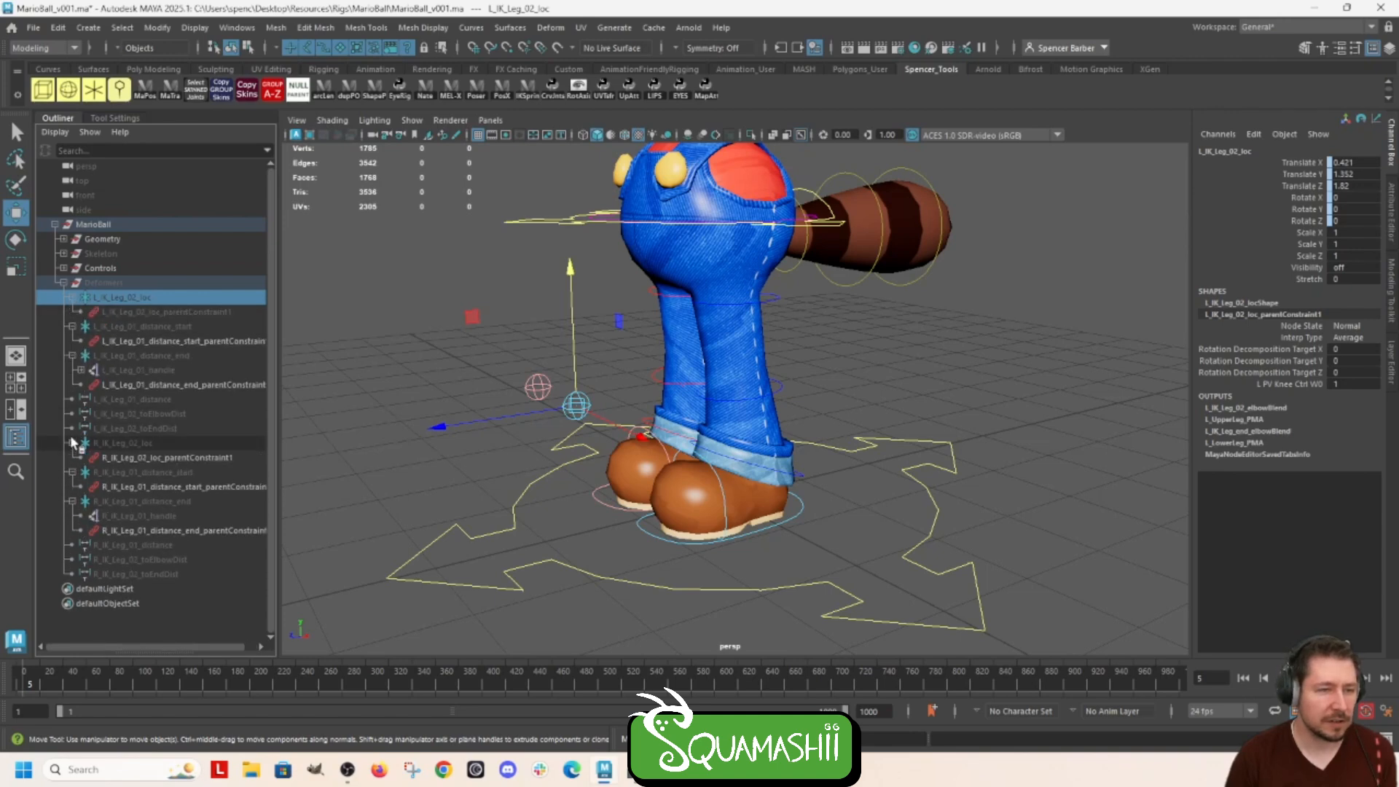
Step: Delete the six leg locator parent constraints and all remaining leg locators, IK handles and distance nodes in the Deformers group
{"action": "left_click", "coordinate": [124, 312]}
{"action": "left_click", "coordinate": [117, 341], "text": "ctrl"}
{"action": "left_click", "coordinate": [121, 384], "text": "ctrl"}
{"action": "left_click", "coordinate": [124, 458], "text": "ctrl"}
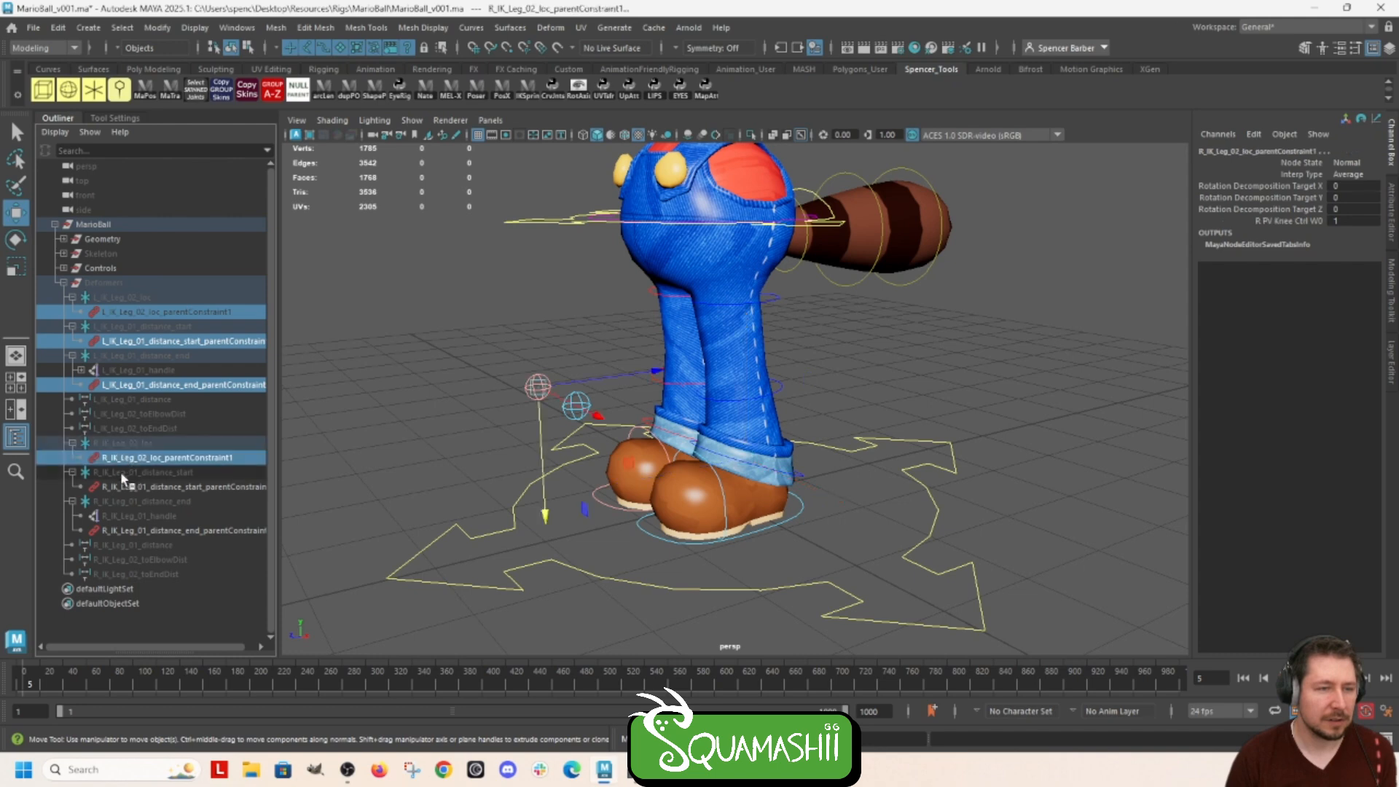
{"action": "left_click", "coordinate": [126, 487], "text": "ctrl"}
{"action": "left_click", "coordinate": [121, 529], "text": "ctrl"}
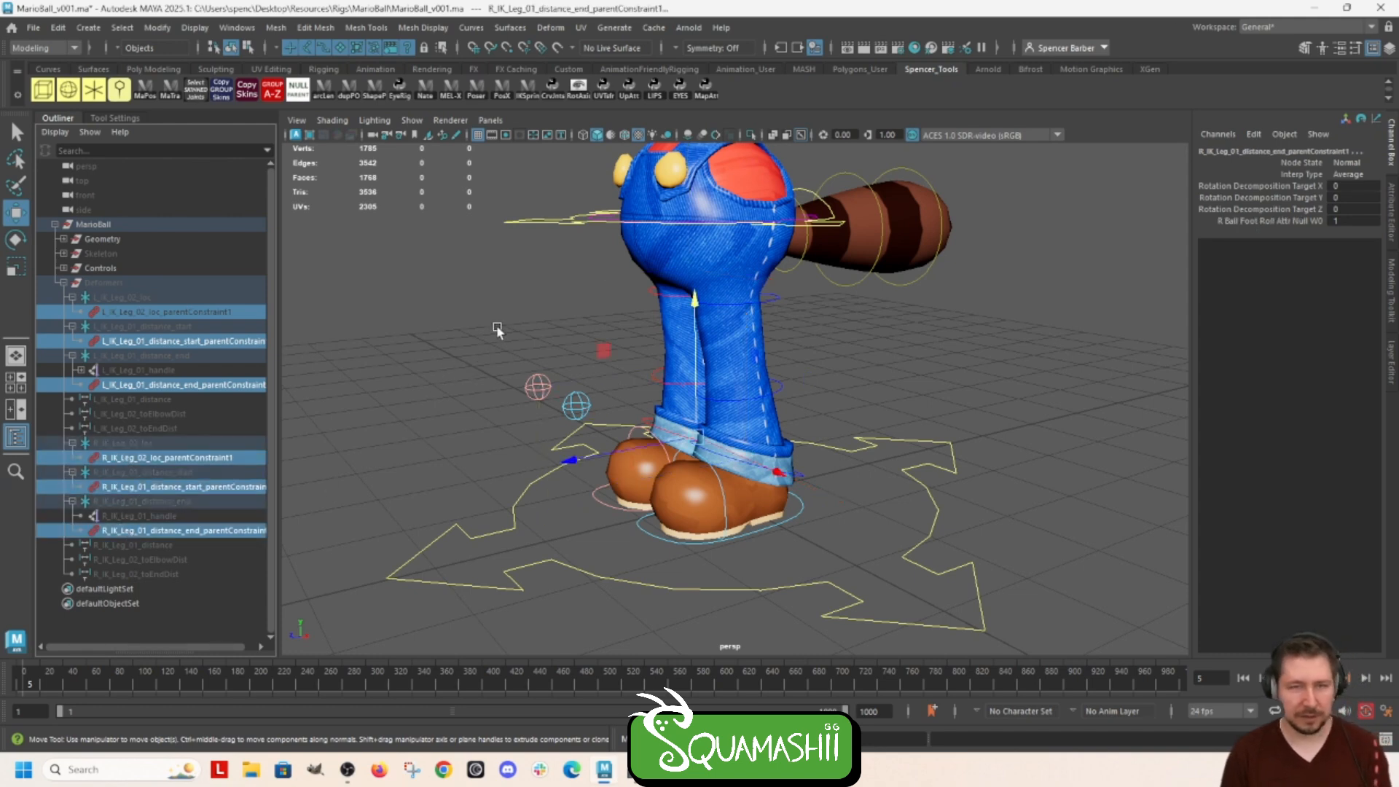
{"action": "key", "text": "Delete"}
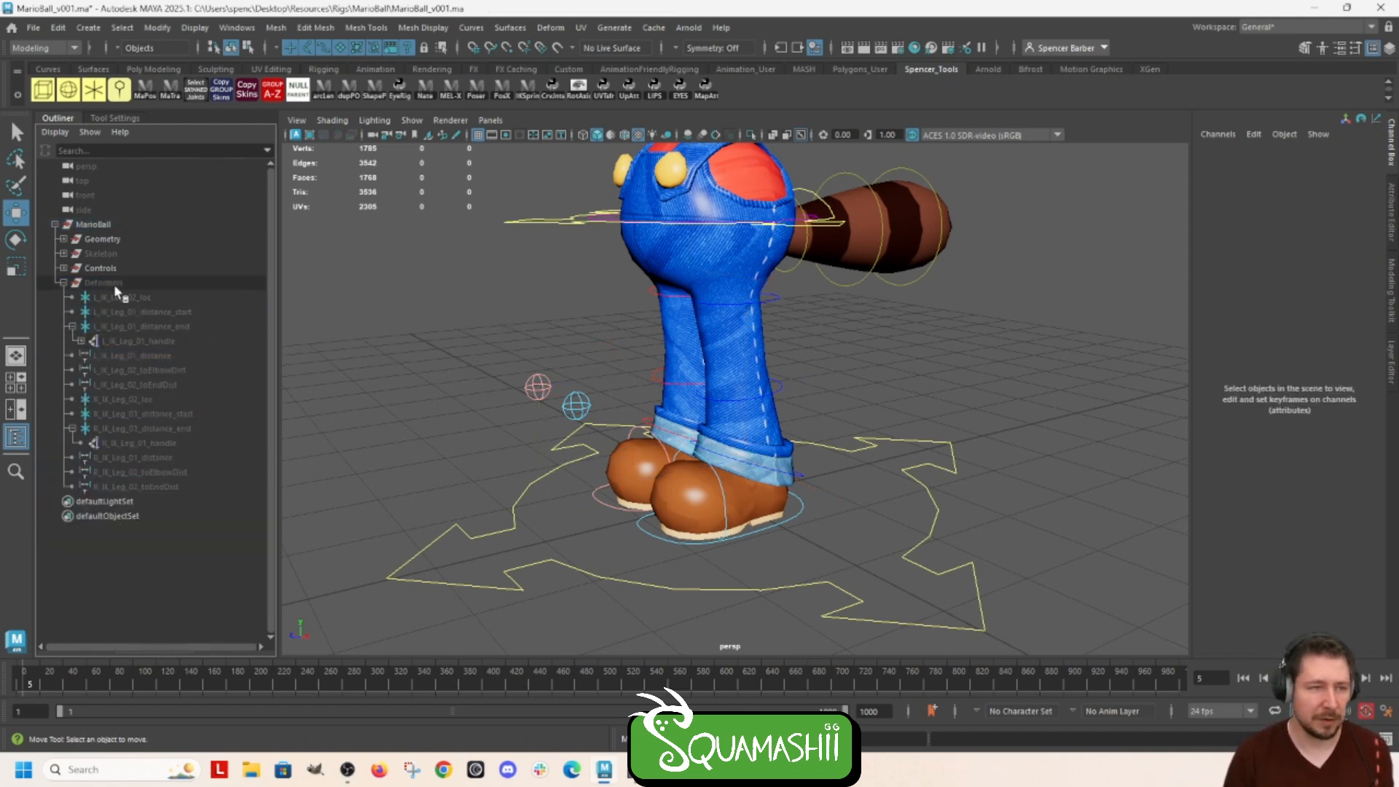
{"action": "left_click_drag", "start_coordinate": [115, 295], "coordinate": [124, 487]}
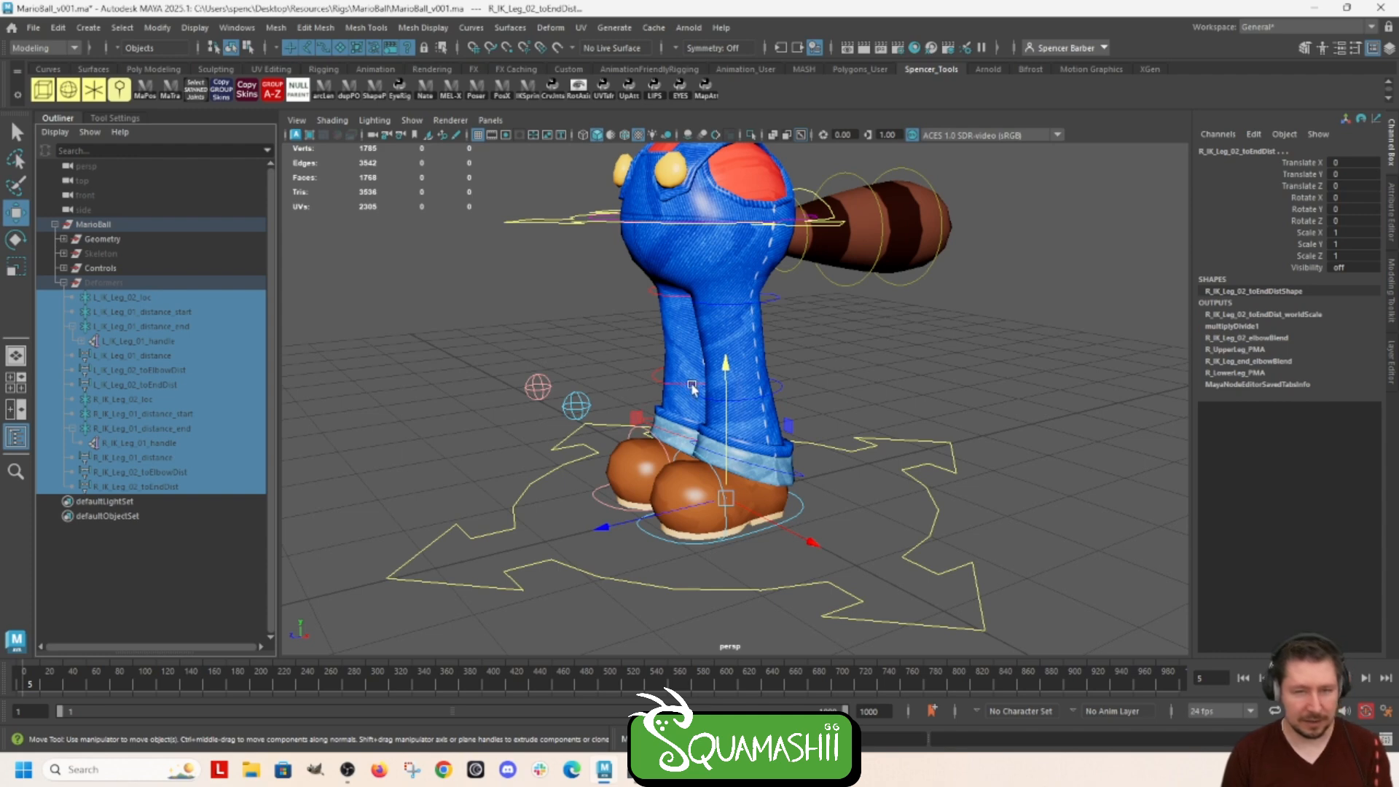
{"action": "key", "text": "Delete"}
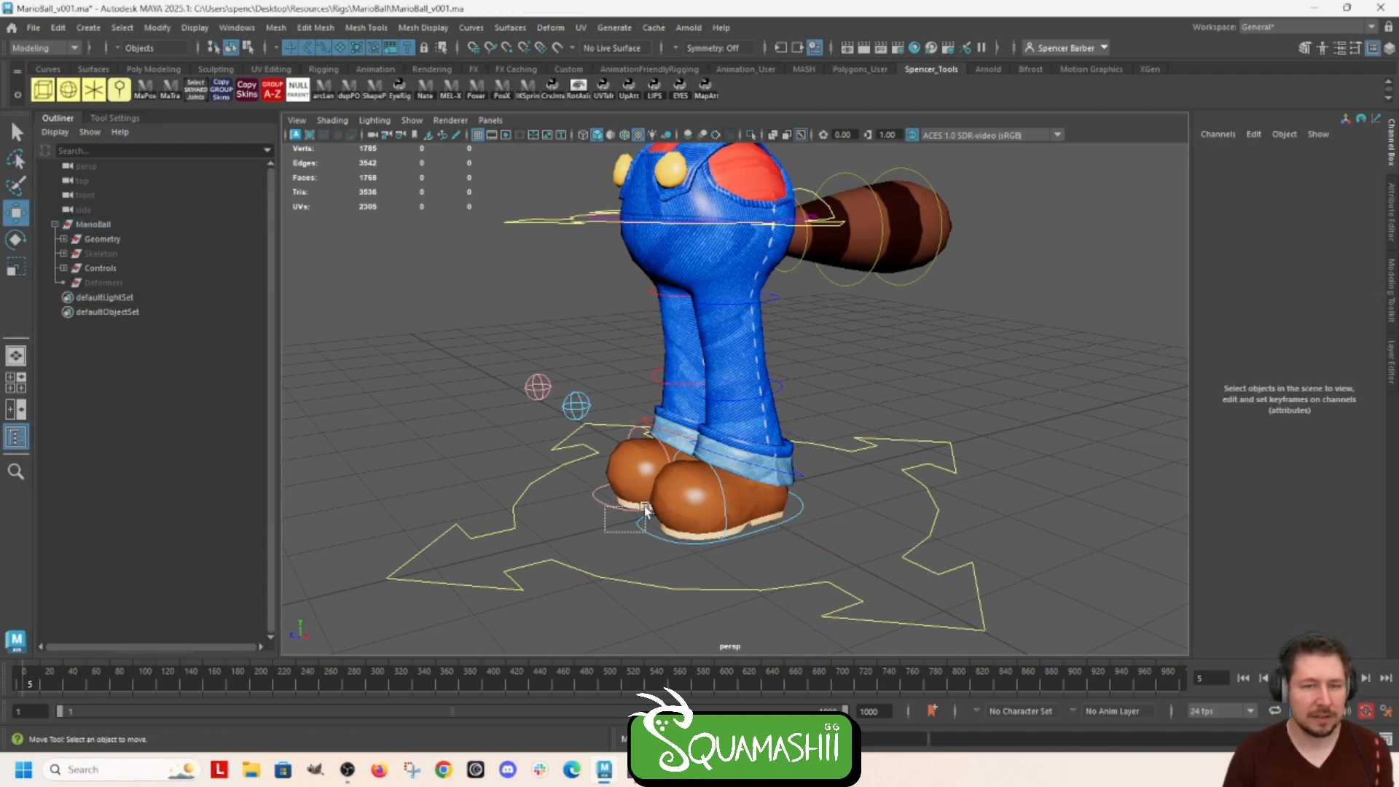
Step: Examine the hierarchy of both foot controls, following the right foot's roll nulls down to the ball IK handle
{"action": "left_click_drag", "start_coordinate": [605, 532], "coordinate": [645, 511]}
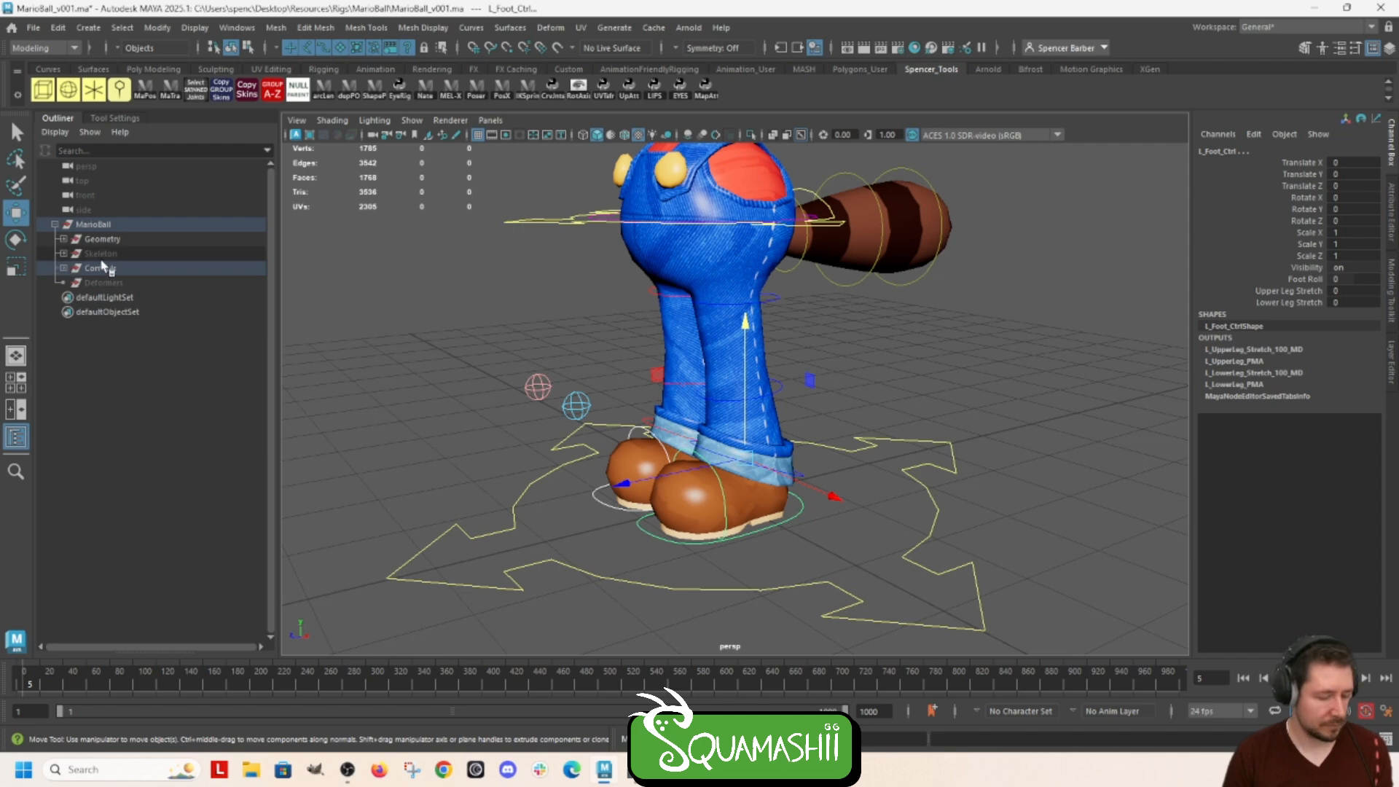
{"action": "key", "text": "f"}
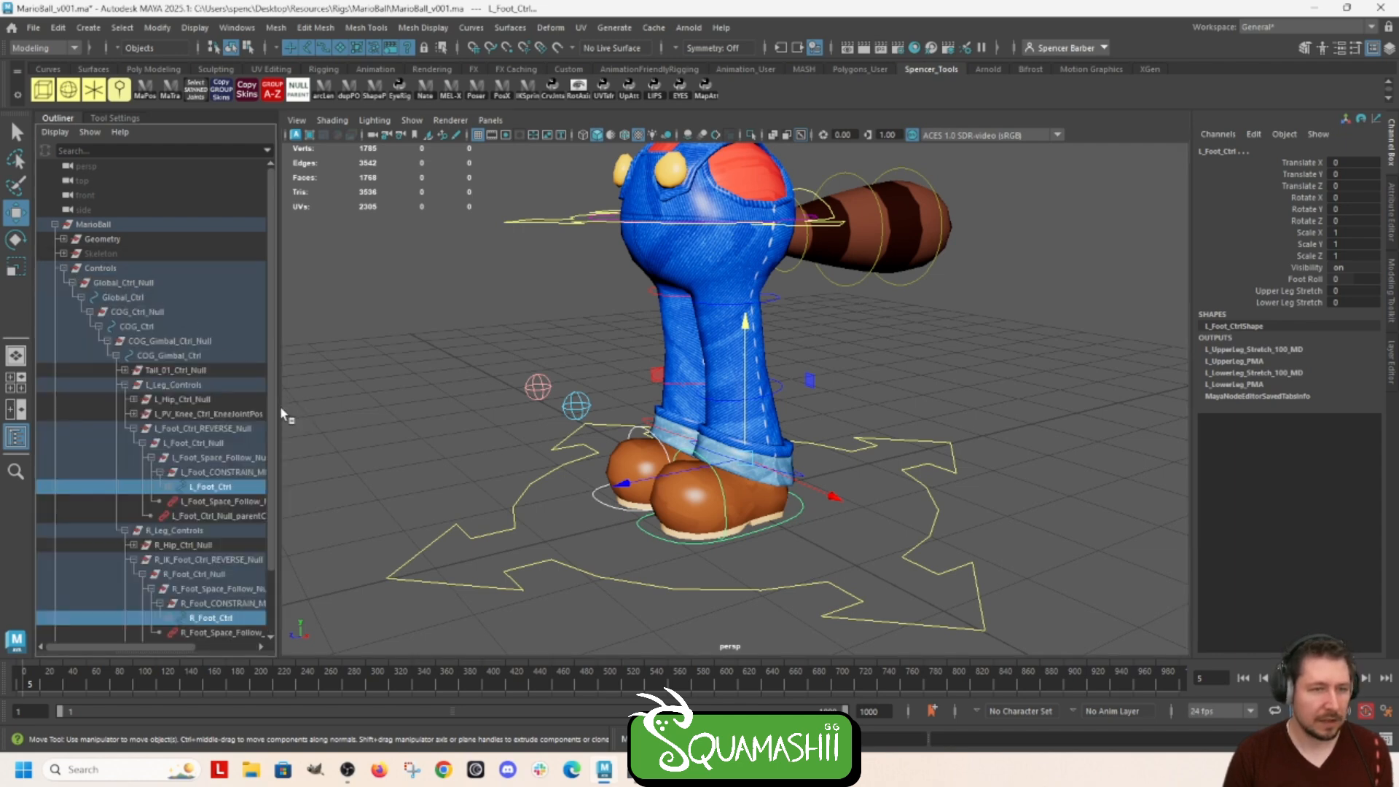
{"action": "left_click_drag", "start_coordinate": [281, 406], "coordinate": [472, 406]}
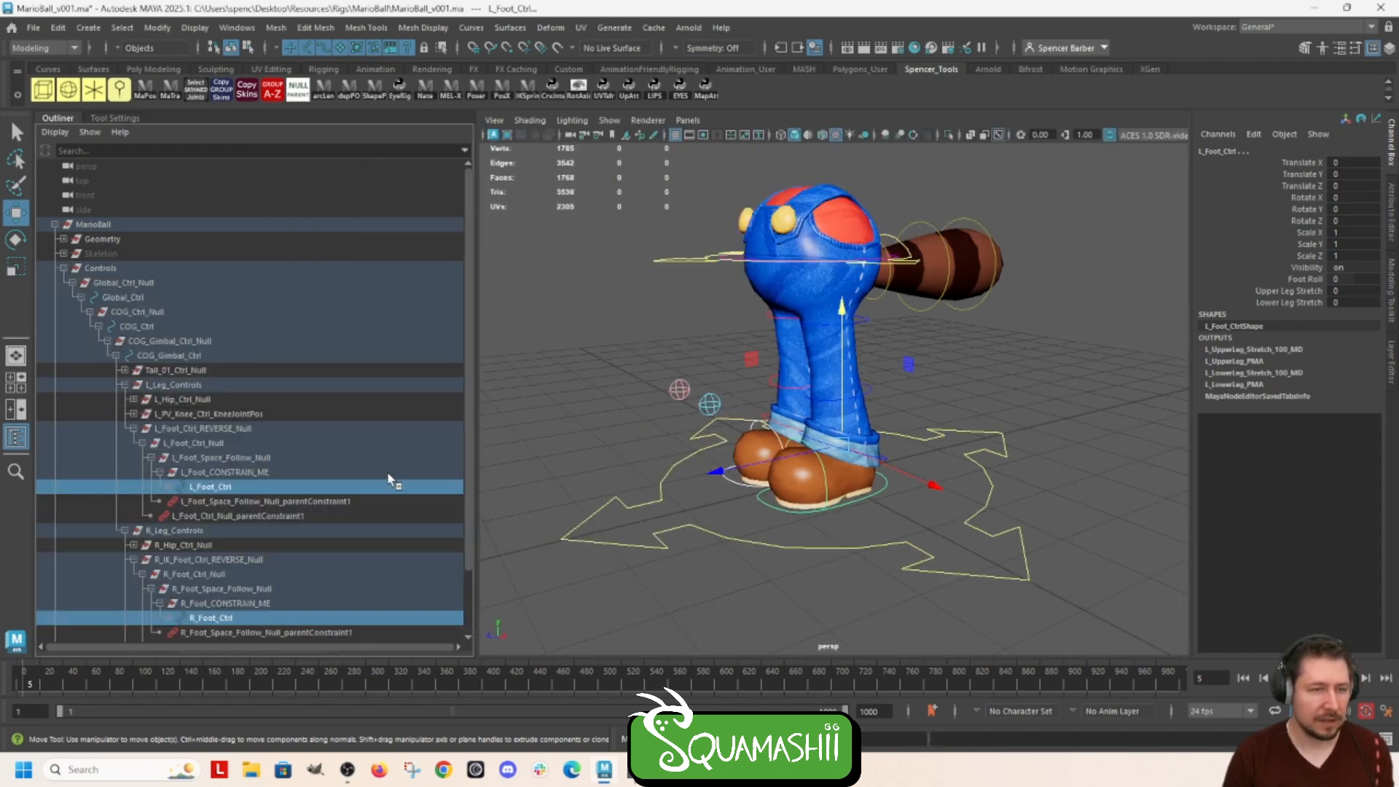
{"action": "scroll", "coordinate": [387, 471], "scroll_direction": "down", "scroll_amount": 2}
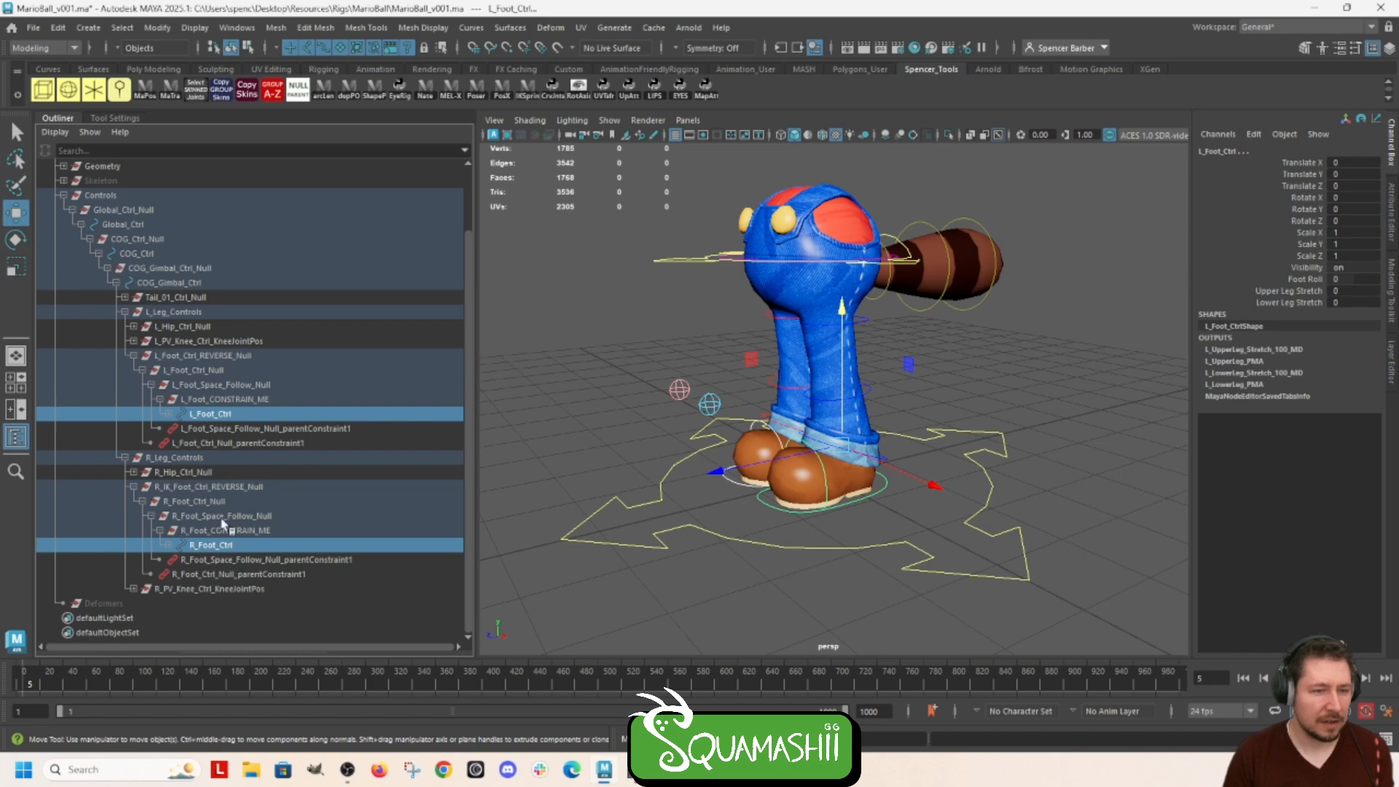
{"action": "left_click", "coordinate": [166, 545]}
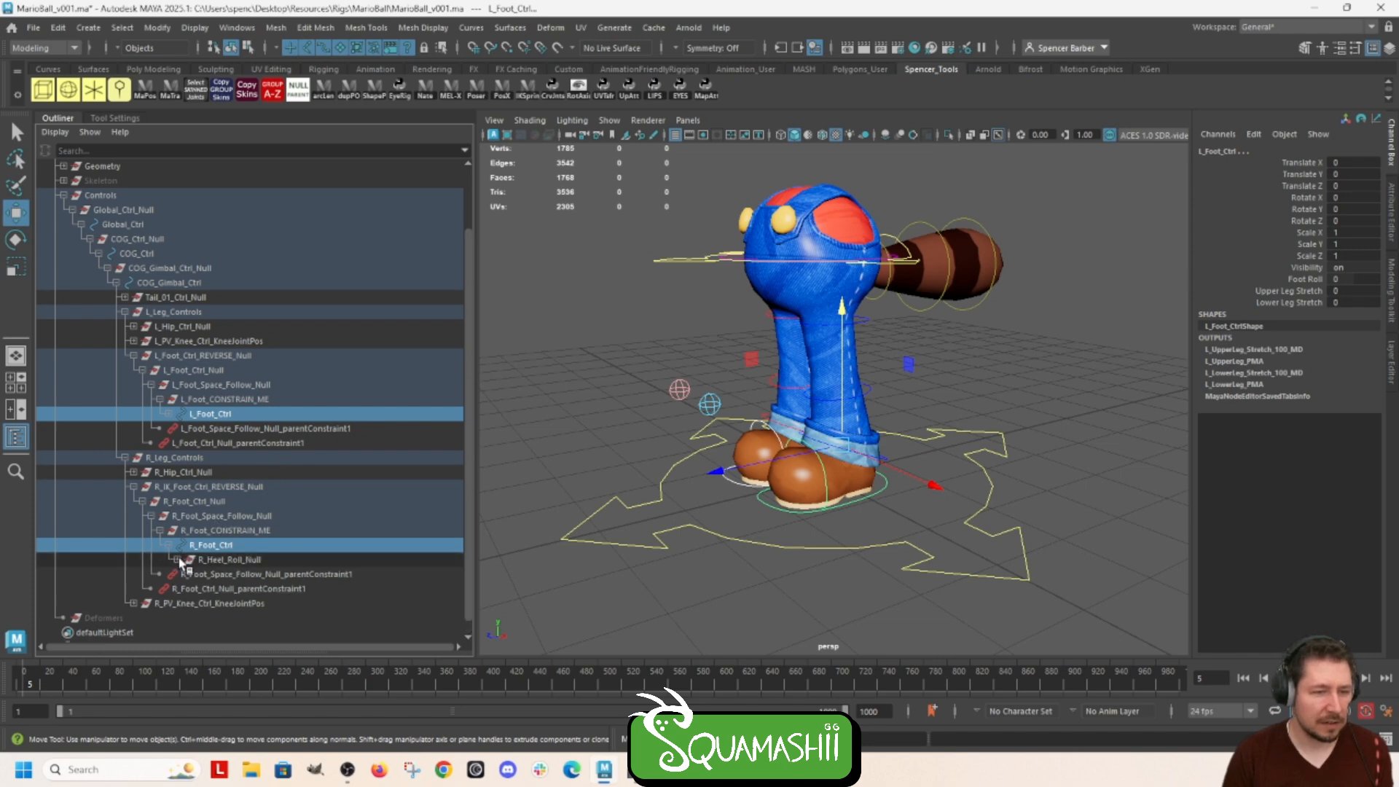
{"action": "left_click", "coordinate": [177, 560]}
{"action": "left_click", "coordinate": [185, 574]}
{"action": "left_click", "coordinate": [194, 589]}
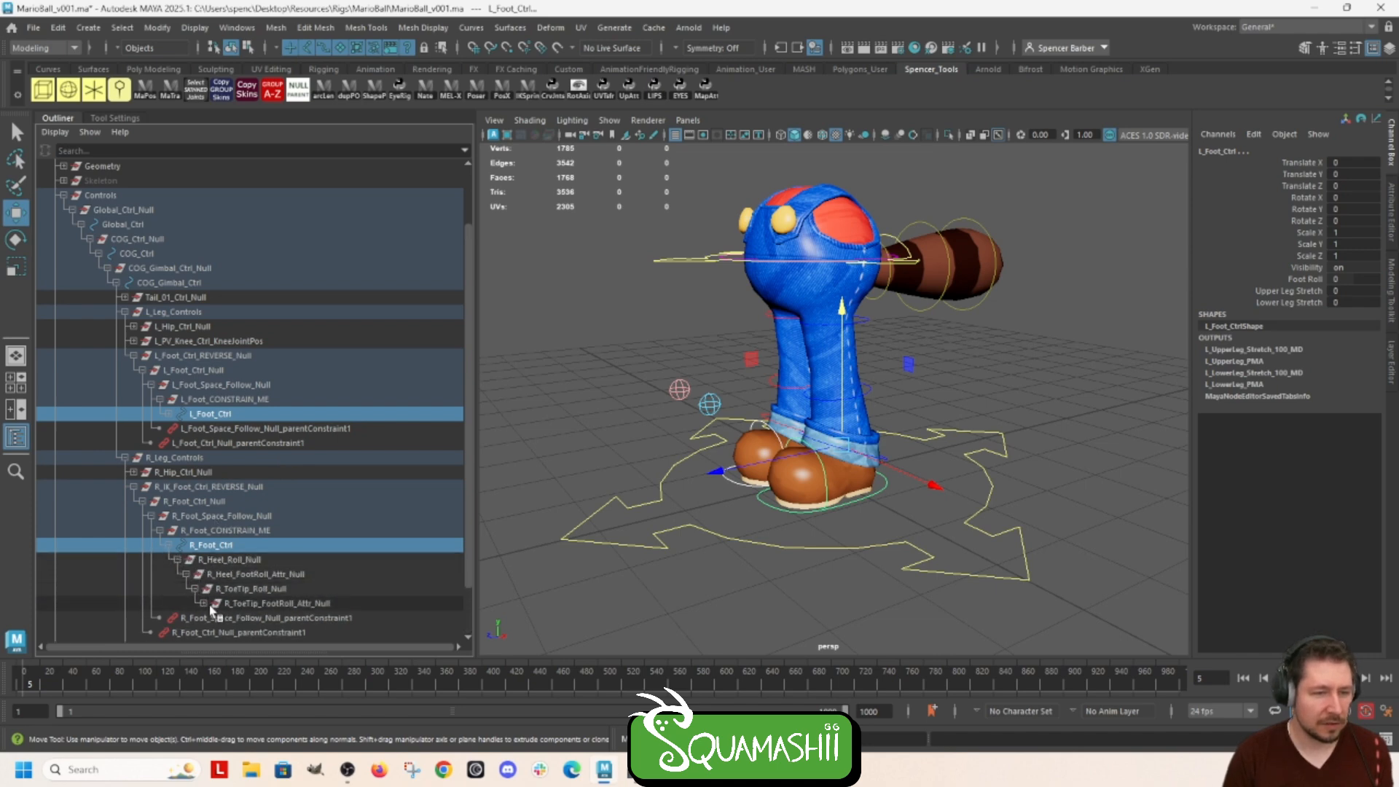
{"action": "left_click", "coordinate": [206, 604]}
{"action": "scroll", "coordinate": [211, 606], "scroll_direction": "down", "scroll_amount": 2}
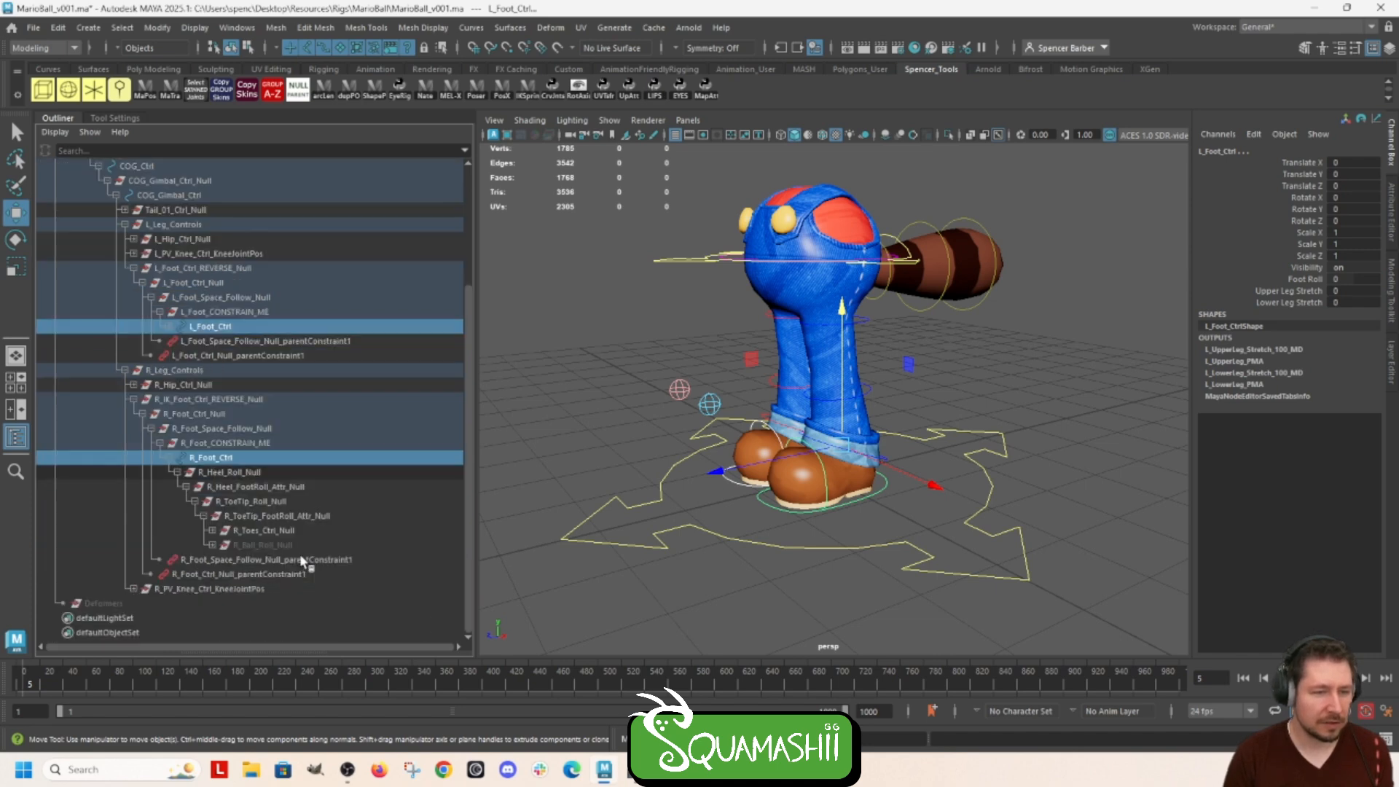
{"action": "left_click", "coordinate": [211, 546]}
{"action": "left_click", "coordinate": [221, 560]}
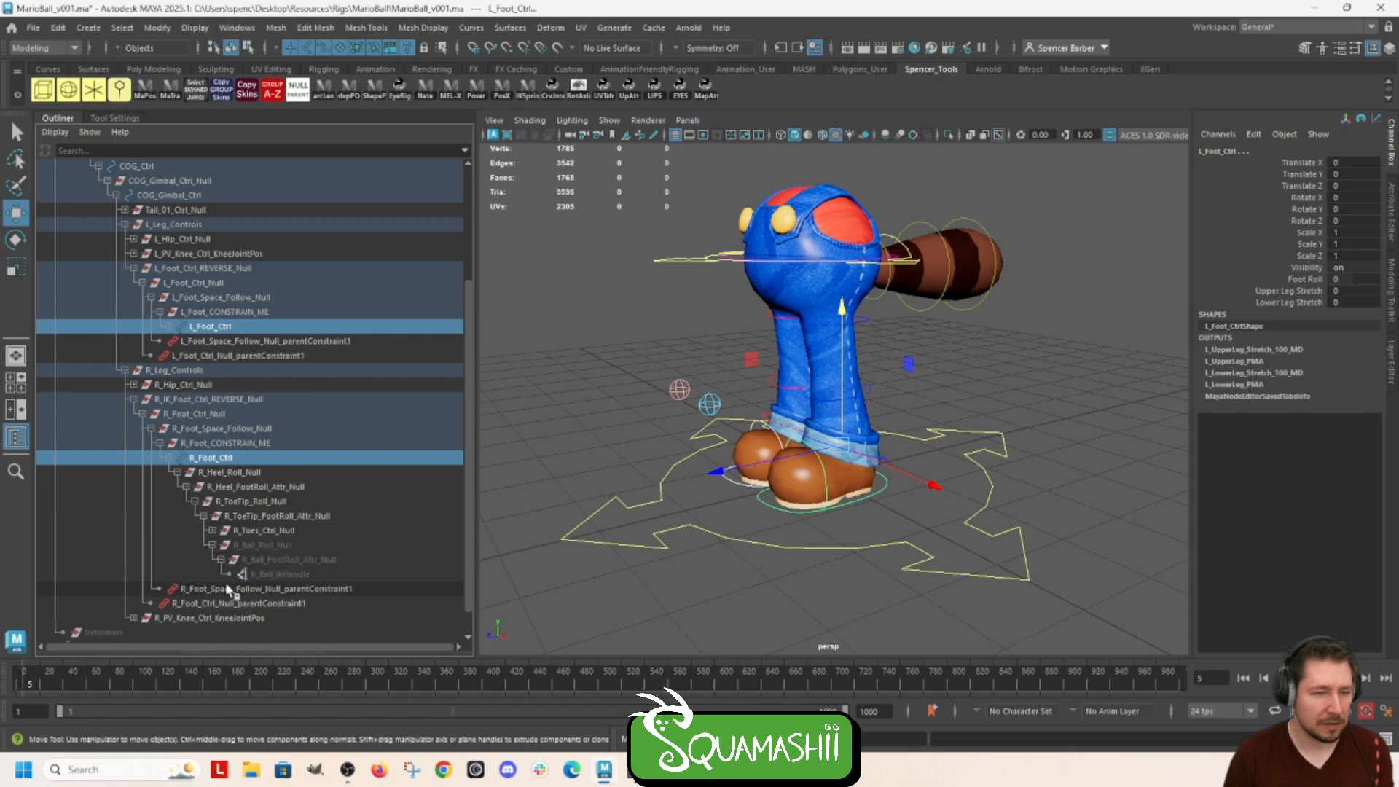
{"action": "scroll", "coordinate": [151, 406], "scroll_direction": "up", "scroll_amount": 4}
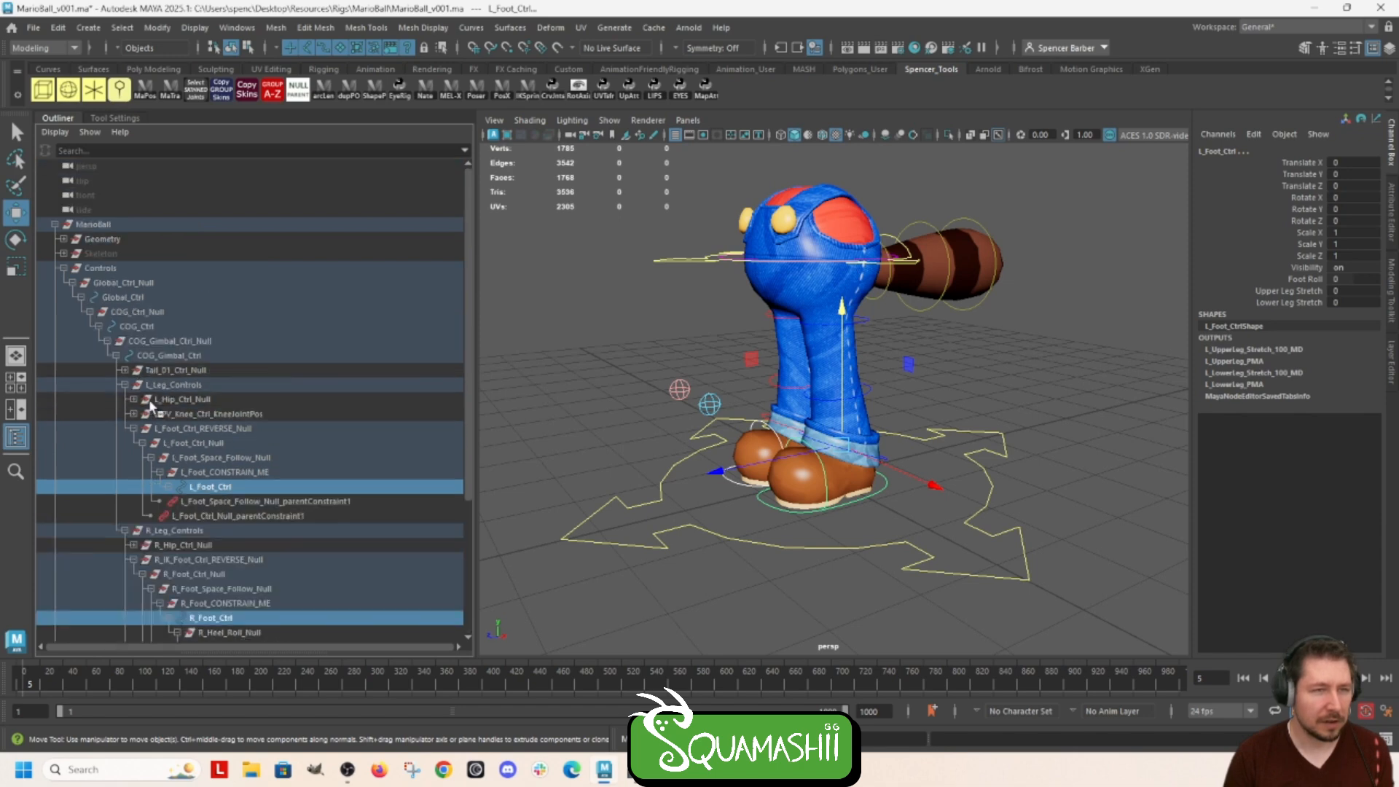
Step: Expand the Skeleton group down to the joints under COG_Bind and inspect the left IK leg chain
{"action": "left_click", "coordinate": [64, 253]}
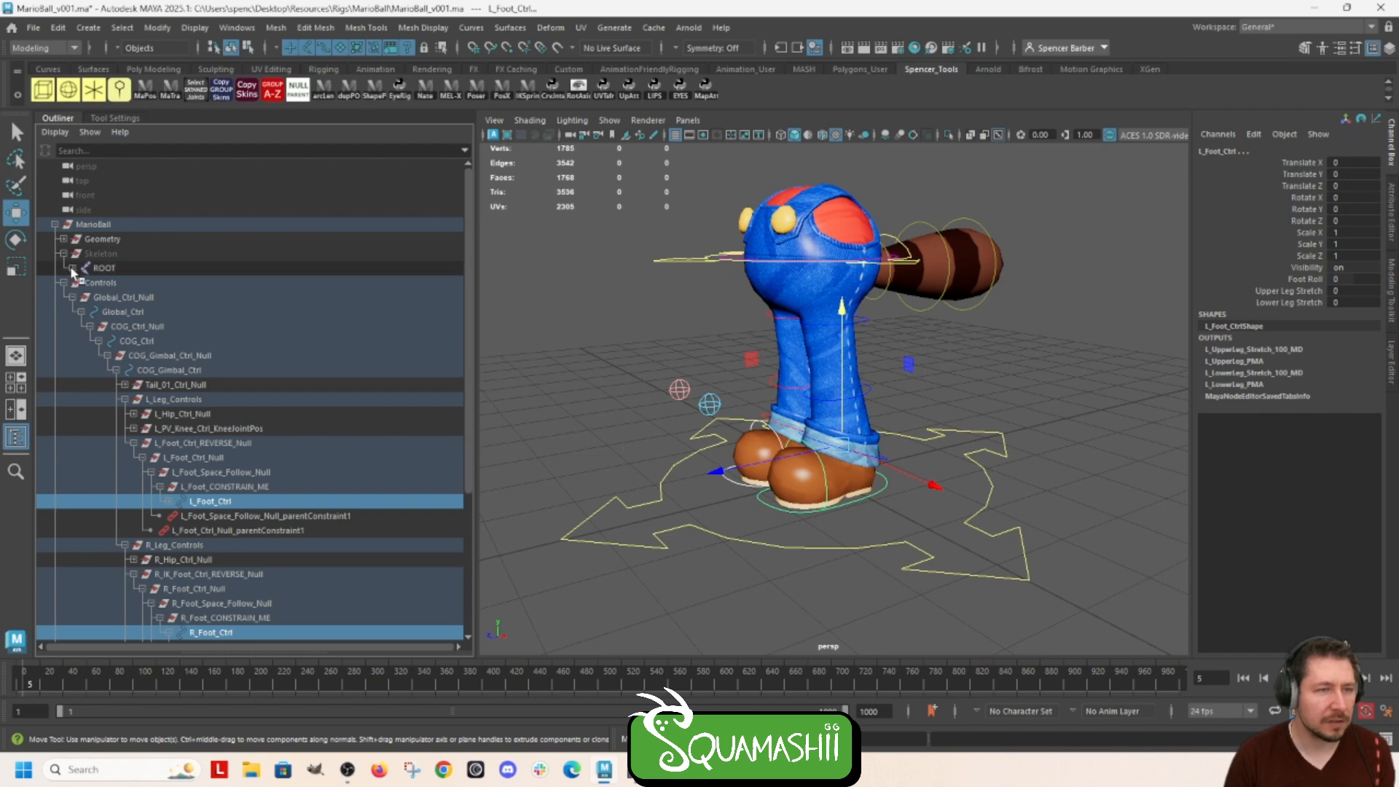
{"action": "left_click", "coordinate": [73, 267]}
{"action": "left_click", "coordinate": [81, 283]}
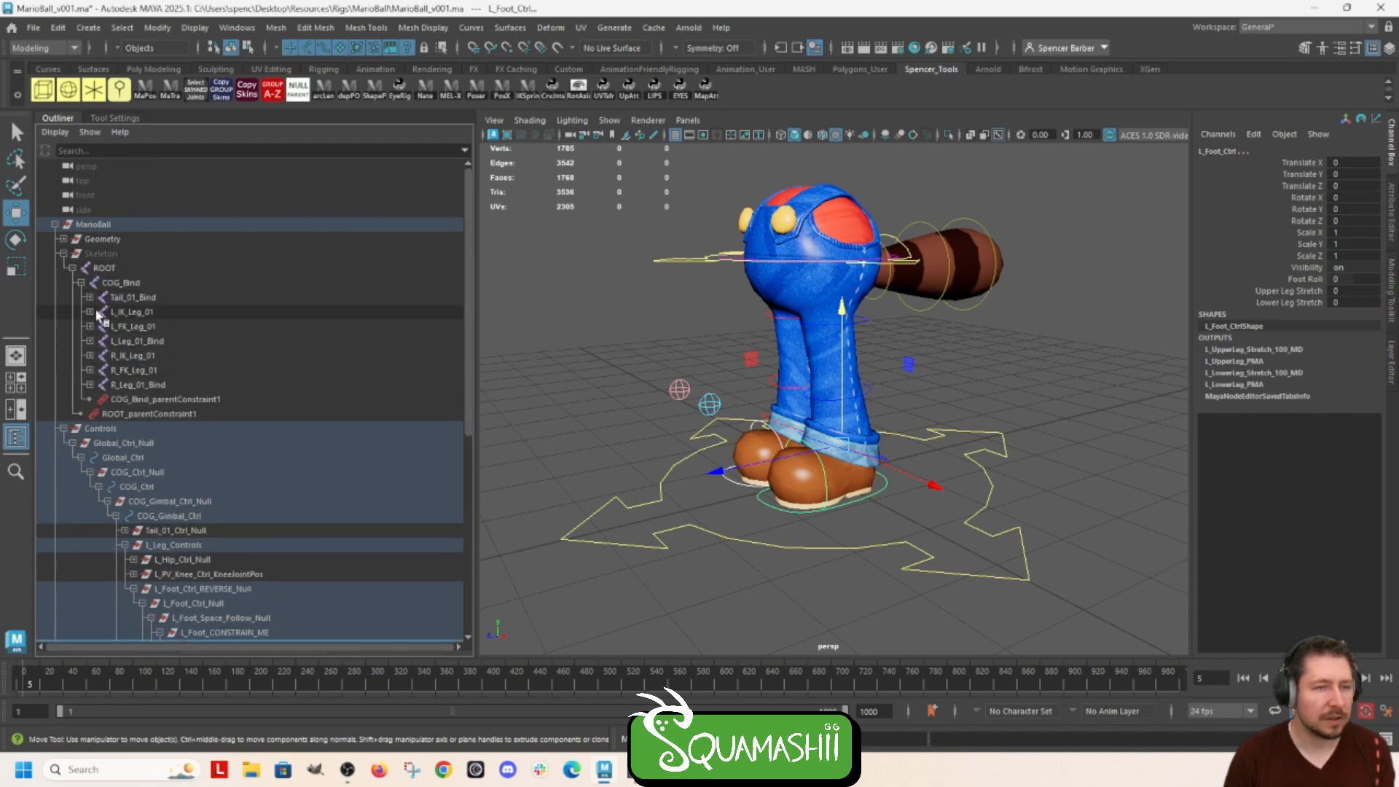
{"action": "left_click", "coordinate": [90, 312]}
{"action": "left_click", "coordinate": [99, 326]}
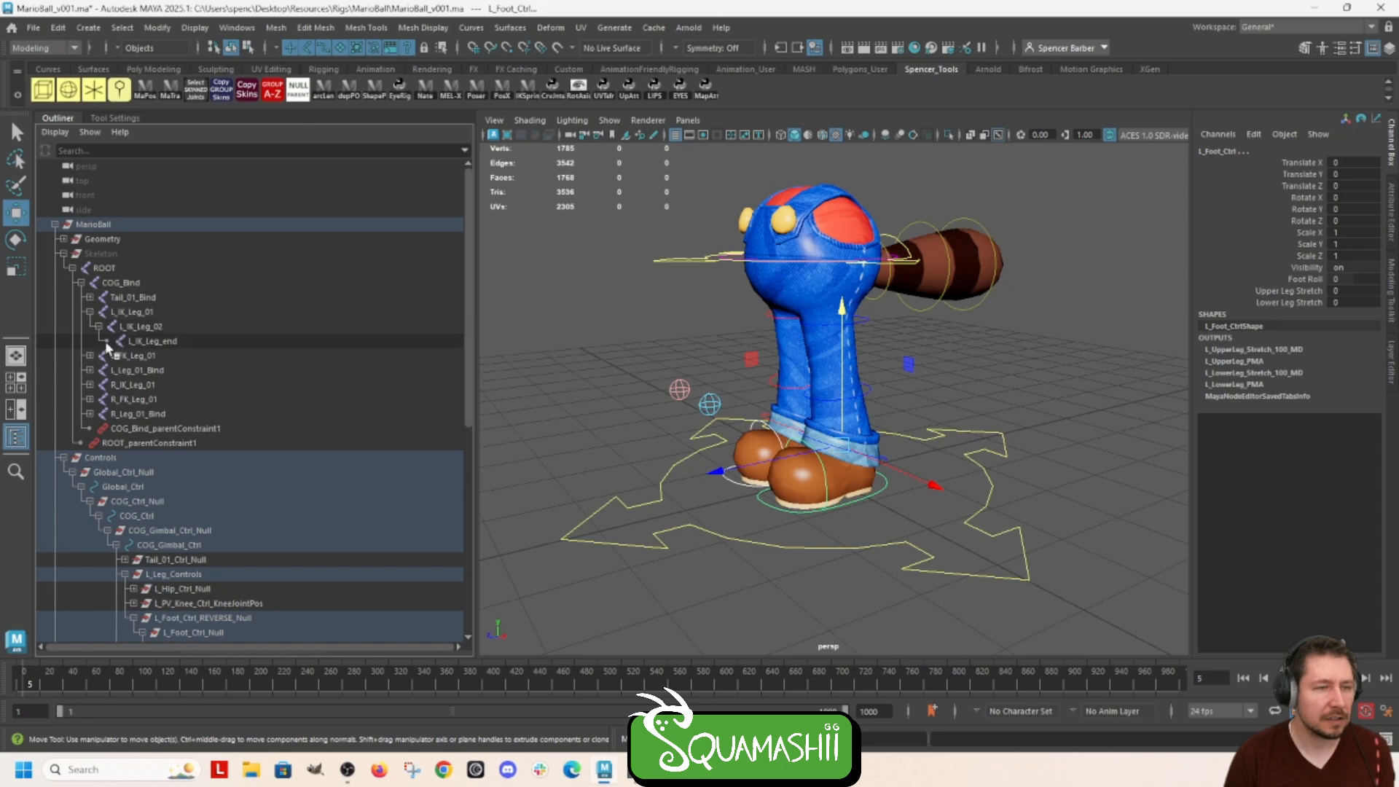
{"action": "left_click", "coordinate": [89, 312]}
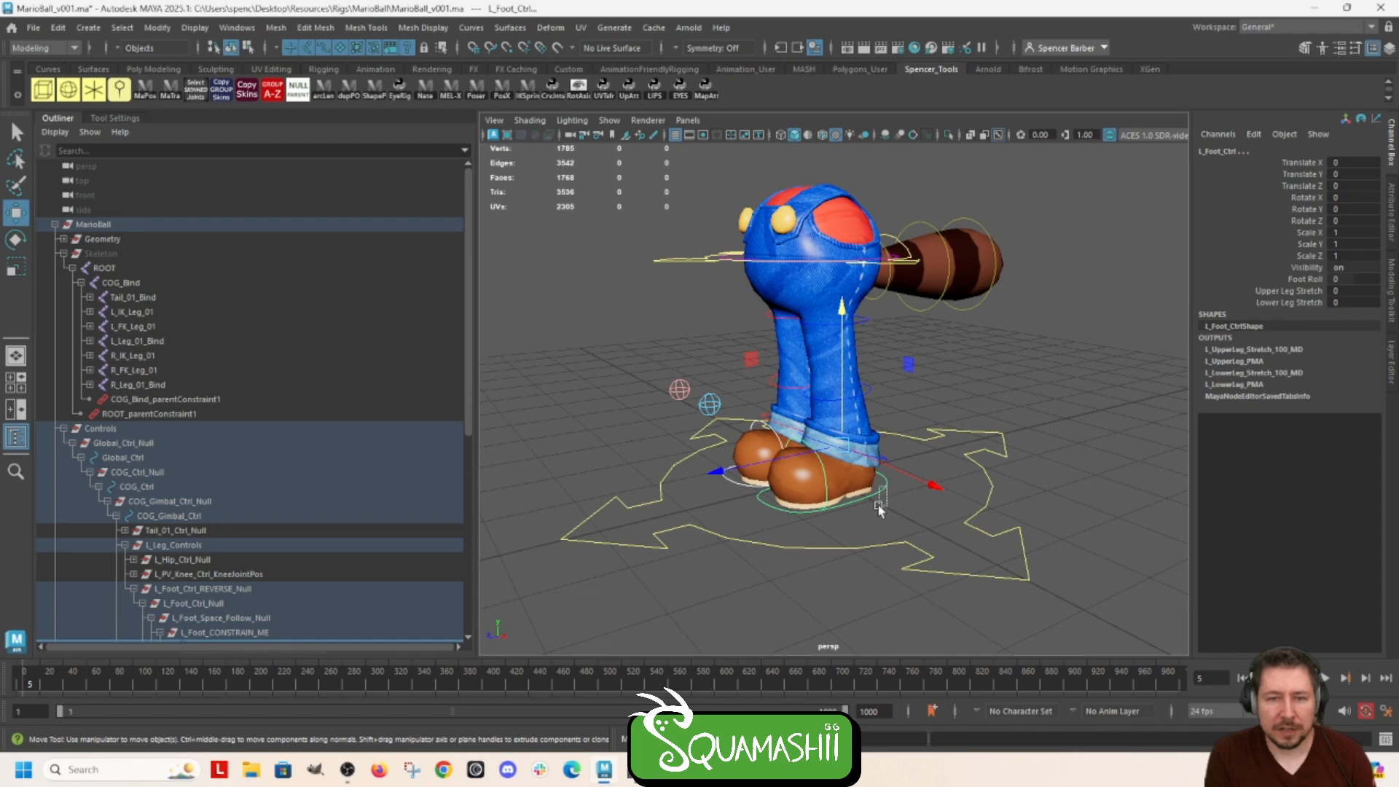
Step: Test moving the left foot control with the old stretch nodes removed, and undo the movement
{"action": "left_click_drag", "start_coordinate": [843, 451], "coordinate": [831, 501]}
{"action": "key", "text": "ctrl+z"}
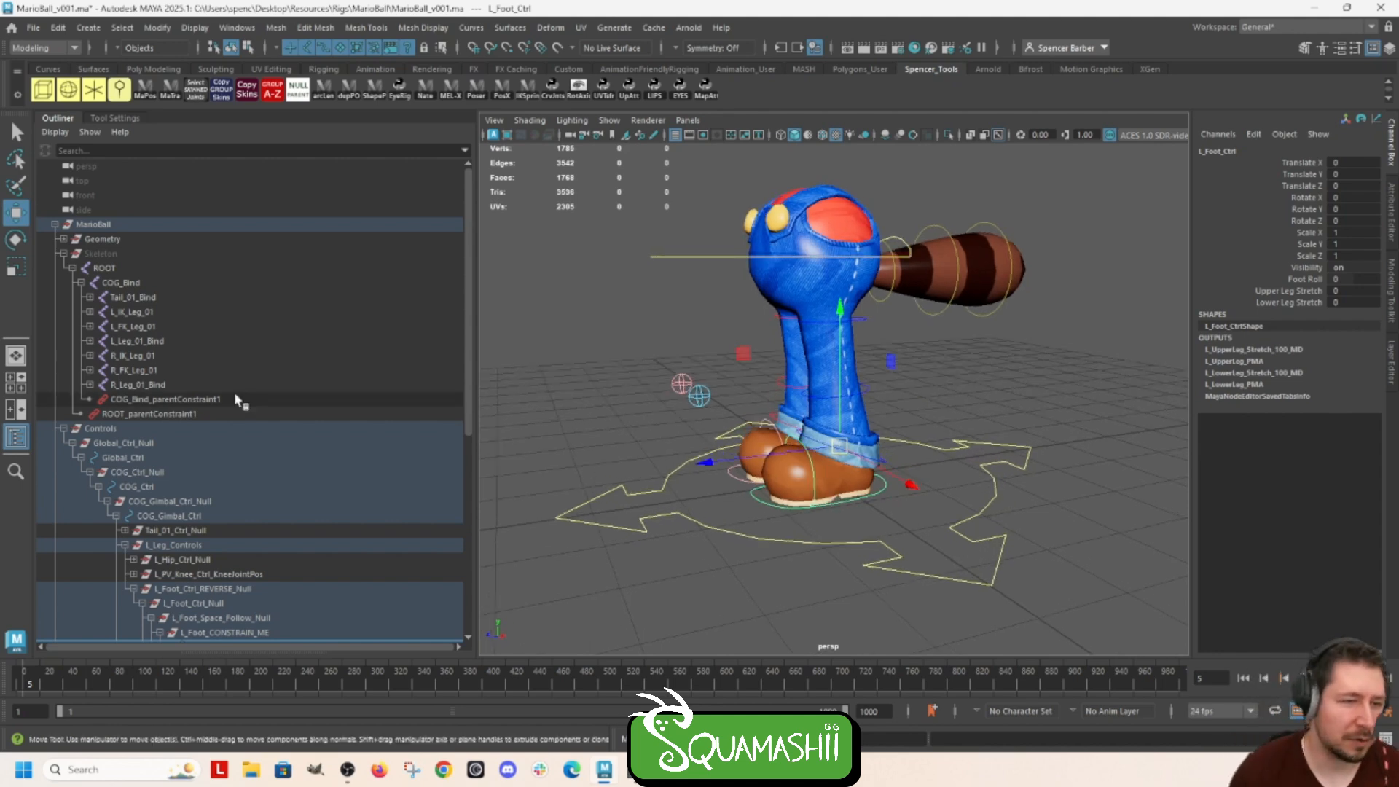
Step: Collapse the Controls group and isolate the L_IK_Leg_01 and R_IK_Leg_01 joint chains in the viewport
{"action": "left_click", "coordinate": [63, 430]}
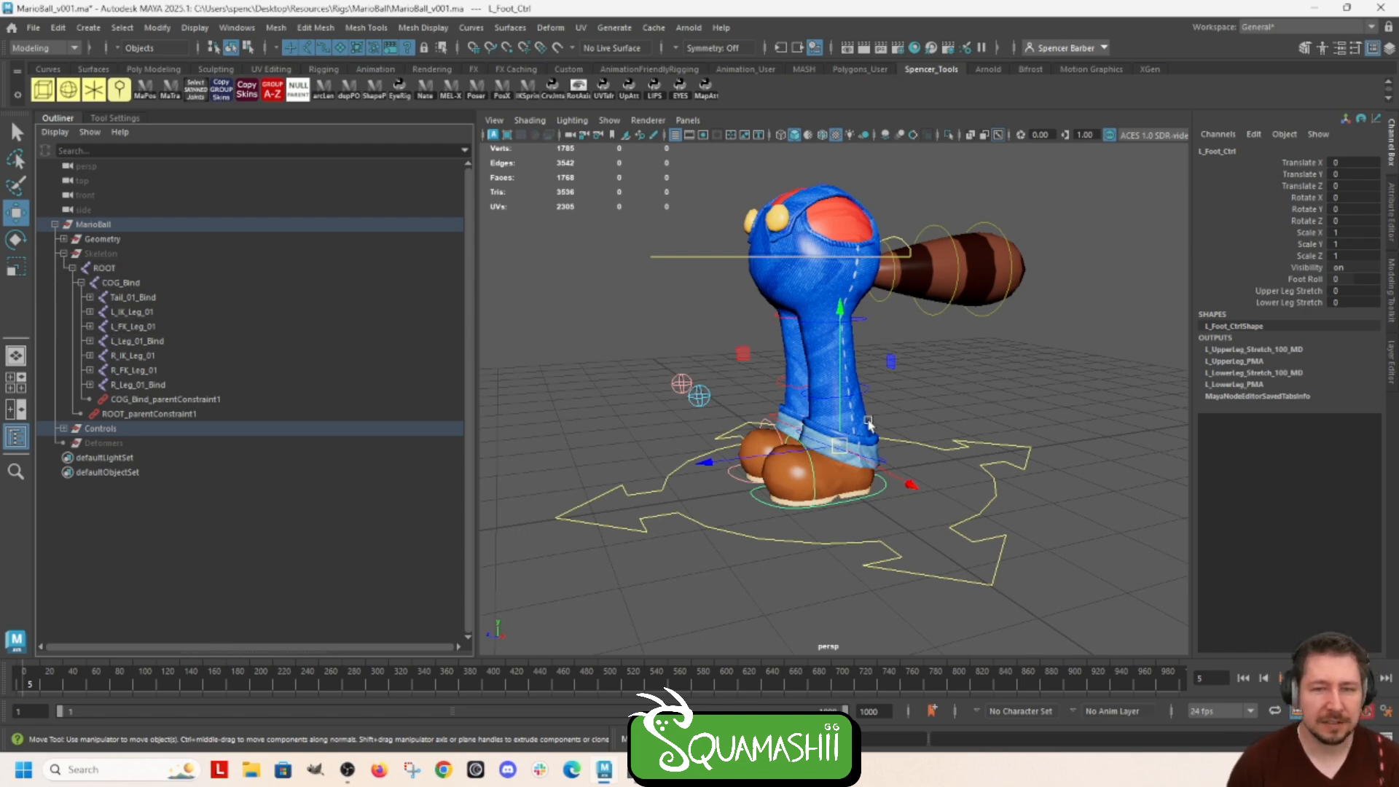
{"action": "key", "text": "f"}
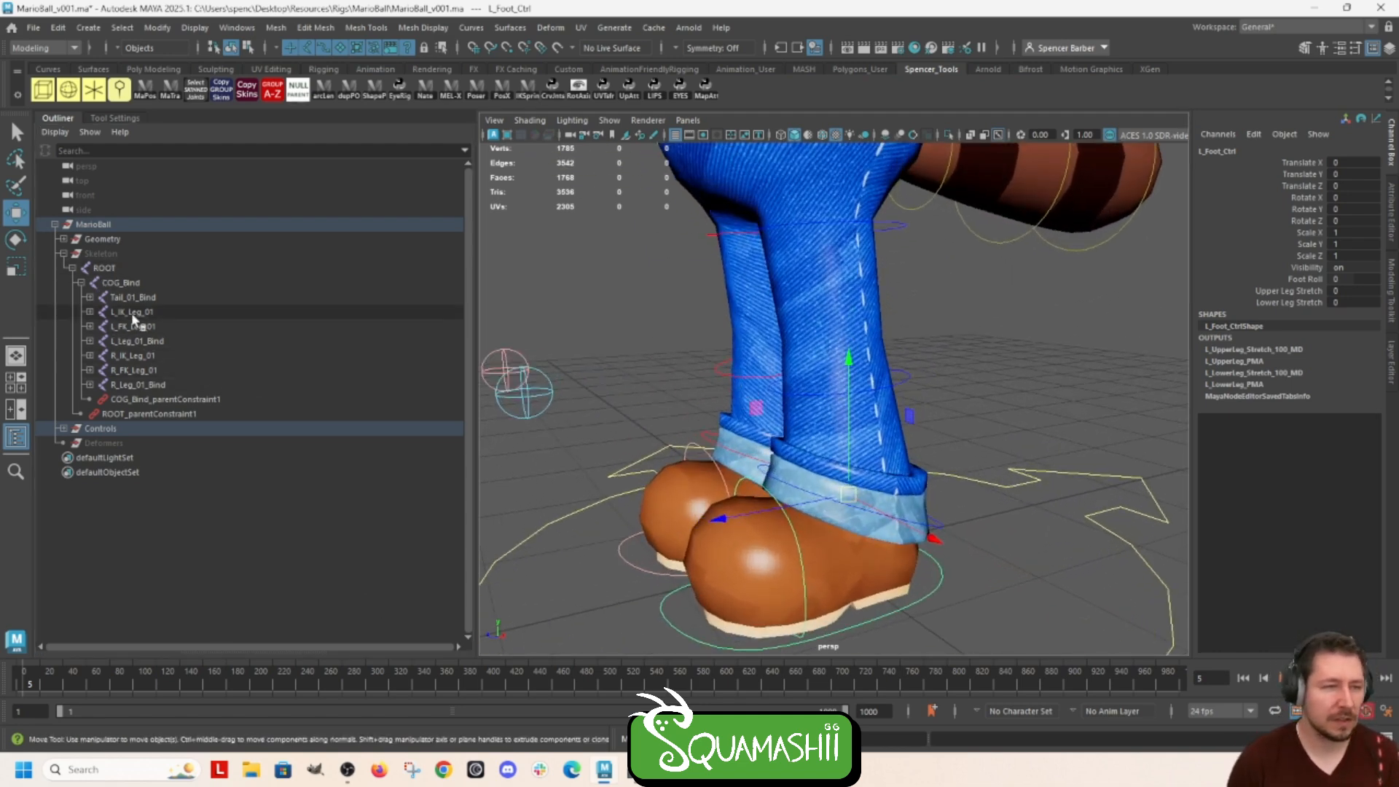
{"action": "left_click", "coordinate": [134, 313]}
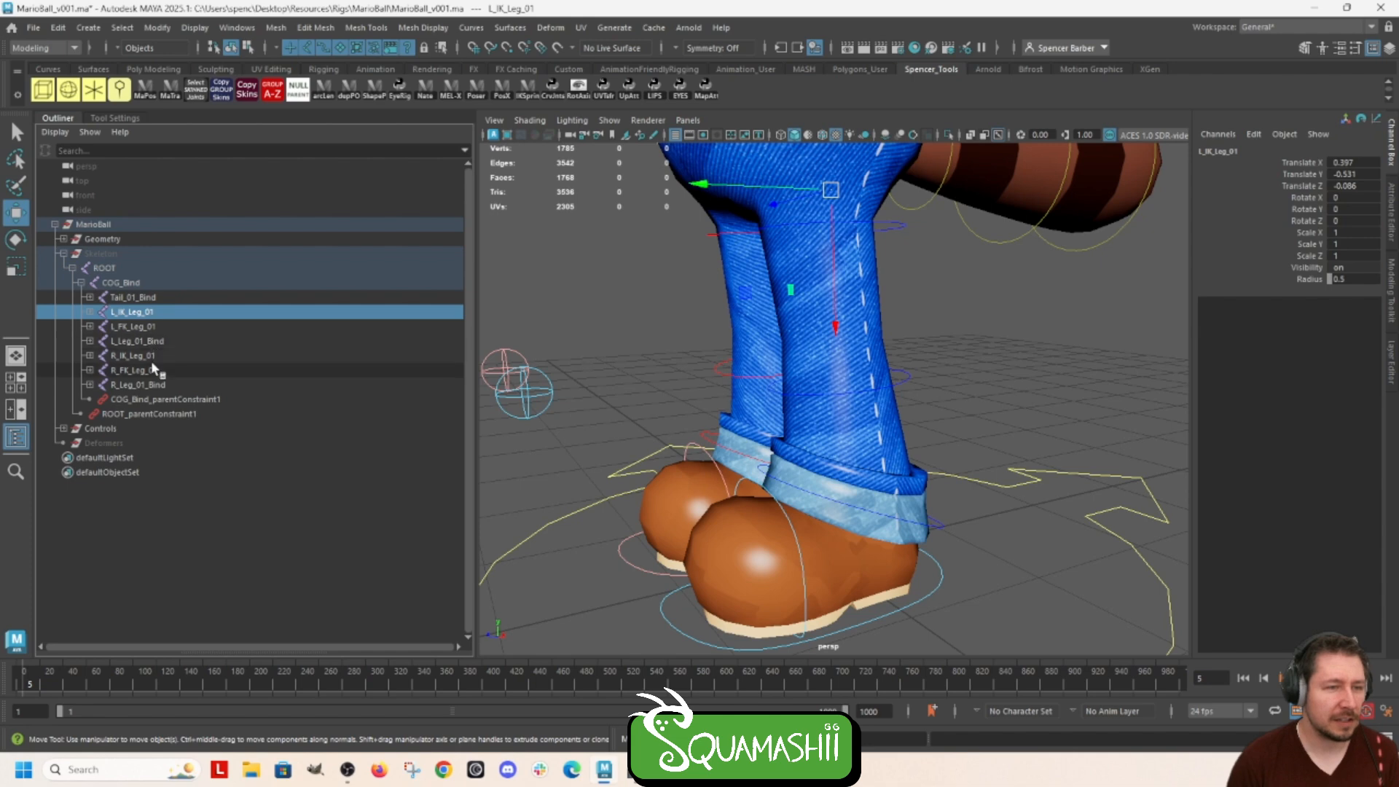
{"action": "left_click", "coordinate": [131, 356], "text": "ctrl"}
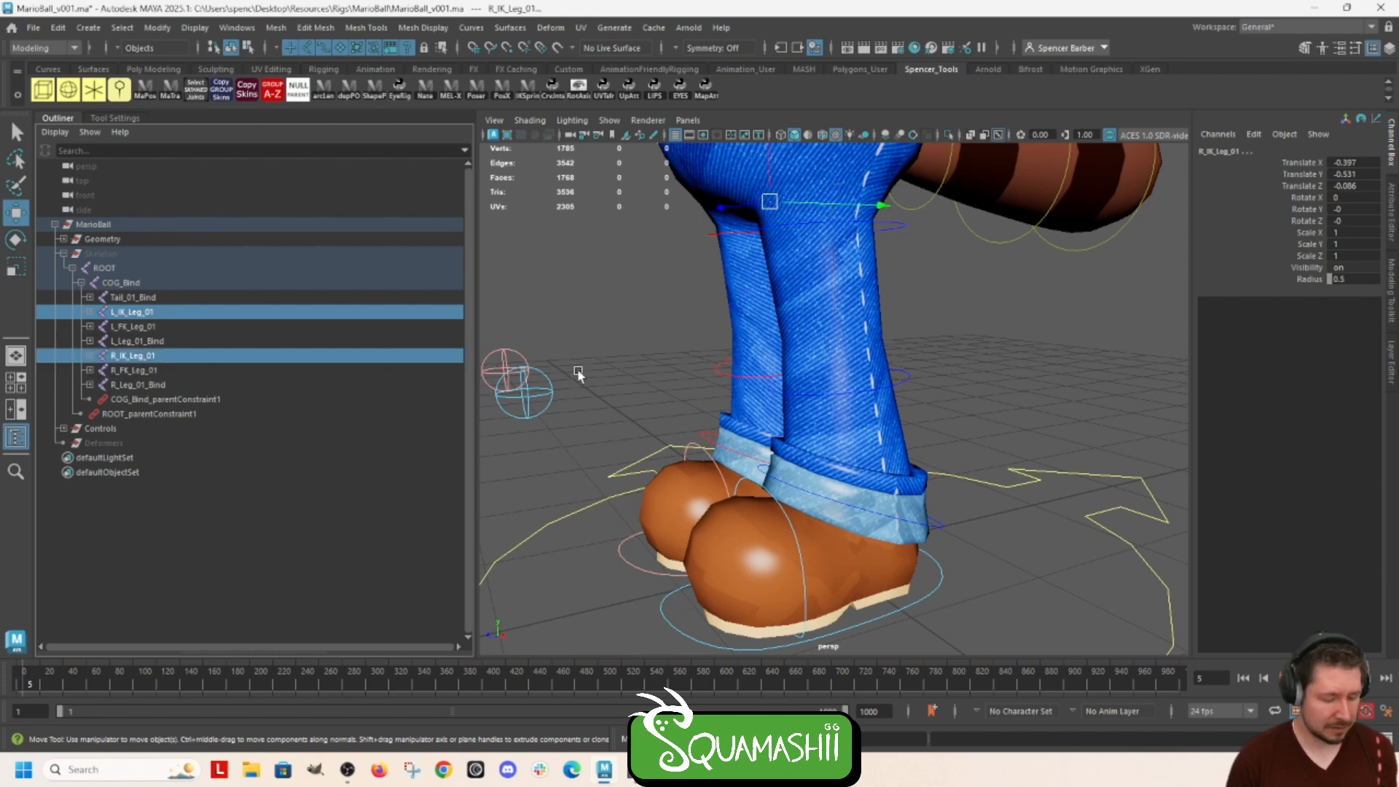
{"action": "key", "text": "ctrl+1"}
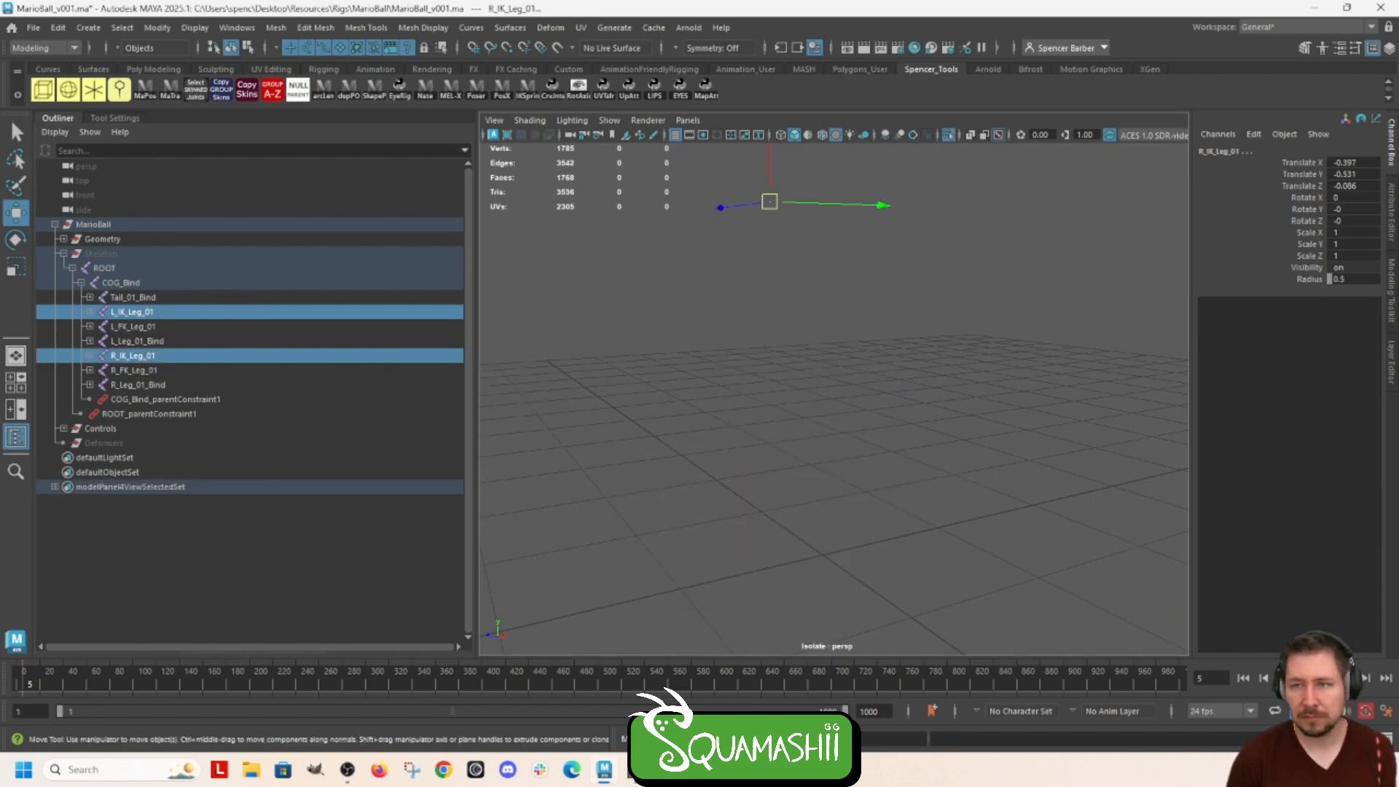
Step: Make the Skeleton group visible and turn off the reference display of MarioBall_DoNotTouch_Layer
{"action": "left_click", "coordinate": [1391, 362]}
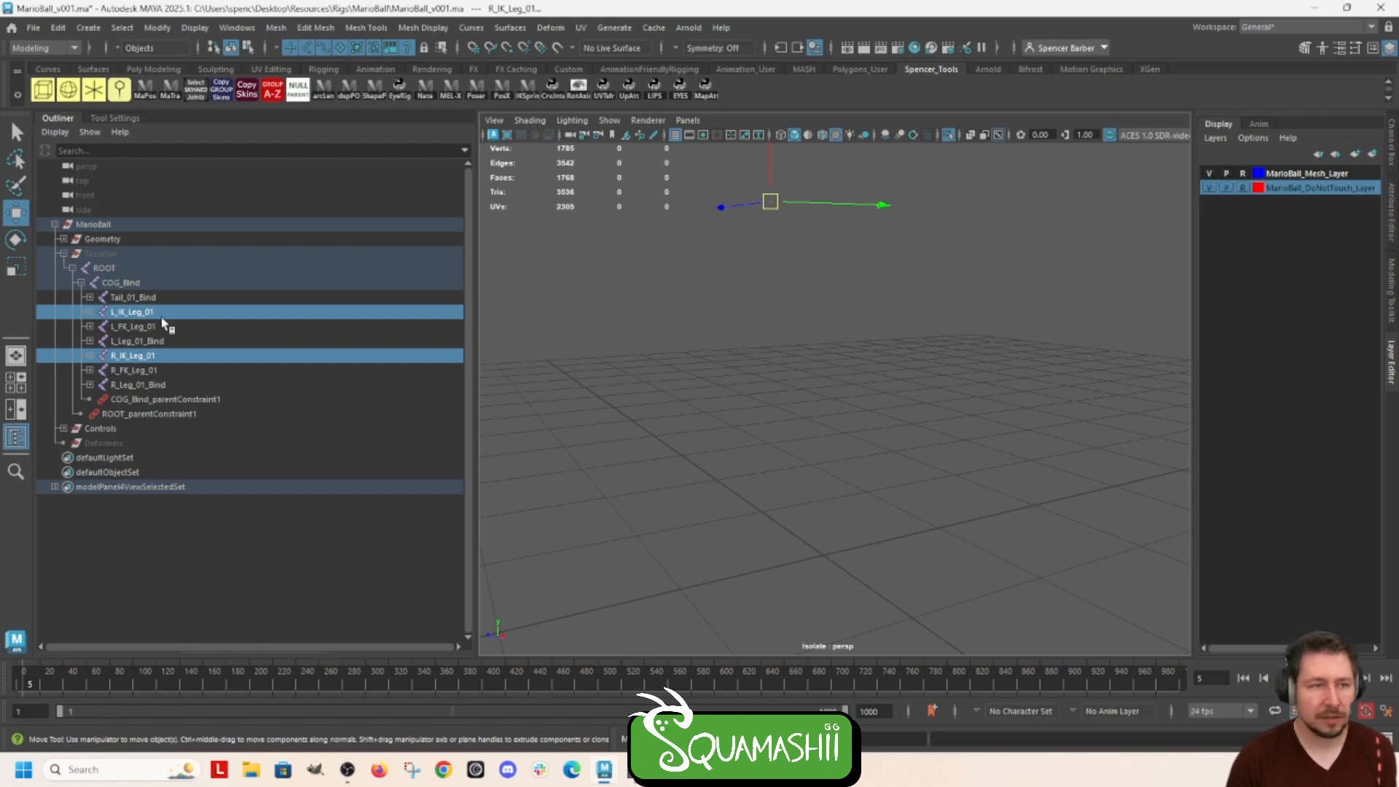
{"action": "left_click", "coordinate": [105, 256]}
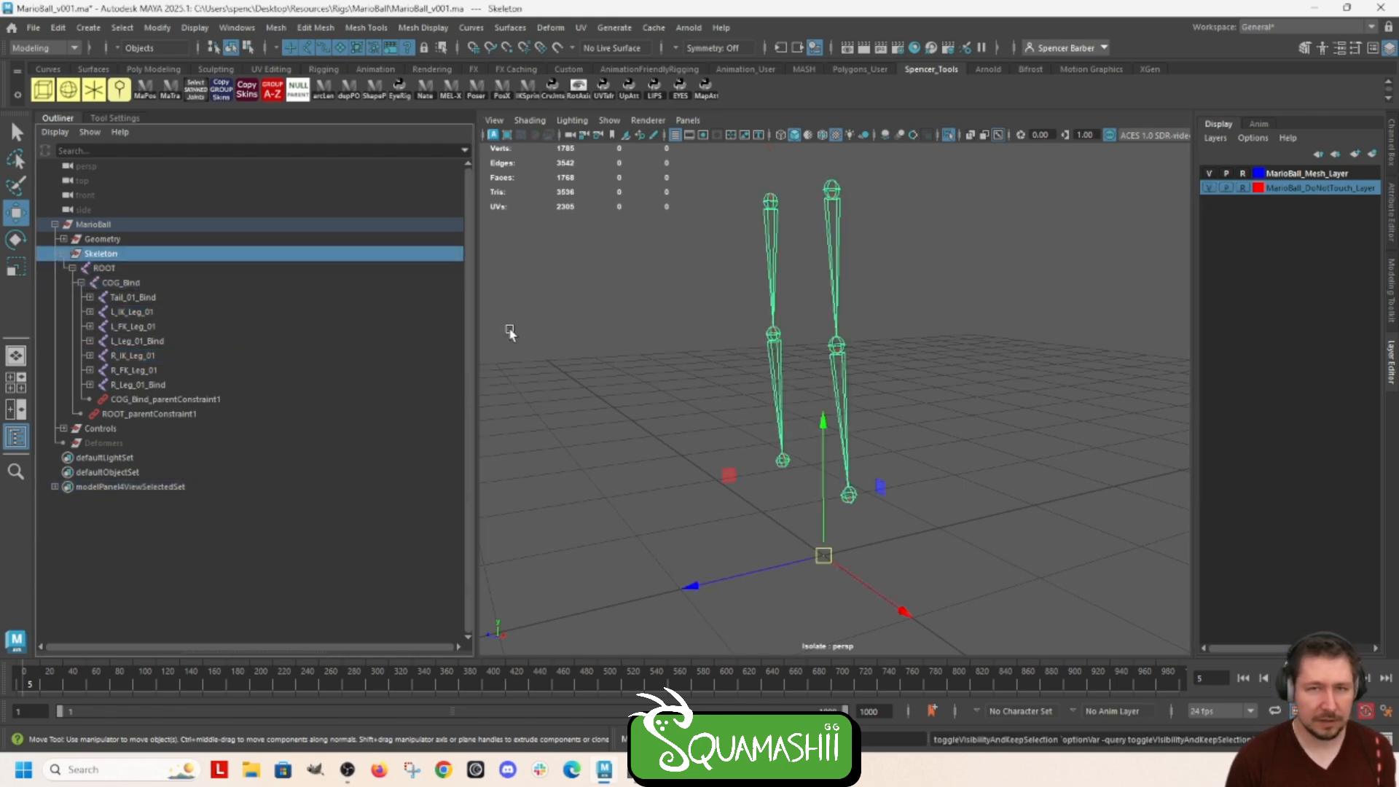
{"action": "left_click", "coordinate": [685, 319]}
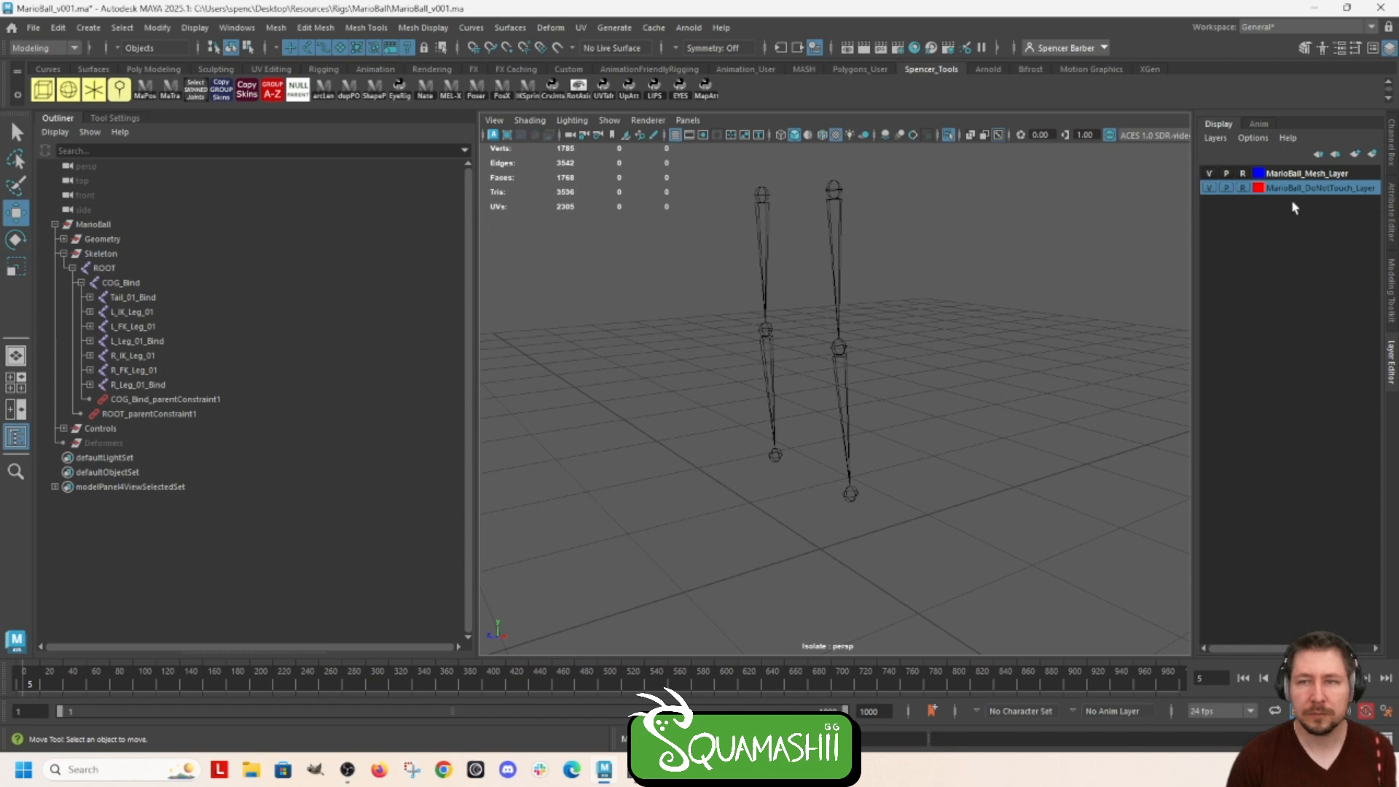
{"action": "left_click", "coordinate": [1243, 188]}
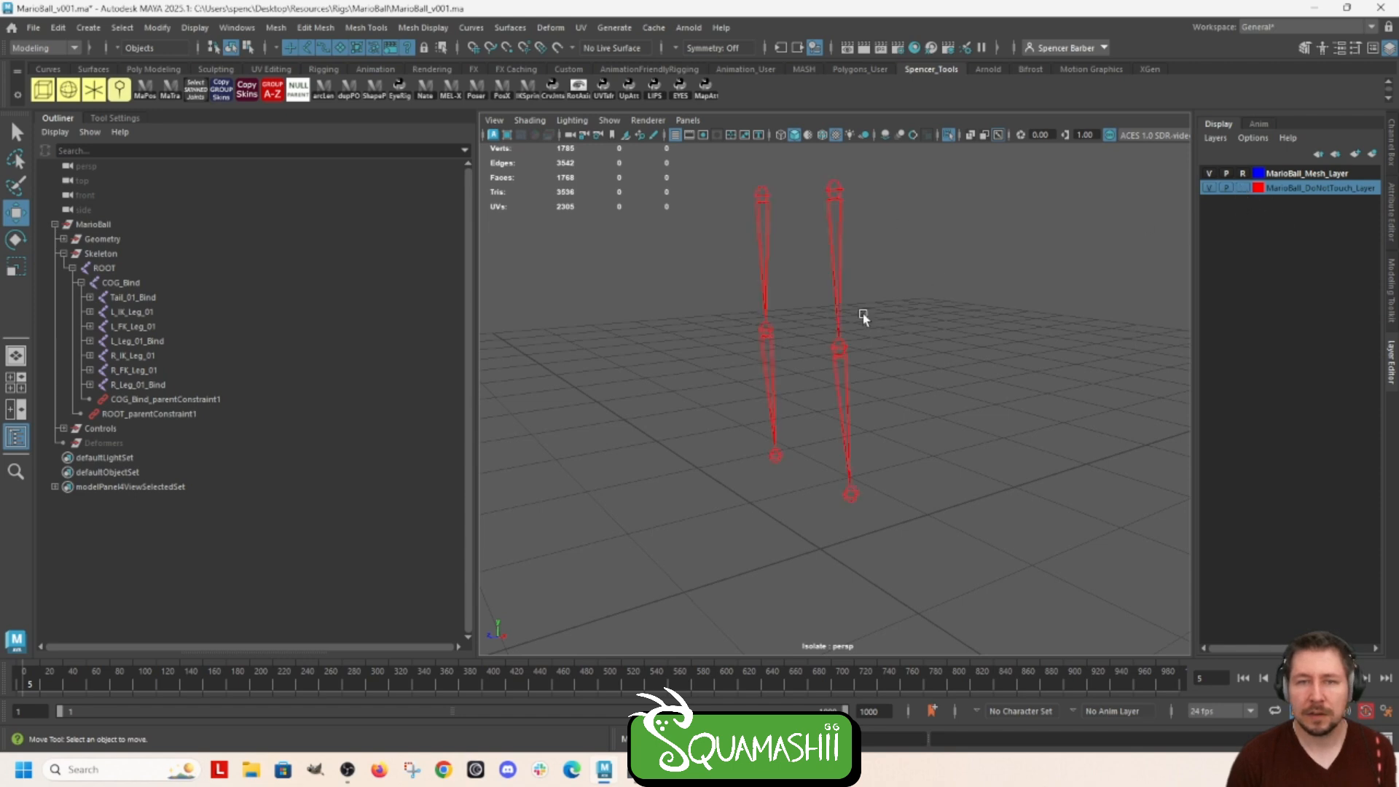
Step: Create an IK handle with the Rotate-Plane Solver on the left IK leg, from L_IK_Leg_01 to the chain's end joint
{"action": "left_click_drag", "start_coordinate": [863, 314], "coordinate": [773, 410], "text": "alt"}
{"action": "left_click", "coordinate": [68, 46]}
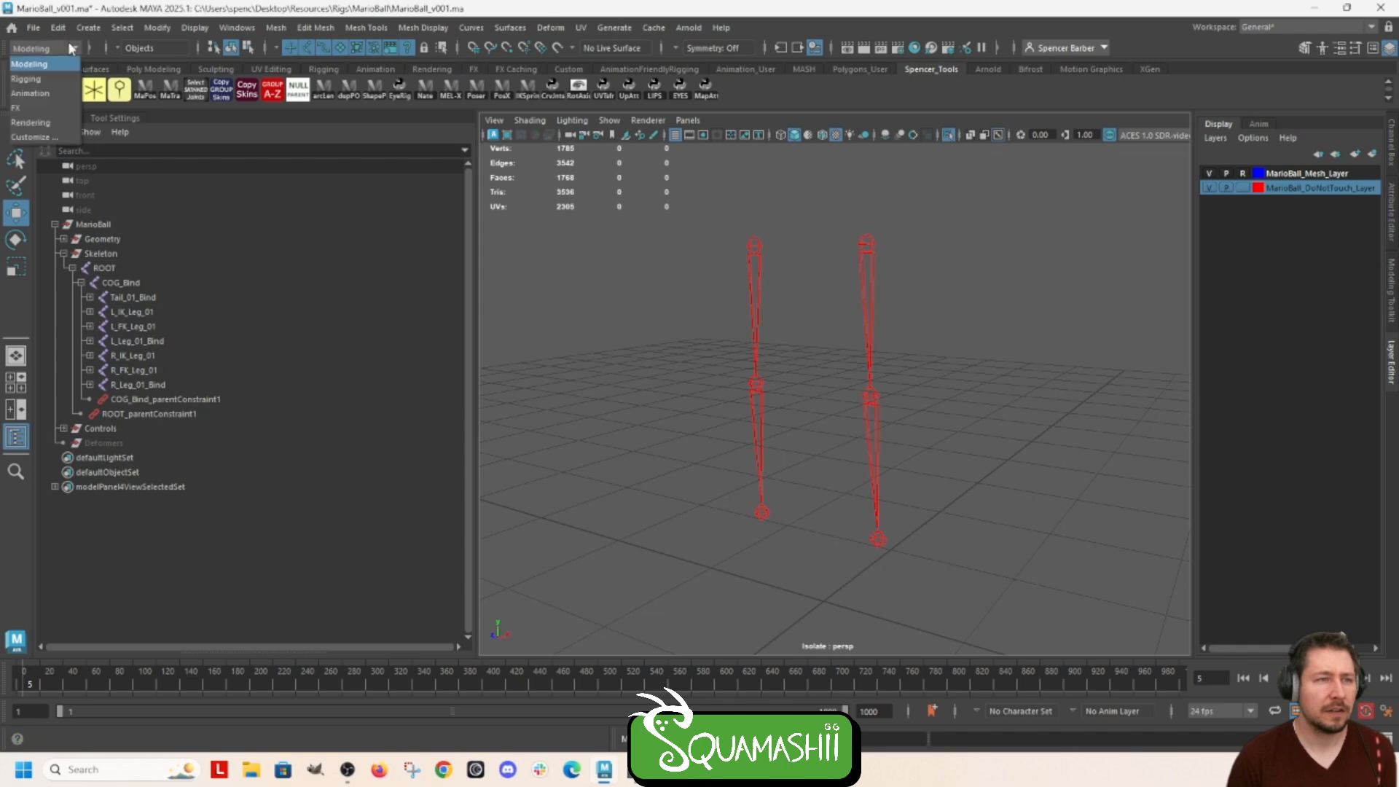
{"action": "left_click", "coordinate": [40, 73]}
{"action": "left_click", "coordinate": [282, 27]}
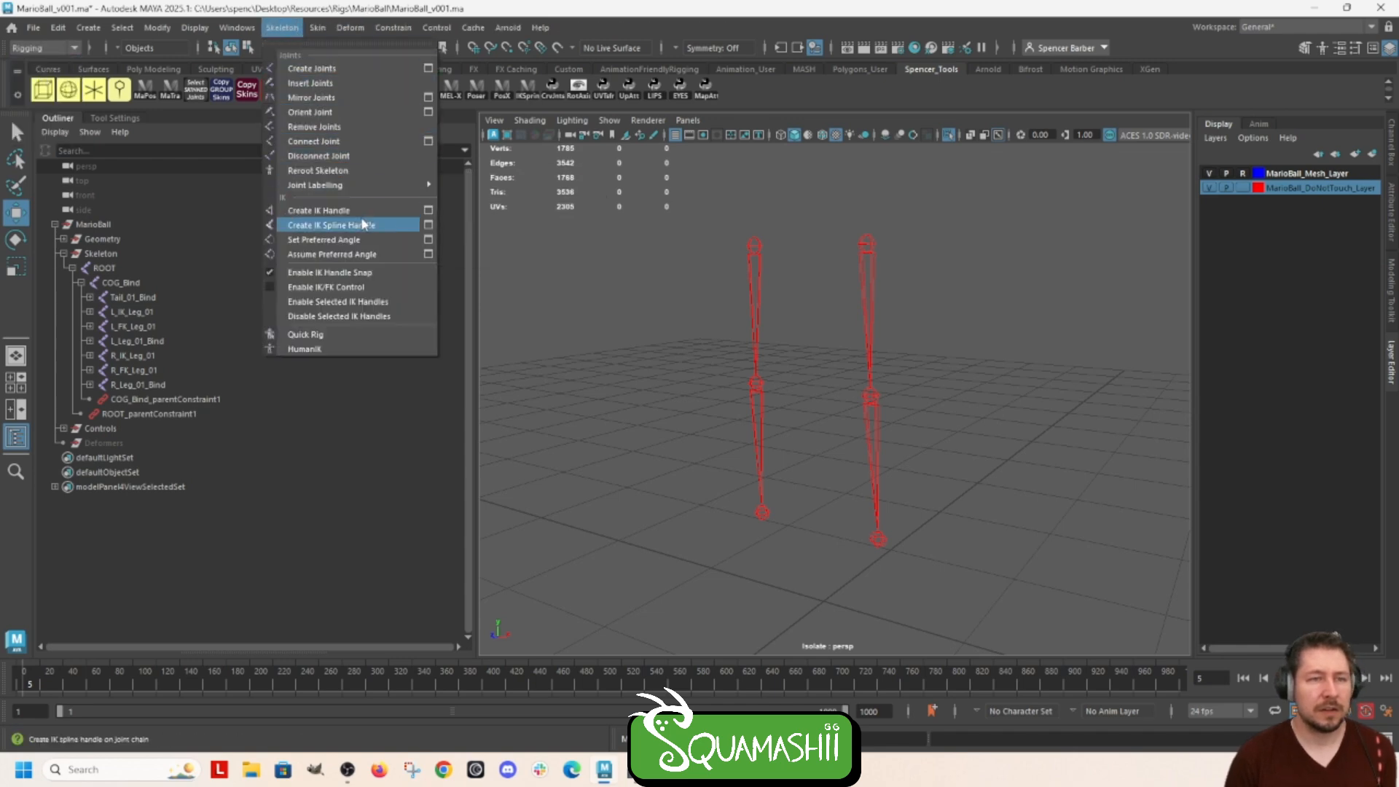
{"action": "left_click", "coordinate": [429, 211]}
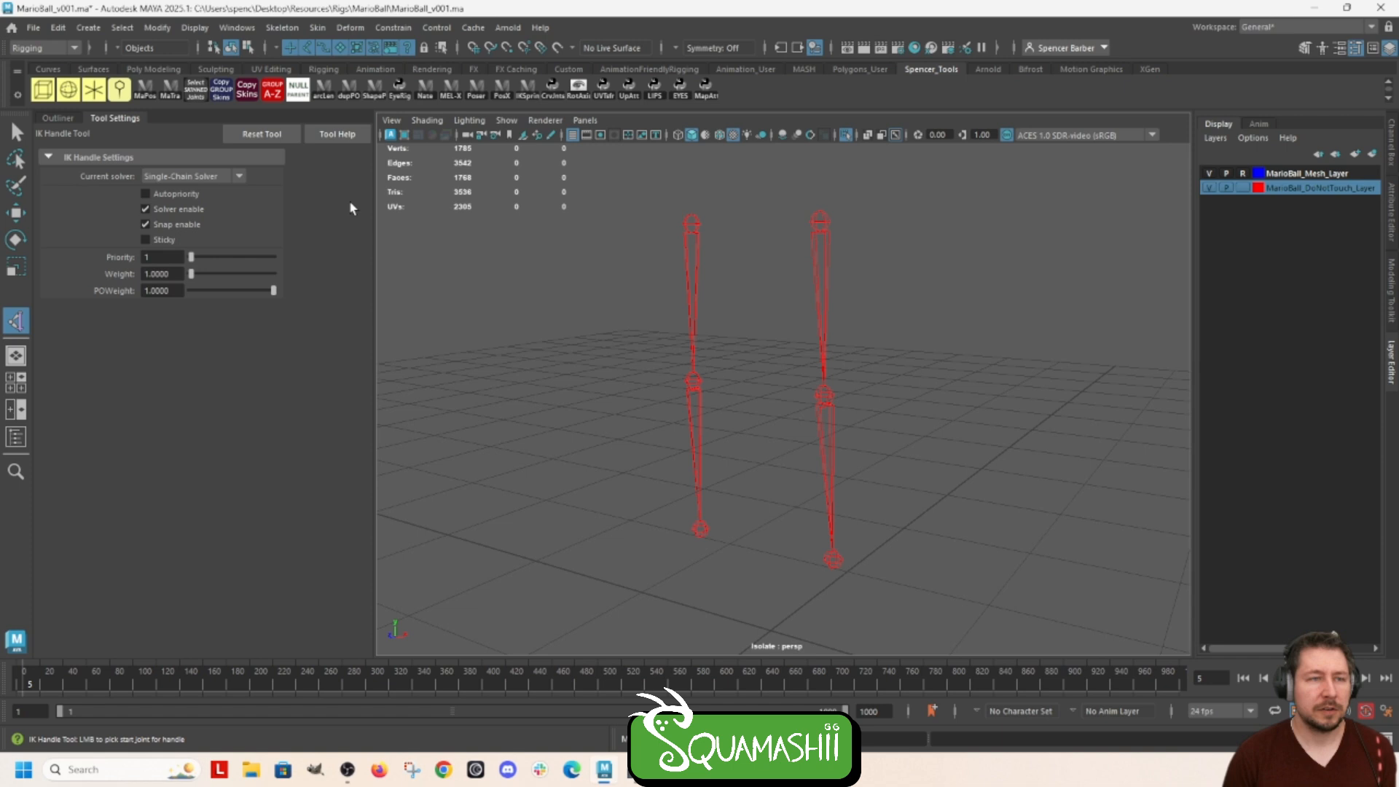
{"action": "left_click", "coordinate": [228, 178]}
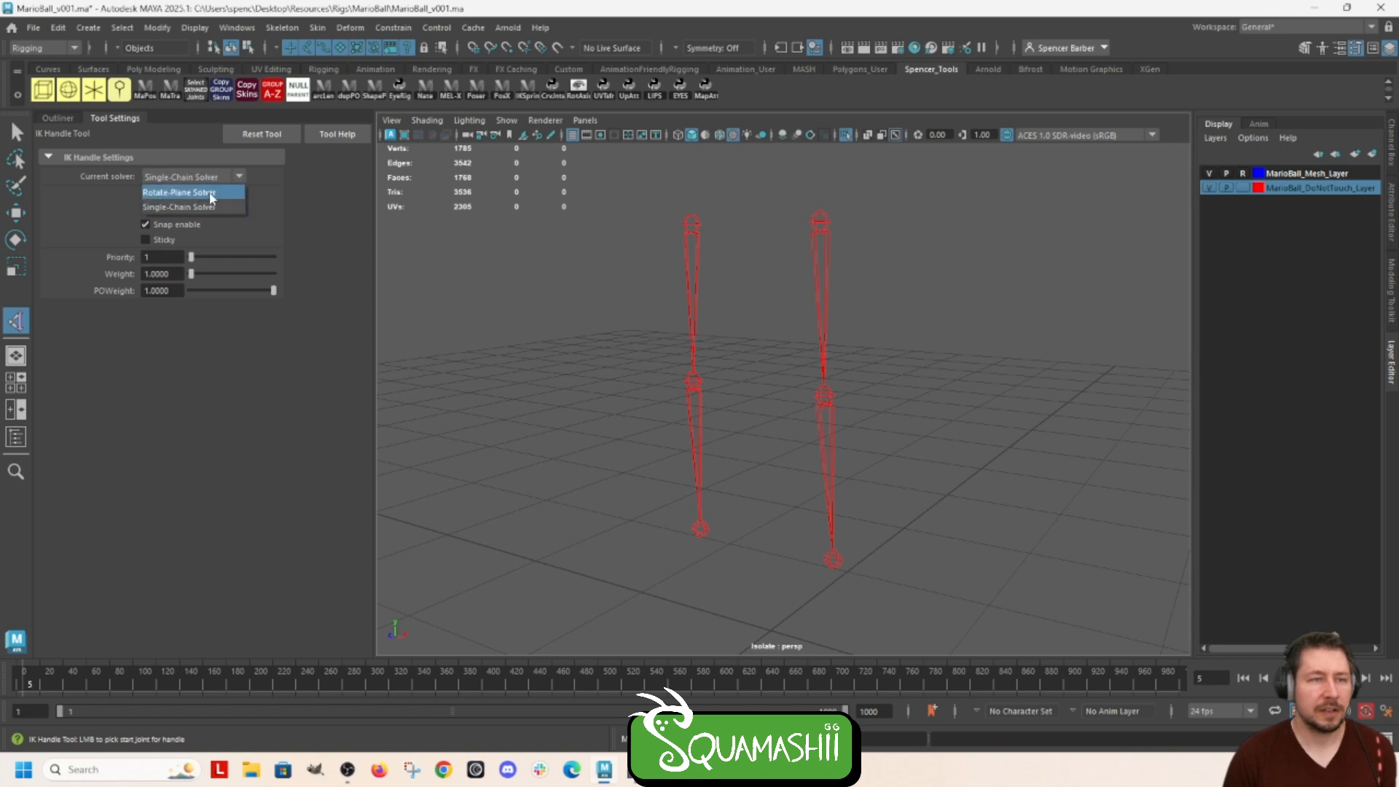
{"action": "left_click", "coordinate": [824, 220]}
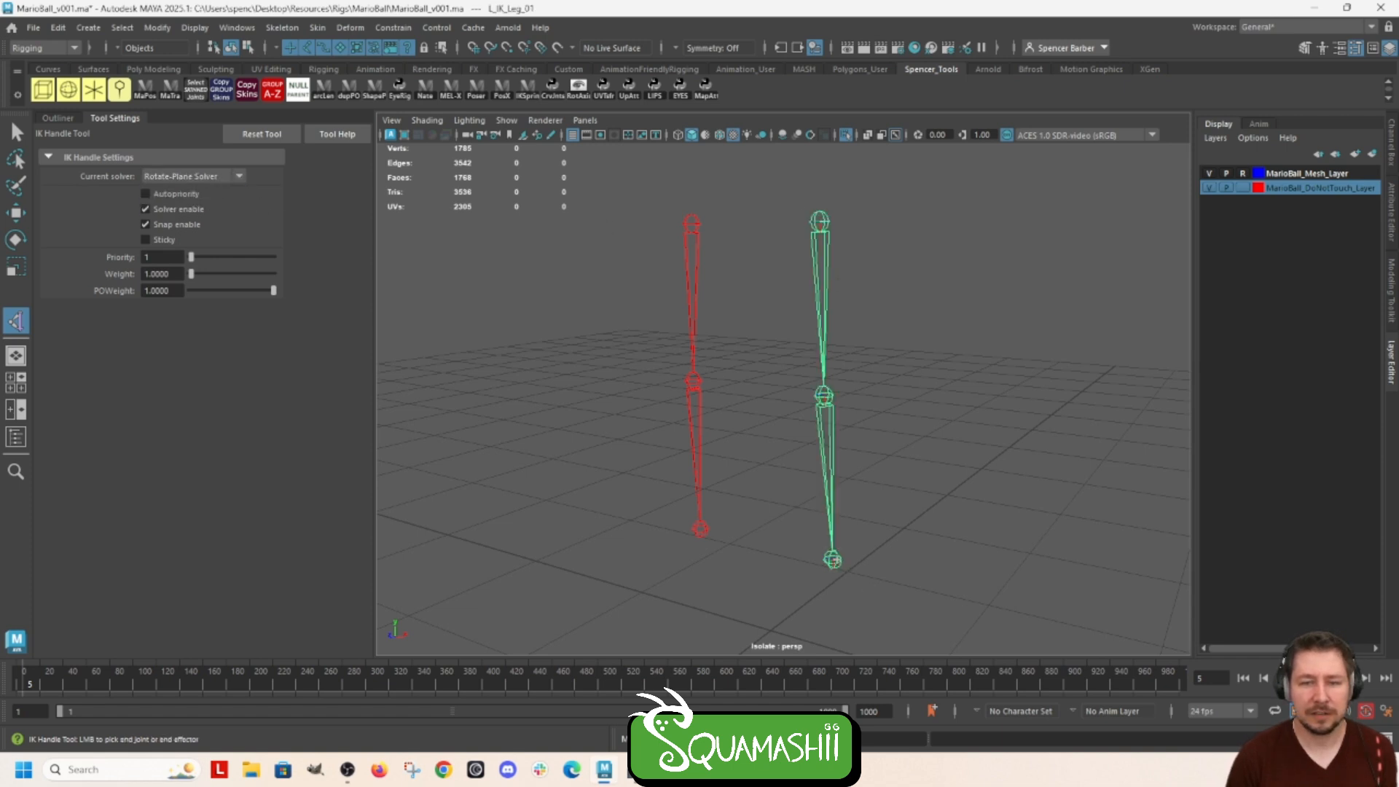
{"action": "left_click", "coordinate": [833, 559]}
{"action": "key", "text": "w"}
{"action": "left_click", "coordinate": [474, 341]}
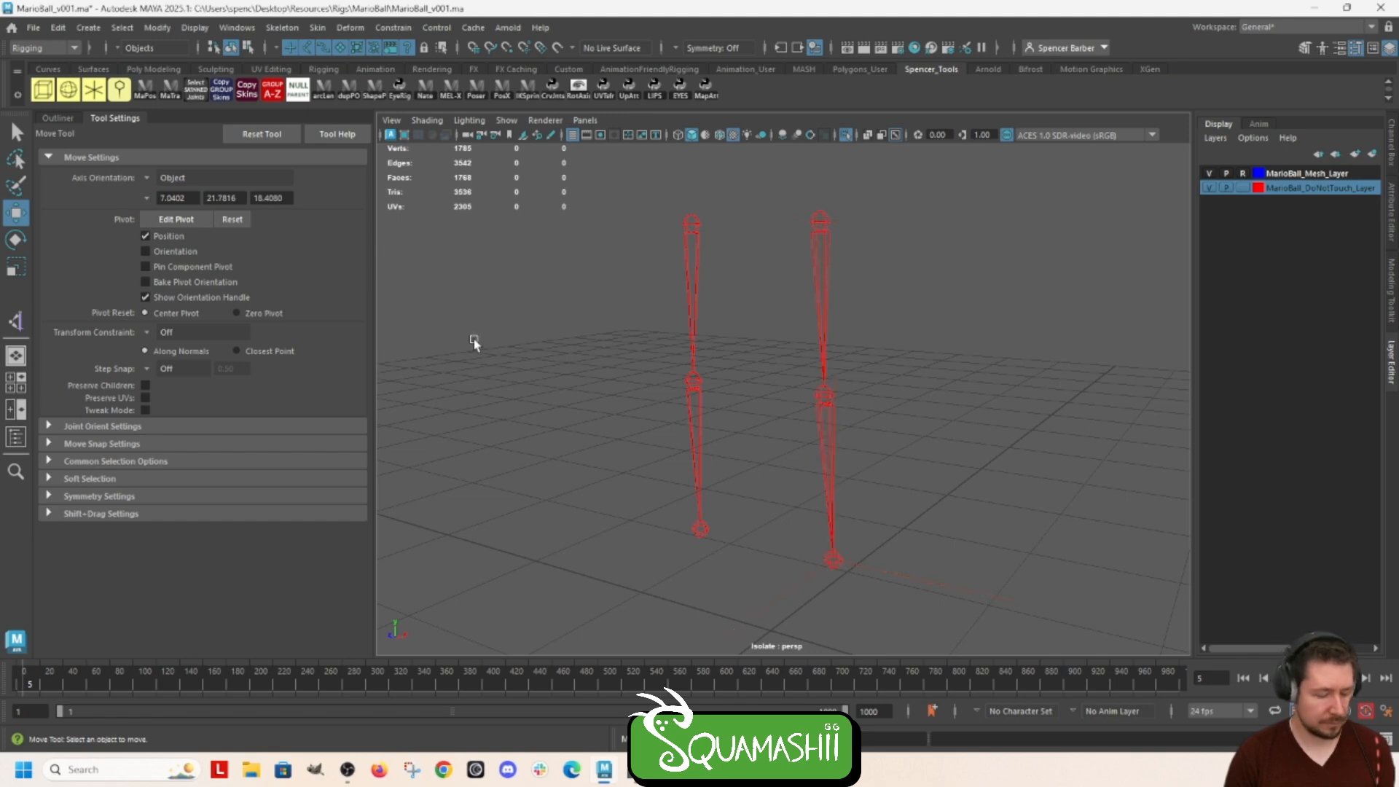
Step: Create a Rotate-Plane IK handle on the right IK leg from its top joint to its end joint, and exit viewport isolation
{"action": "left_click", "coordinate": [301, 27]}
{"action": "left_click", "coordinate": [340, 192]}
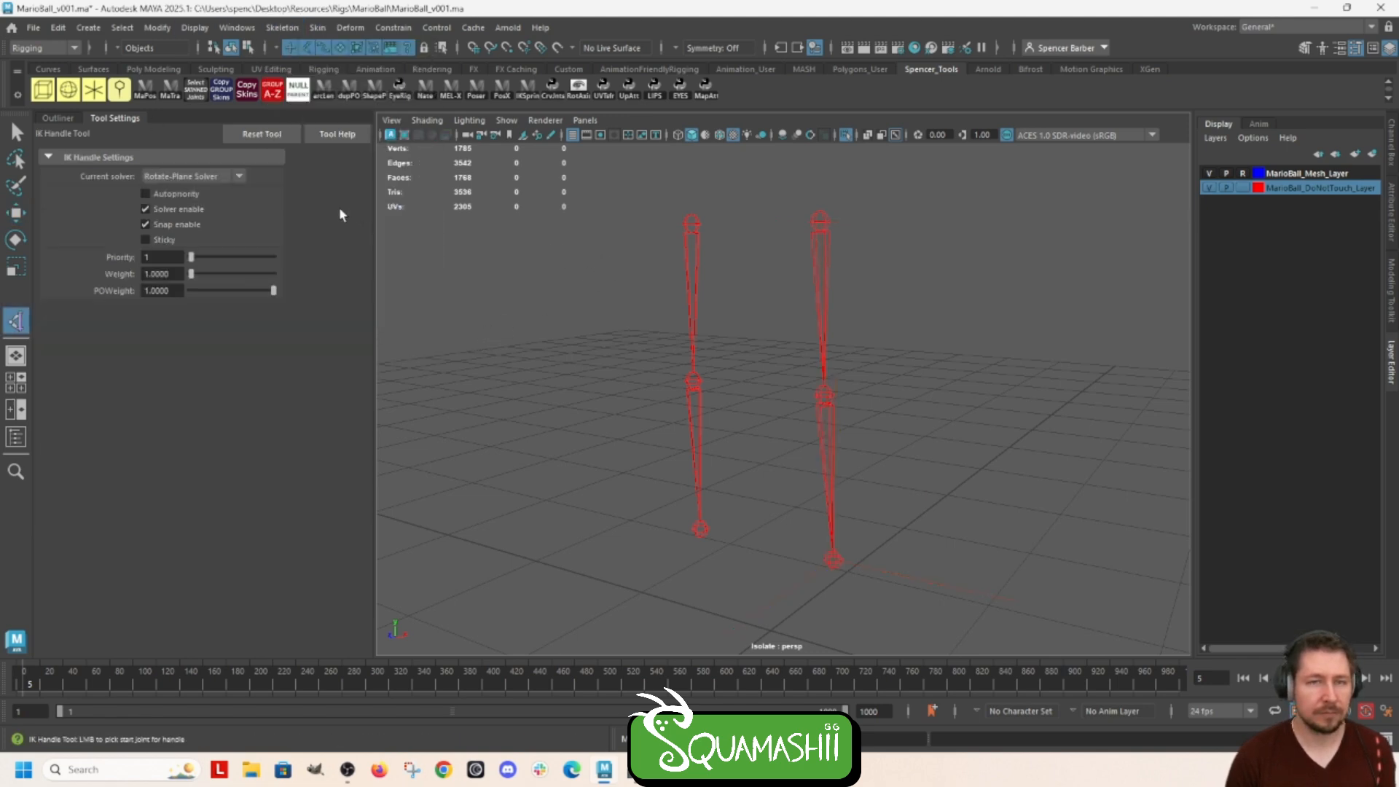
{"action": "left_click", "coordinate": [691, 221]}
{"action": "left_click", "coordinate": [699, 530]}
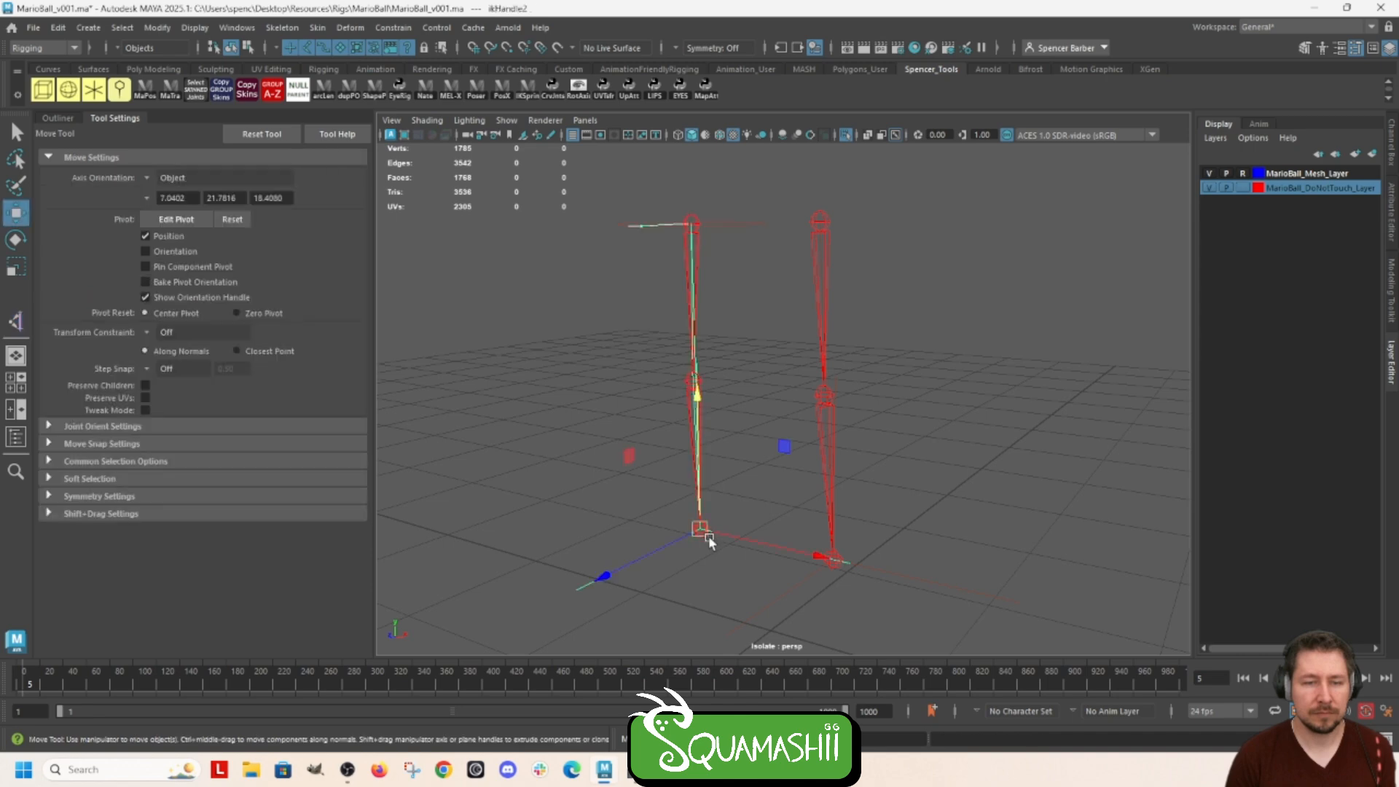
{"action": "left_click", "coordinate": [975, 307]}
{"action": "key", "text": "ctrl+1"}
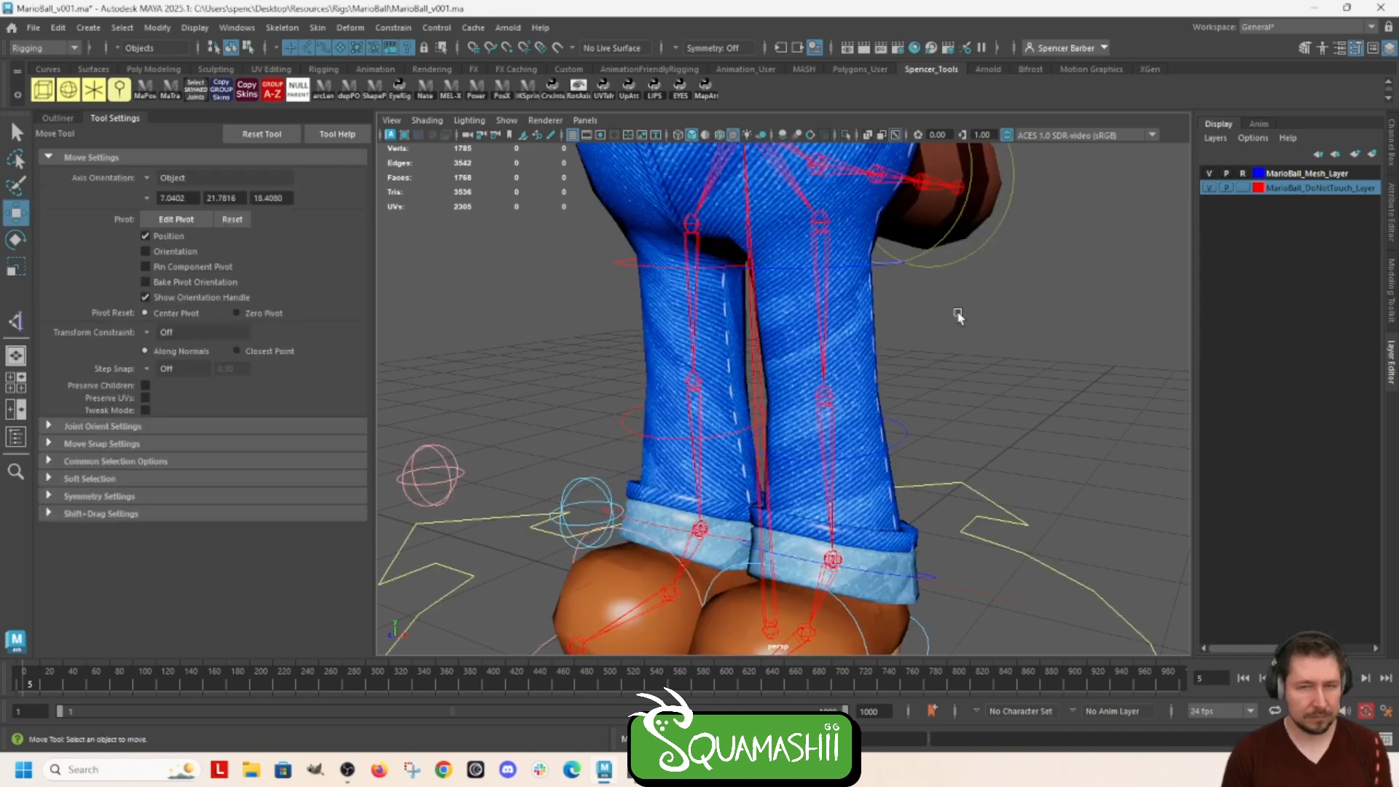
{"action": "scroll", "coordinate": [951, 348], "scroll_direction": "down", "scroll_amount": 2}
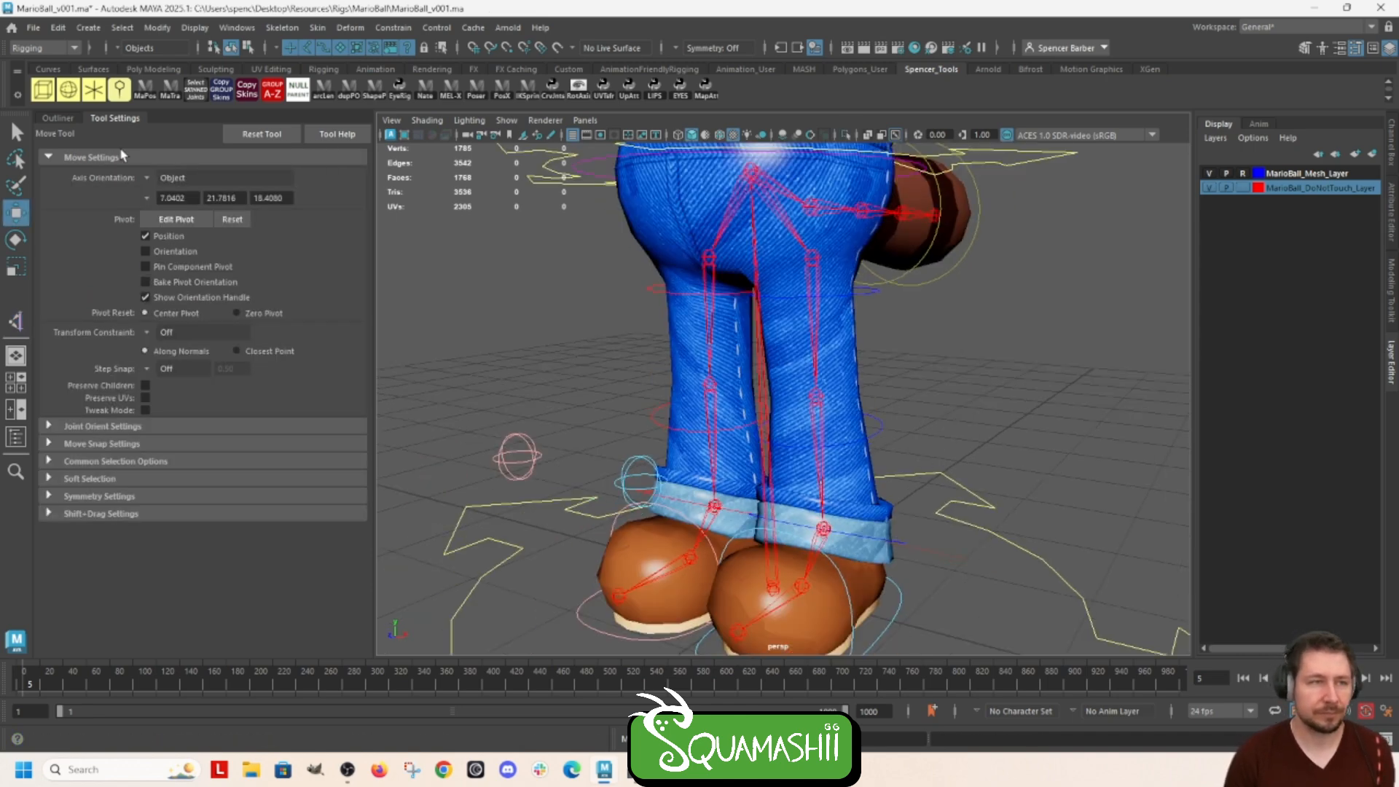
Step: Rename the two new IK handles L_Leg_ikHandle and R_Leg_ikHandle
{"action": "left_click", "coordinate": [59, 119]}
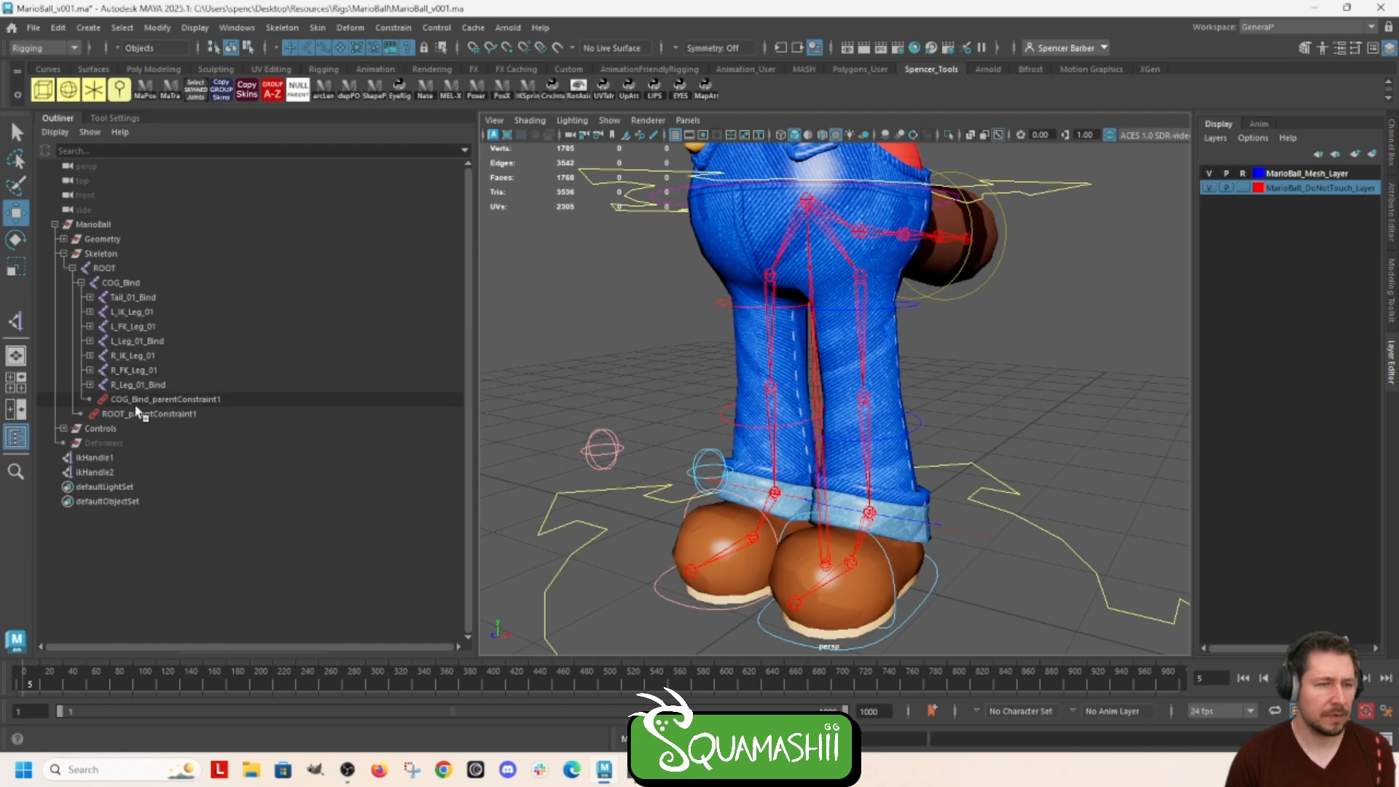
{"action": "left_click", "coordinate": [95, 457]}
{"action": "double_click", "coordinate": [108, 459]}
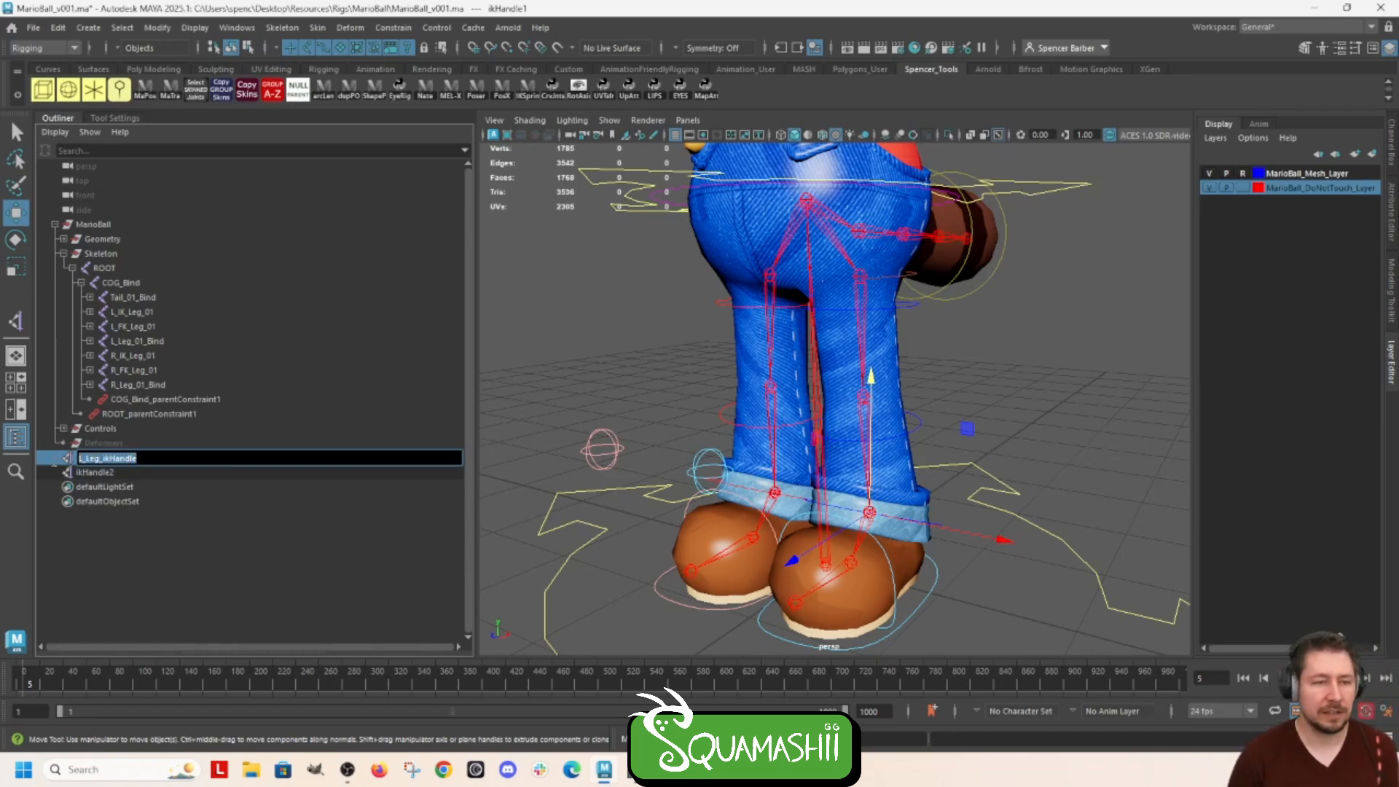
{"action": "key", "text": "Tab"}
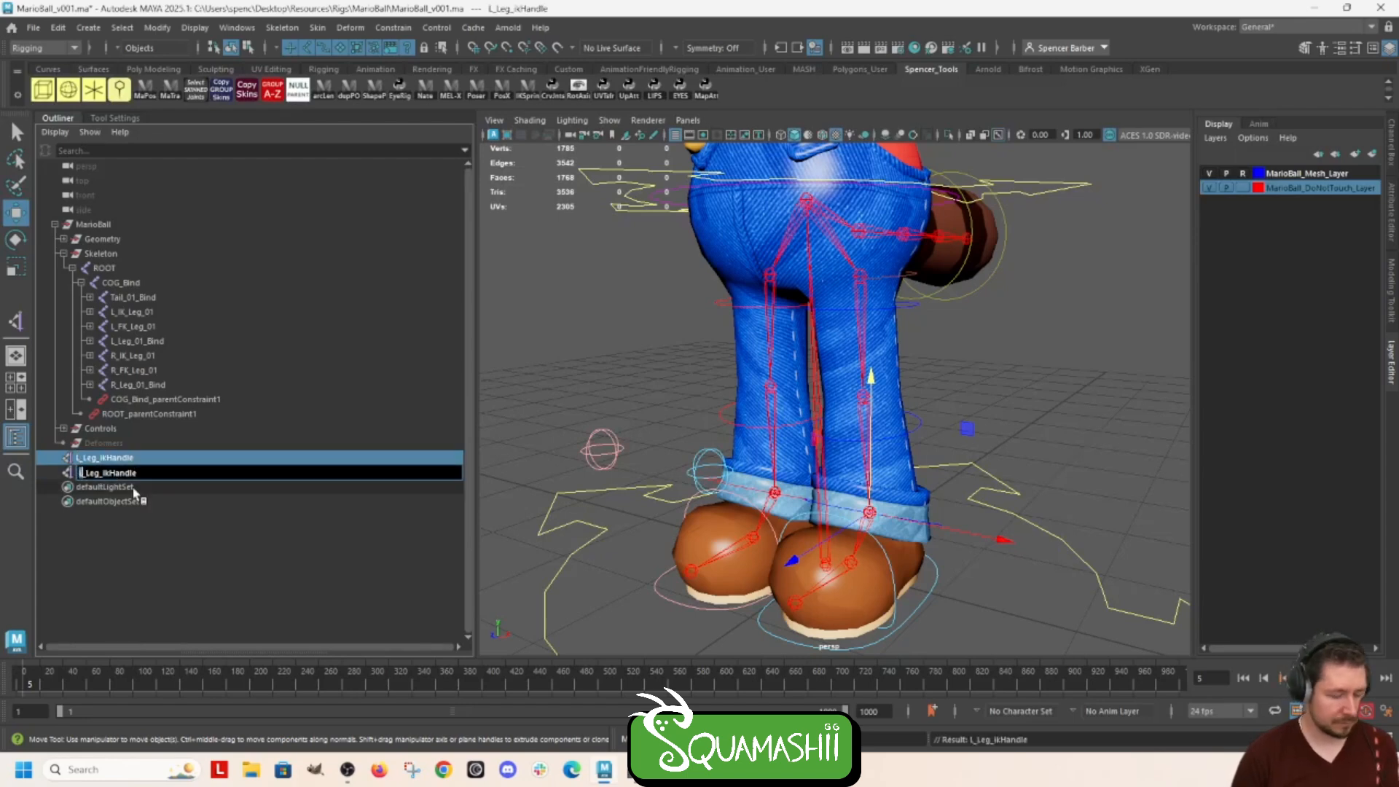
{"action": "key", "text": "Return"}
{"action": "left_click", "coordinate": [160, 569]}
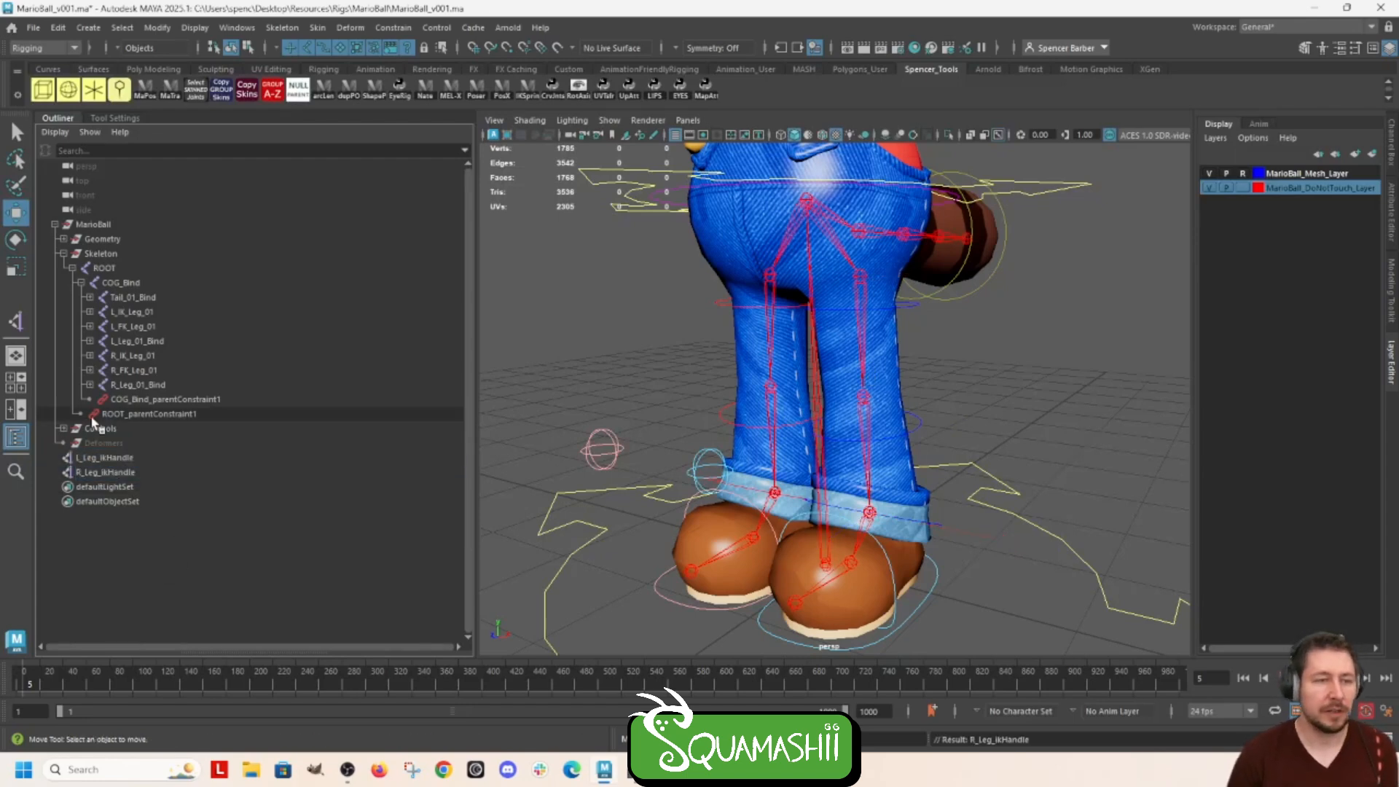
Step: Expand the Controls group and the L_Foot_Ctrl hierarchy down to the ball roll nulls of both feet
{"action": "left_click", "coordinate": [64, 428], "text": "shift"}
{"action": "scroll", "coordinate": [275, 485], "scroll_direction": "down", "scroll_amount": 5}
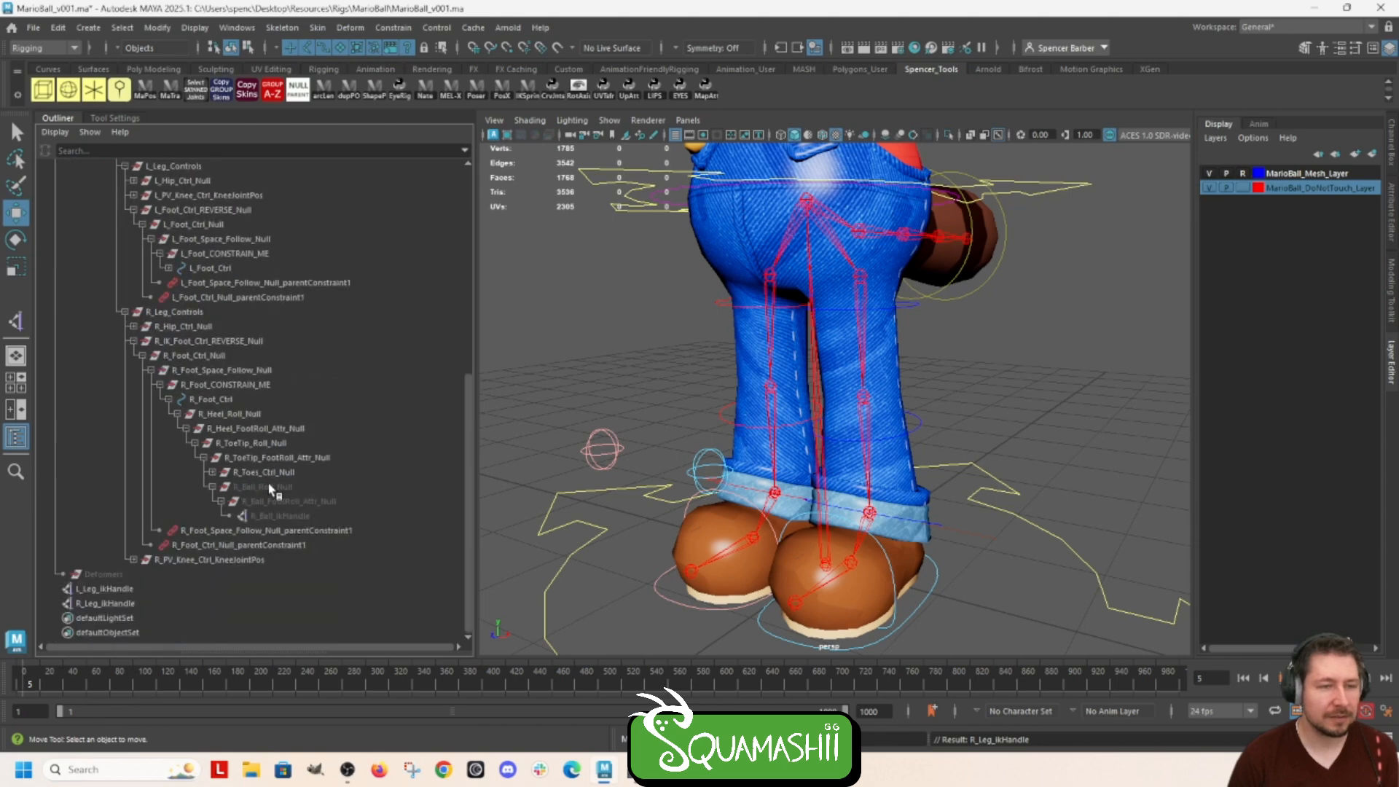
{"action": "left_click", "coordinate": [169, 268]}
{"action": "left_click", "coordinate": [177, 283]}
{"action": "left_click", "coordinate": [186, 297], "text": "shift"}
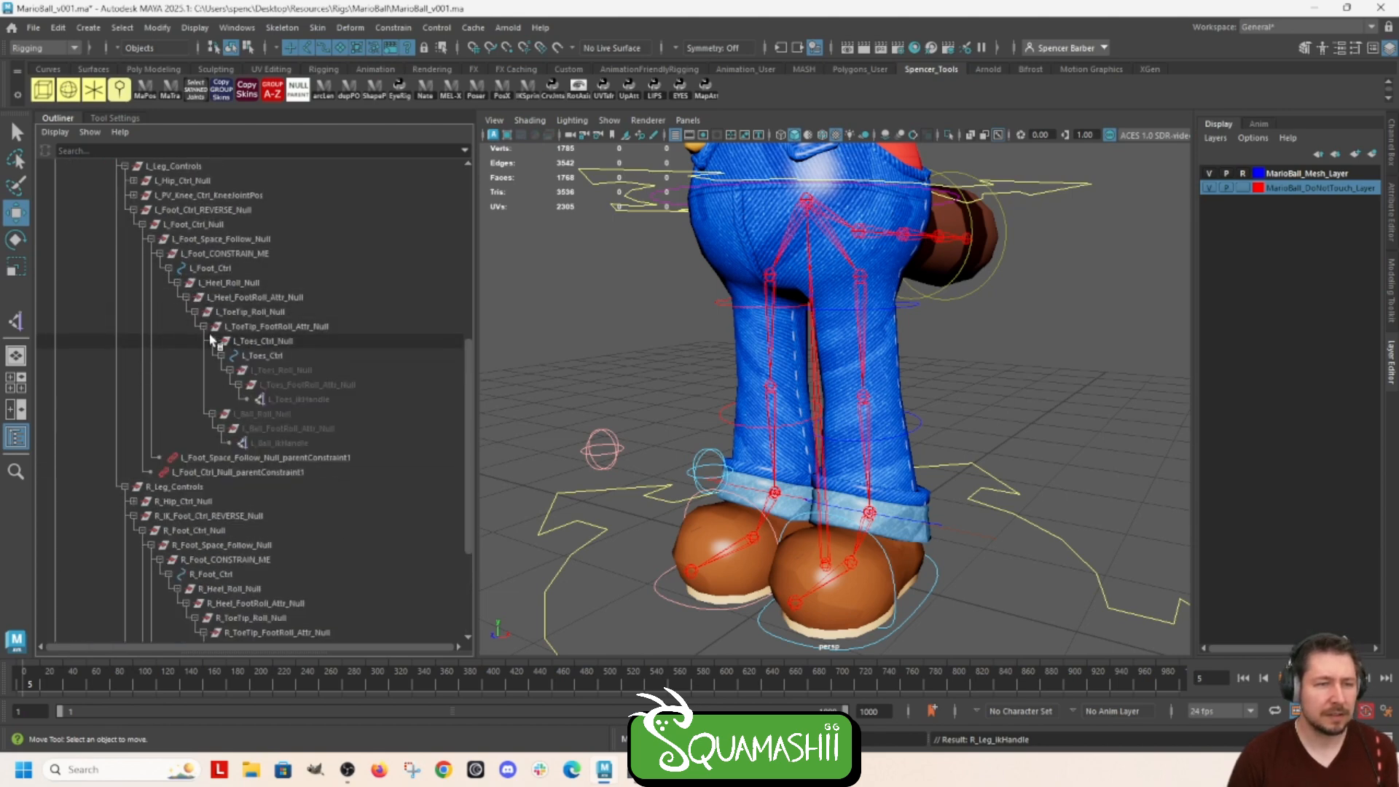
{"action": "scroll", "coordinate": [470, 375], "scroll_direction": "down", "scroll_amount": 1}
{"action": "left_click_drag", "start_coordinate": [470, 374], "coordinate": [468, 448]}
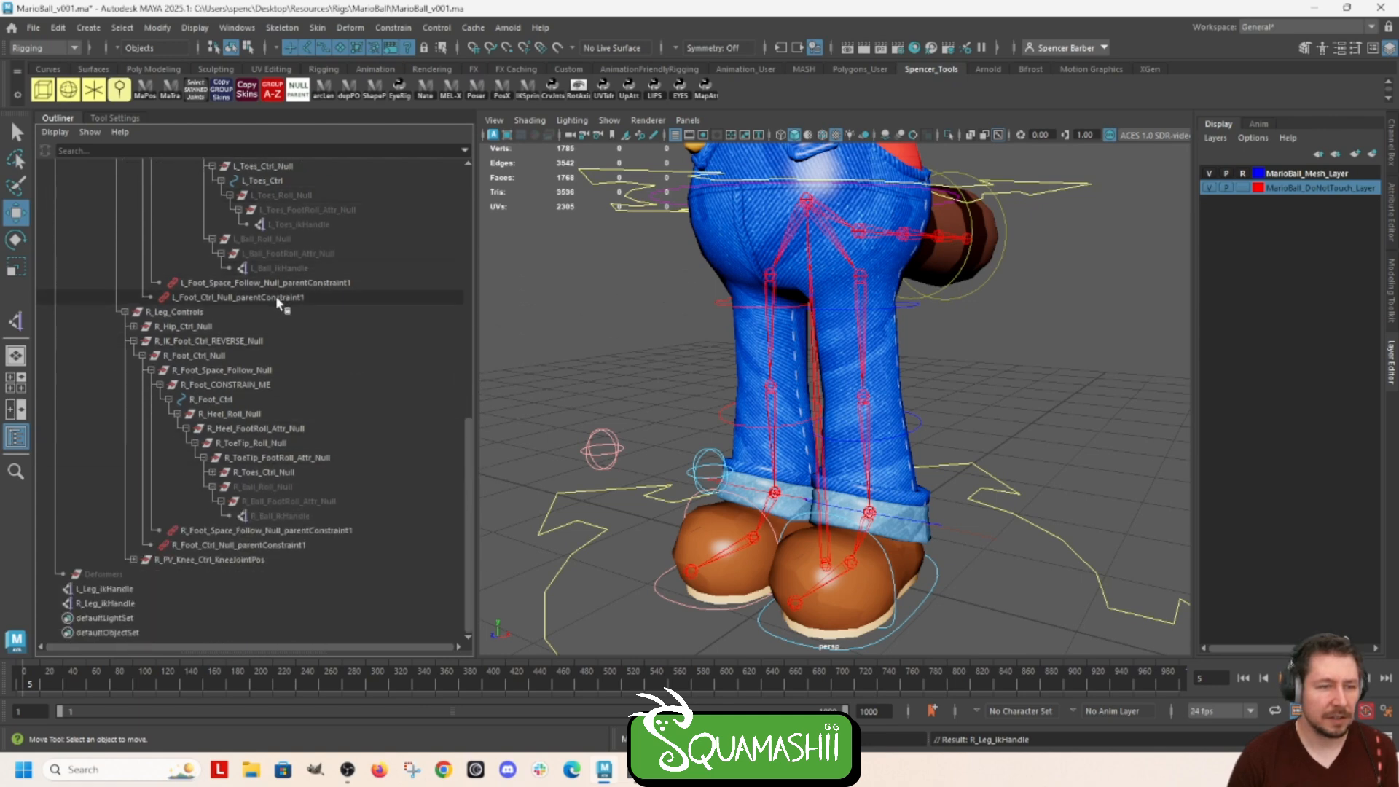
Step: Parent L_Leg_ikHandle under L_Ball_FootRoll_Attr_Null and R_Leg_ikHandle under R_Ball_FootRoll_Attr_Null
{"action": "left_click", "coordinate": [110, 590]}
{"action": "left_click_drag", "start_coordinate": [113, 592], "coordinate": [285, 294]}
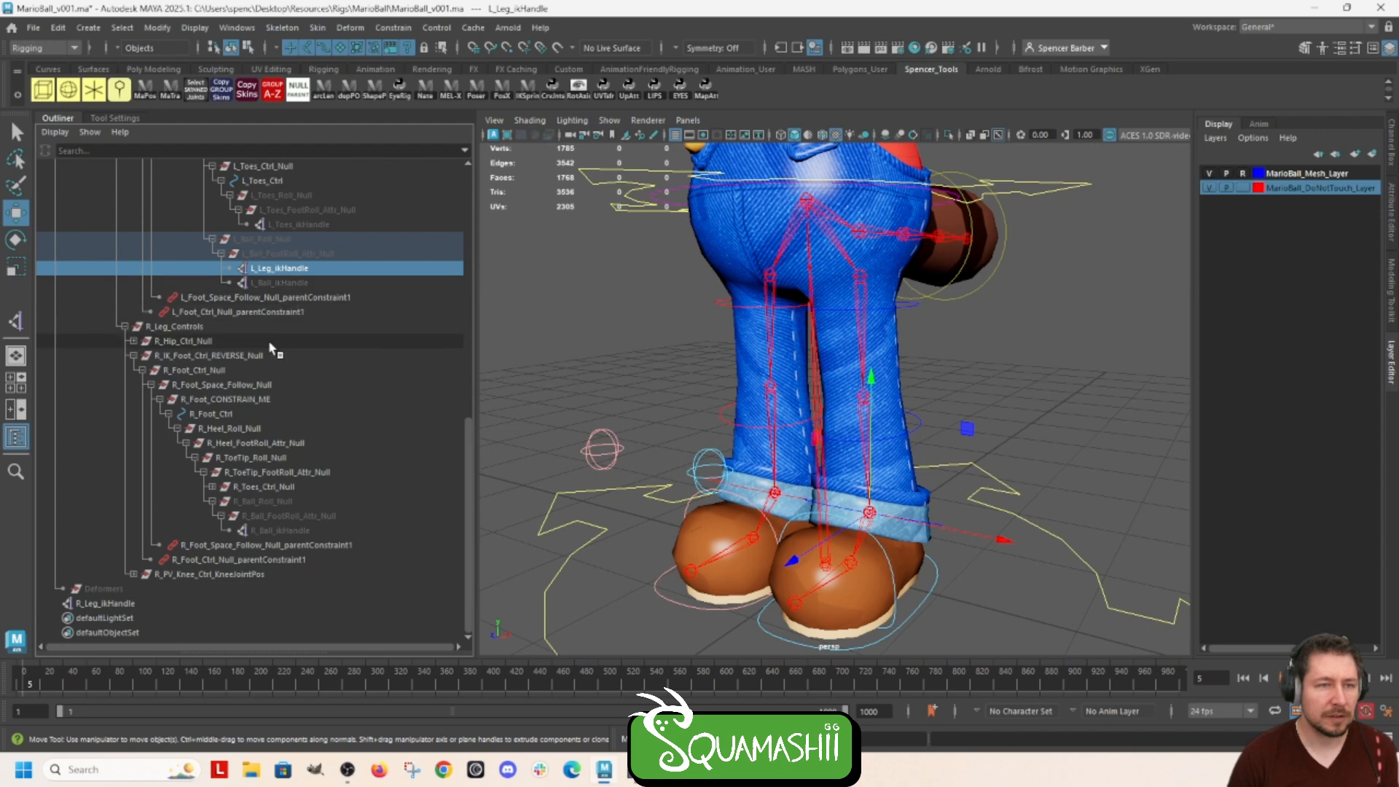
{"action": "left_click", "coordinate": [68, 602]}
{"action": "left_click_drag", "start_coordinate": [68, 603], "coordinate": [296, 519]}
{"action": "left_click", "coordinate": [593, 388]}
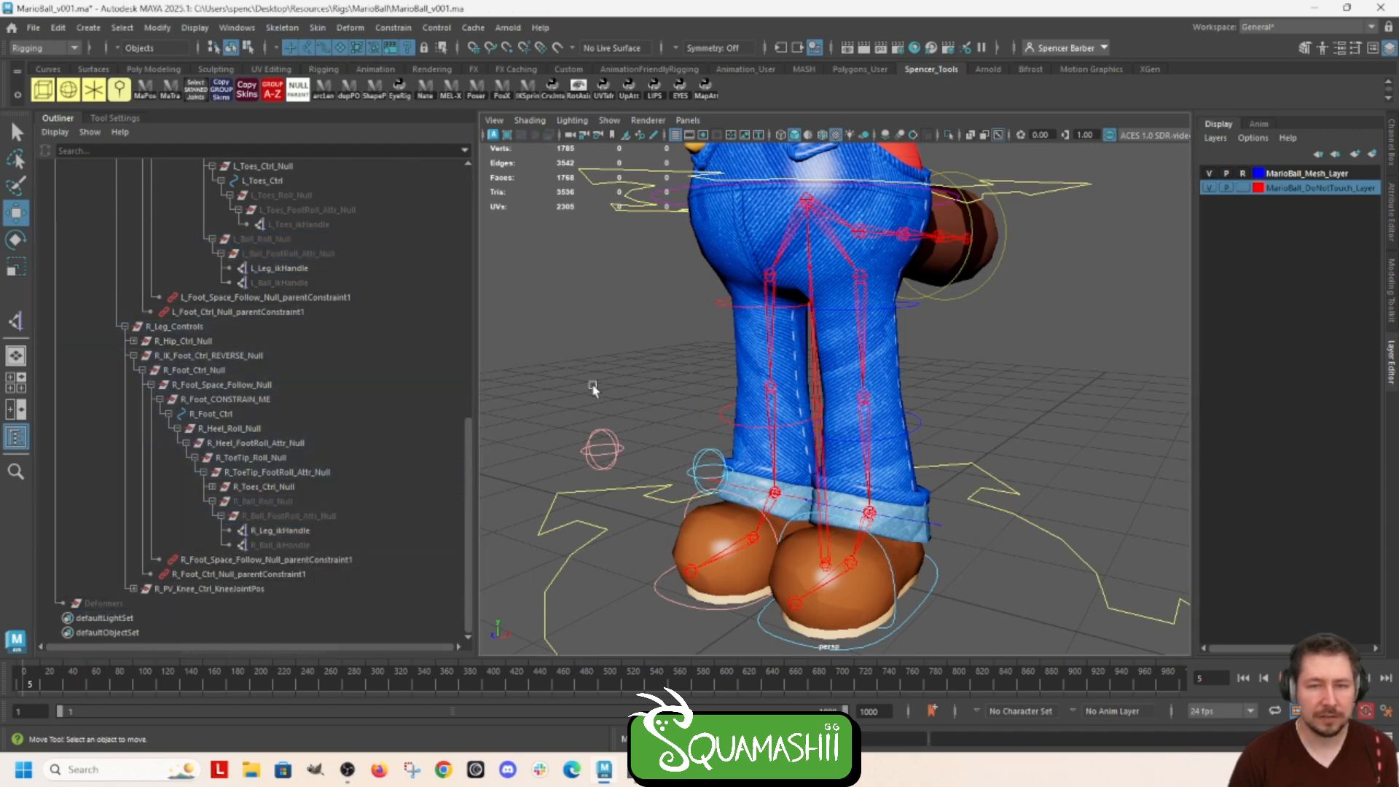
Step: Test the new leg IK by moving the left foot control, and undo the movements
{"action": "left_click_drag", "start_coordinate": [916, 612], "coordinate": [802, 387]}
{"action": "key", "text": "ctrl+z"}
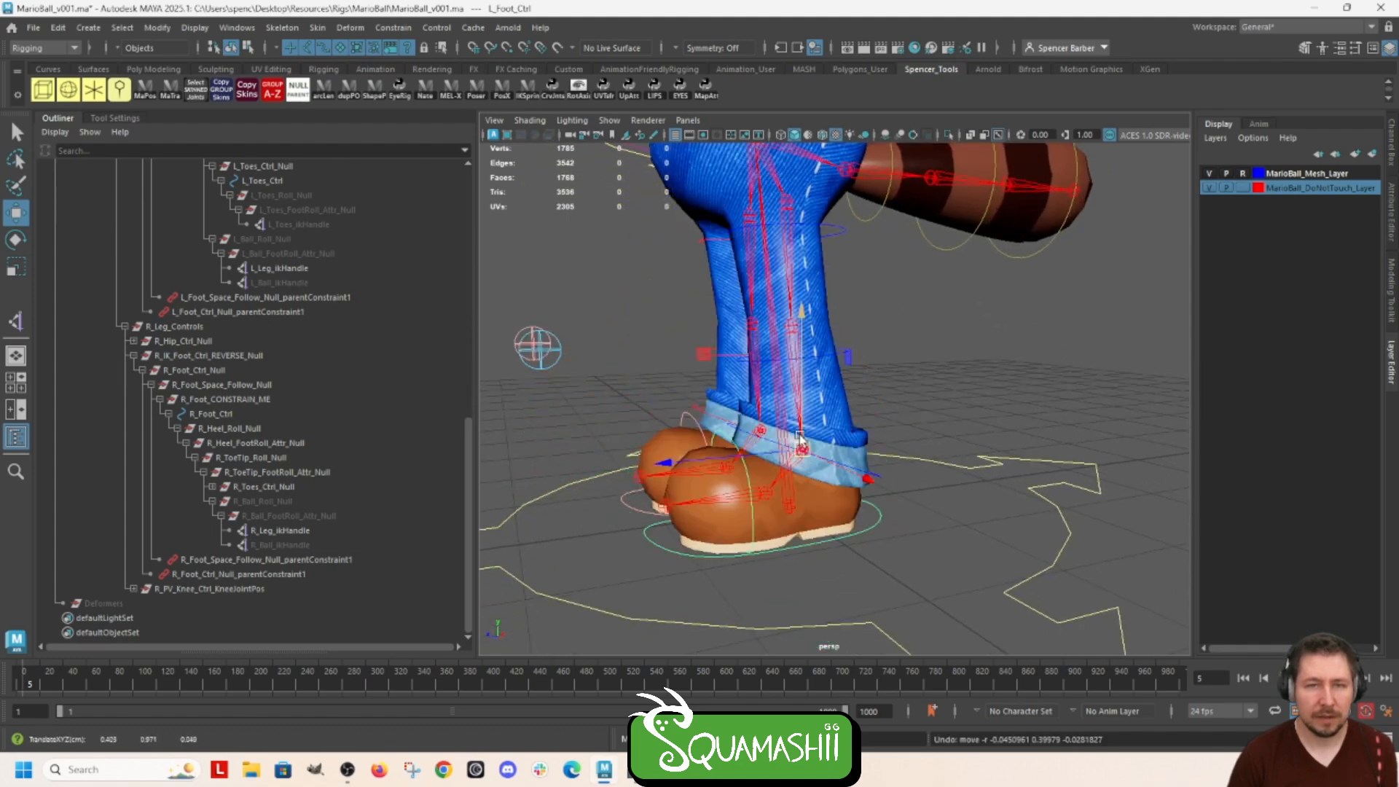
{"action": "left_click_drag", "start_coordinate": [800, 438], "coordinate": [804, 530], "text": "alt"}
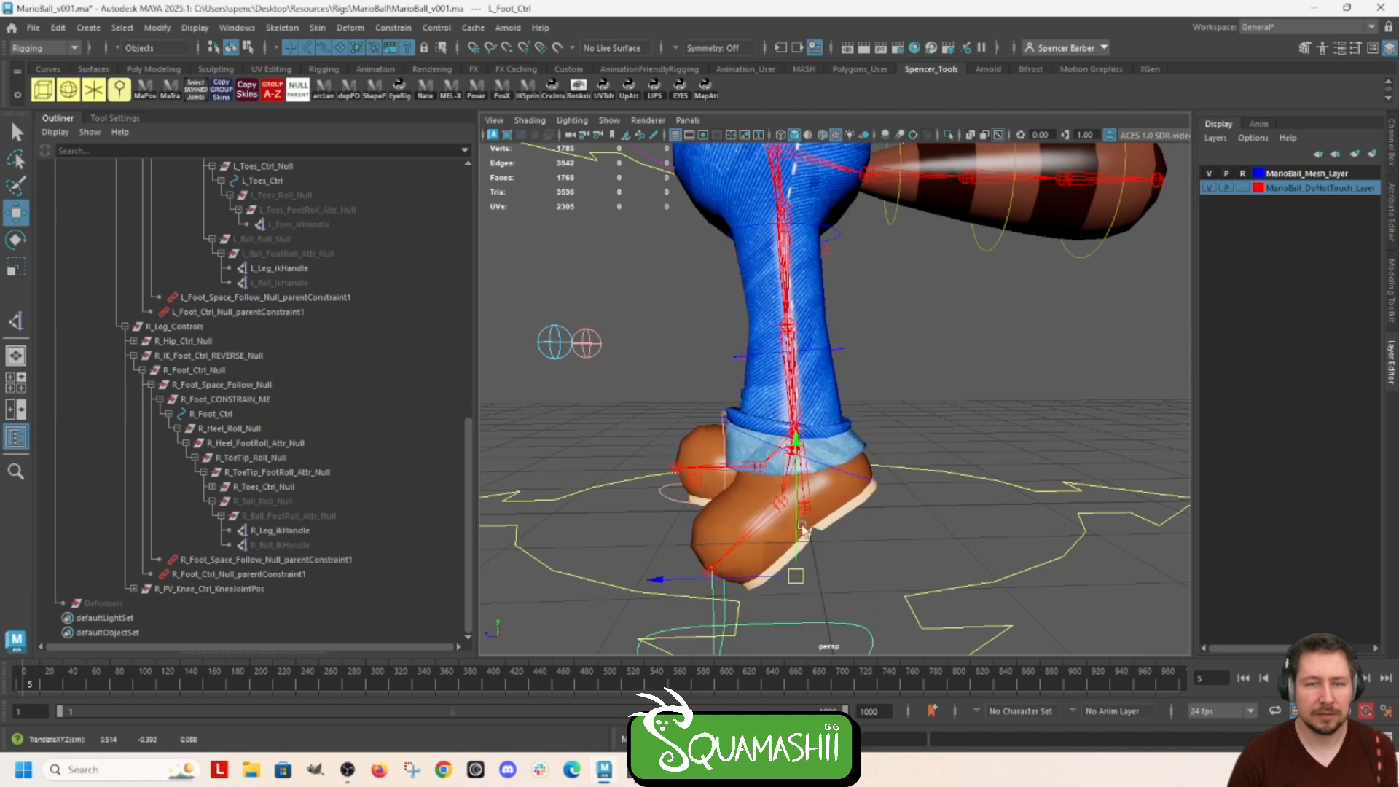
{"action": "key", "text": "ctrl+z"}
{"action": "left_click_drag", "start_coordinate": [797, 447], "coordinate": [826, 493]}
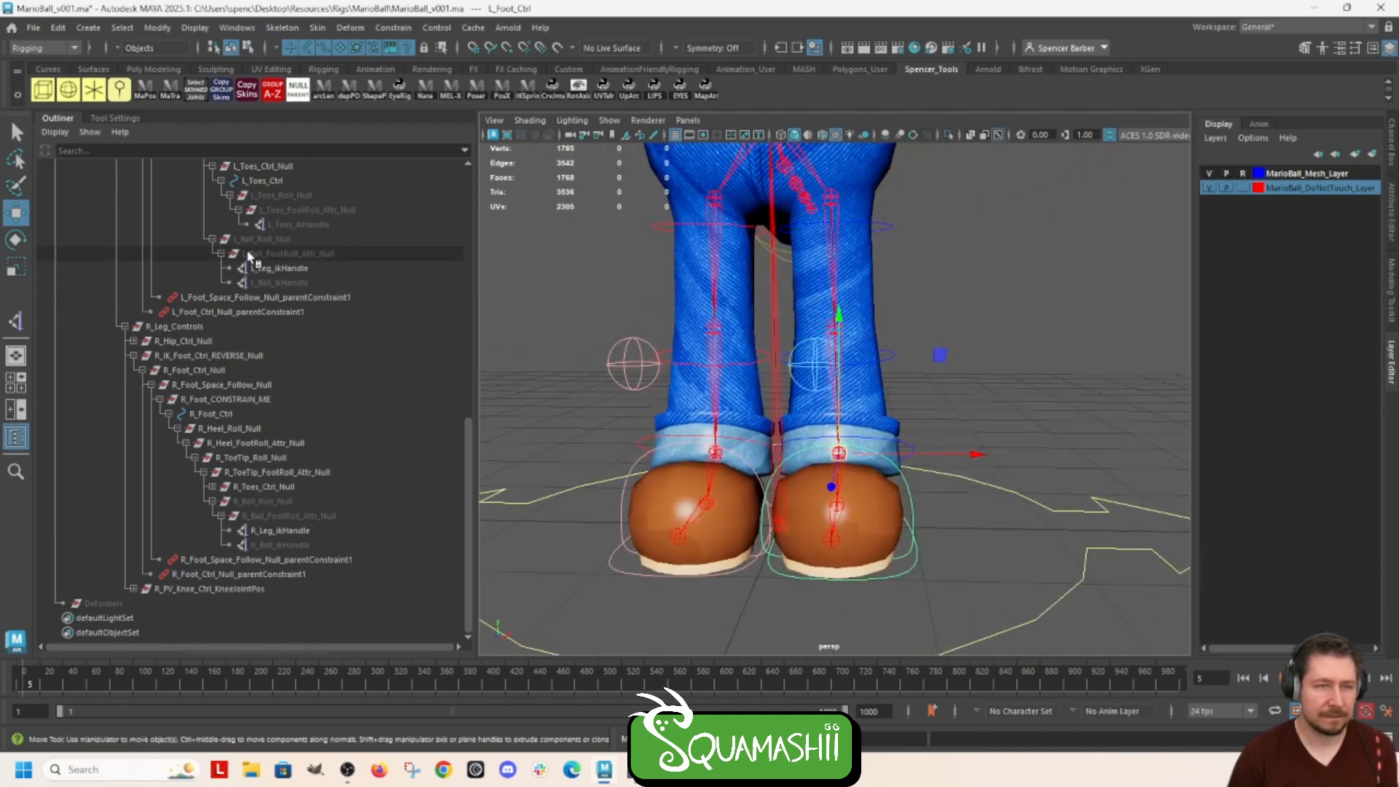
Step: Hide L_Leg_ikHandle and R_Leg_ikHandle
{"action": "left_click", "coordinate": [271, 268]}
{"action": "left_click", "coordinate": [291, 530]}
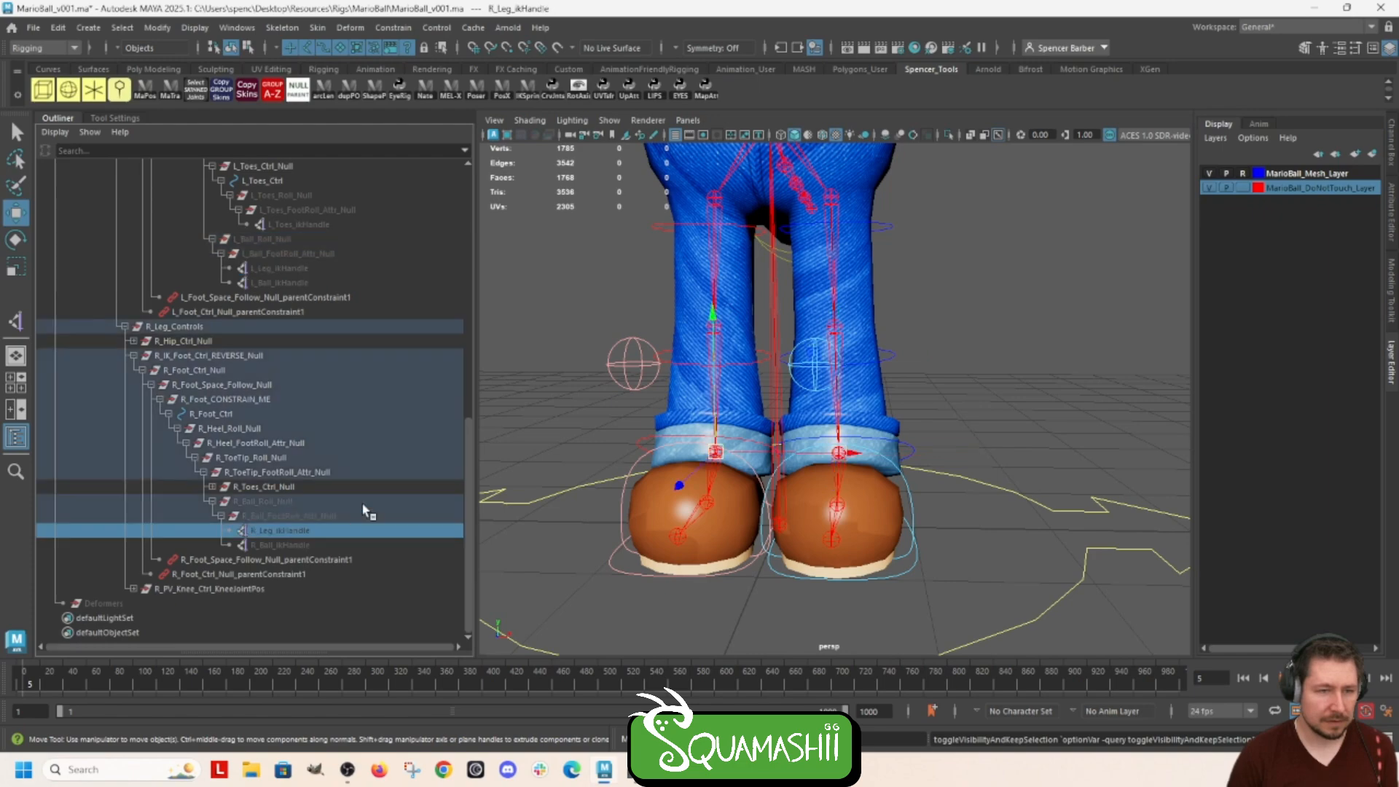
{"action": "left_click", "coordinate": [575, 313]}
{"action": "left_click_drag", "start_coordinate": [575, 312], "coordinate": [679, 438], "text": "alt"}
{"action": "left_click_drag", "start_coordinate": [736, 375], "coordinate": [626, 368], "text": "alt"}
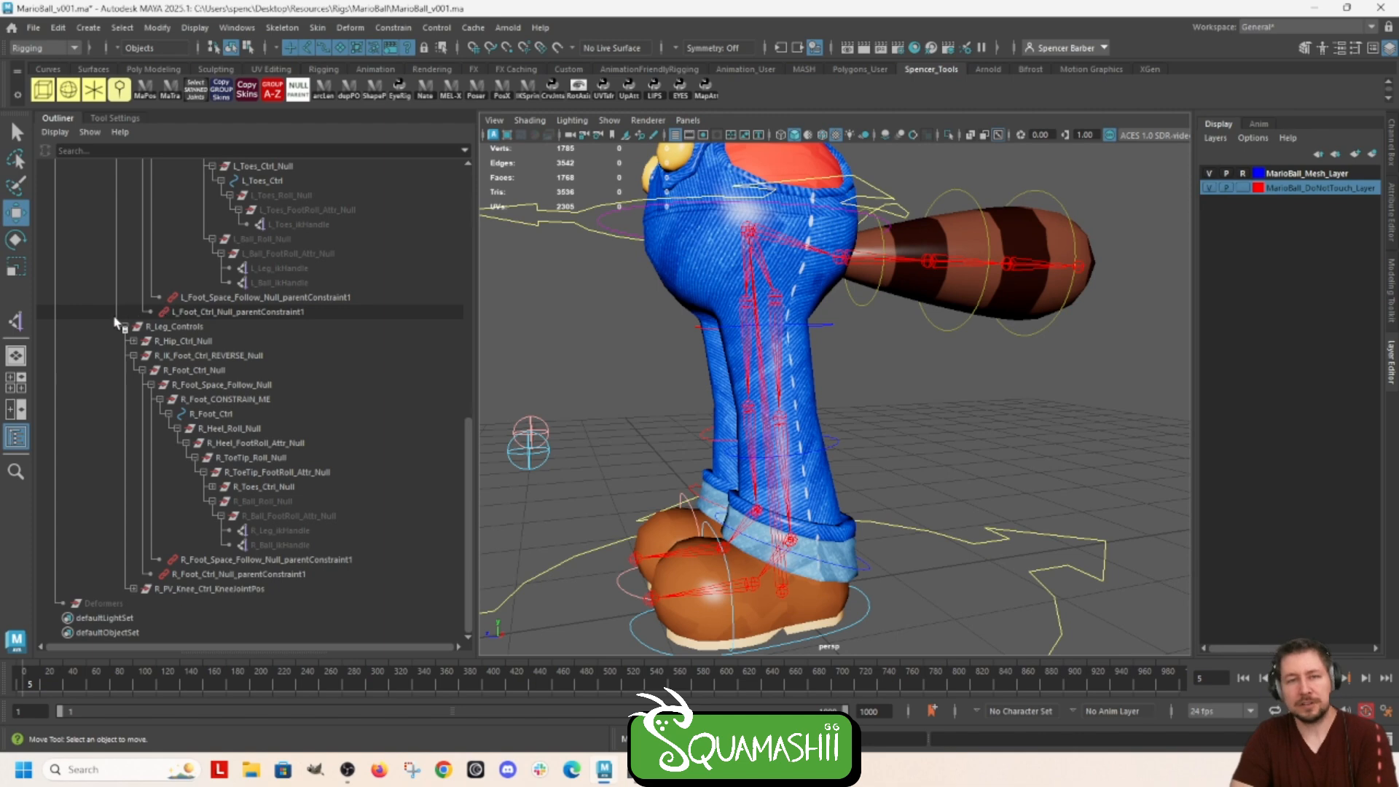
Step: Examine the Translate X values of L_FK_Leg_02 and L_FK_Leg_end in the left FK leg chain
{"action": "left_click_drag", "start_coordinate": [587, 506], "coordinate": [798, 506], "text": "alt"}
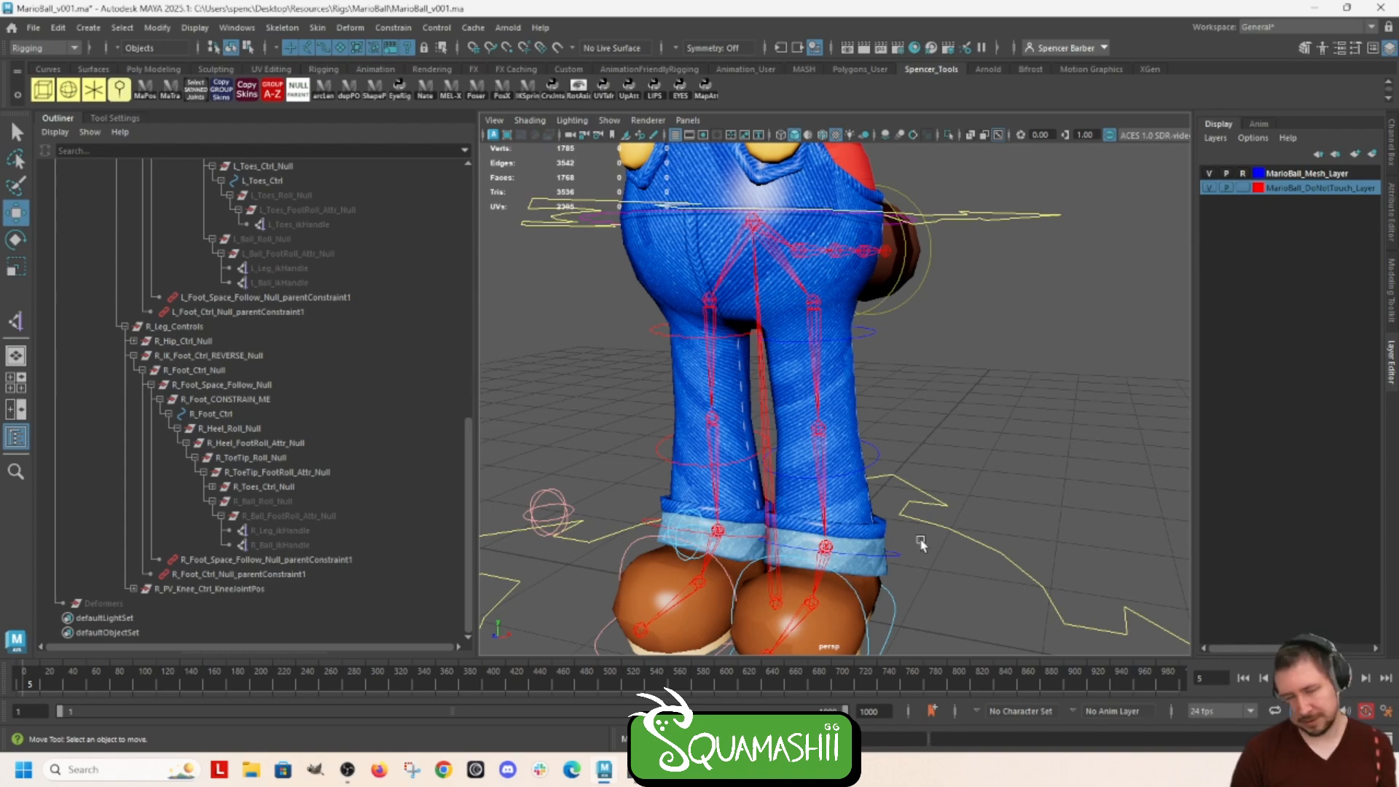
{"action": "left_click_drag", "start_coordinate": [871, 578], "coordinate": [830, 566], "text": "alt"}
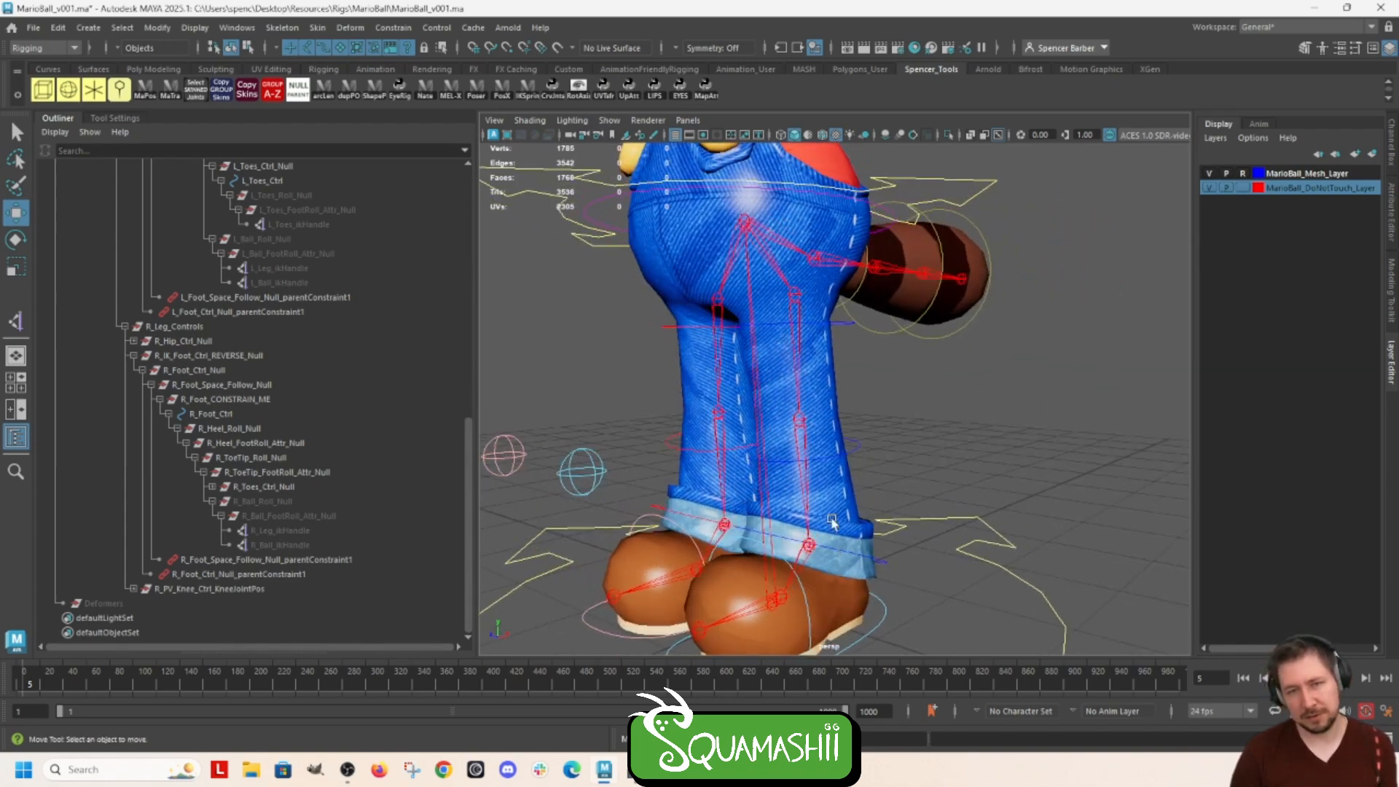
{"action": "left_click", "coordinate": [799, 355]}
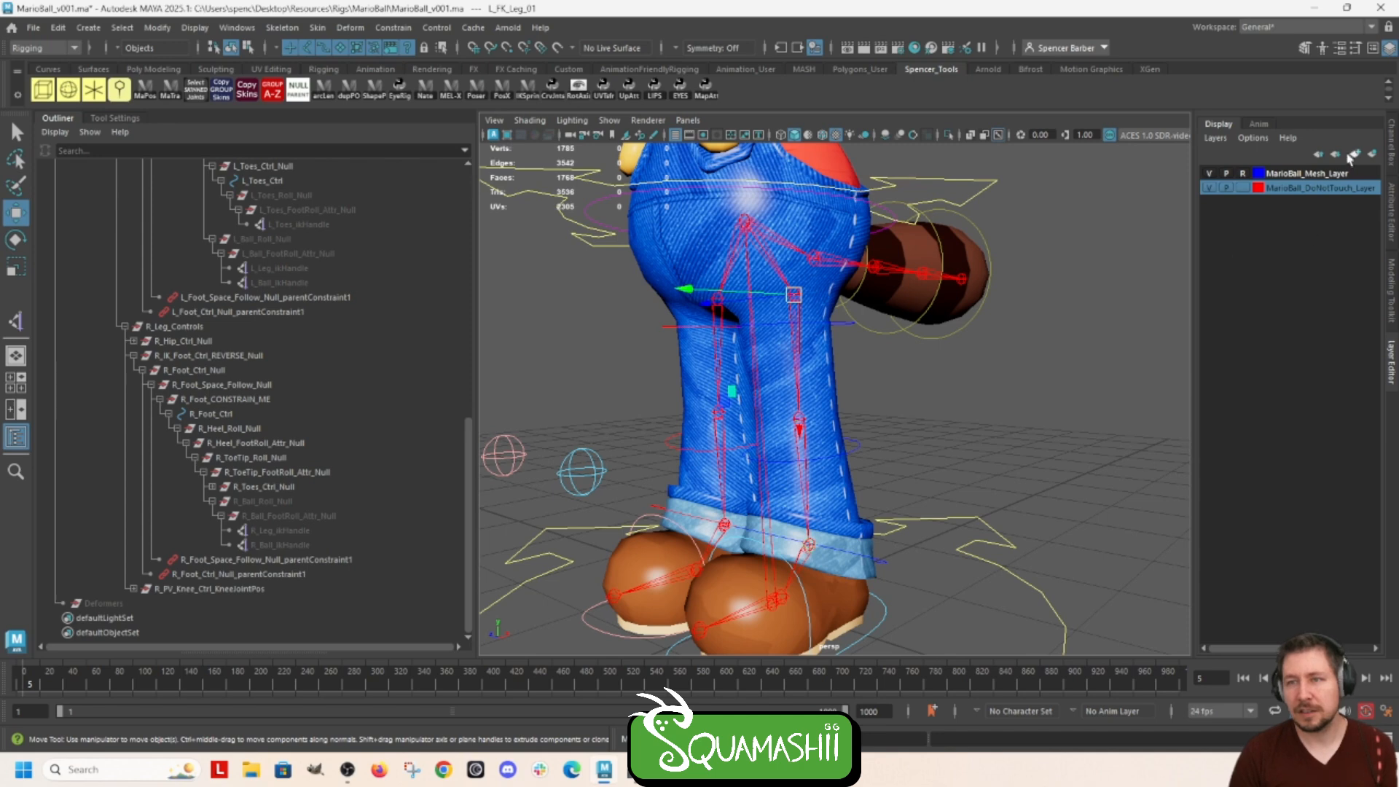
{"action": "left_click", "coordinate": [1391, 140]}
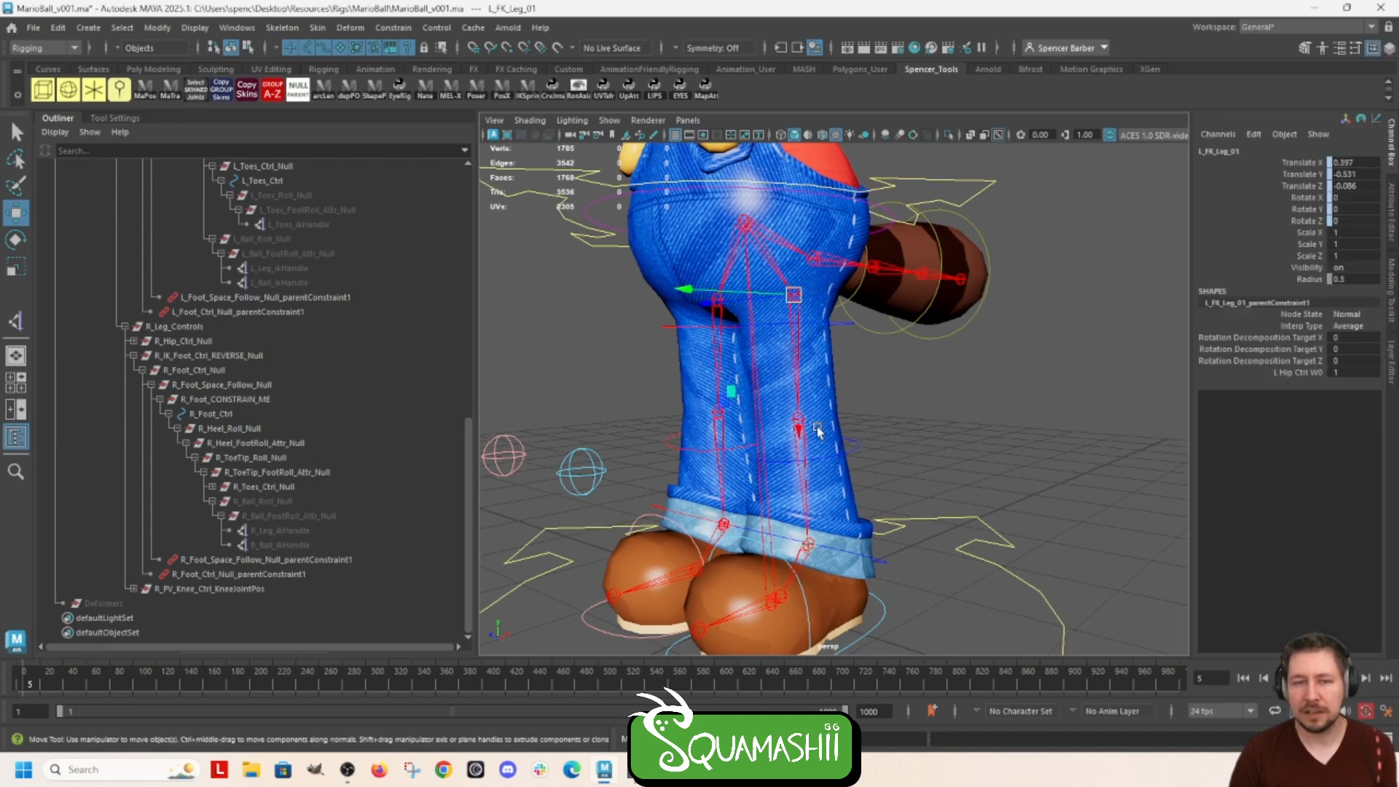
{"action": "key", "text": "f"}
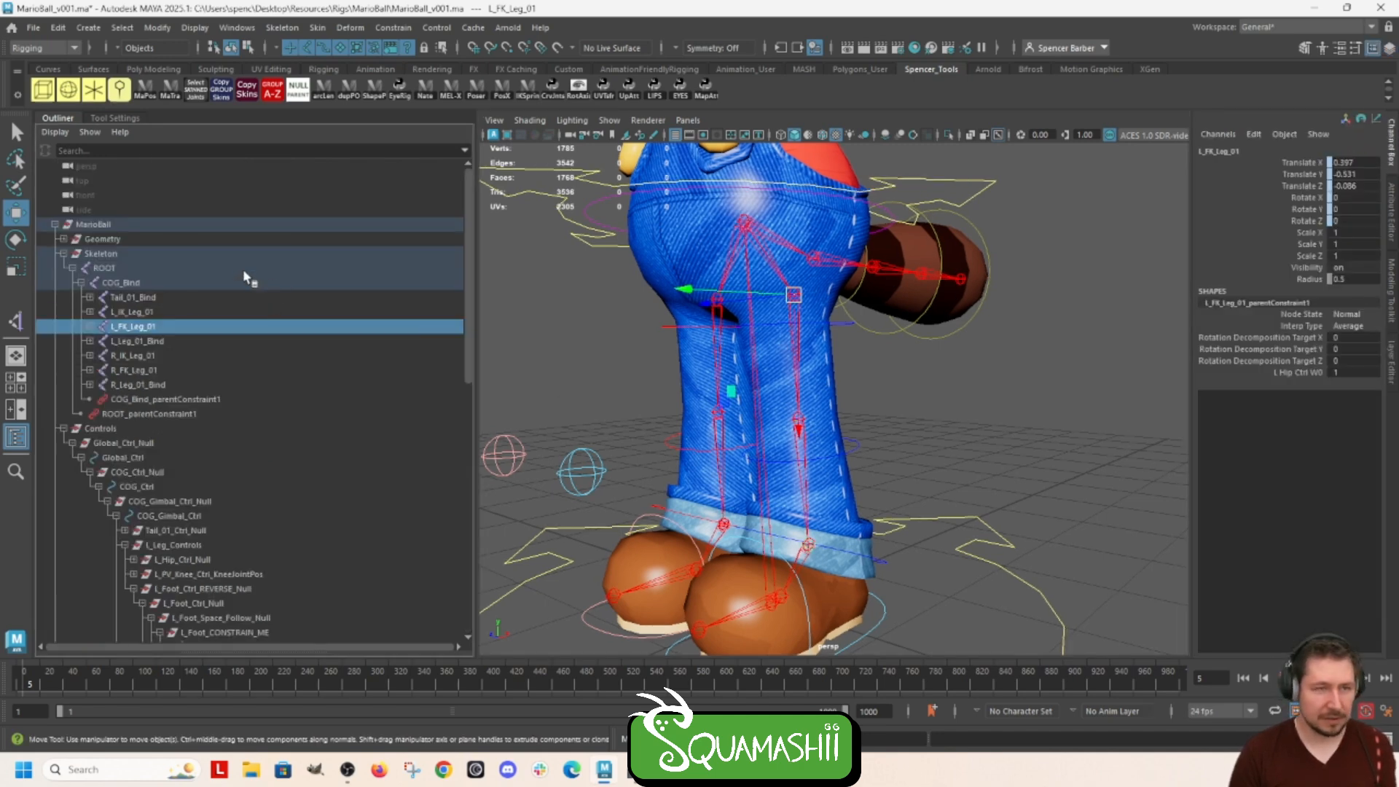
{"action": "left_click", "coordinate": [89, 326]}
{"action": "left_click", "coordinate": [138, 341]}
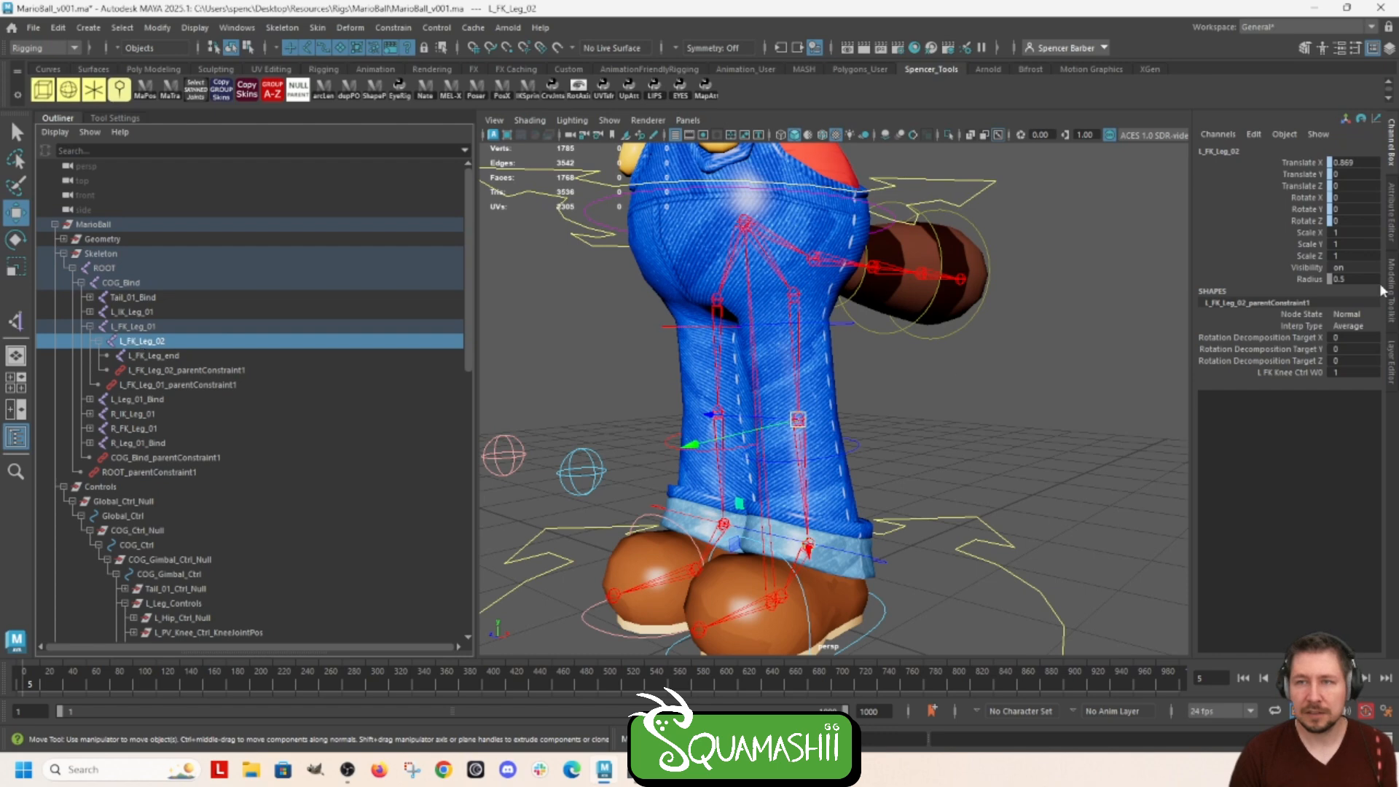
{"action": "double_click", "coordinate": [1355, 162]}
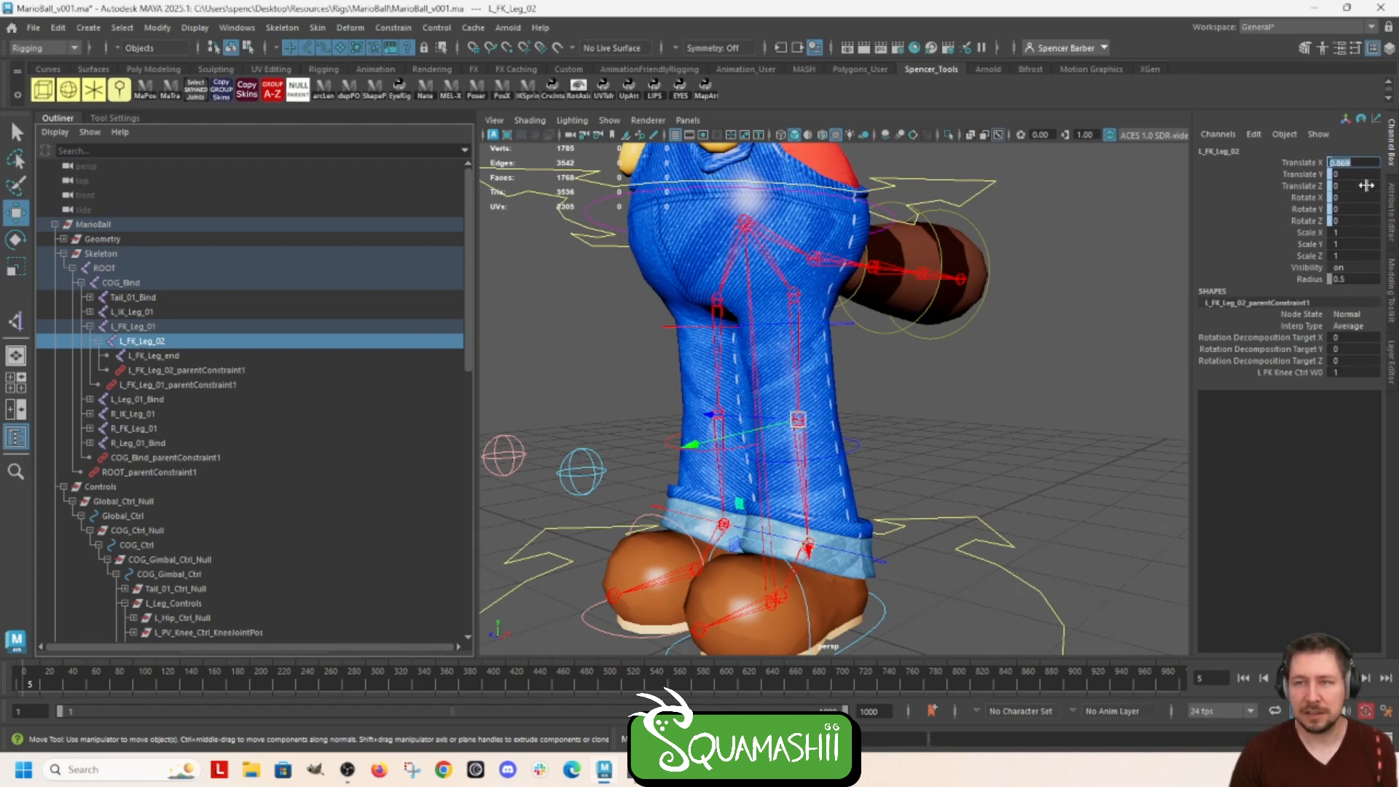
{"action": "left_click", "coordinate": [186, 357]}
{"action": "double_click", "coordinate": [1365, 162]}
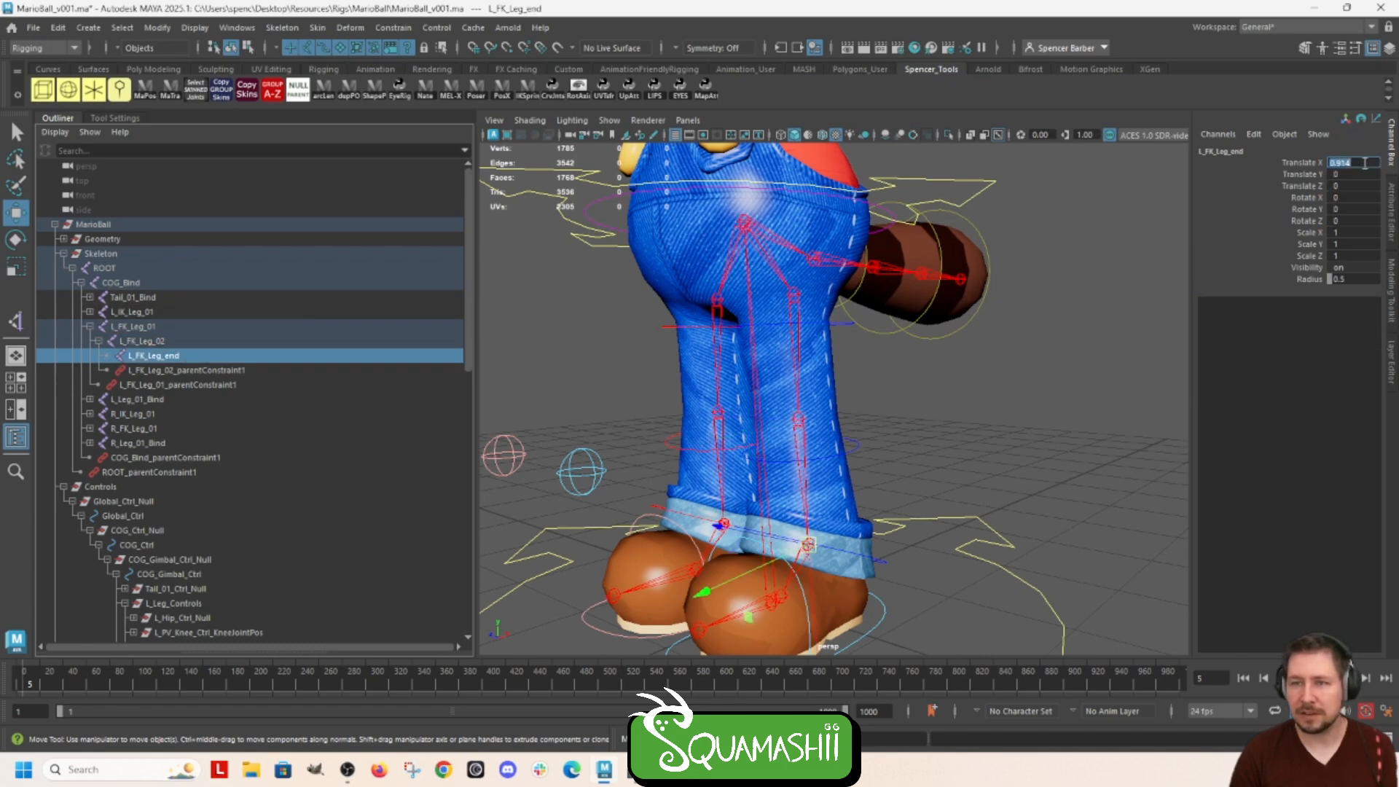
Step: Clear the selection, bring up the Node Editor and enlarge its window to full screen height
{"action": "left_click", "coordinate": [911, 400]}
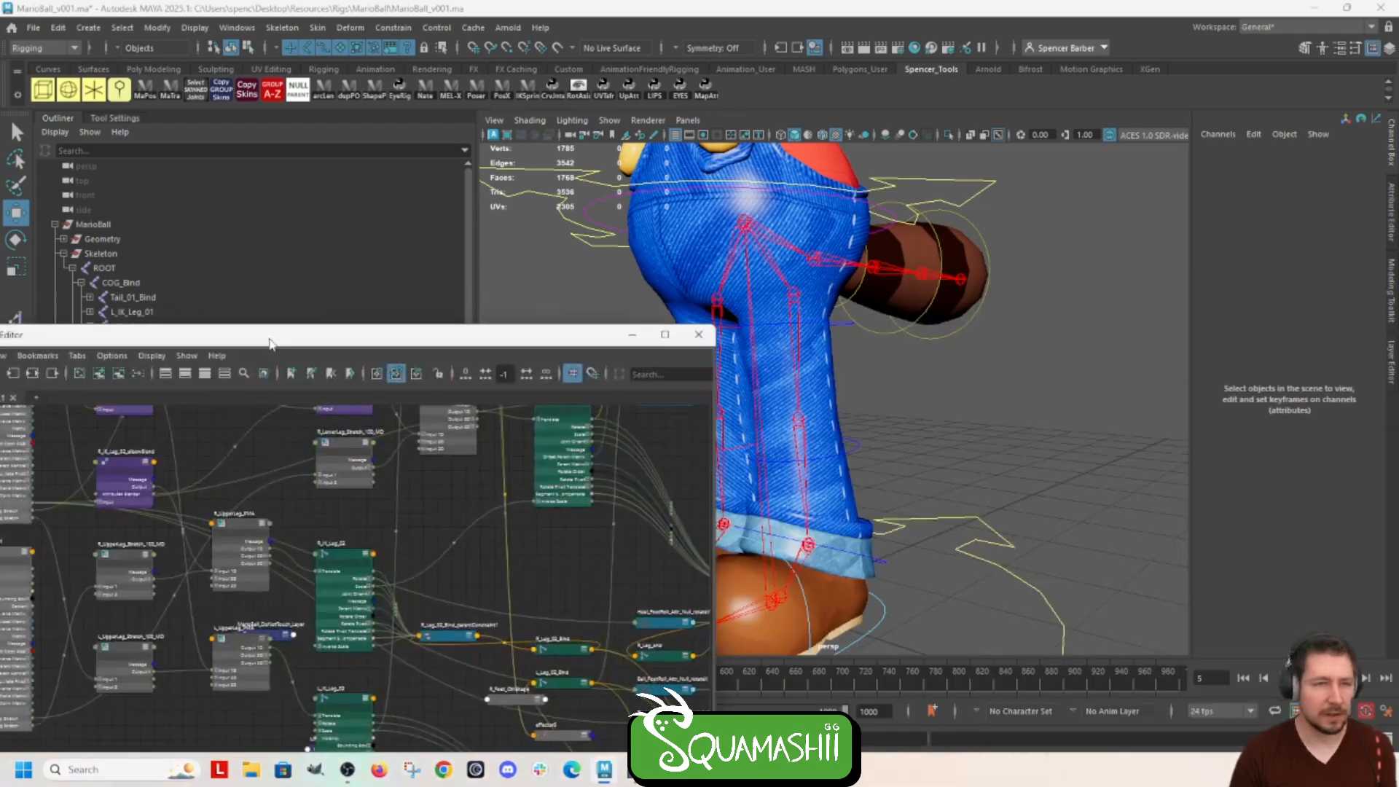
{"action": "left_click_drag", "start_coordinate": [271, 321], "coordinate": [783, 219]}
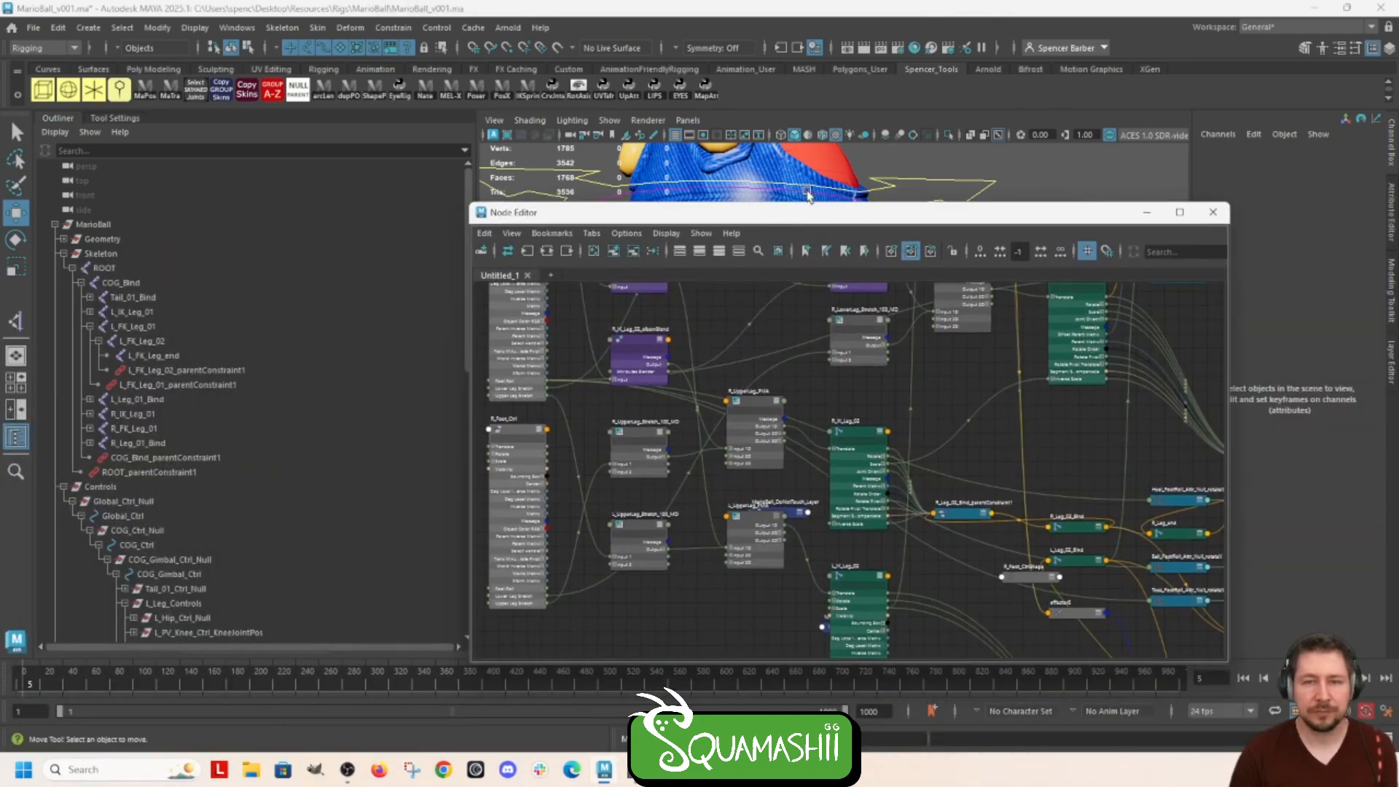
{"action": "double_click", "coordinate": [811, 191]}
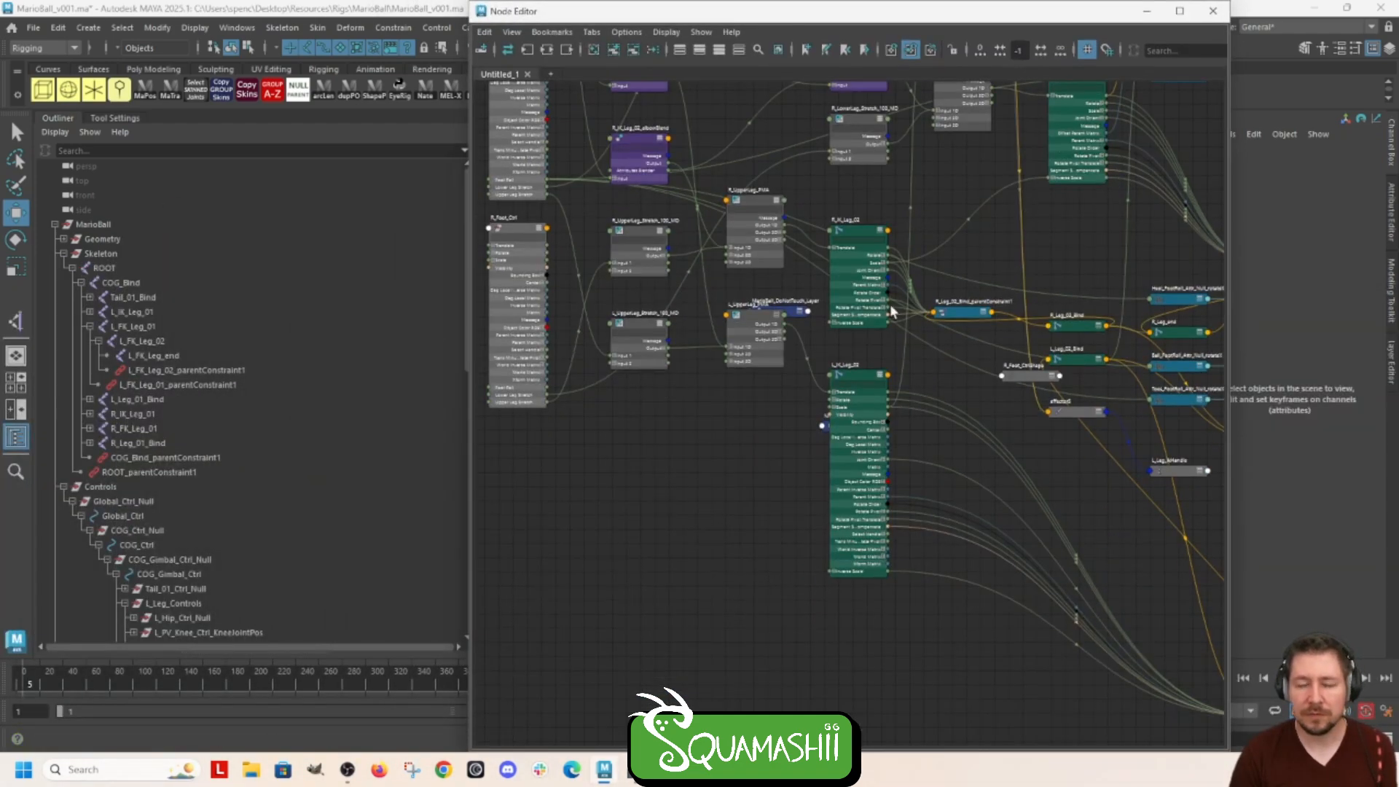
Step: Delete the left and right UpperLeg and LowerLeg Stretch_100_MD and PMA nodes from the leg network
{"action": "middle_click_drag", "start_coordinate": [658, 444], "coordinate": [820, 649]}
{"action": "scroll", "coordinate": [820, 648], "scroll_direction": "up", "scroll_amount": 3}
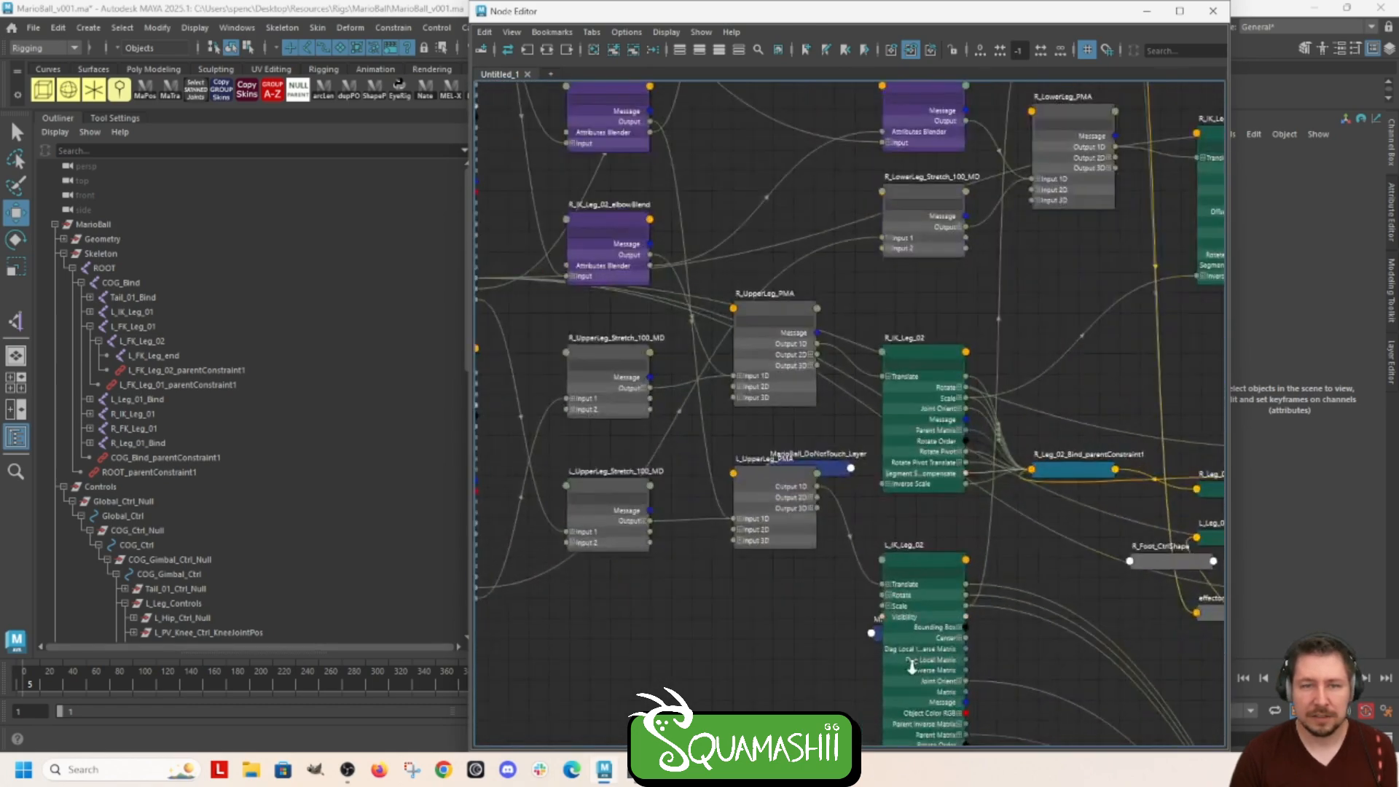
{"action": "middle_click_drag", "start_coordinate": [729, 210], "coordinate": [881, 268]}
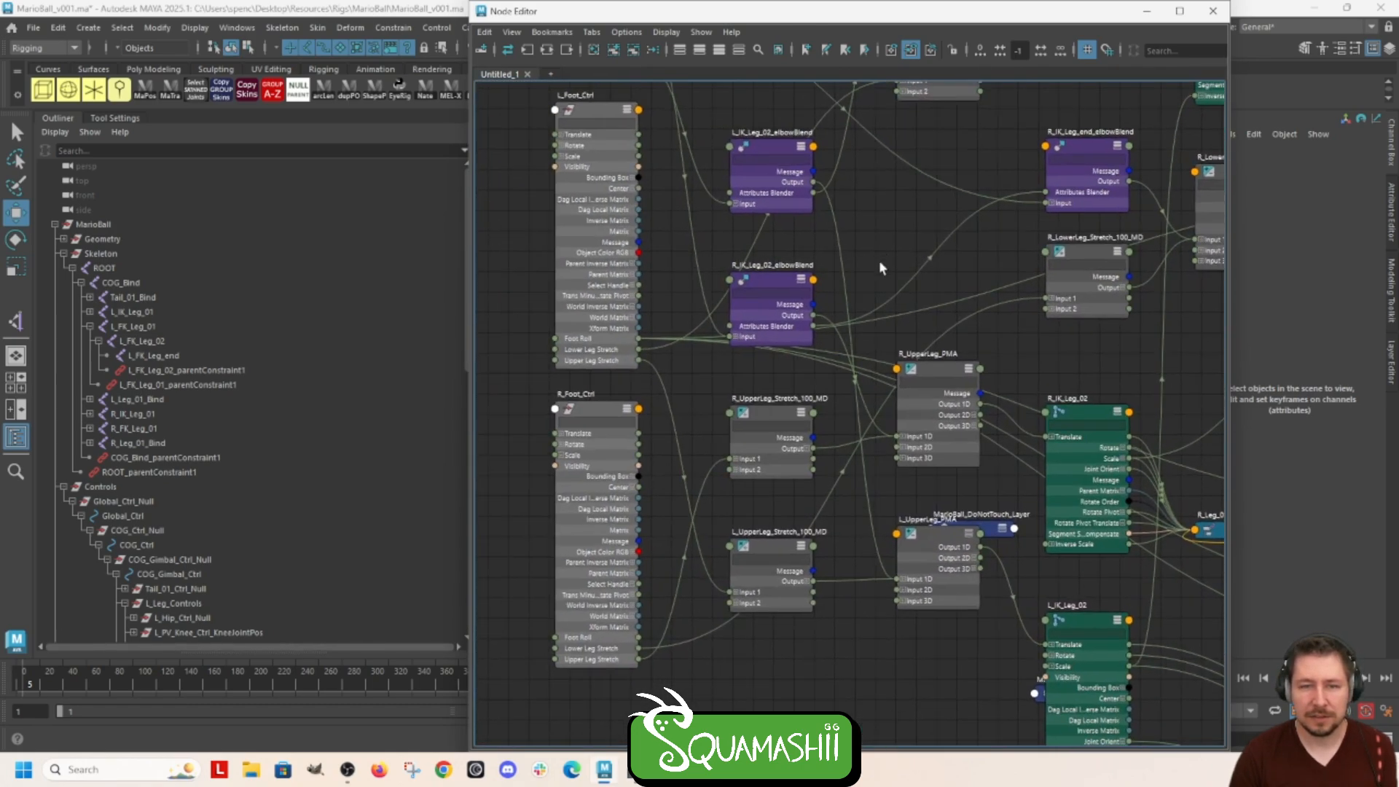
{"action": "left_click", "coordinate": [765, 550]}
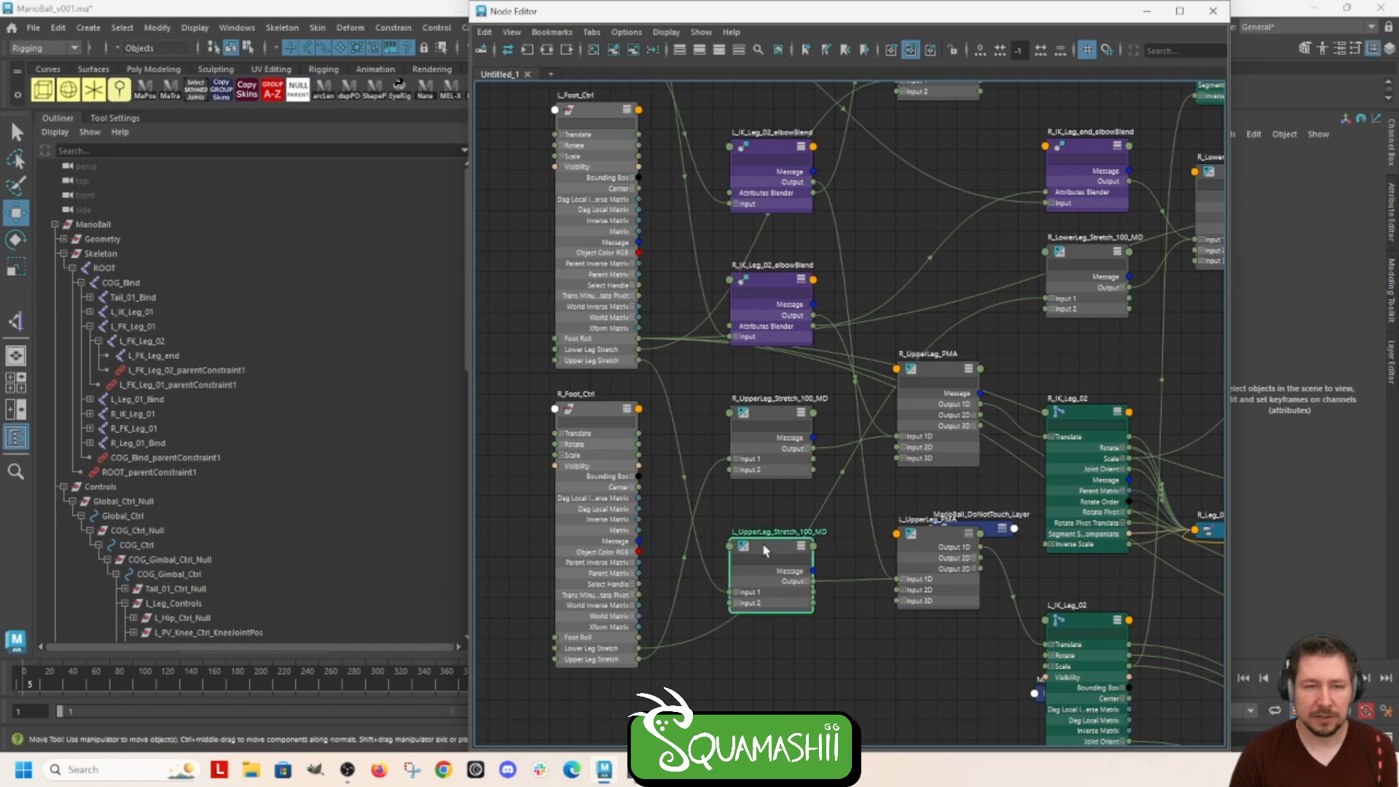
{"action": "left_click", "coordinate": [776, 411], "text": "shift"}
{"action": "left_click", "coordinate": [938, 370], "text": "shift"}
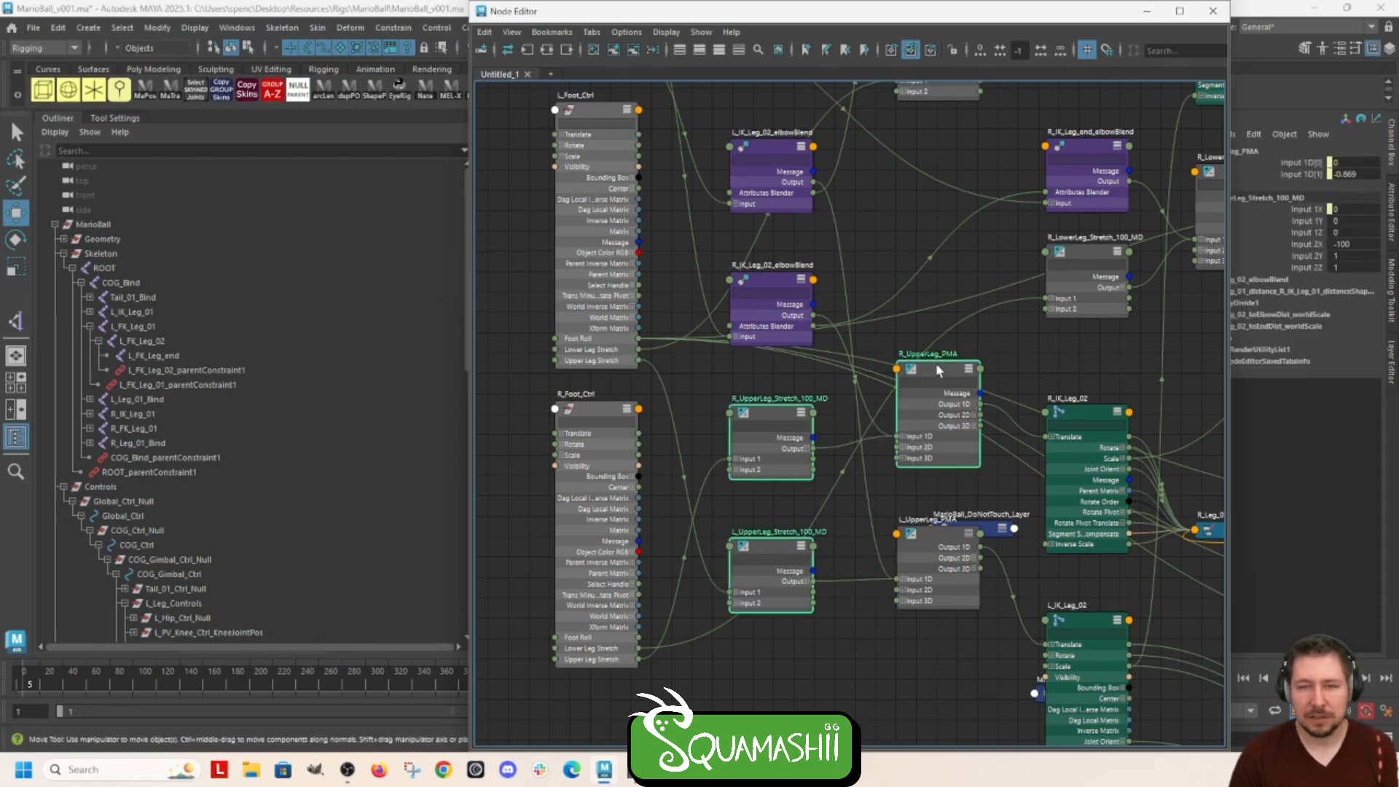
{"action": "left_click", "coordinate": [938, 534], "text": "shift"}
{"action": "middle_click_drag", "start_coordinate": [902, 414], "coordinate": [897, 640]}
{"action": "middle_click_drag", "start_coordinate": [860, 467], "coordinate": [599, 543]}
{"action": "middle_click_drag", "start_coordinate": [696, 563], "coordinate": [625, 541]}
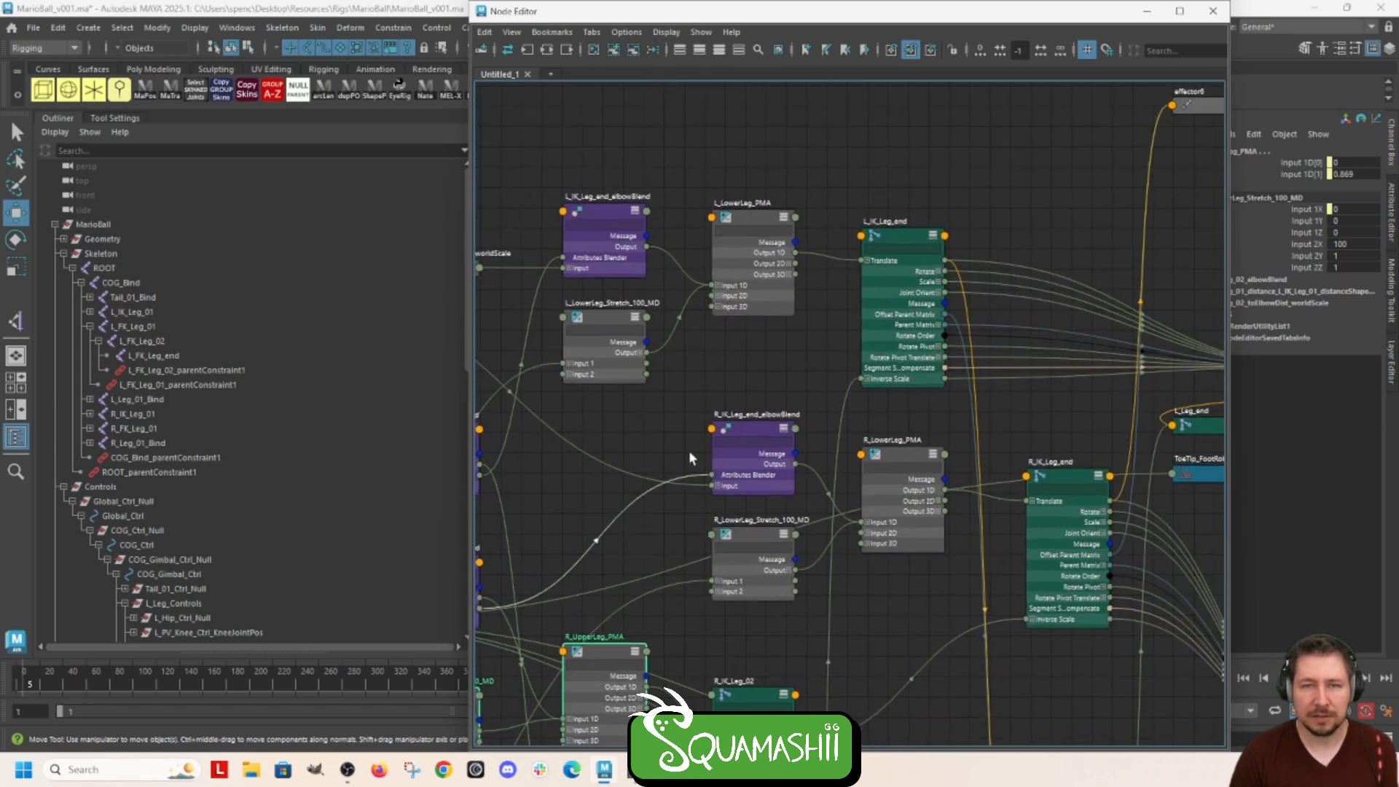
{"action": "left_click", "coordinate": [709, 298], "text": "shift"}
{"action": "left_click", "coordinate": [596, 320], "text": "shift"}
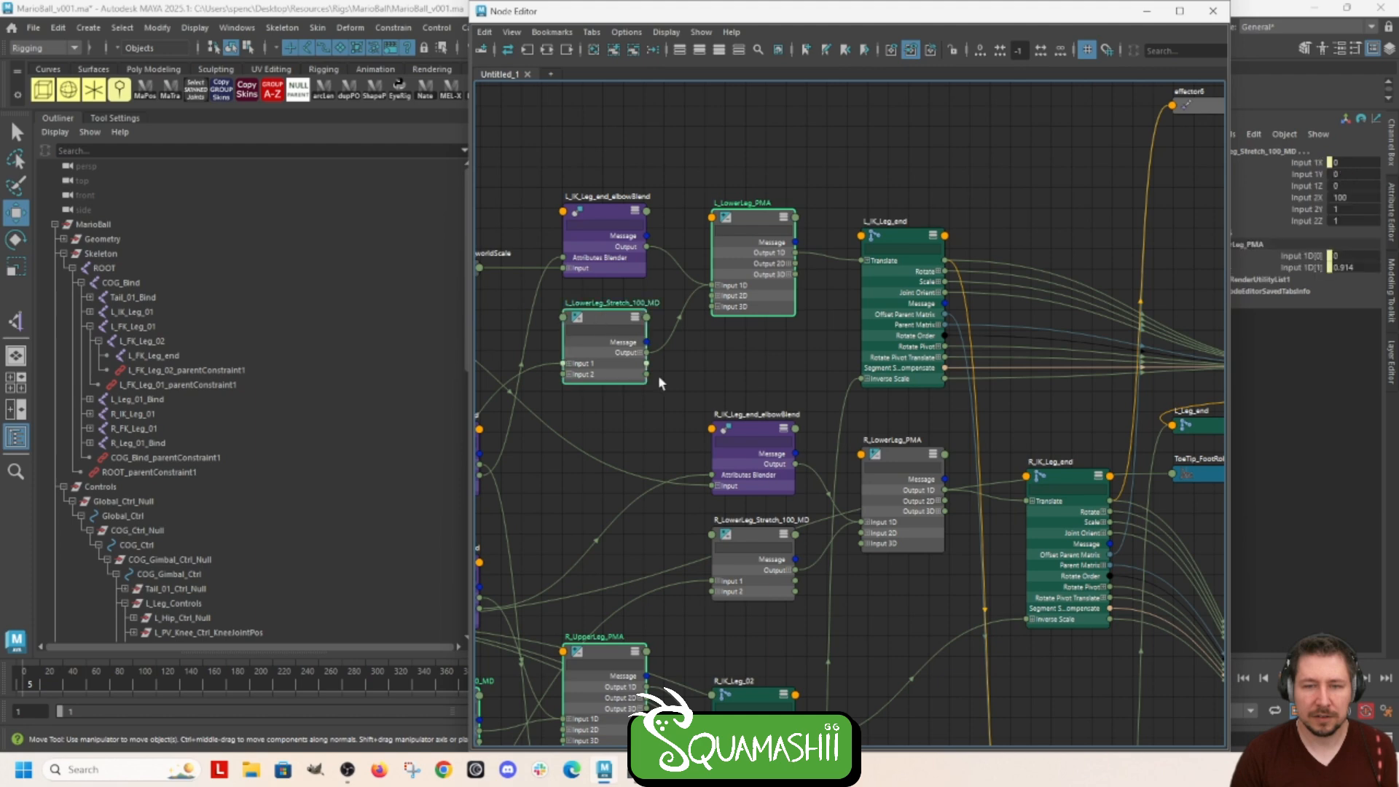
{"action": "left_click", "coordinate": [786, 533], "text": "shift"}
{"action": "left_click", "coordinate": [911, 459], "text": "shift"}
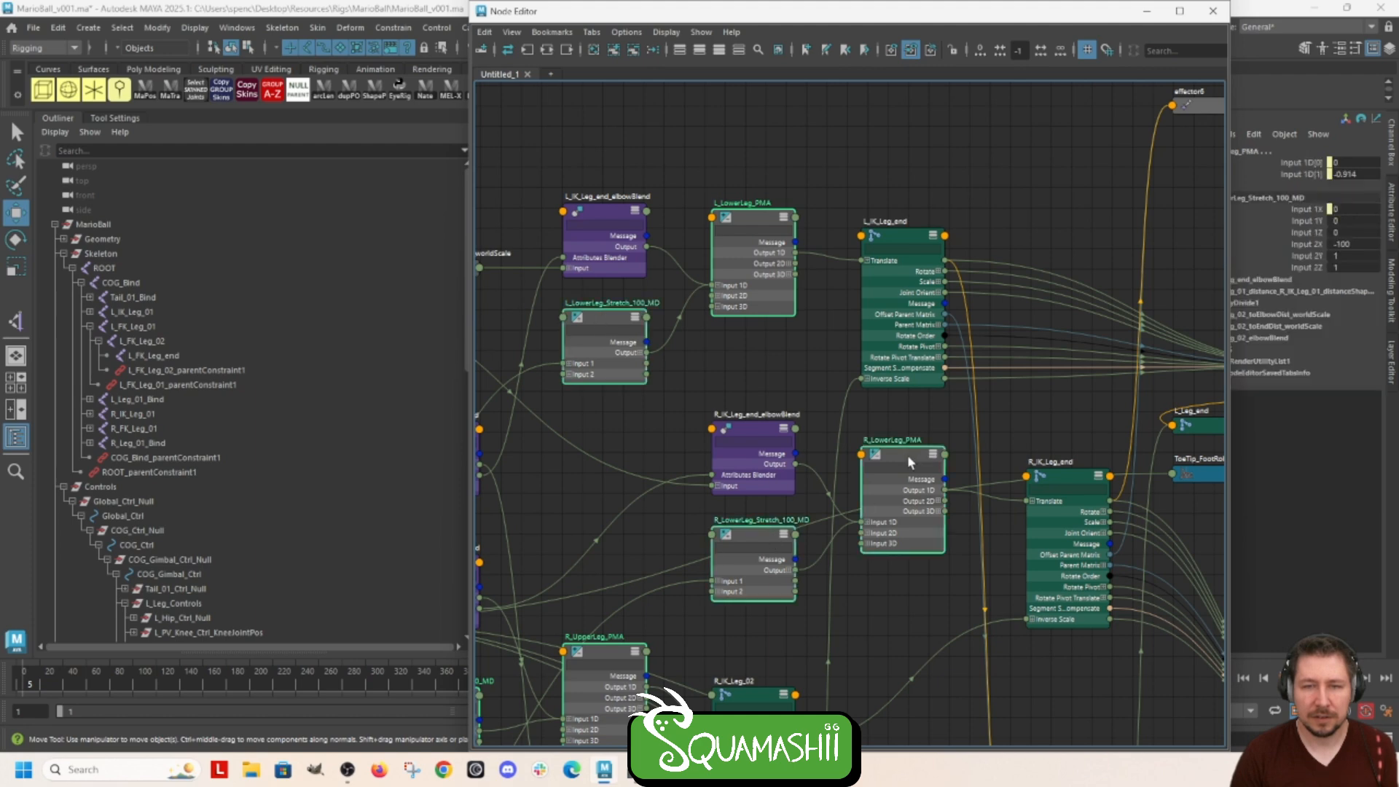
{"action": "middle_click_drag", "start_coordinate": [907, 602], "coordinate": [870, 435]}
{"action": "scroll", "coordinate": [946, 503], "scroll_direction": "down", "scroll_amount": 5}
{"action": "left_click", "coordinate": [833, 500]}
{"action": "key", "text": "ctrl+z"}
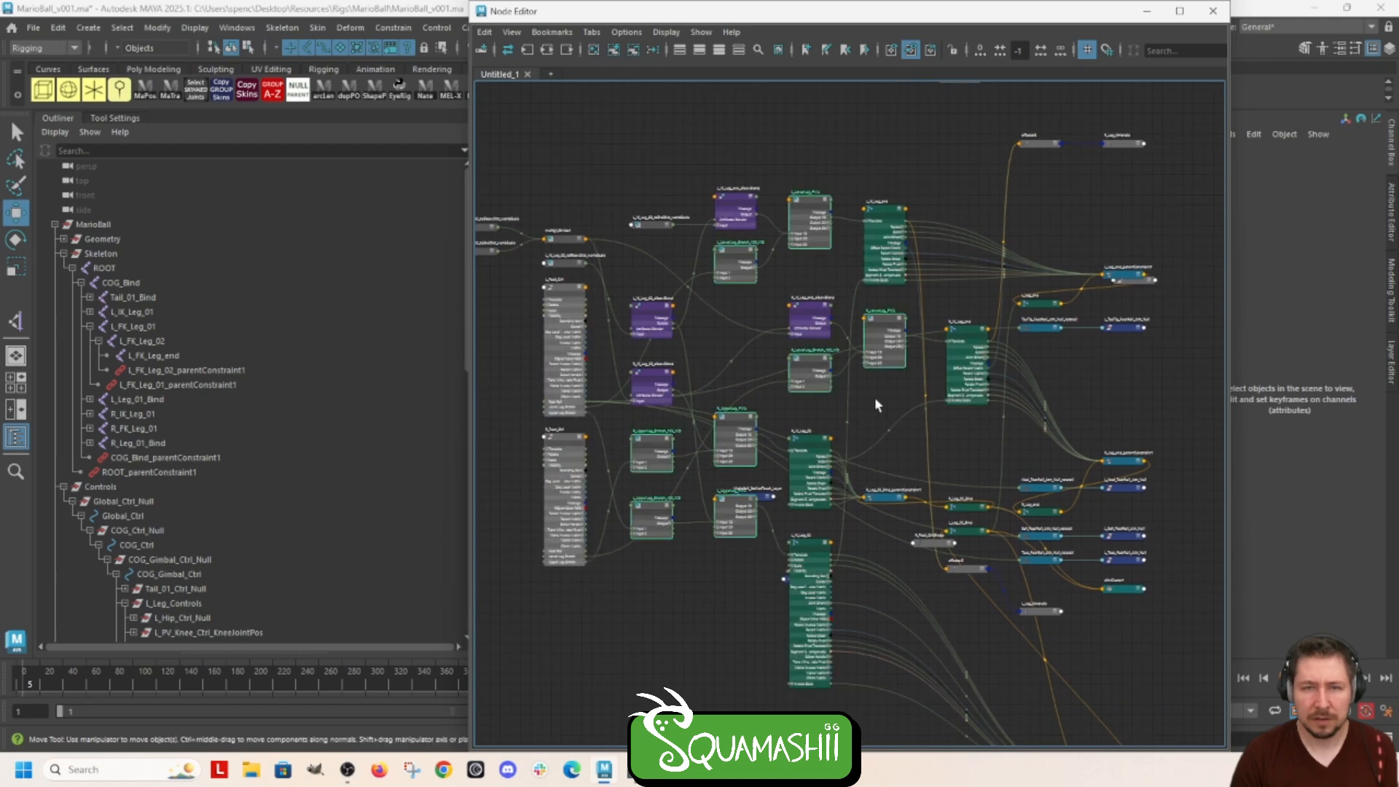
{"action": "key", "text": "Delete"}
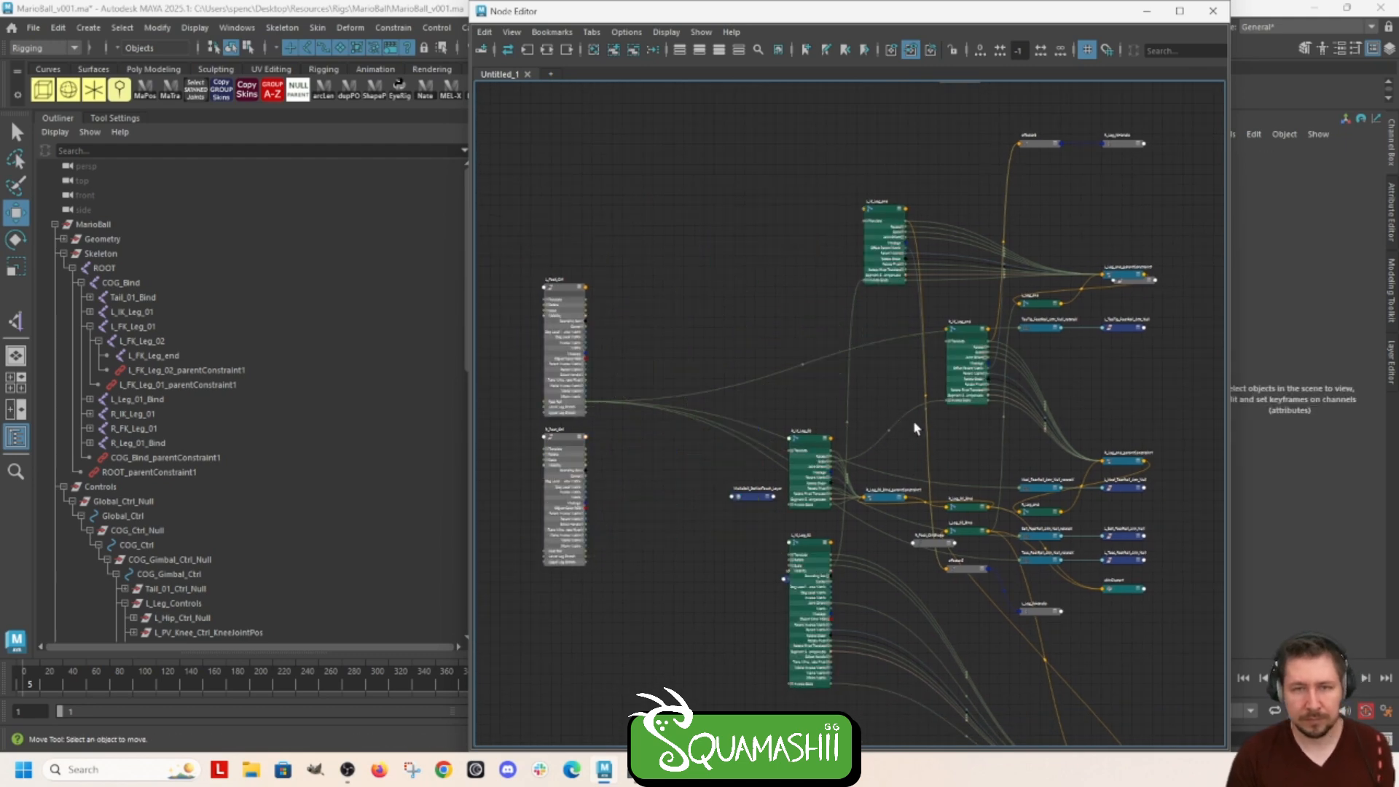
{"action": "key", "text": "ctrl+z"}
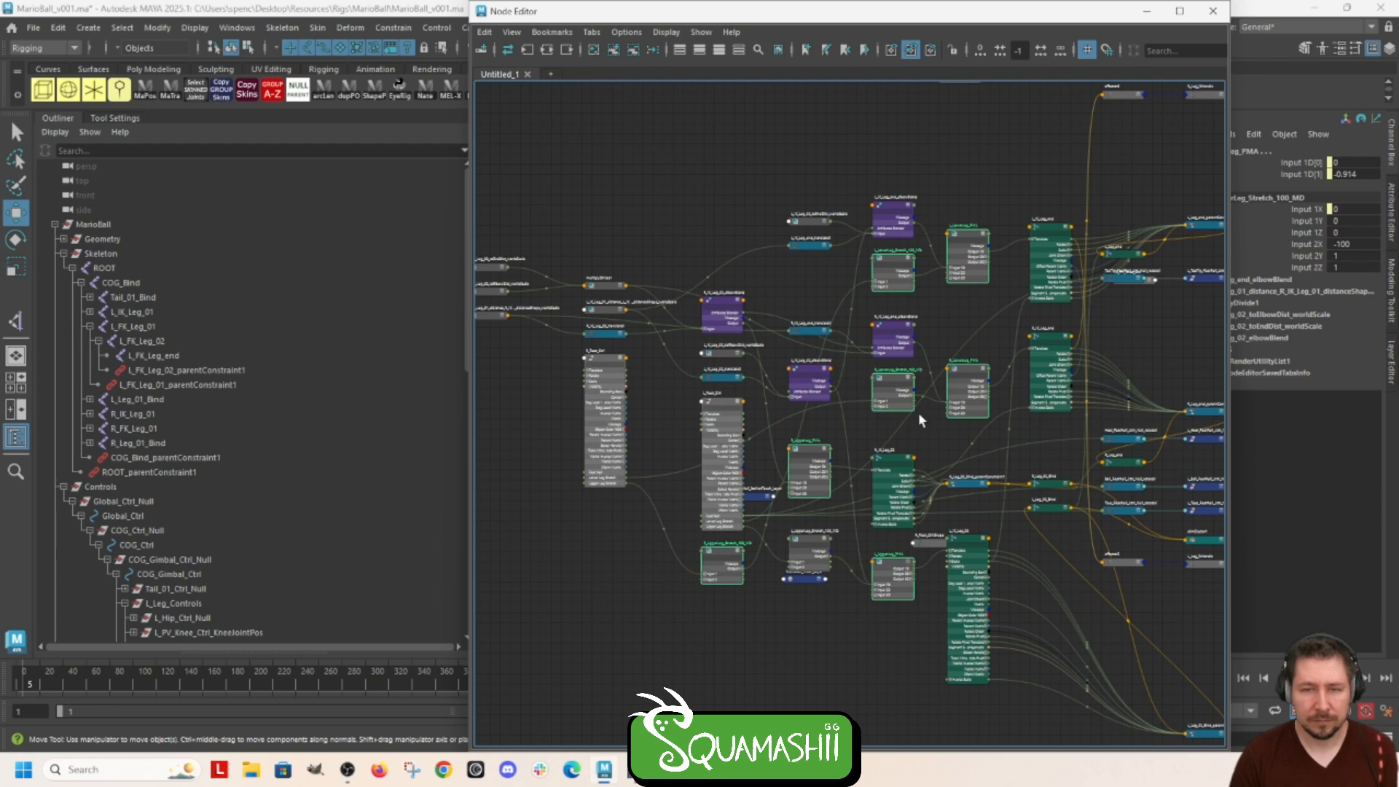
{"action": "key", "text": "Delete"}
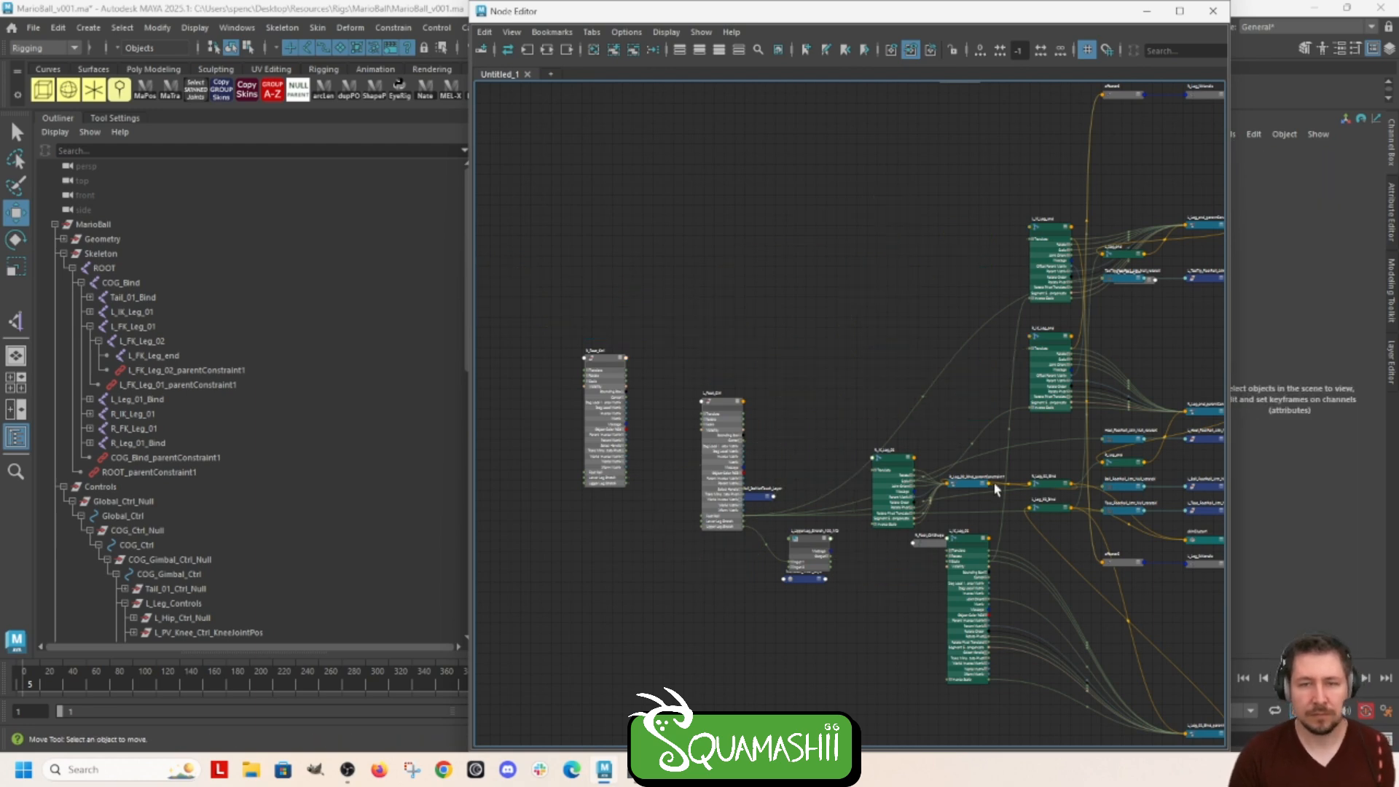
Step: Select L_Foot_Ctrl and R_Foot_Ctrl in the node graph, and add Global_Ctrl to the selection in the viewport
{"action": "scroll", "coordinate": [997, 489], "scroll_direction": "up", "scroll_amount": 10}
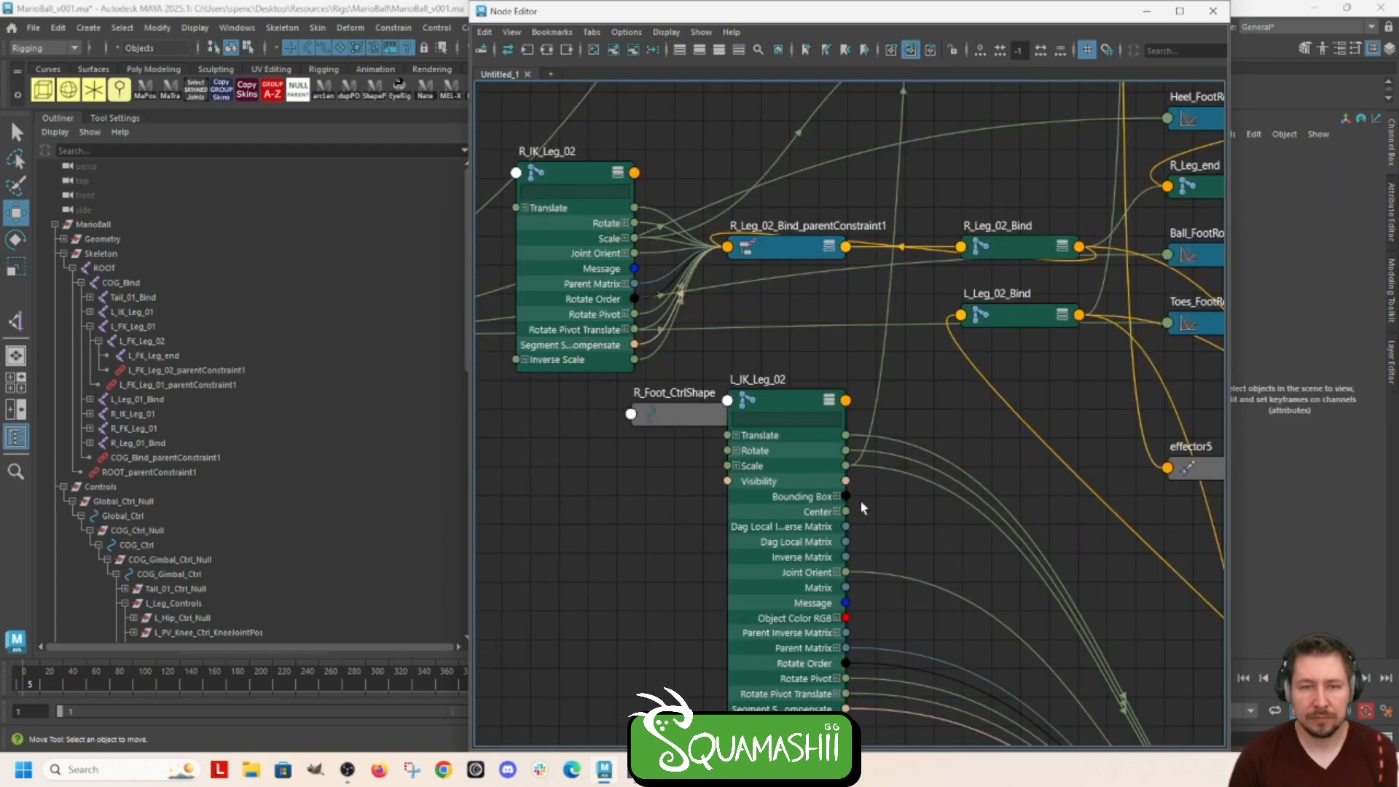
{"action": "scroll", "coordinate": [928, 414], "scroll_direction": "down", "scroll_amount": 3}
{"action": "middle_click_drag", "start_coordinate": [977, 402], "coordinate": [737, 671], "text": "alt"}
{"action": "middle_click_drag", "start_coordinate": [745, 479], "coordinate": [634, 408], "text": "alt"}
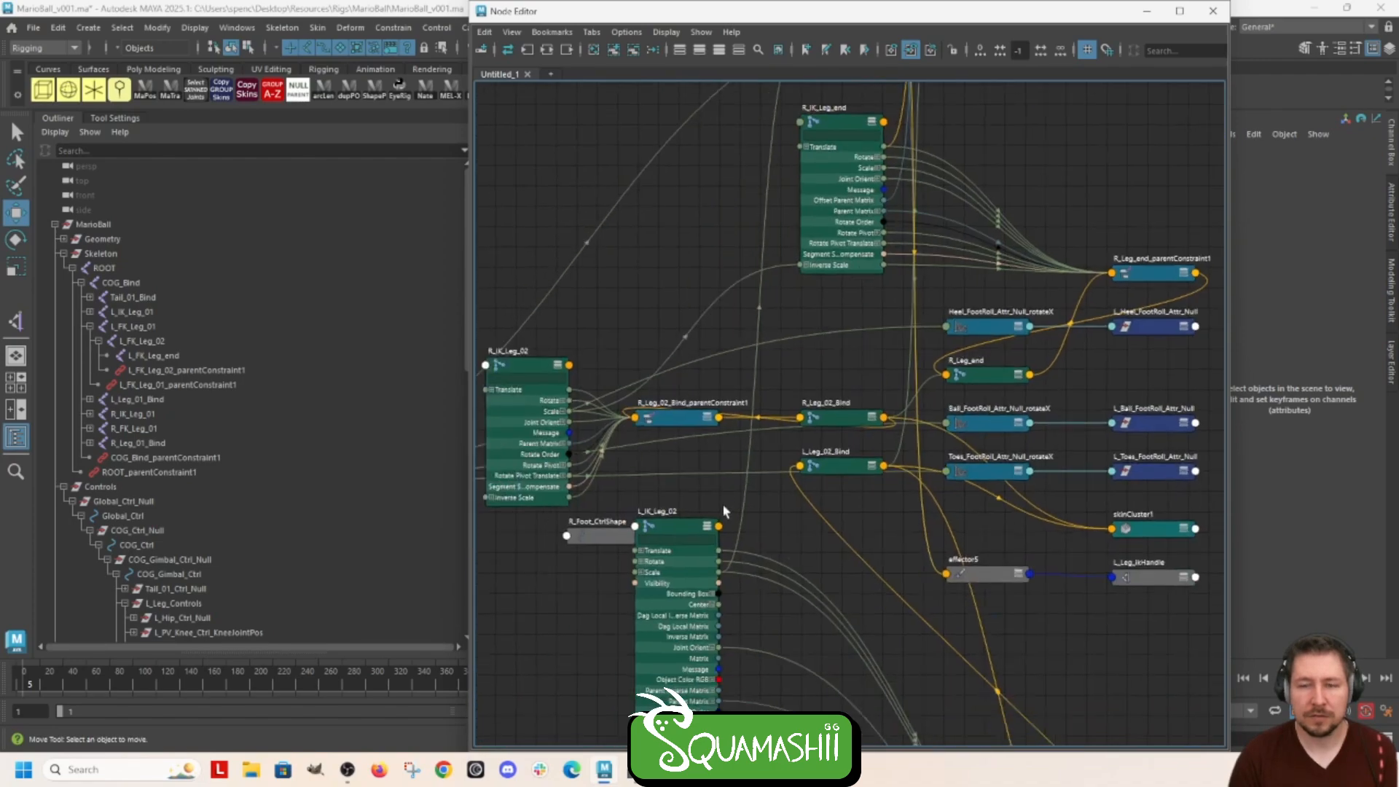
{"action": "middle_click_drag", "start_coordinate": [635, 732], "coordinate": [1105, 733], "text": "alt"}
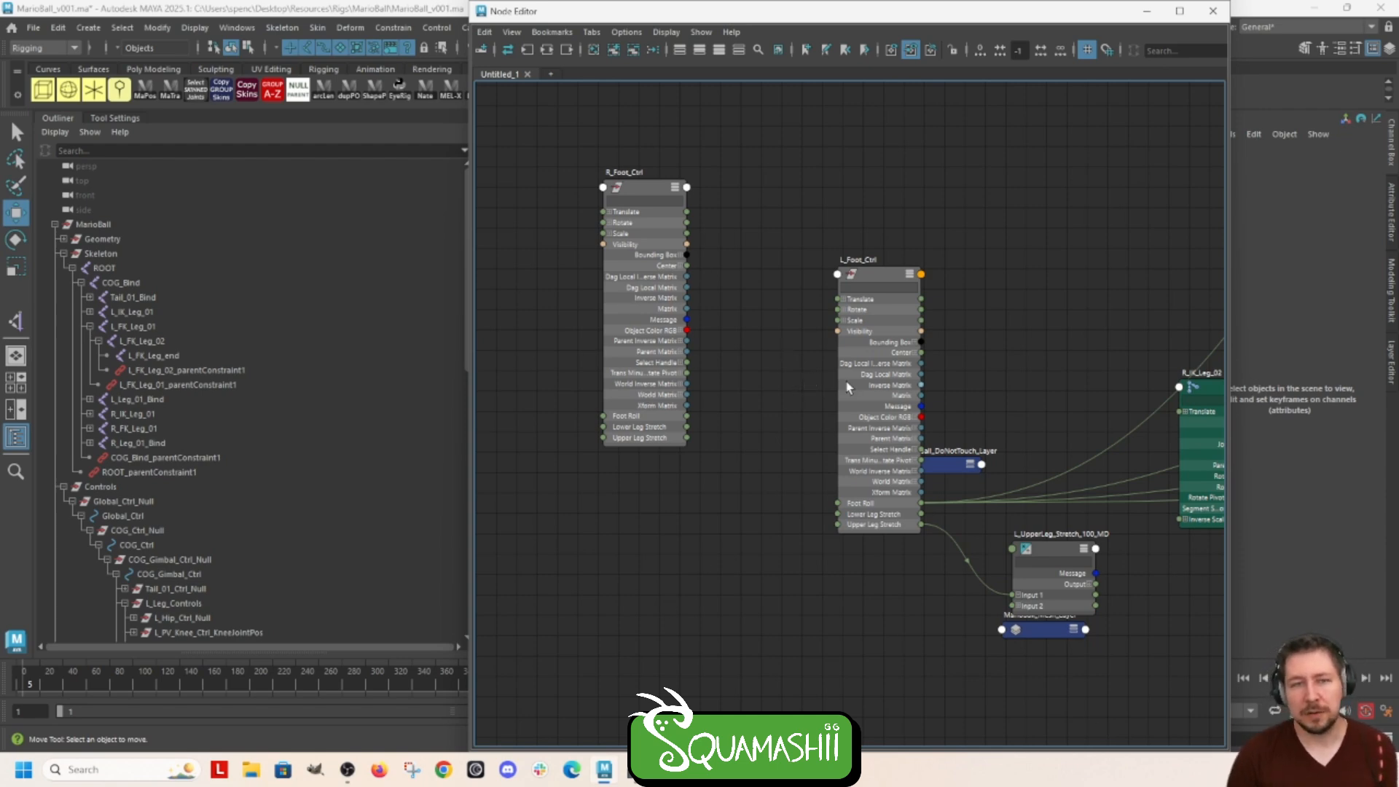
{"action": "middle_click_drag", "start_coordinate": [690, 174], "coordinate": [669, 322], "text": "alt"}
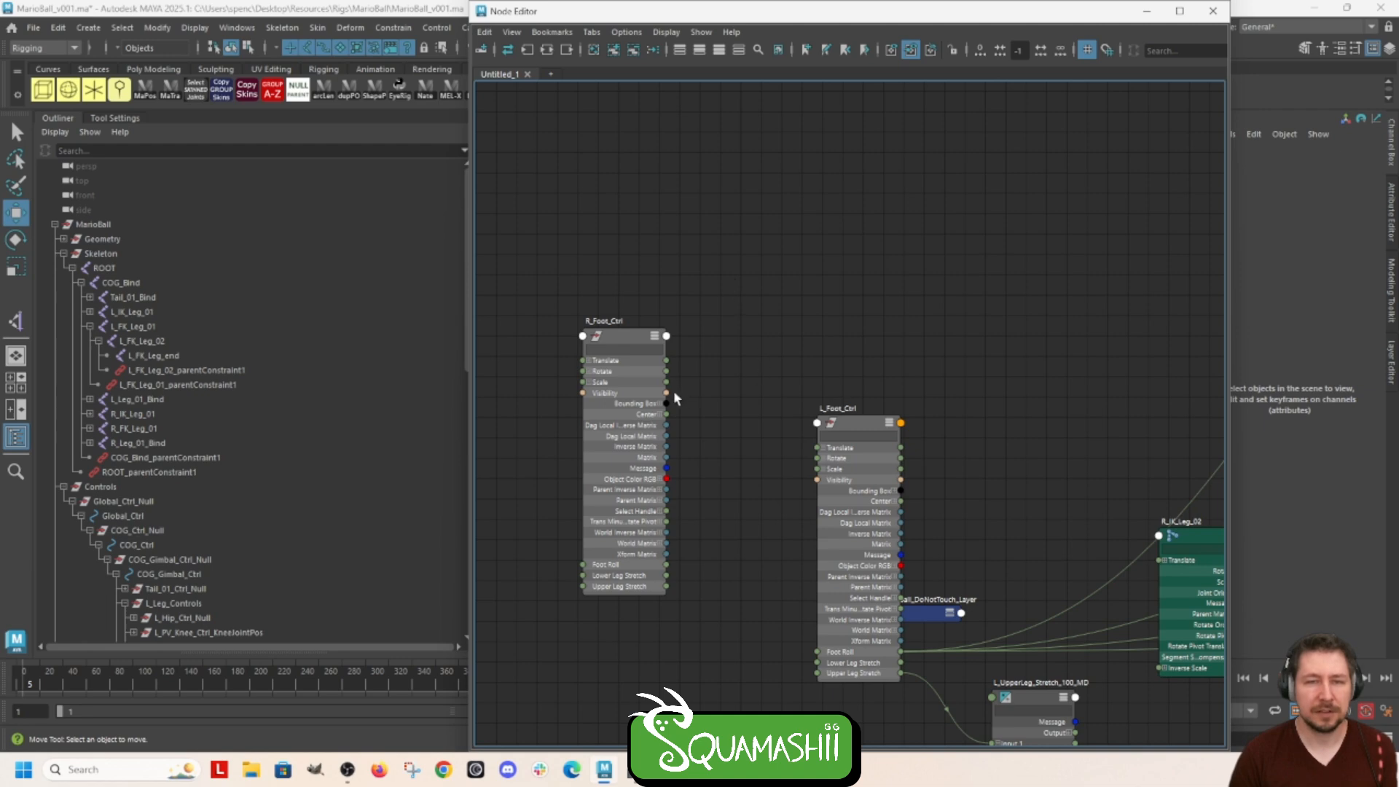
{"action": "left_click", "coordinate": [855, 427]}
{"action": "left_click", "coordinate": [621, 339], "text": "shift"}
{"action": "middle_click_drag", "start_coordinate": [622, 340], "coordinate": [532, 108], "text": "alt"}
{"action": "double_click", "coordinate": [684, 14]}
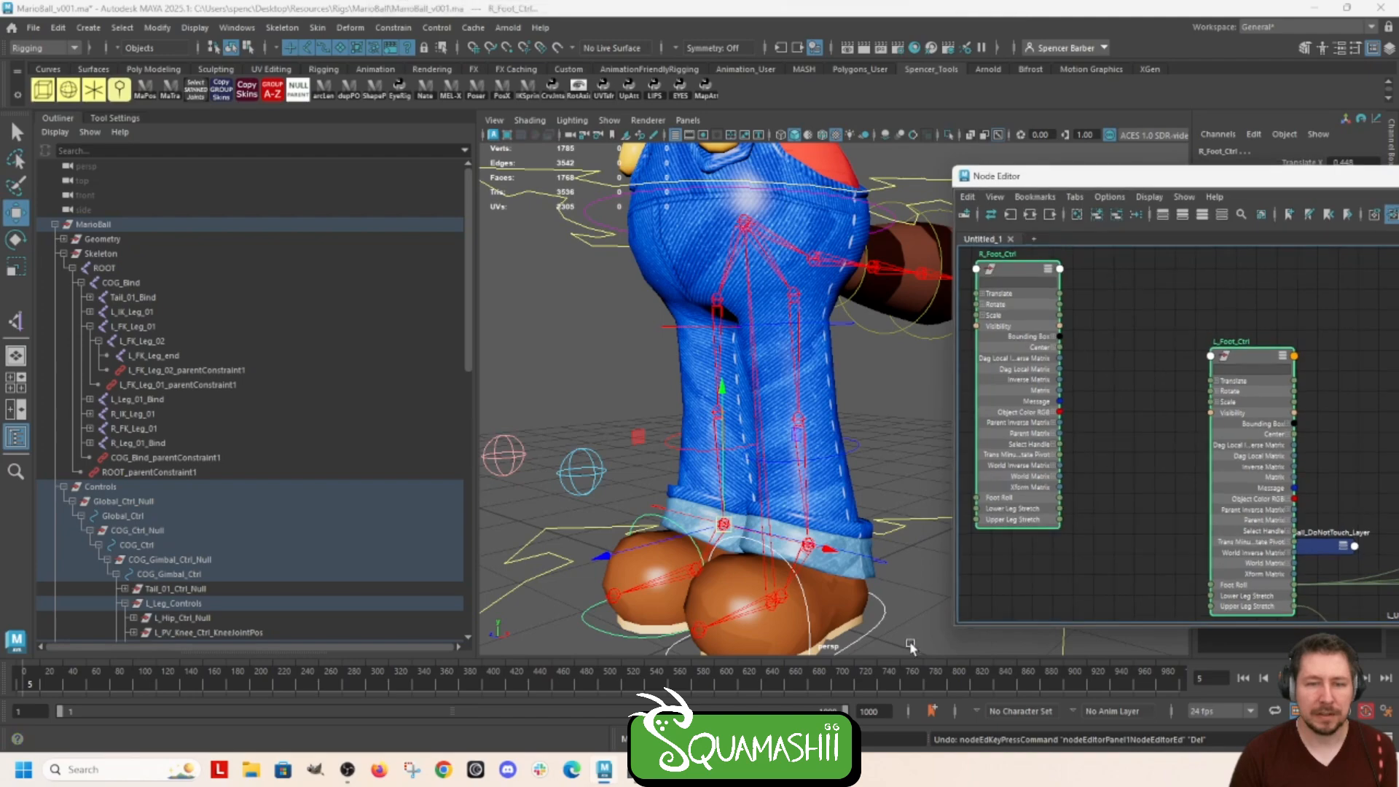
{"action": "left_click", "coordinate": [537, 522]}
{"action": "left_click_drag", "start_coordinate": [537, 521], "coordinate": [532, 394], "text": "alt"}
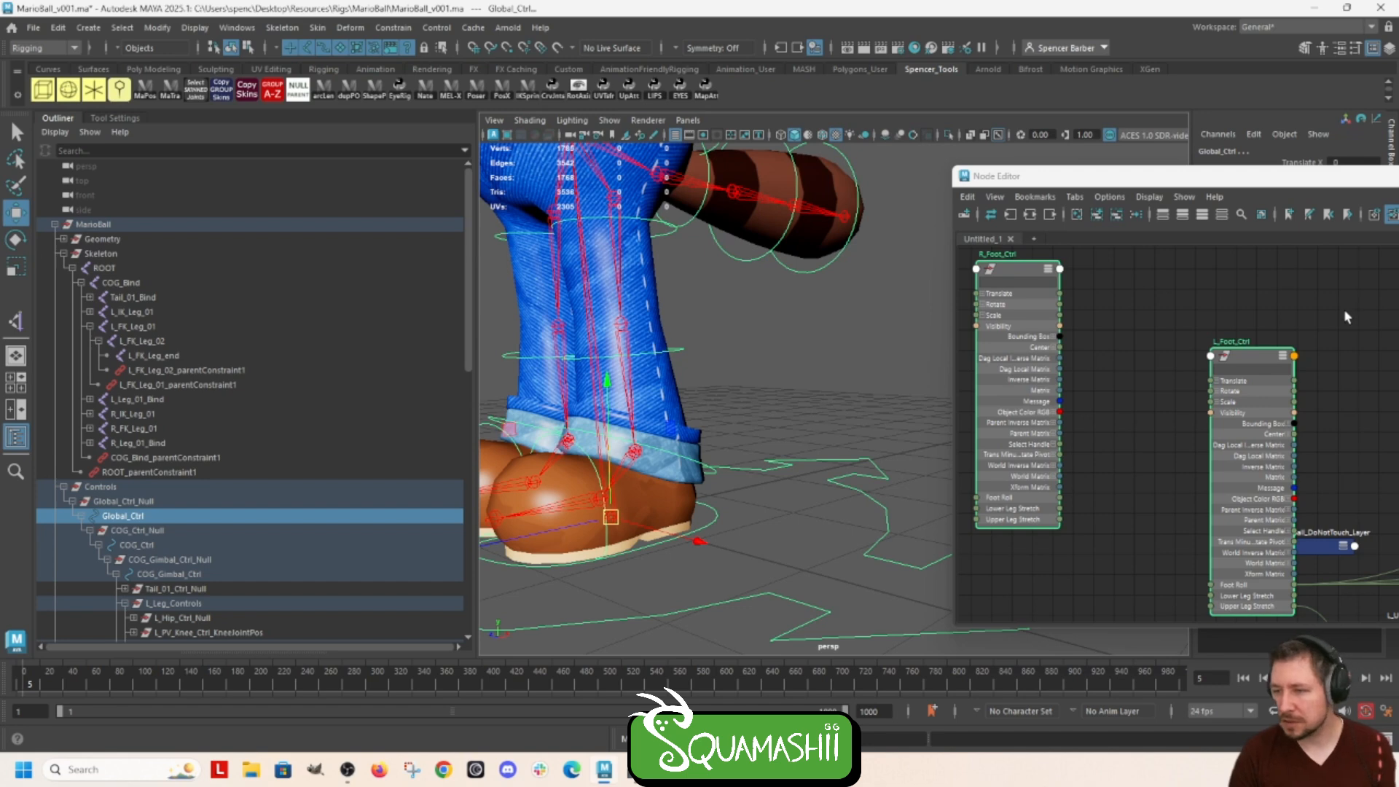
Step: Replace the Node Editor graph's contents with the three selected controls and maximize the editor window
{"action": "left_click_drag", "start_coordinate": [1120, 176], "coordinate": [695, 164]}
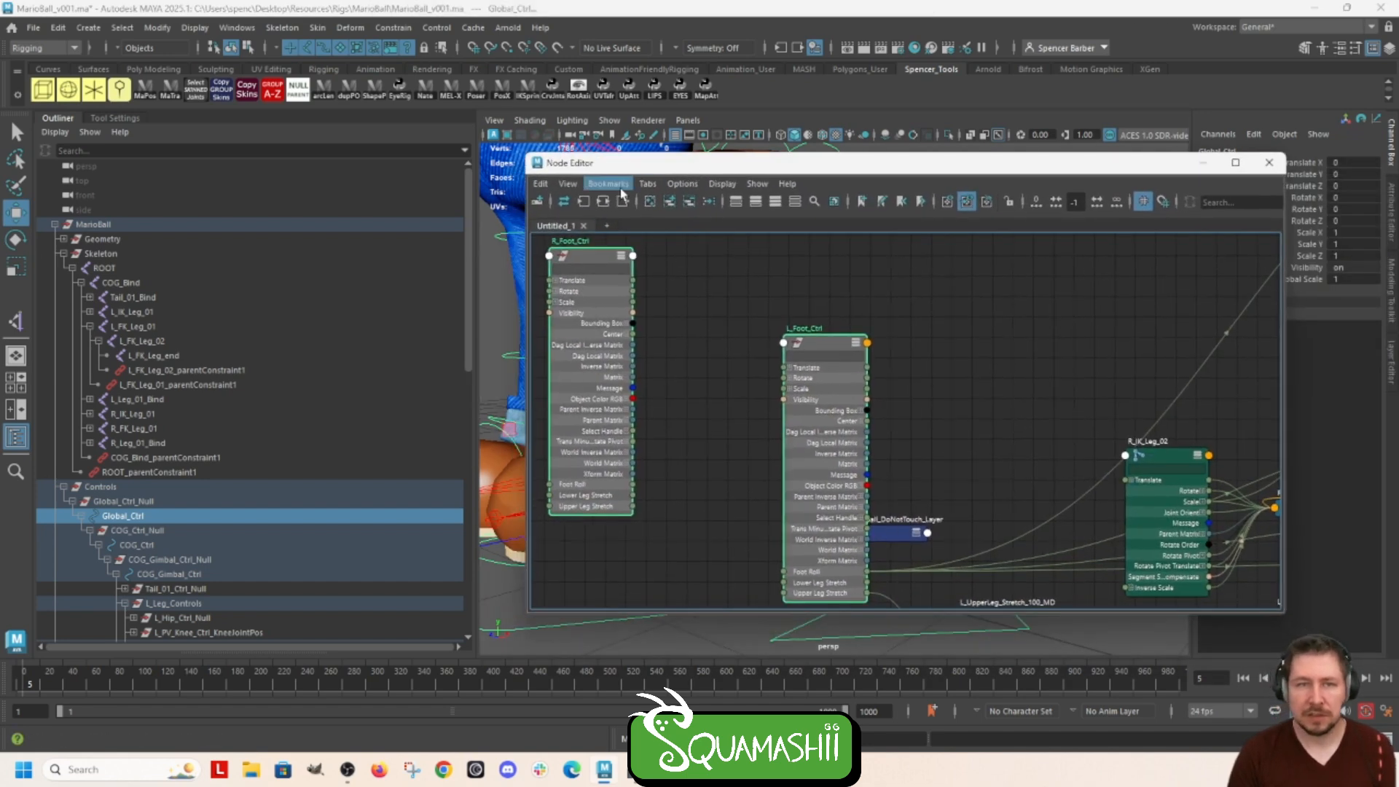
{"action": "left_click", "coordinate": [665, 203]}
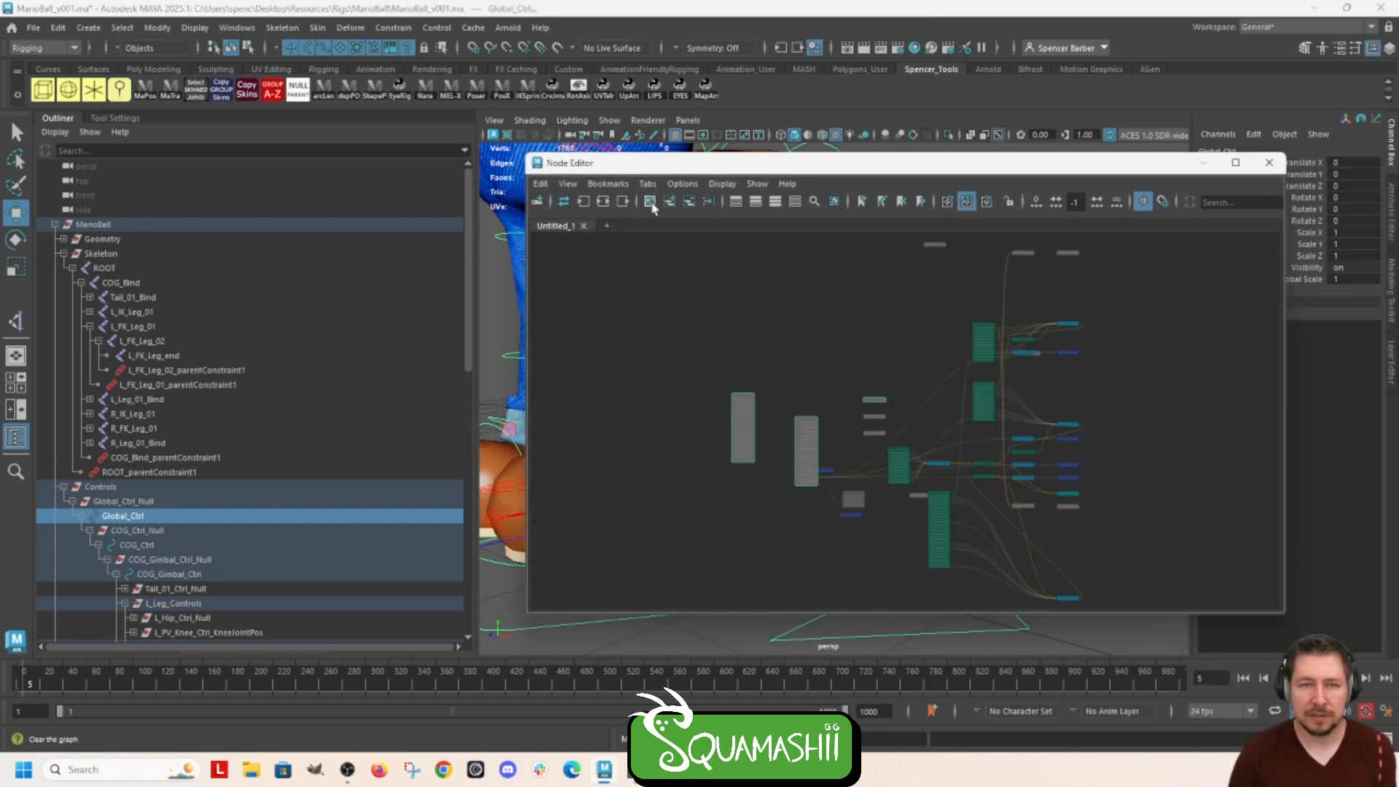
{"action": "left_click", "coordinate": [651, 202]}
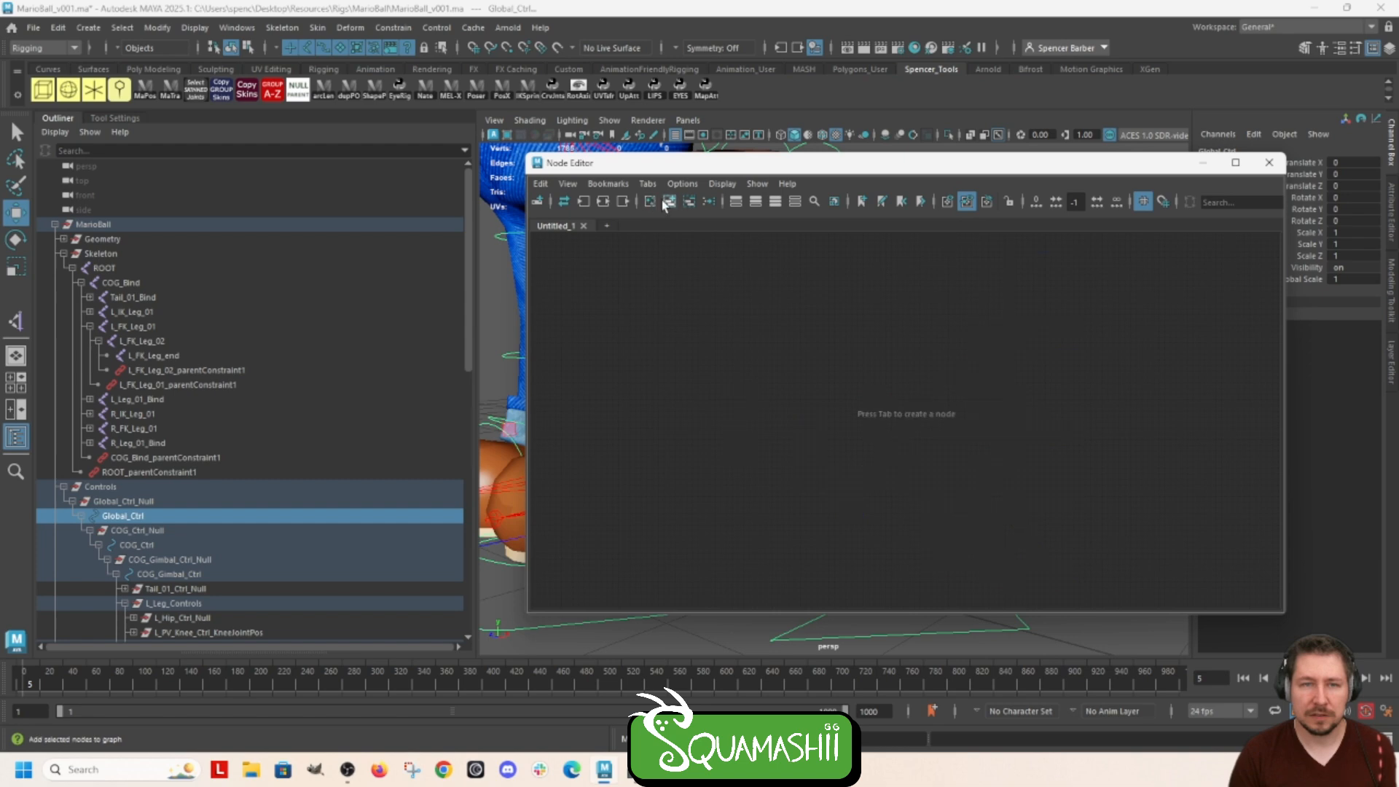
{"action": "left_click", "coordinate": [667, 203]}
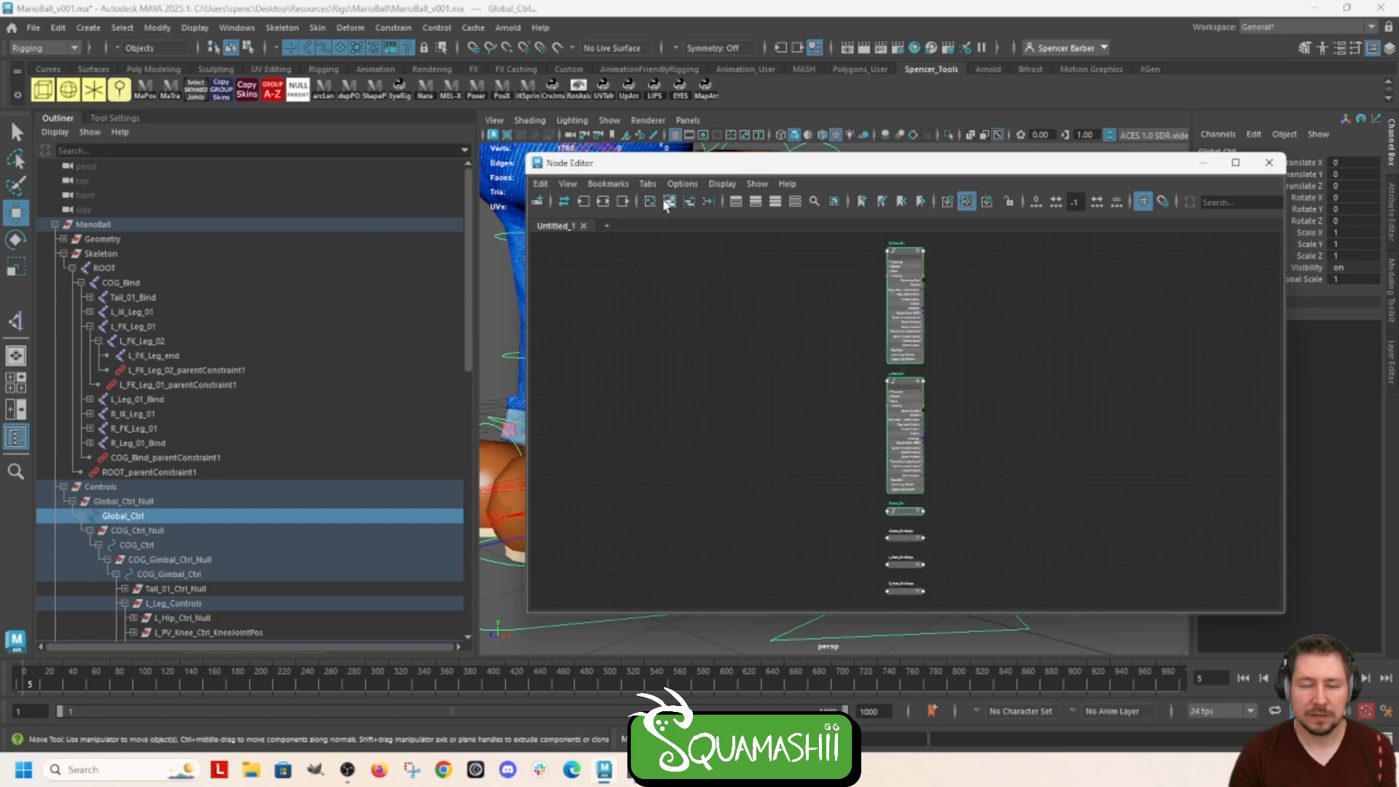
{"action": "left_click", "coordinate": [1235, 163]}
Step: Remove the Global_CtrlShape, L_Foot_CtrlShape and R_Foot_CtrlShape nodes from the graph, and place Global_Ctrl to the right of R_Foot_Ctrl
{"action": "scroll", "coordinate": [406, 268], "scroll_direction": "up", "scroll_amount": 5}
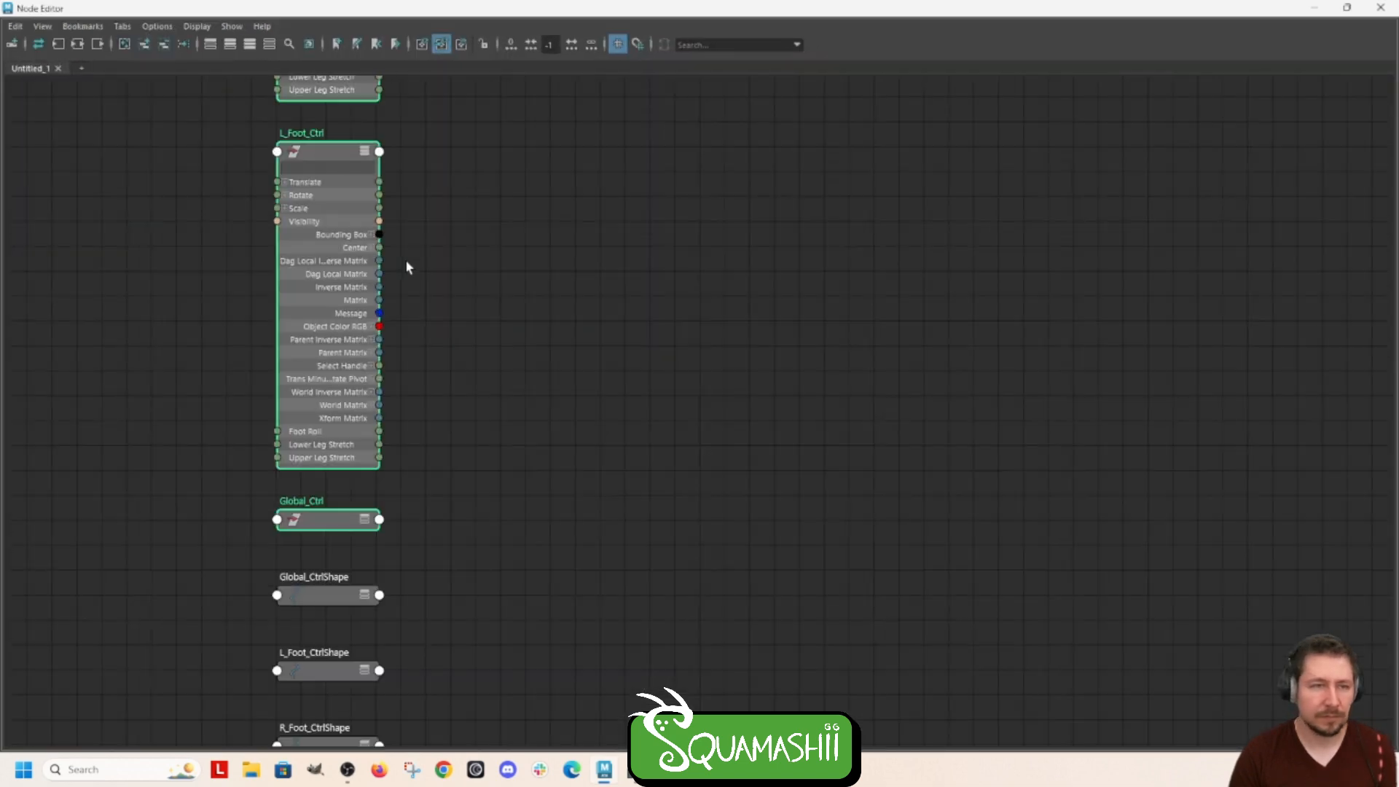
{"action": "middle_click_drag", "start_coordinate": [626, 567], "coordinate": [540, 437], "text": "alt"}
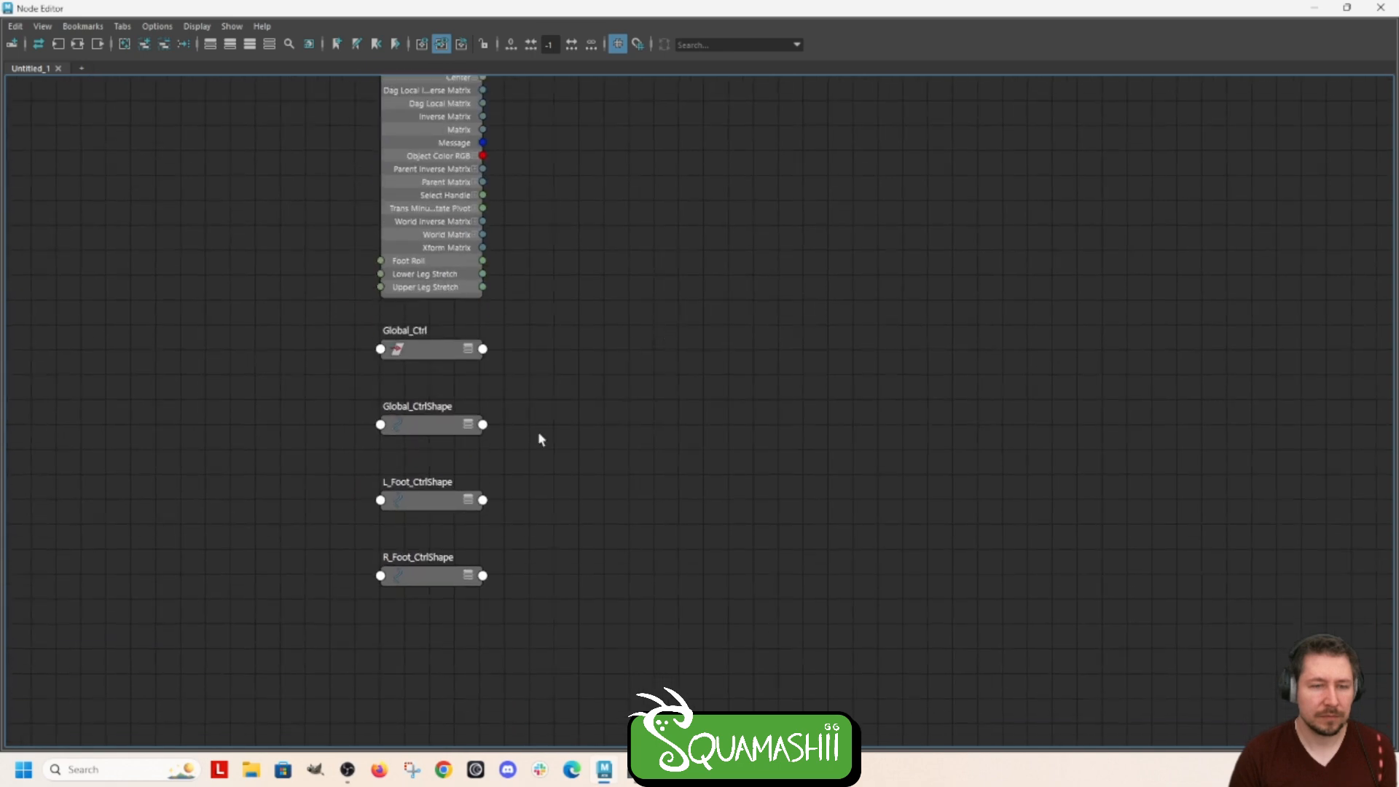
{"action": "left_click_drag", "start_coordinate": [467, 675], "coordinate": [448, 419]}
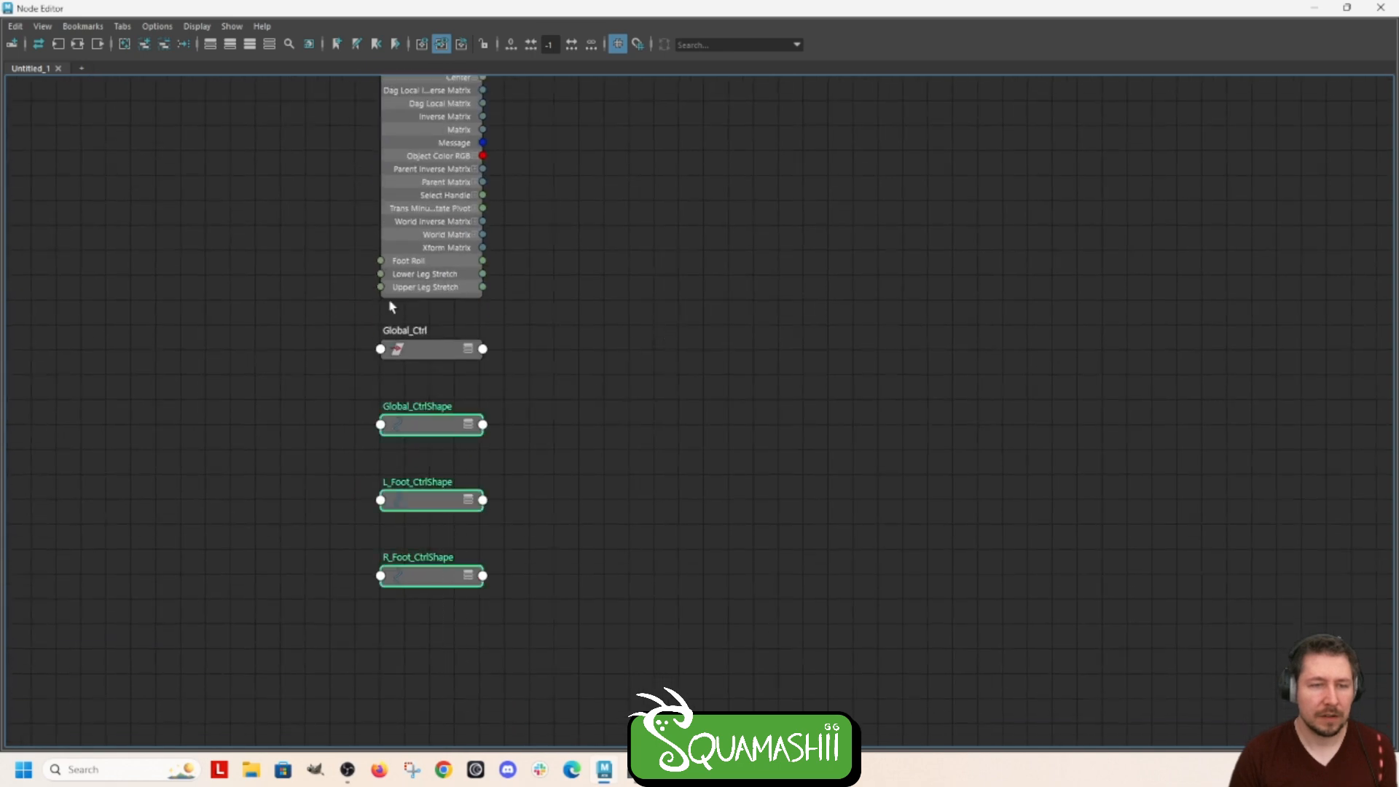
{"action": "left_click", "coordinate": [164, 43]}
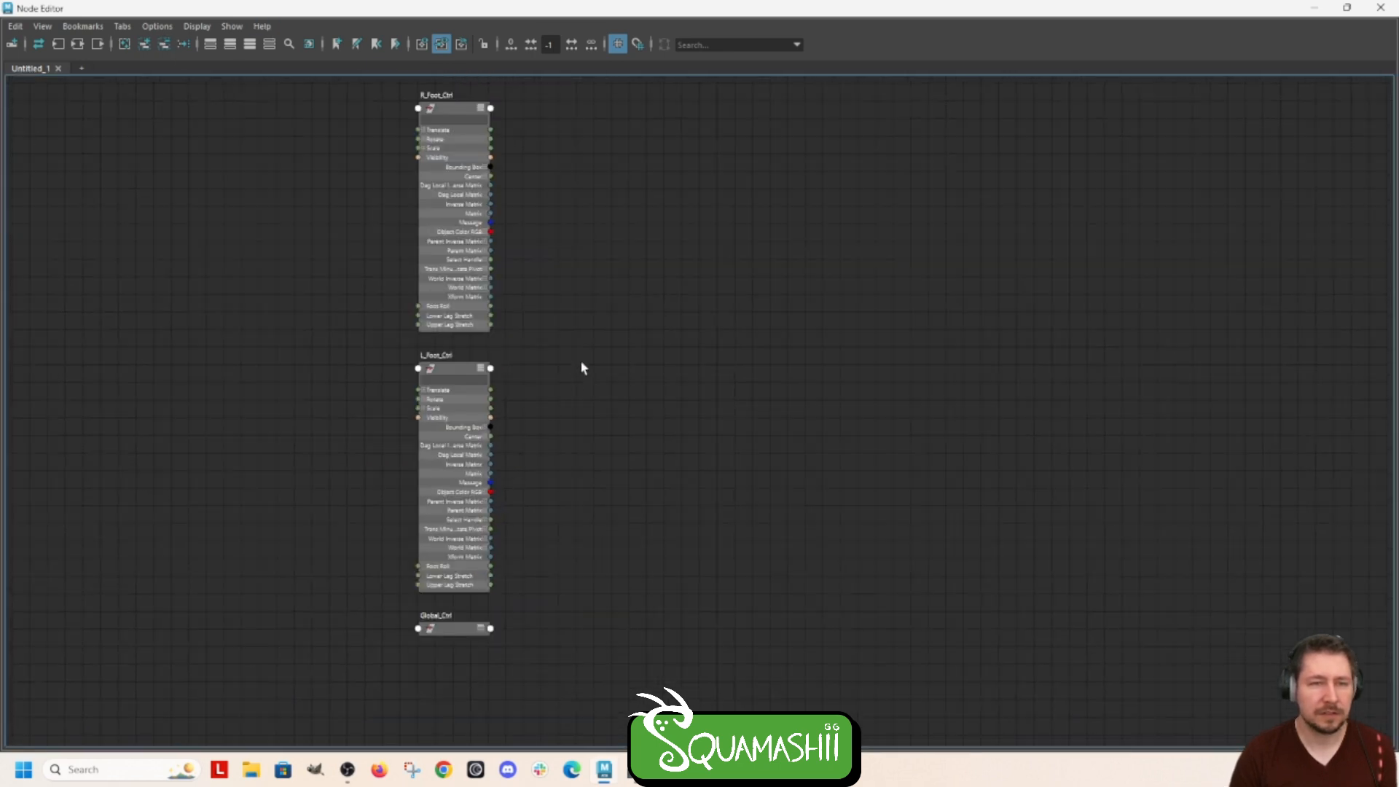
{"action": "left_click_drag", "start_coordinate": [446, 687], "coordinate": [660, 193]}
Step: Create a plusMinusAverage node in the empty area beside the foot control nodes
{"action": "middle_click_drag", "start_coordinate": [867, 421], "coordinate": [884, 519], "text": "alt"}
{"action": "scroll", "coordinate": [756, 470], "scroll_direction": "up", "scroll_amount": 1}
{"action": "left_click", "coordinate": [736, 394]}
{"action": "key", "text": "Tab"}
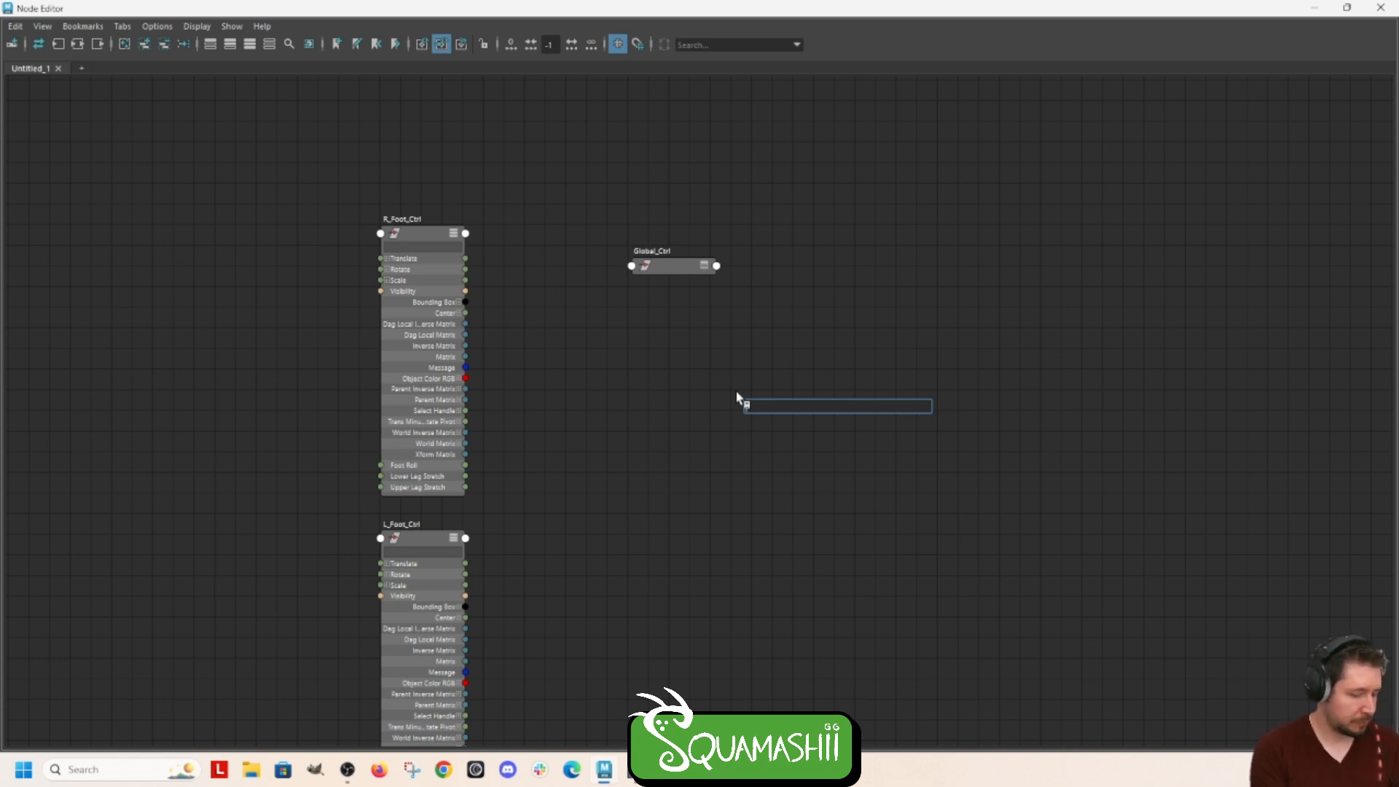
{"action": "type", "text": "P"}
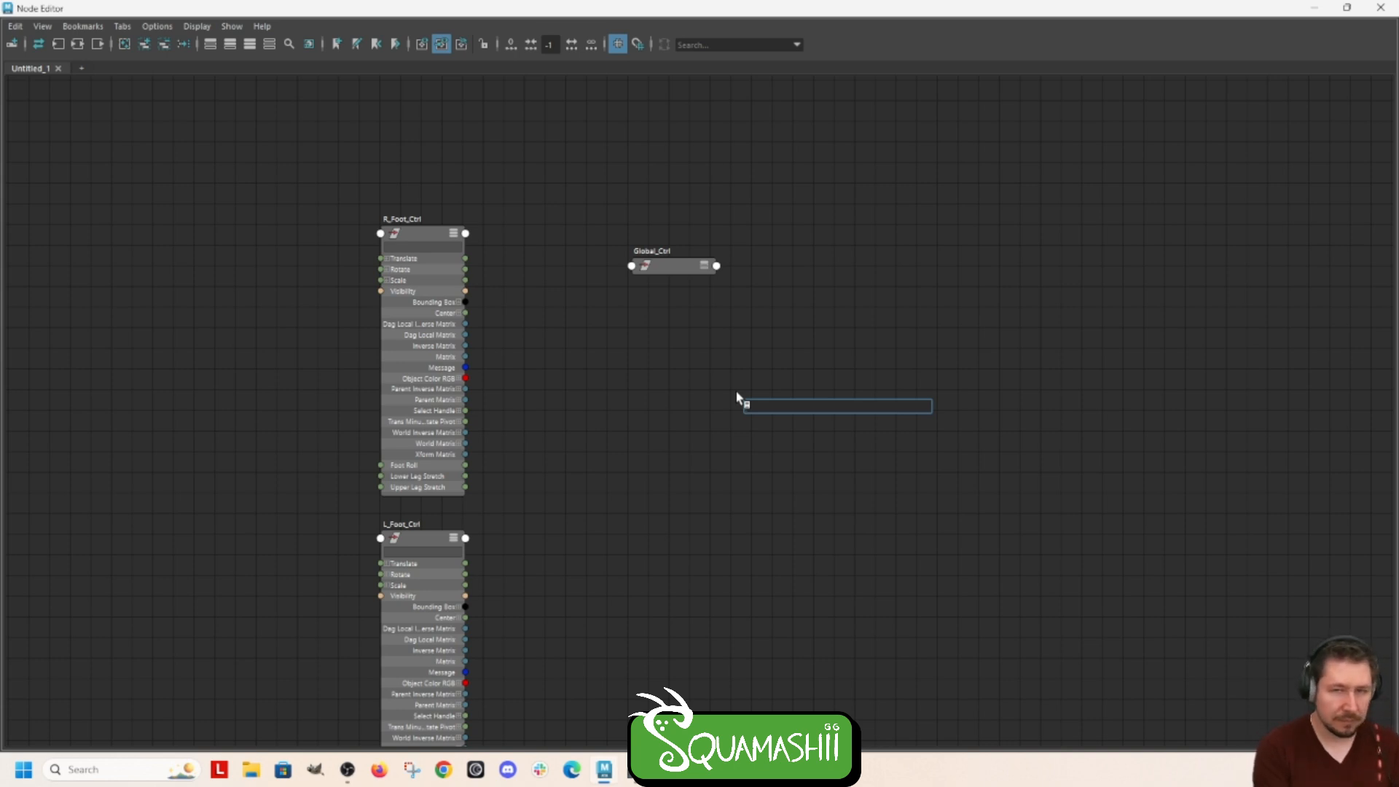
{"action": "type", "text": "M"}
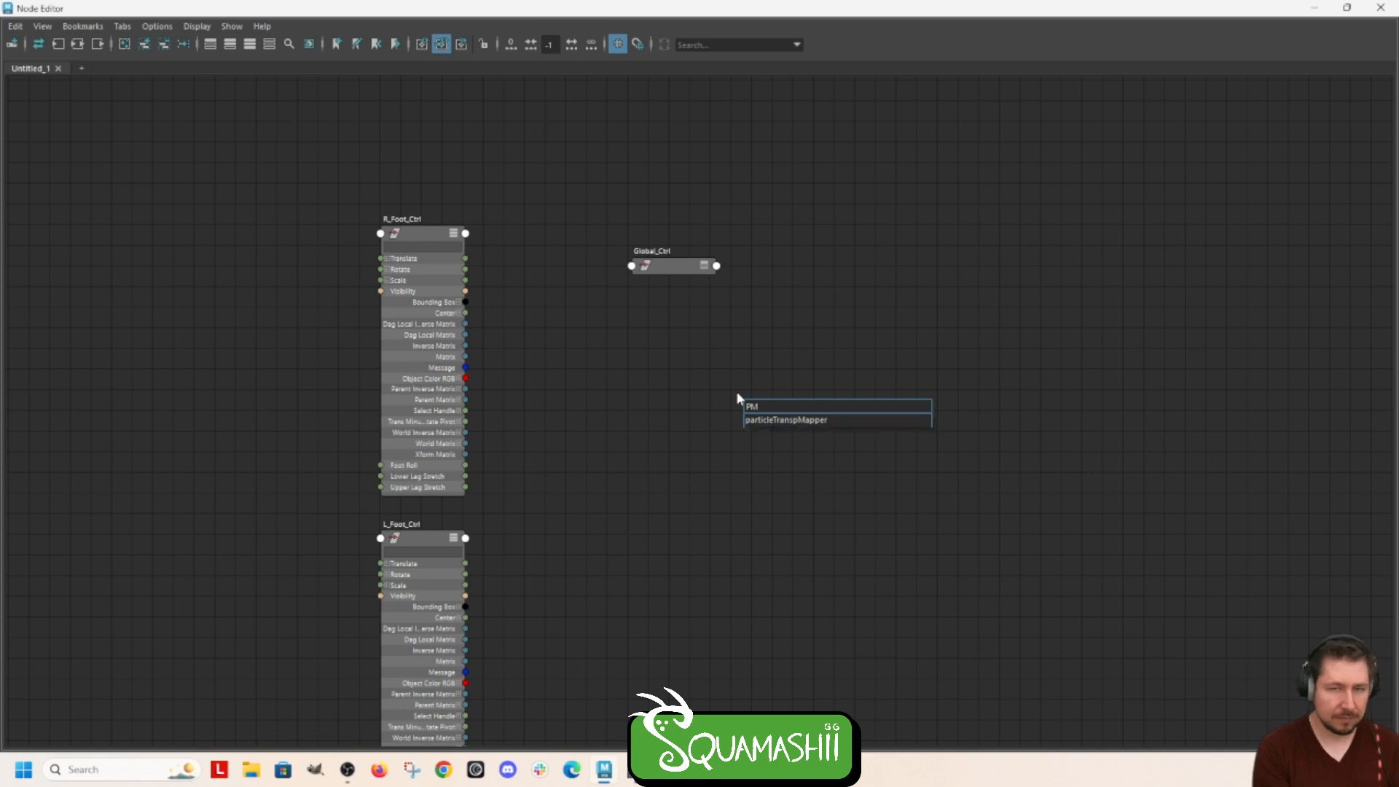
{"action": "type", "text": "A"}
{"action": "key", "text": "BackSpace"}
{"action": "key", "text": "BackSpace"}
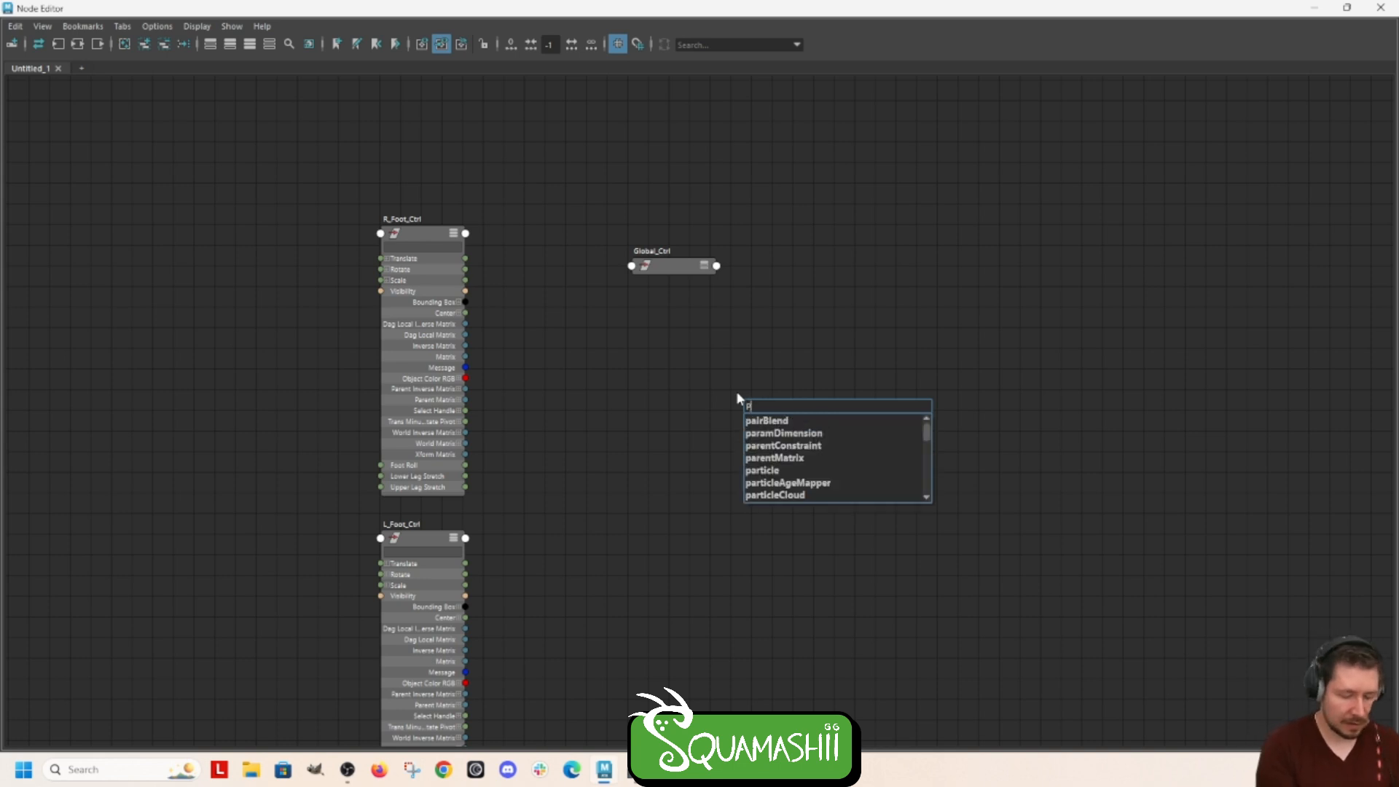
{"action": "type", "text": "lus"}
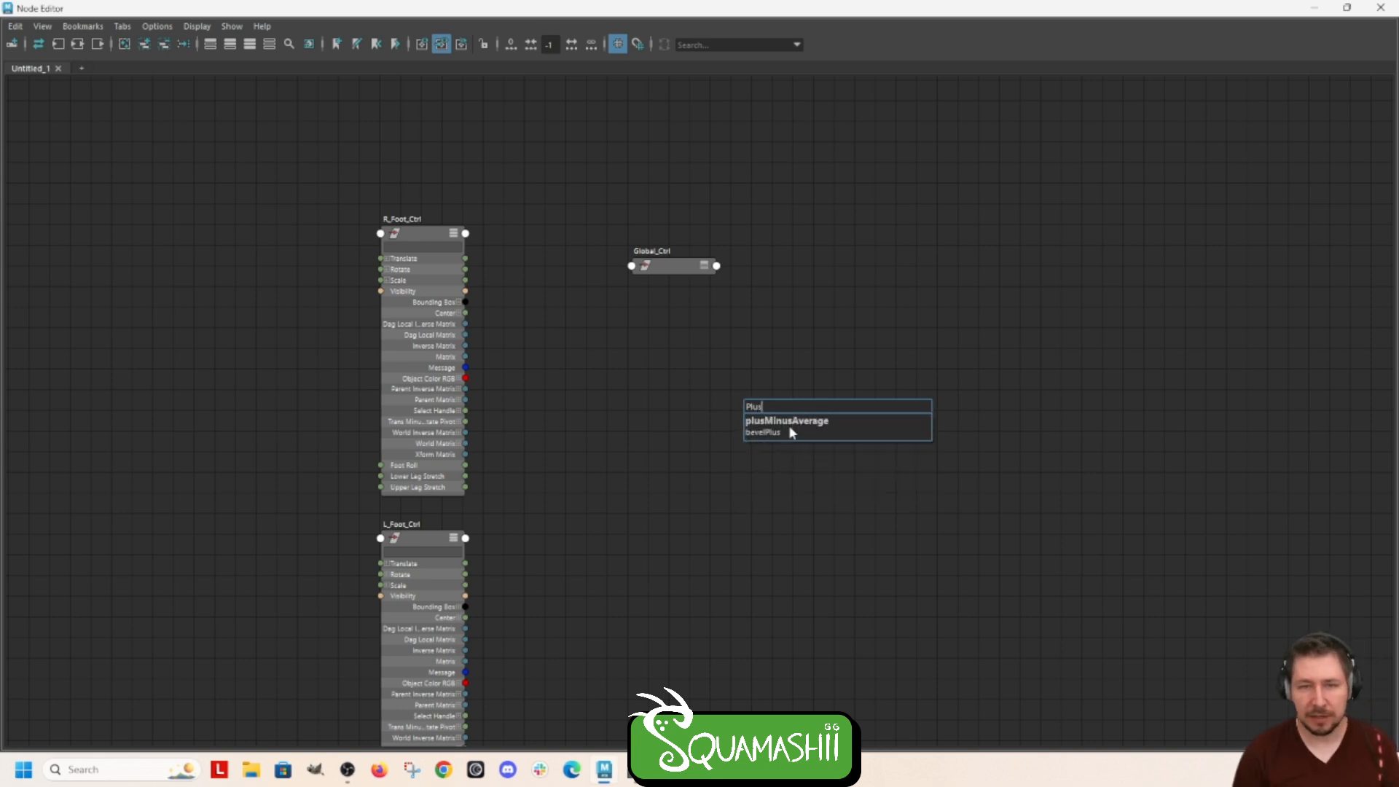
{"action": "left_click", "coordinate": [796, 420]}
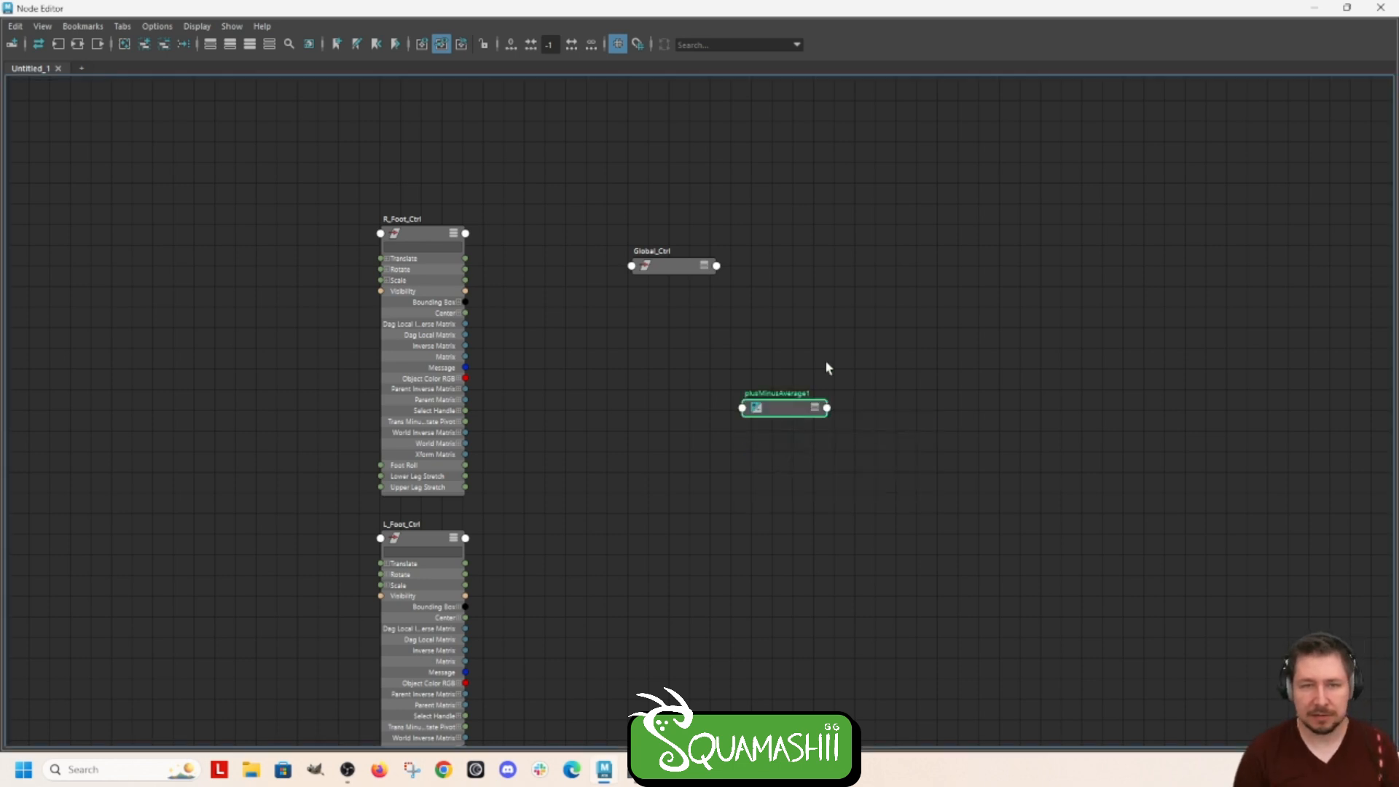
Step: Rename the plusMinusAverage node Base_Leg_Values, and place it directly below Global_Ctrl with its attributes expanded
{"action": "double_click", "coordinate": [777, 394]}
{"action": "type", "text": "Base Le"}
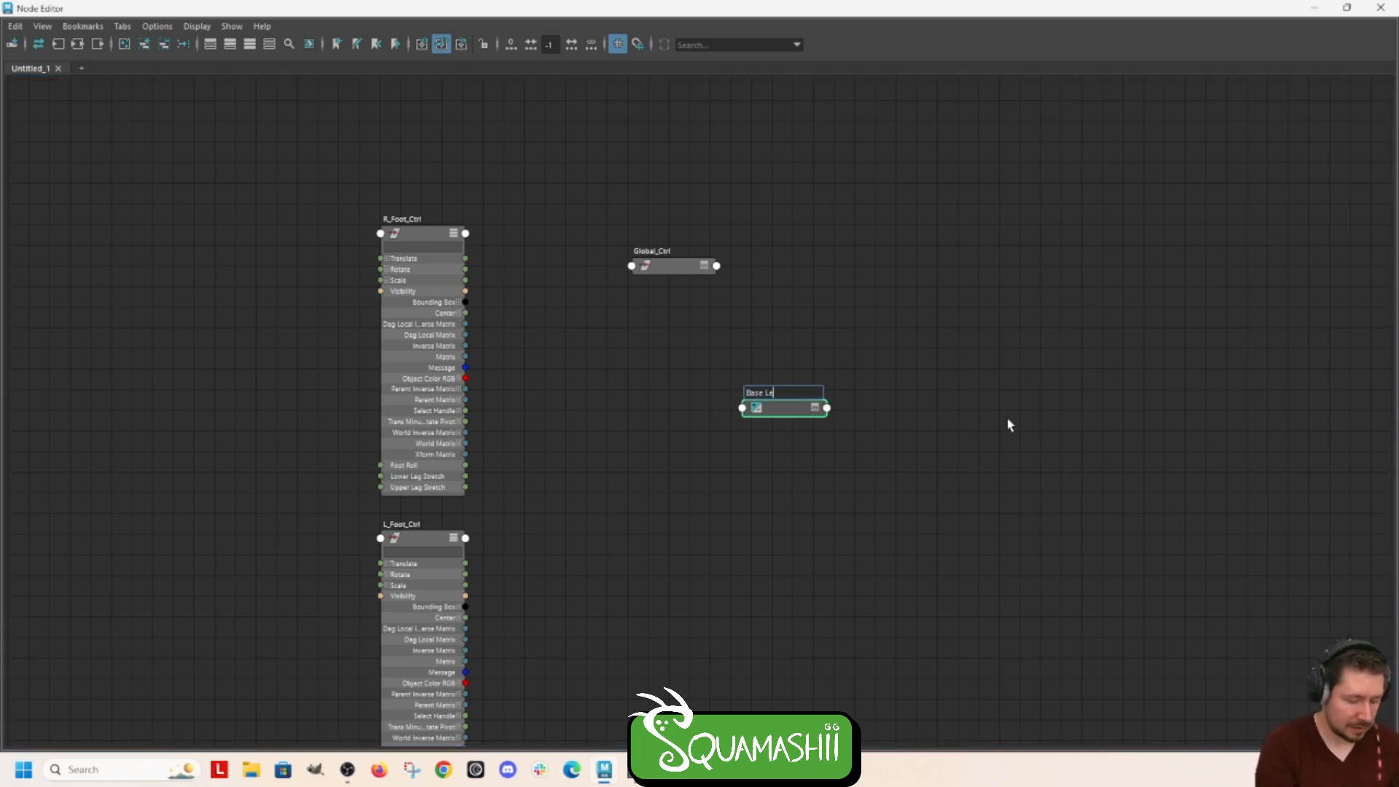
{"action": "type", "text": "g Values"}
{"action": "key", "text": "Return"}
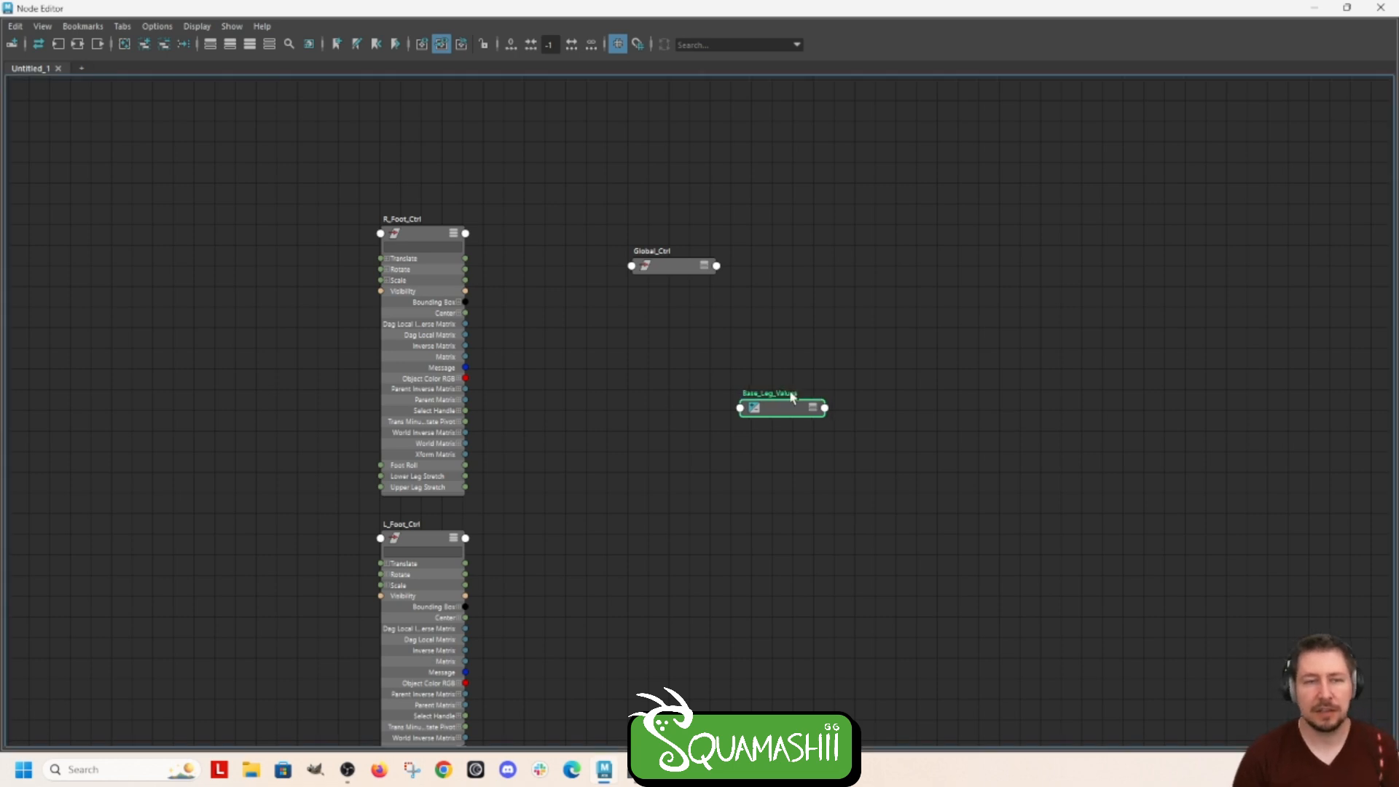
{"action": "left_click_drag", "start_coordinate": [797, 396], "coordinate": [674, 333]}
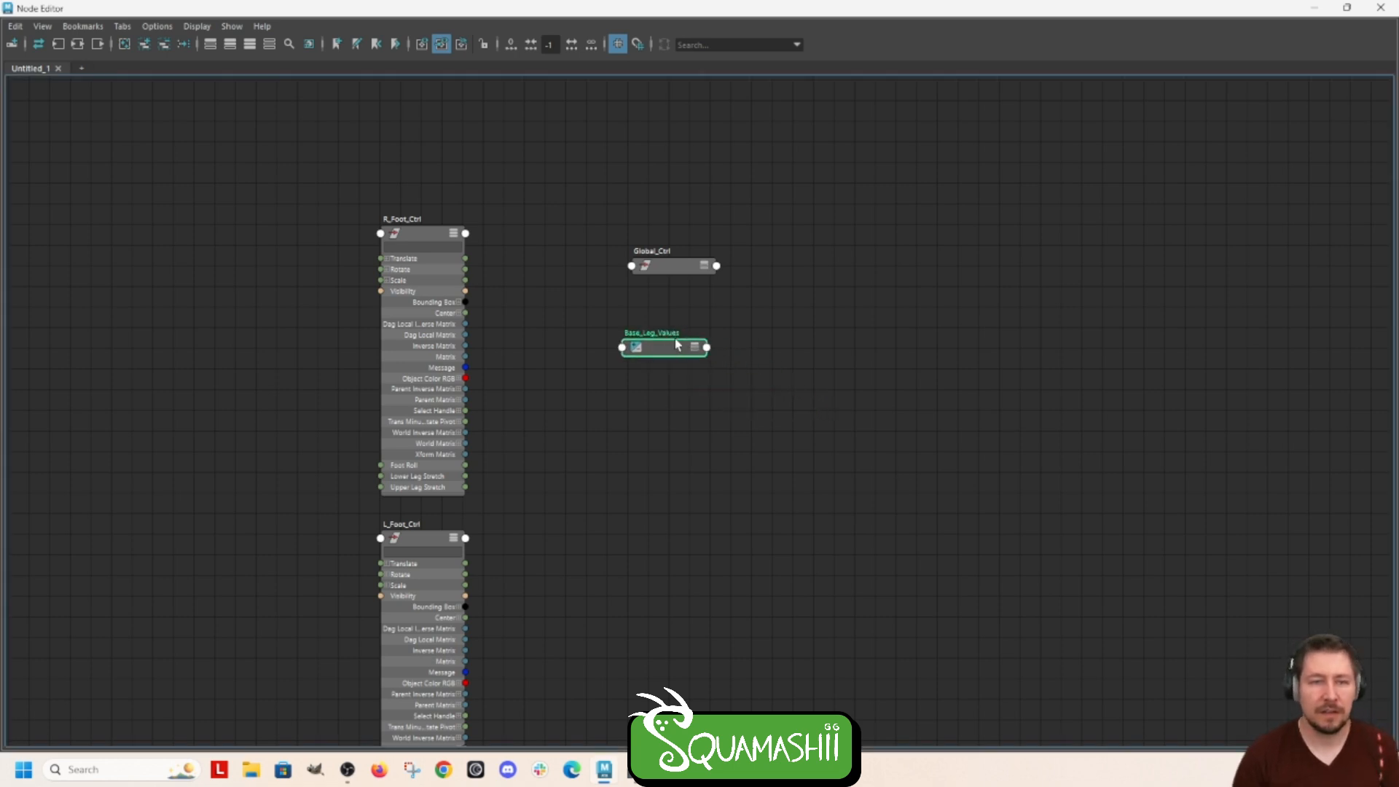
{"action": "left_click", "coordinate": [697, 350]}
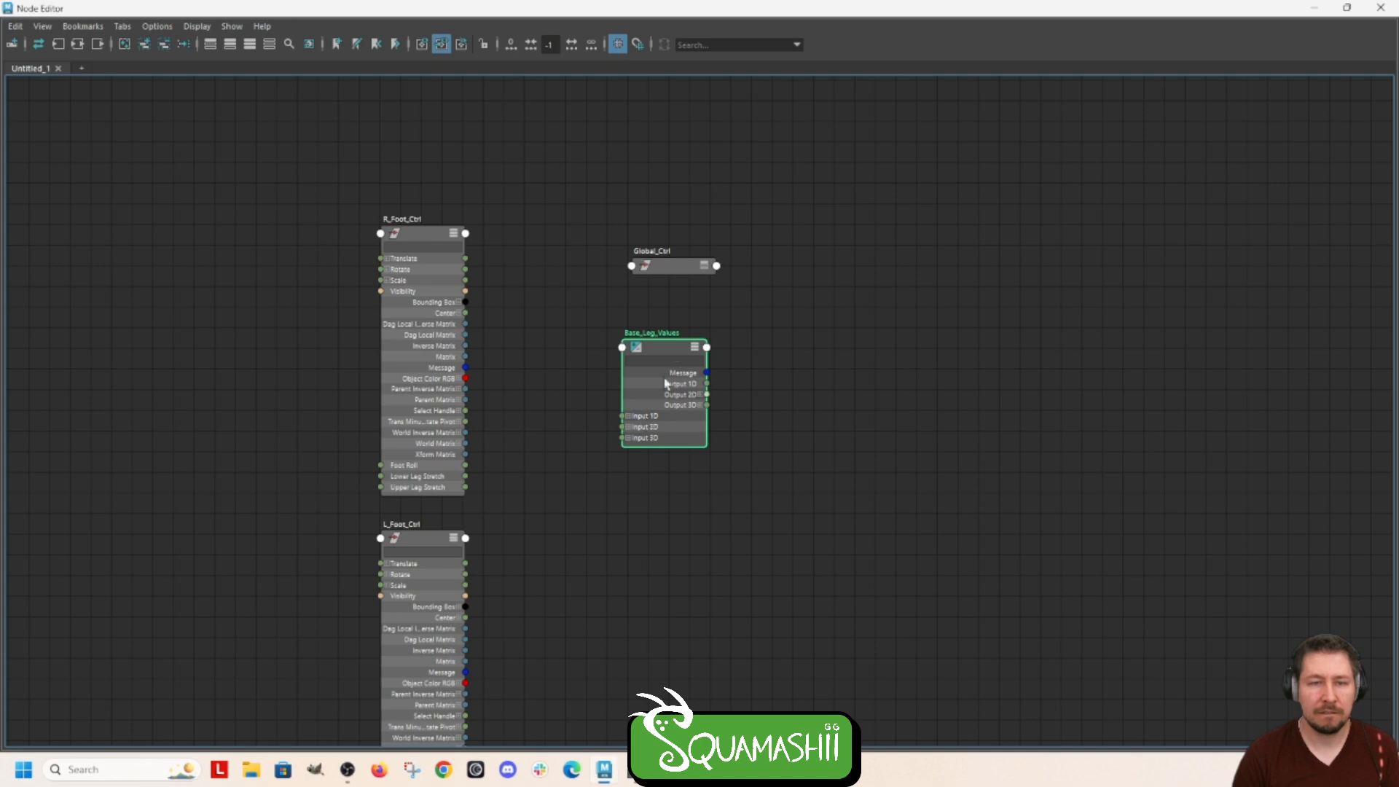
Step: Examine the Operation and Input 1D attributes of Base_Leg_Values, with Input 1D expanded both in the settings and on the node
{"action": "left_click_drag", "start_coordinate": [1279, 9], "coordinate": [805, 139]}
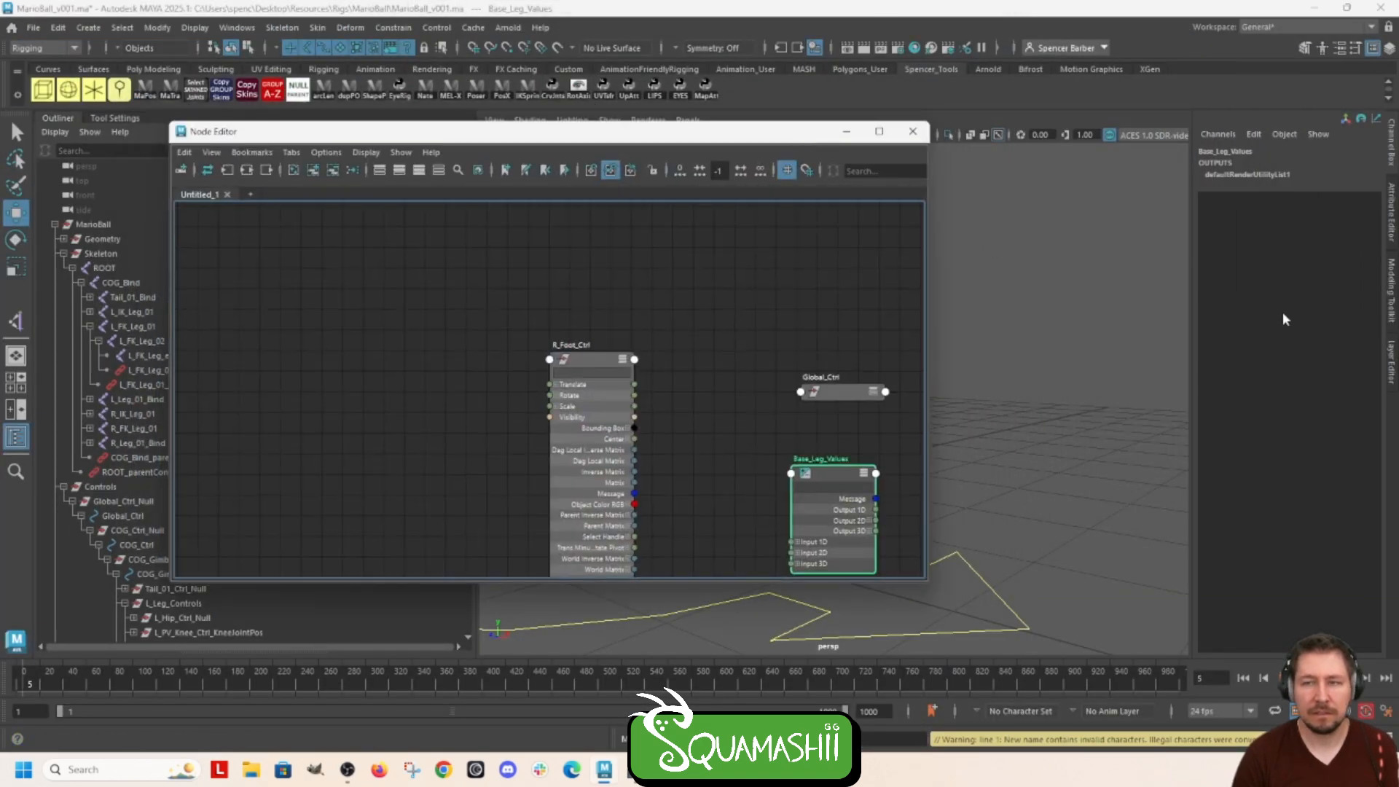
{"action": "left_click", "coordinate": [1393, 191]}
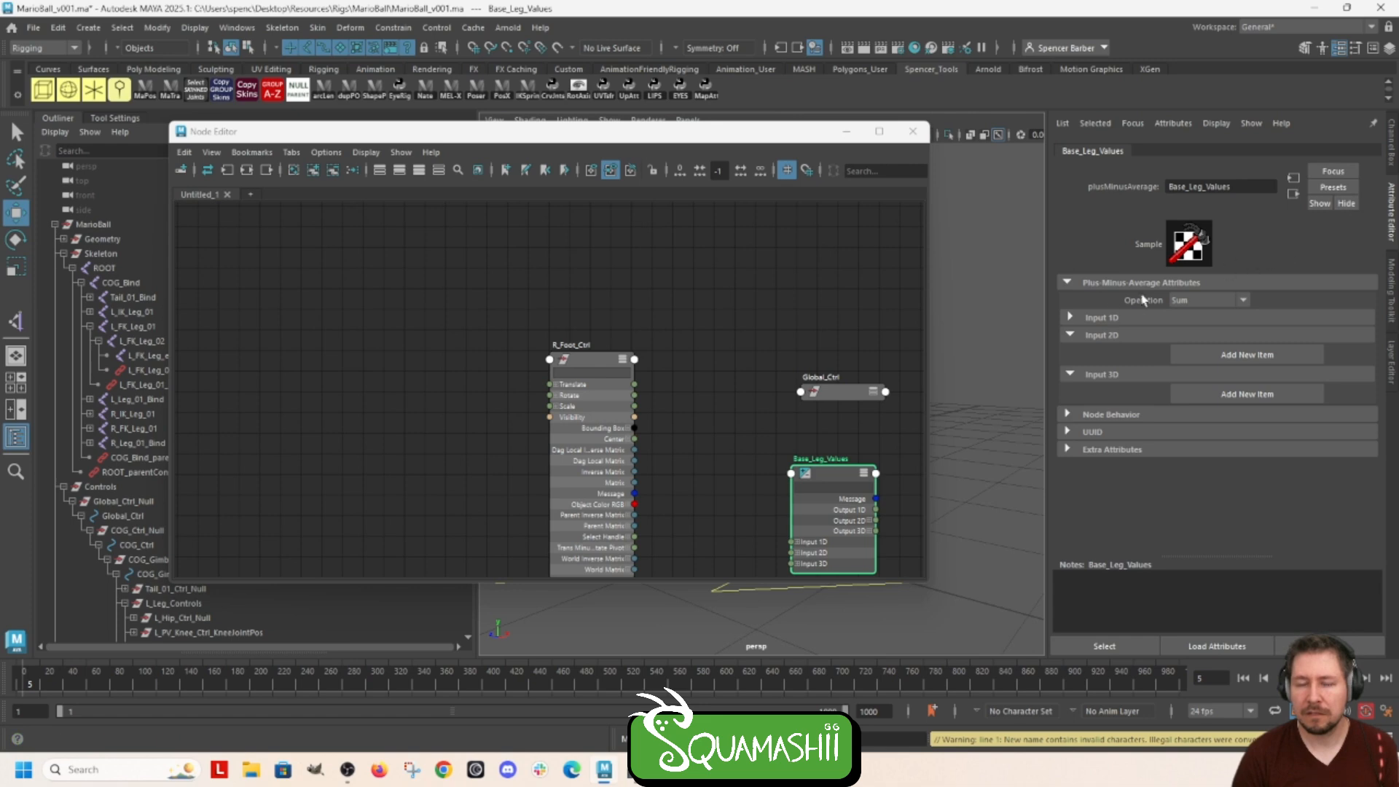
{"action": "left_click", "coordinate": [1070, 318]}
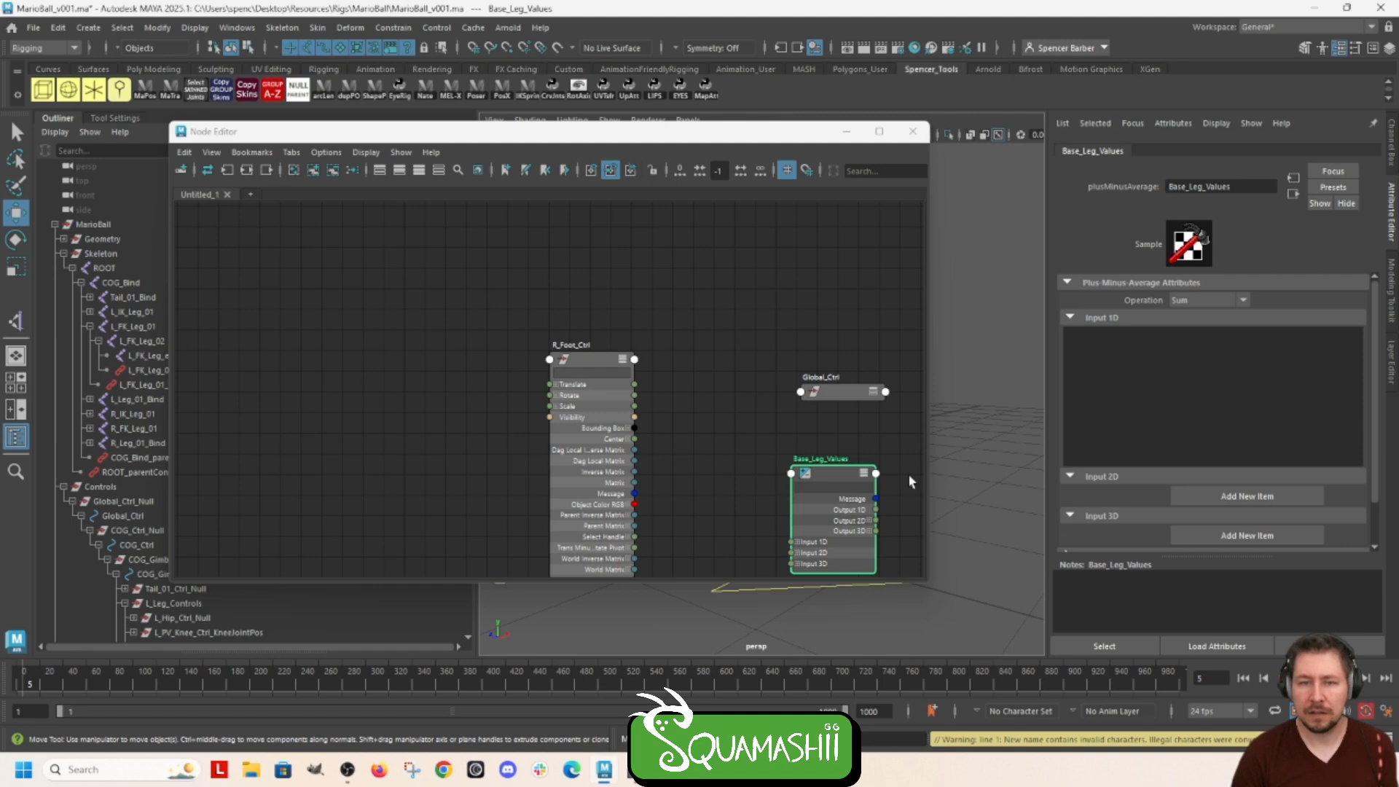
{"action": "left_click", "coordinate": [798, 542]}
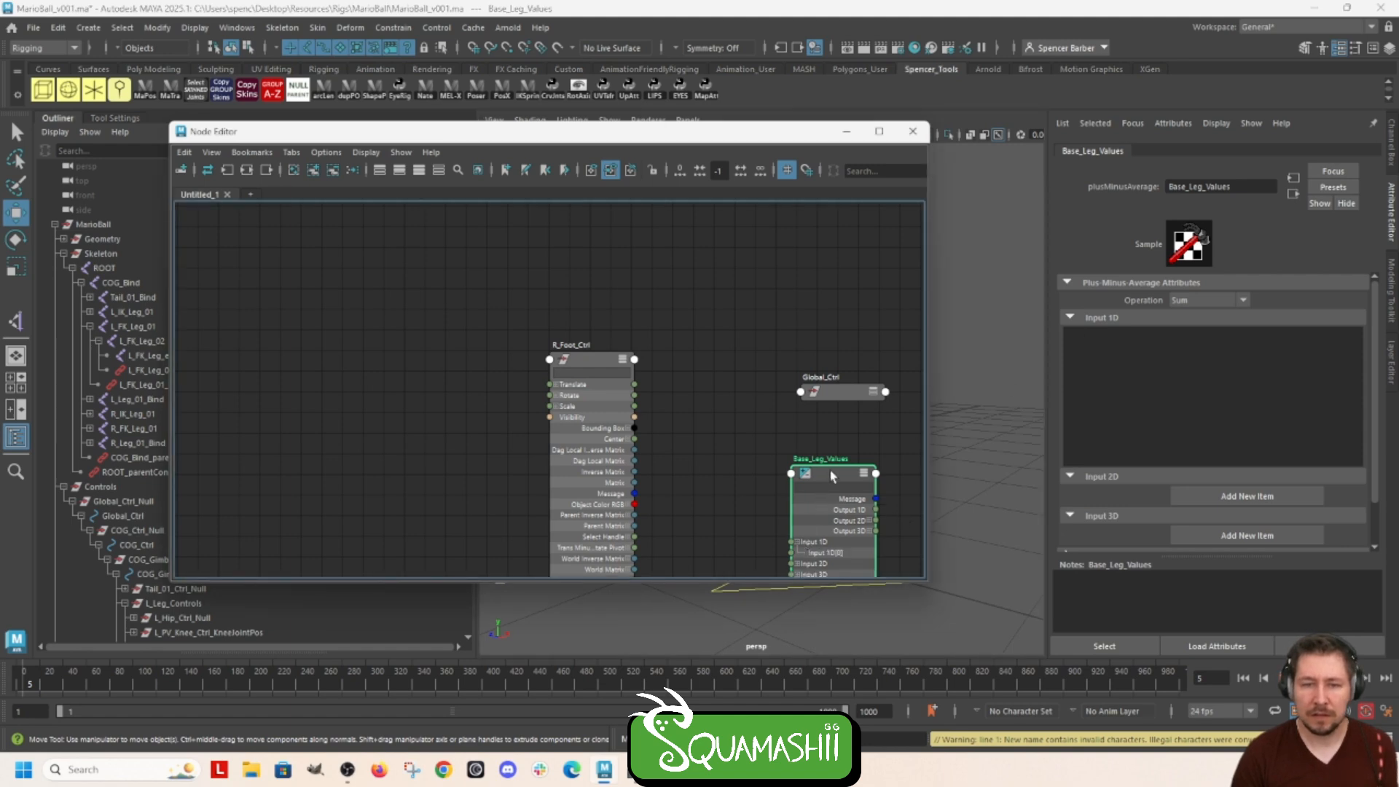
{"action": "left_click_drag", "start_coordinate": [833, 476], "coordinate": [806, 441]}
{"action": "left_click", "coordinate": [571, 343]}
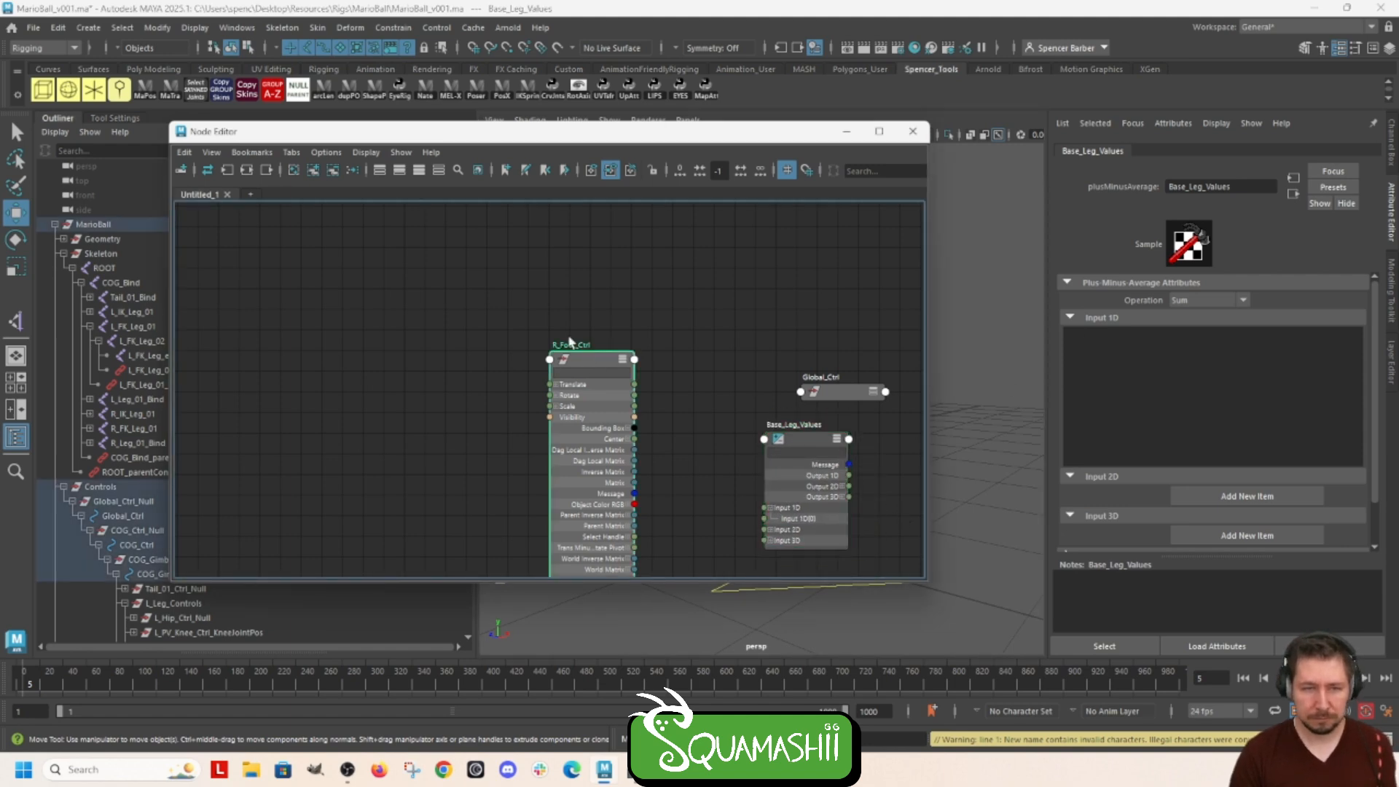
{"action": "left_click_drag", "start_coordinate": [764, 134], "coordinate": [1398, 413]}
{"action": "left_click", "coordinate": [589, 283]}
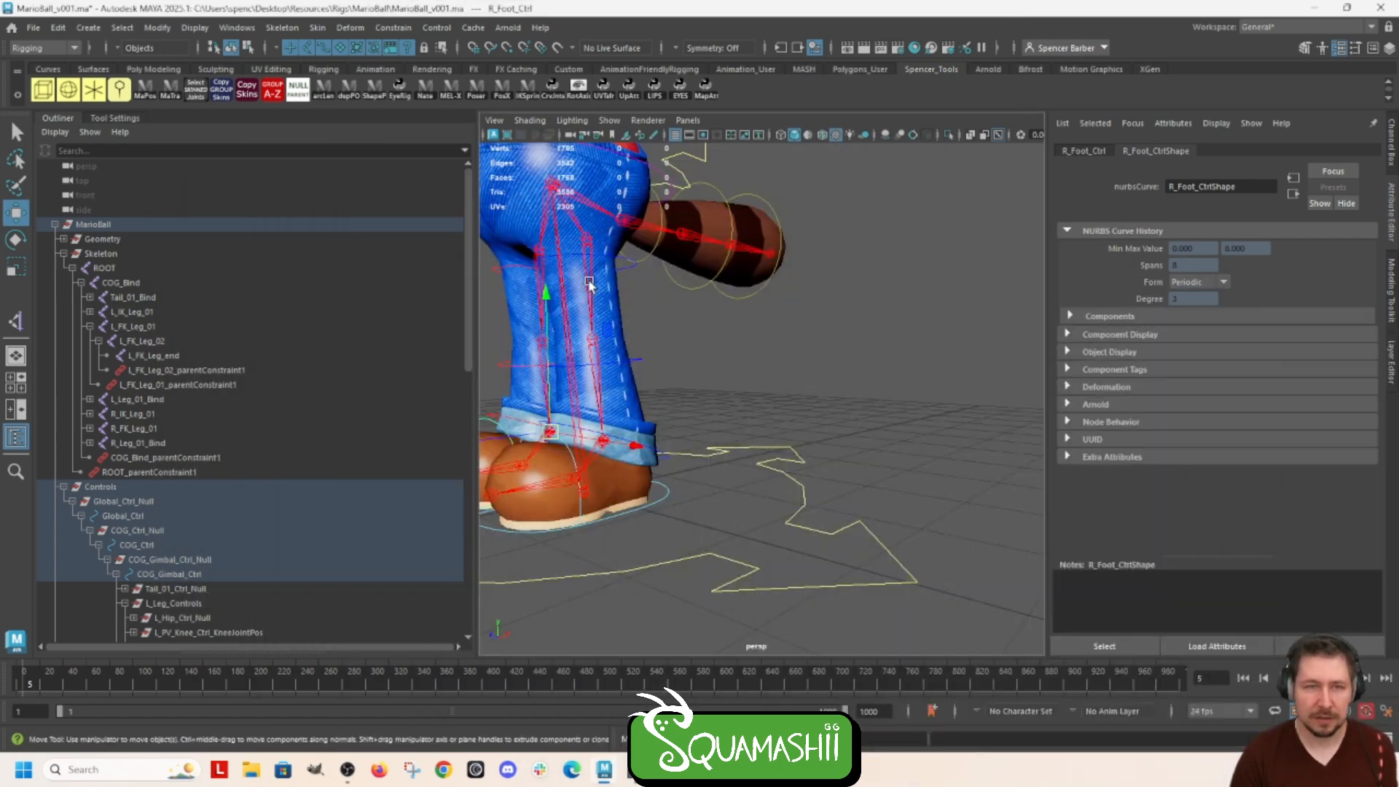
{"action": "left_click", "coordinate": [589, 283]}
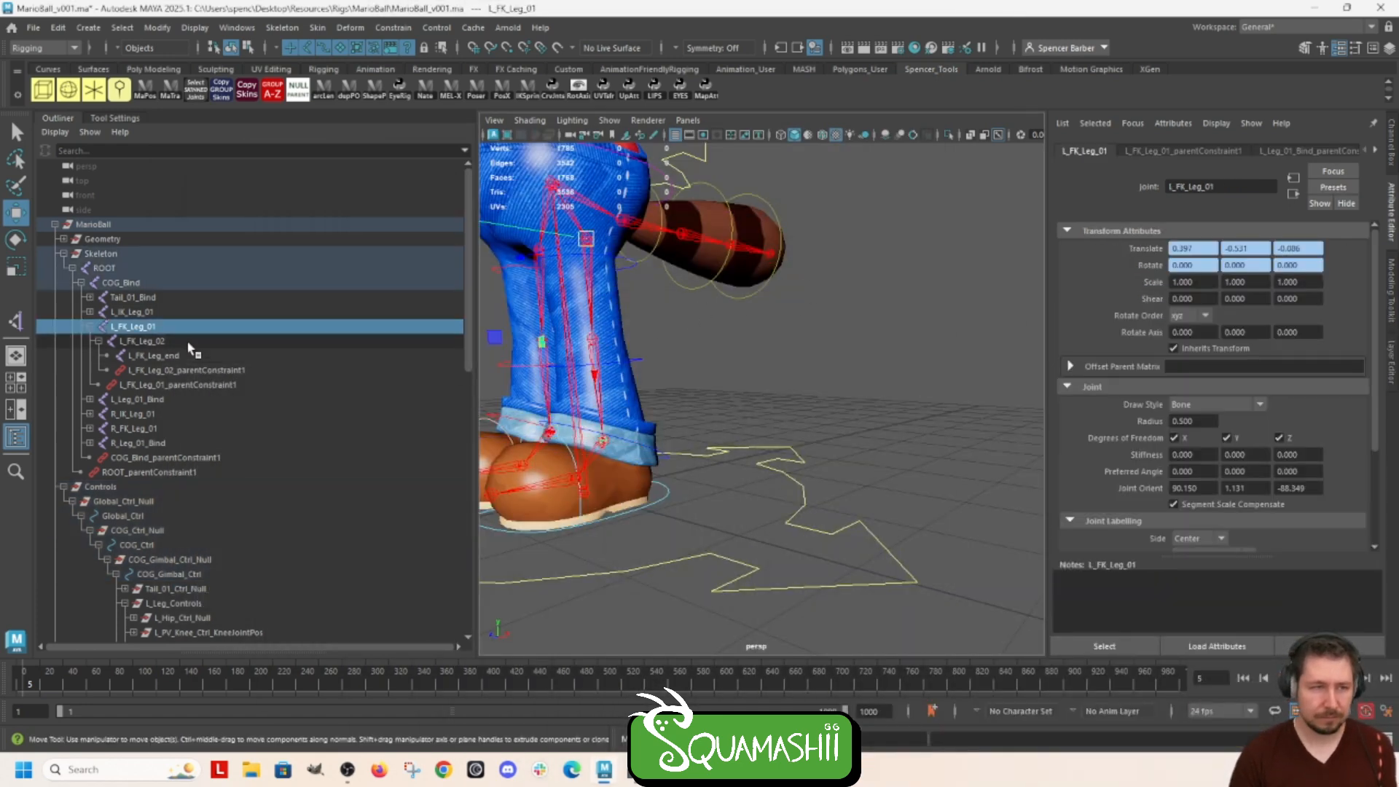
{"action": "left_click", "coordinate": [157, 341]}
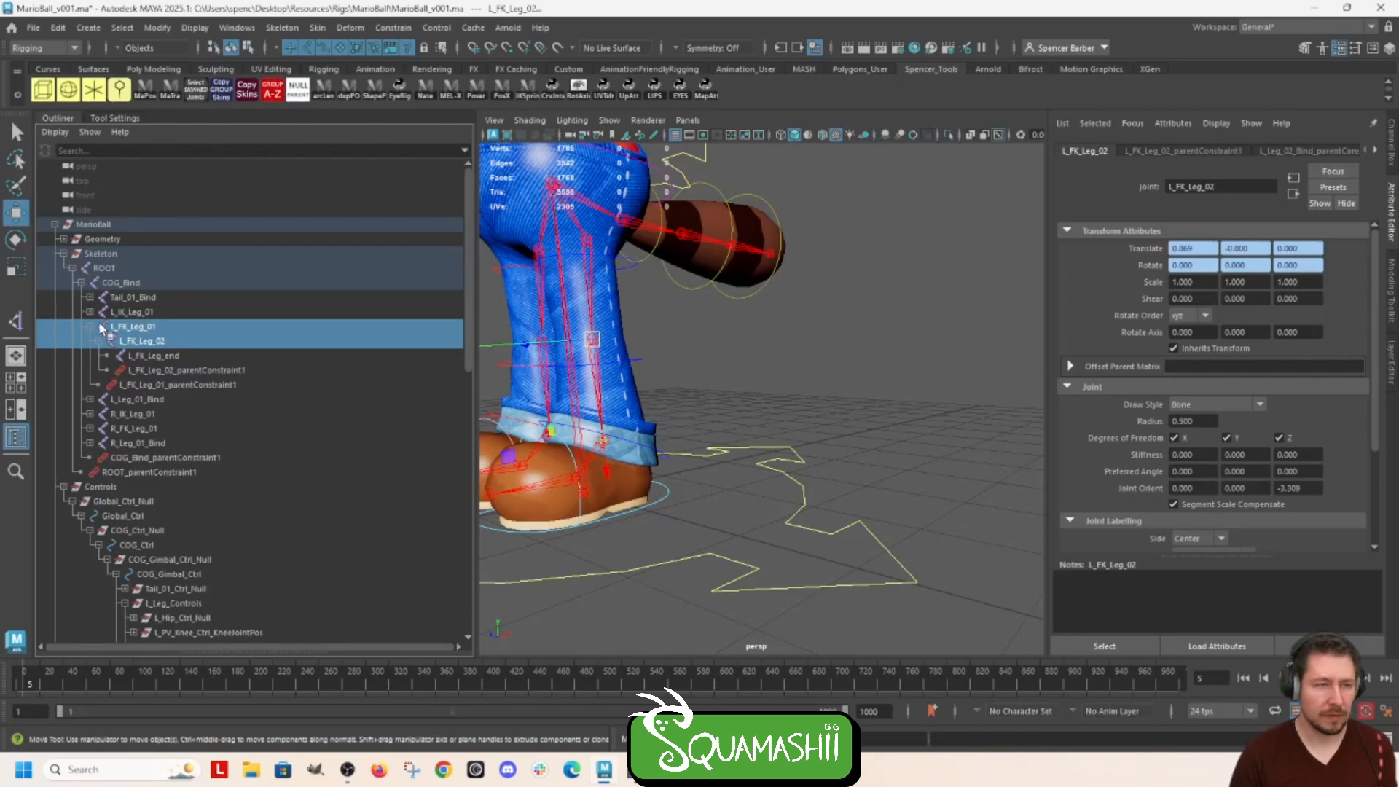
{"action": "left_click", "coordinate": [90, 327]}
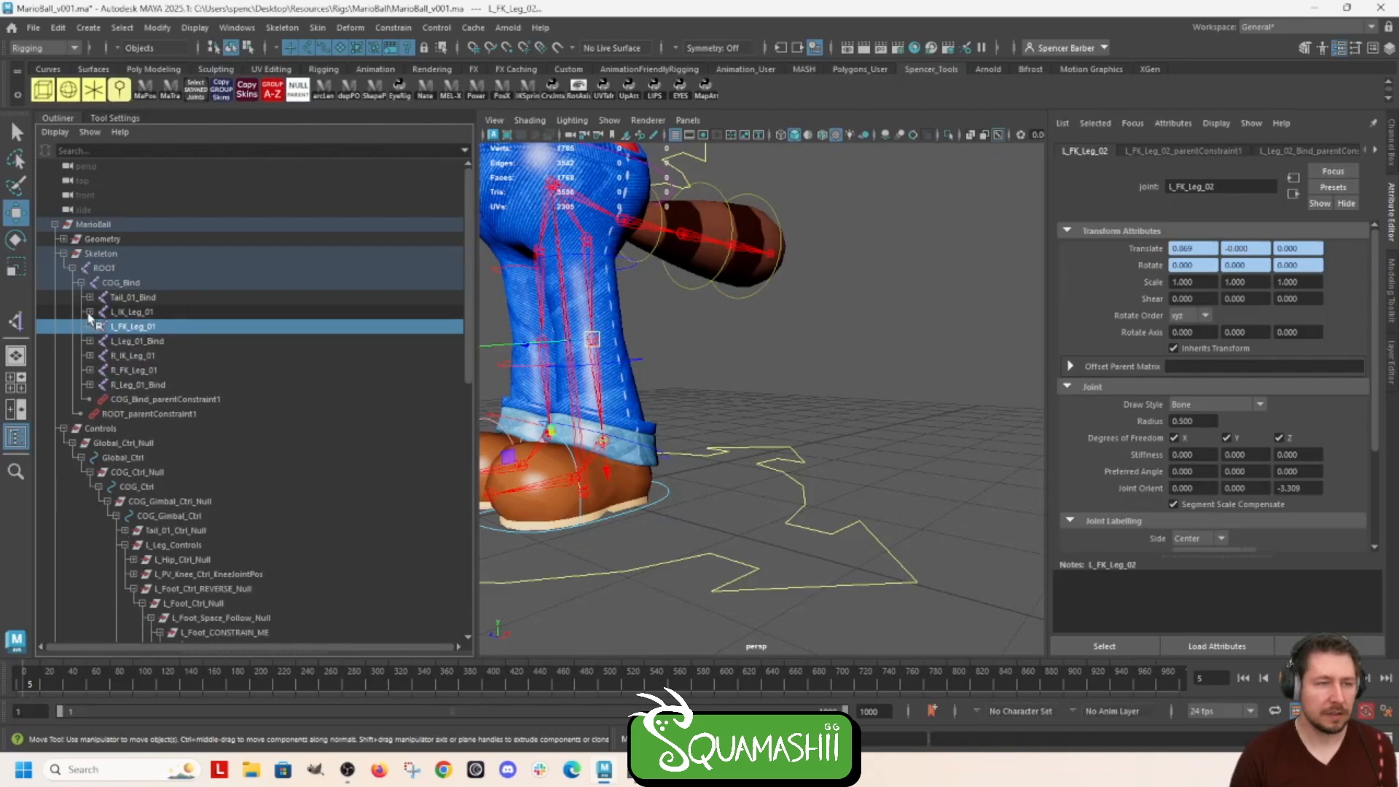
Step: Select the left and right IK leg joints together: L_IK_Leg_01, L_IK_Leg_02, L_IK_Leg_end, R_IK_Leg_01, R_IK_Leg_02 and R_IK_Leg_end
{"action": "left_click", "coordinate": [89, 312]}
{"action": "left_click", "coordinate": [137, 327]}
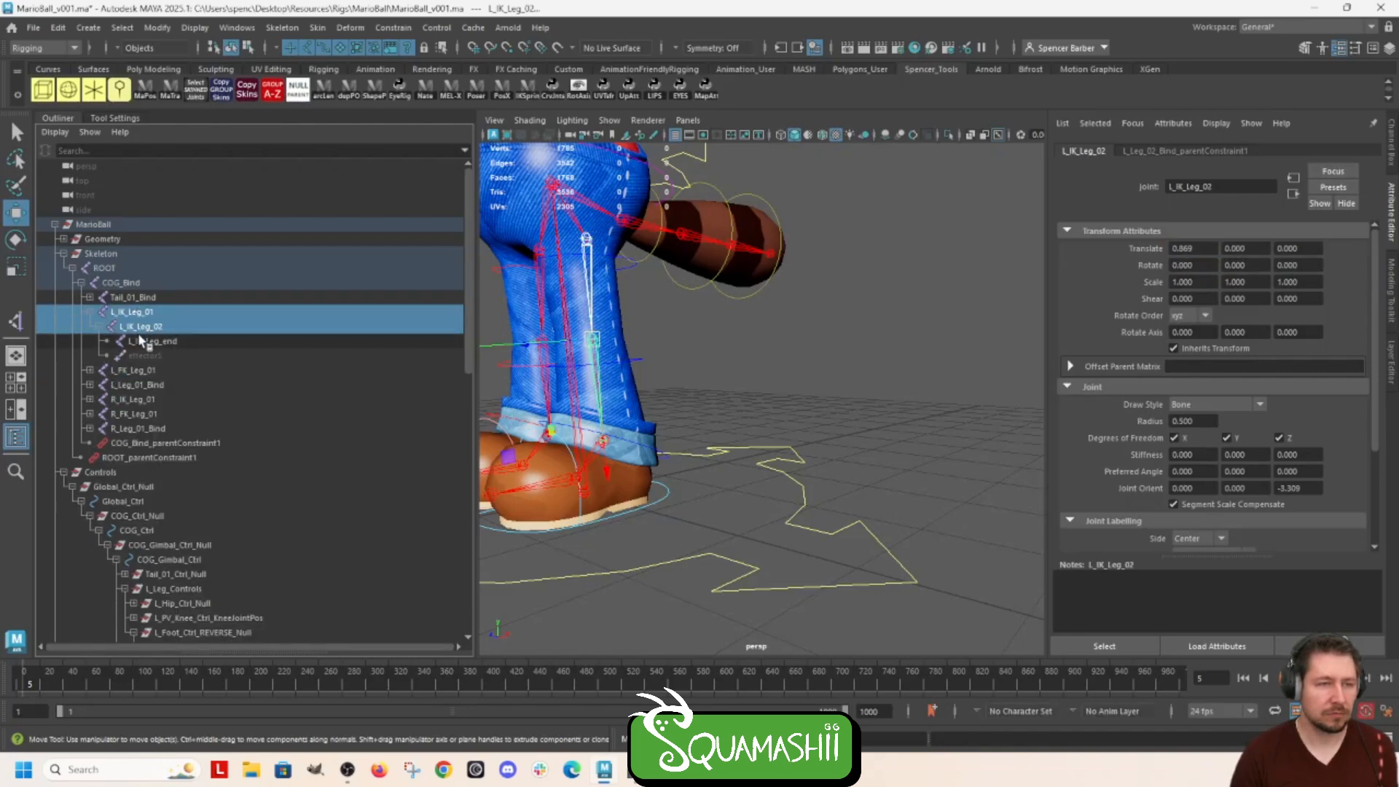
{"action": "left_click", "coordinate": [140, 339]}
{"action": "left_click", "coordinate": [90, 399]}
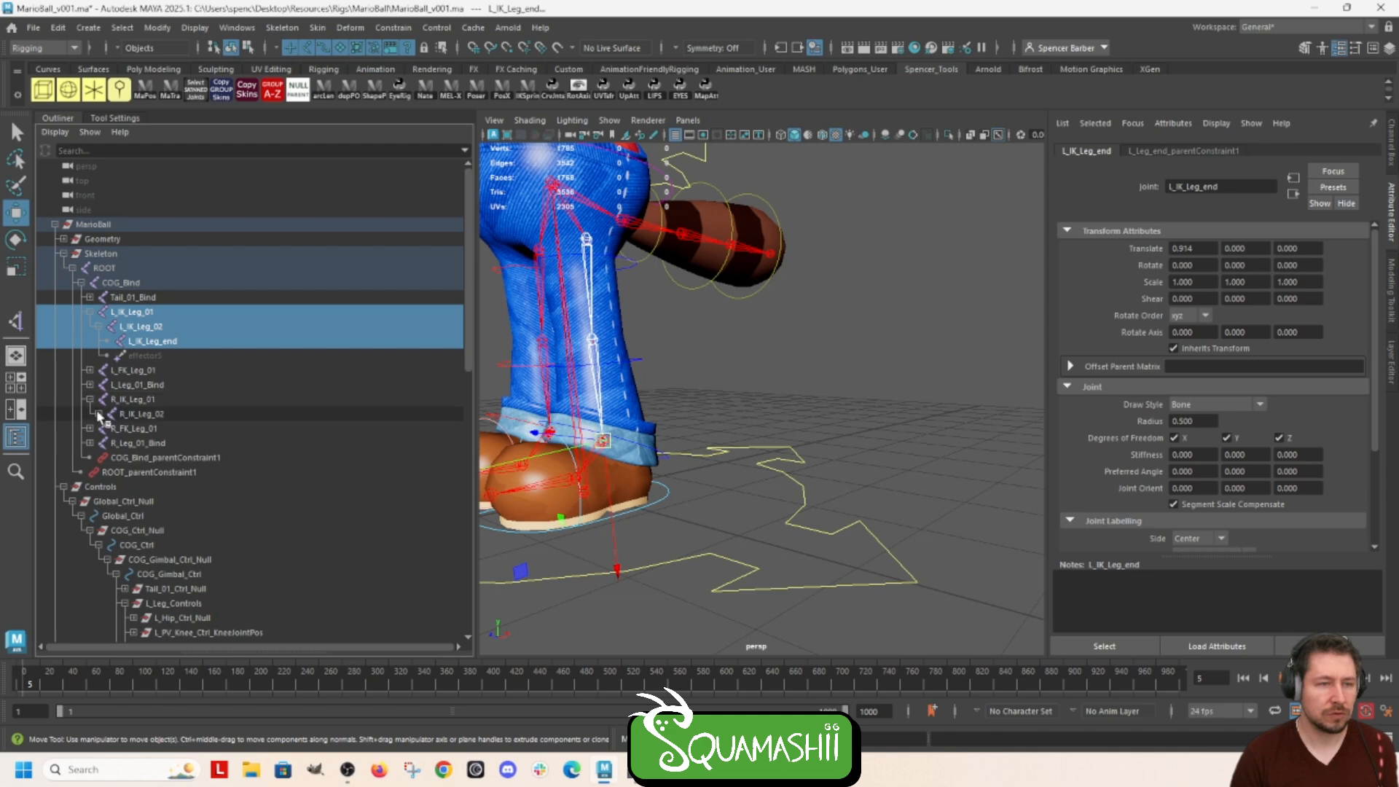
{"action": "left_click", "coordinate": [98, 413]}
{"action": "left_click", "coordinate": [129, 400], "text": "ctrl"}
{"action": "left_click", "coordinate": [130, 415], "text": "ctrl"}
{"action": "left_click", "coordinate": [134, 428], "text": "ctrl"}
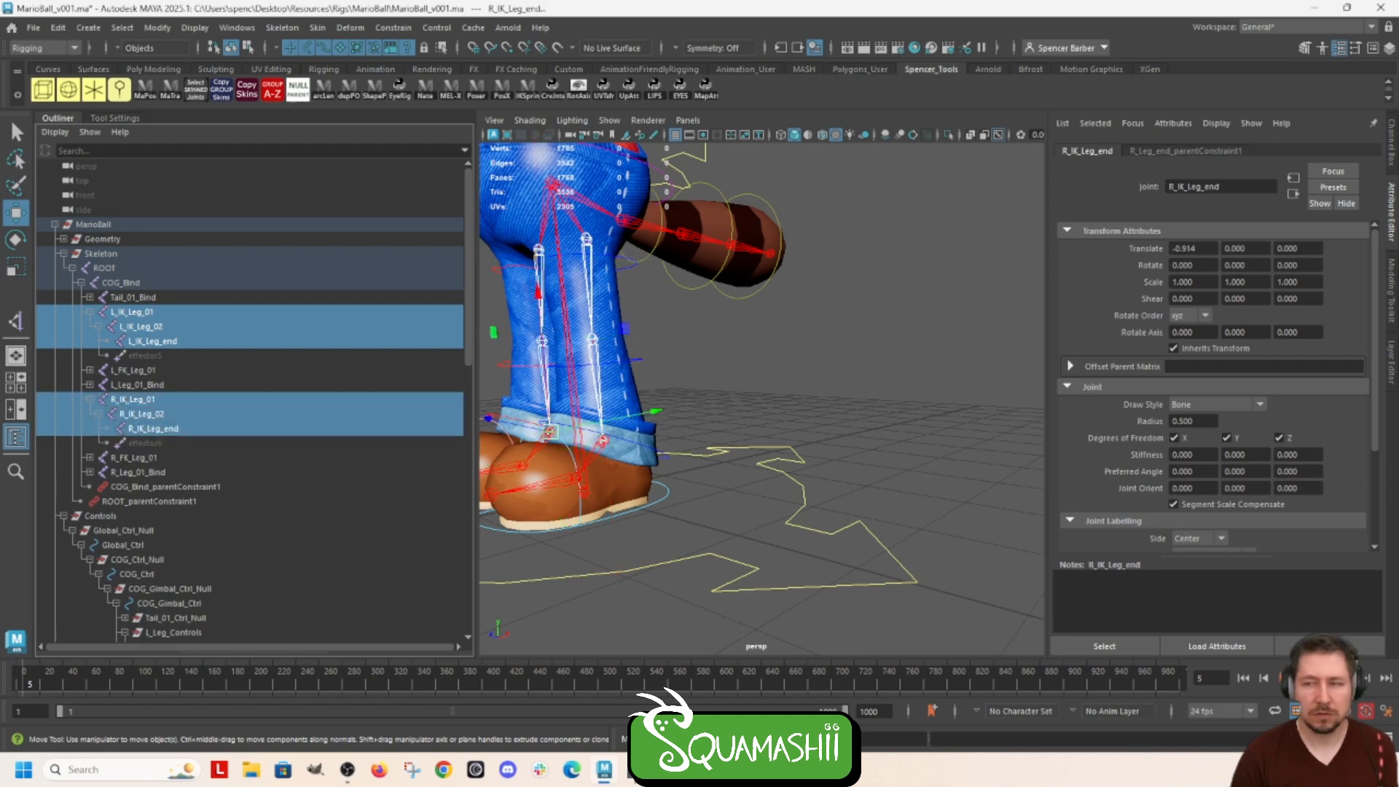
Step: Add the six selected IK leg joints to the existing Node Editor graph
{"action": "left_click", "coordinate": [604, 770]}
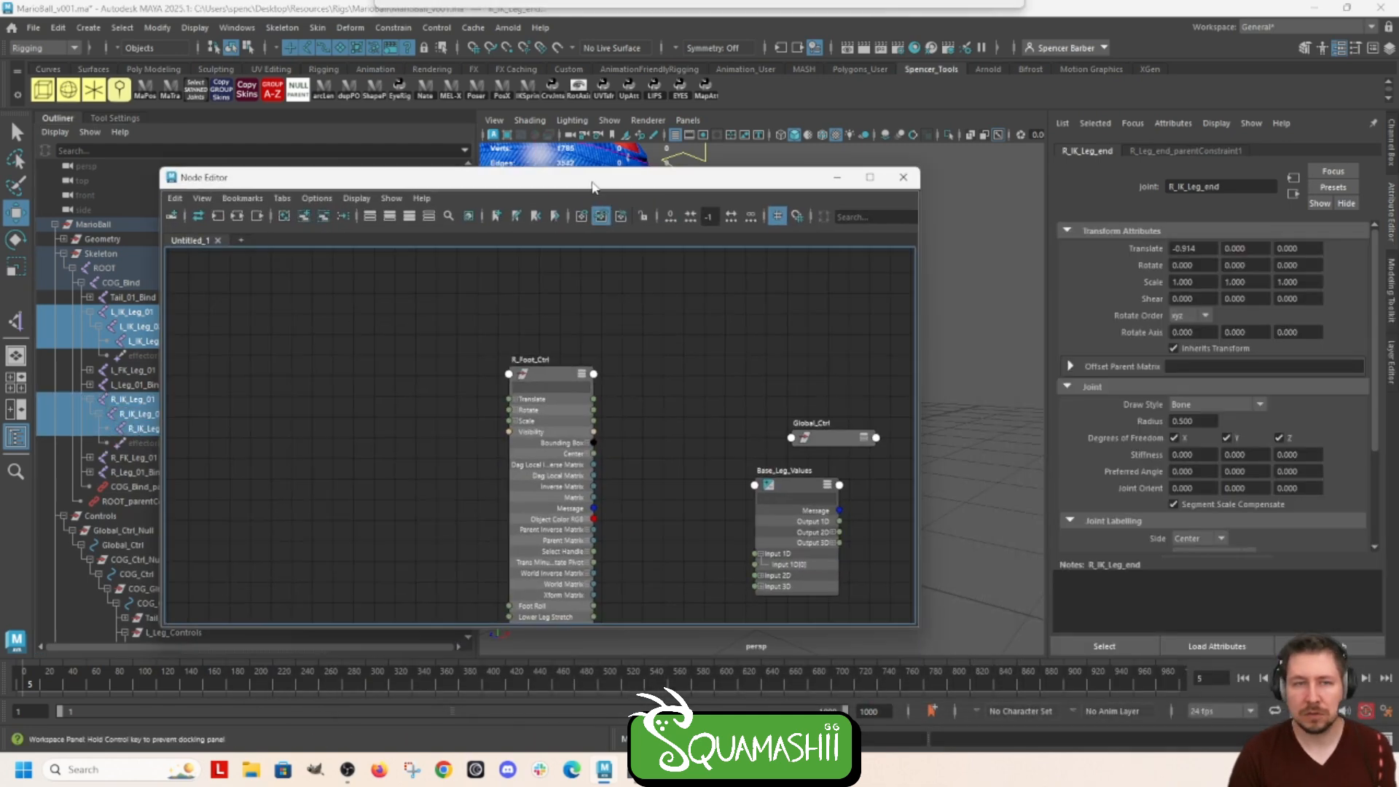
{"action": "left_click", "coordinate": [309, 210]}
{"action": "scroll", "coordinate": [511, 319], "scroll_direction": "up", "scroll_amount": 2}
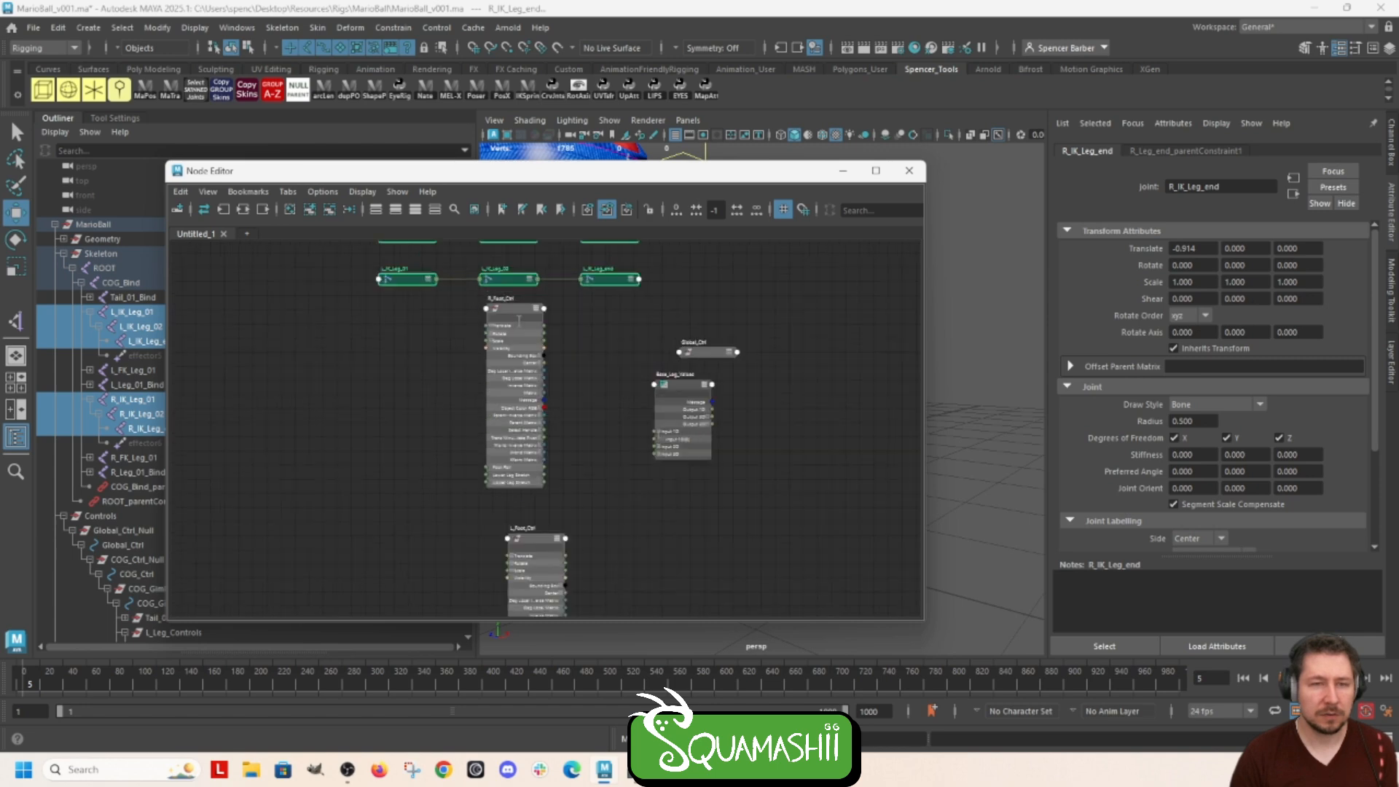
{"action": "middle_click_drag", "start_coordinate": [560, 346], "coordinate": [544, 440], "text": "alt"}
{"action": "scroll", "coordinate": [570, 428], "scroll_direction": "up", "scroll_amount": 2}
{"action": "middle_click_drag", "start_coordinate": [664, 505], "coordinate": [638, 522], "text": "alt"}
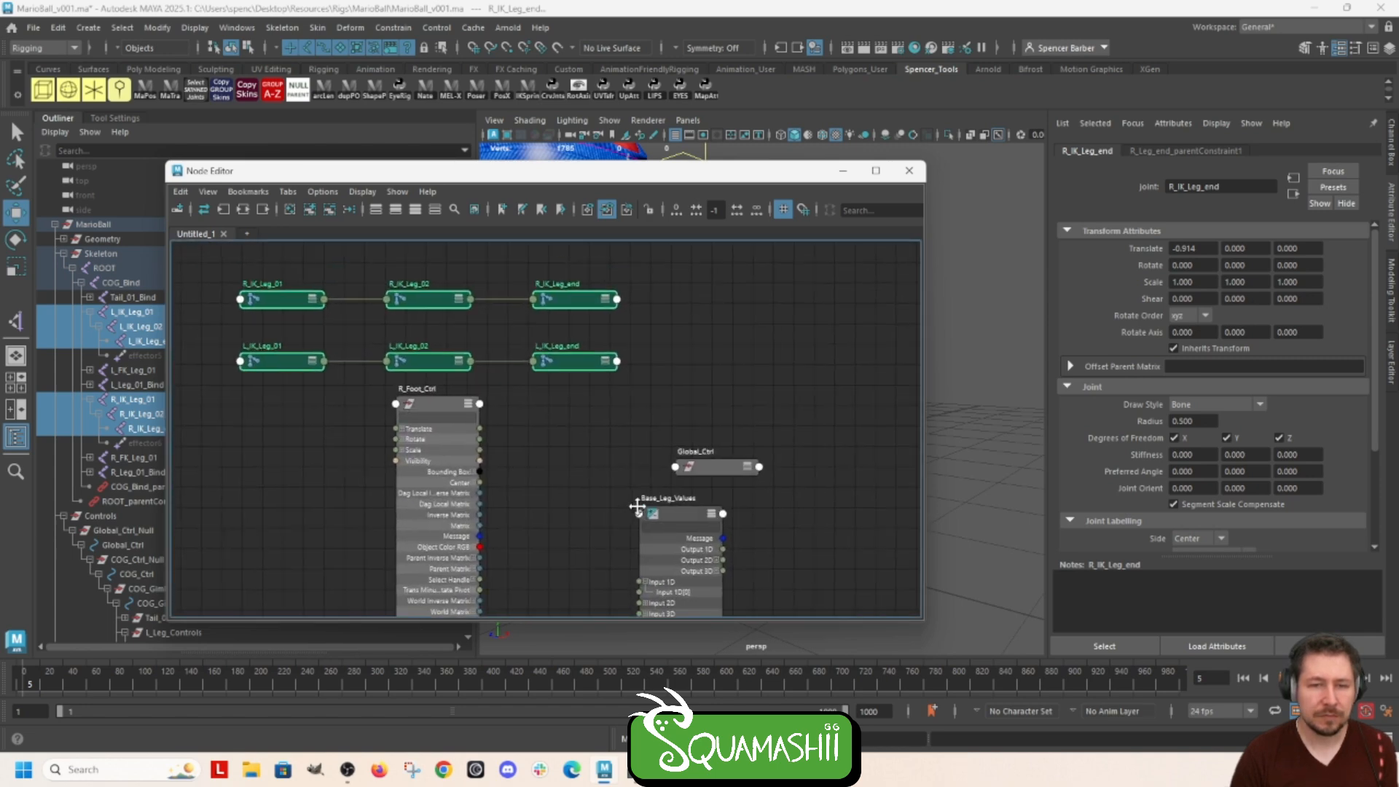
Step: Move Base_Leg_Values above Global_Ctrl and delete it from the node network
{"action": "left_click_drag", "start_coordinate": [684, 523], "coordinate": [724, 307]}
{"action": "left_click", "coordinate": [826, 351]}
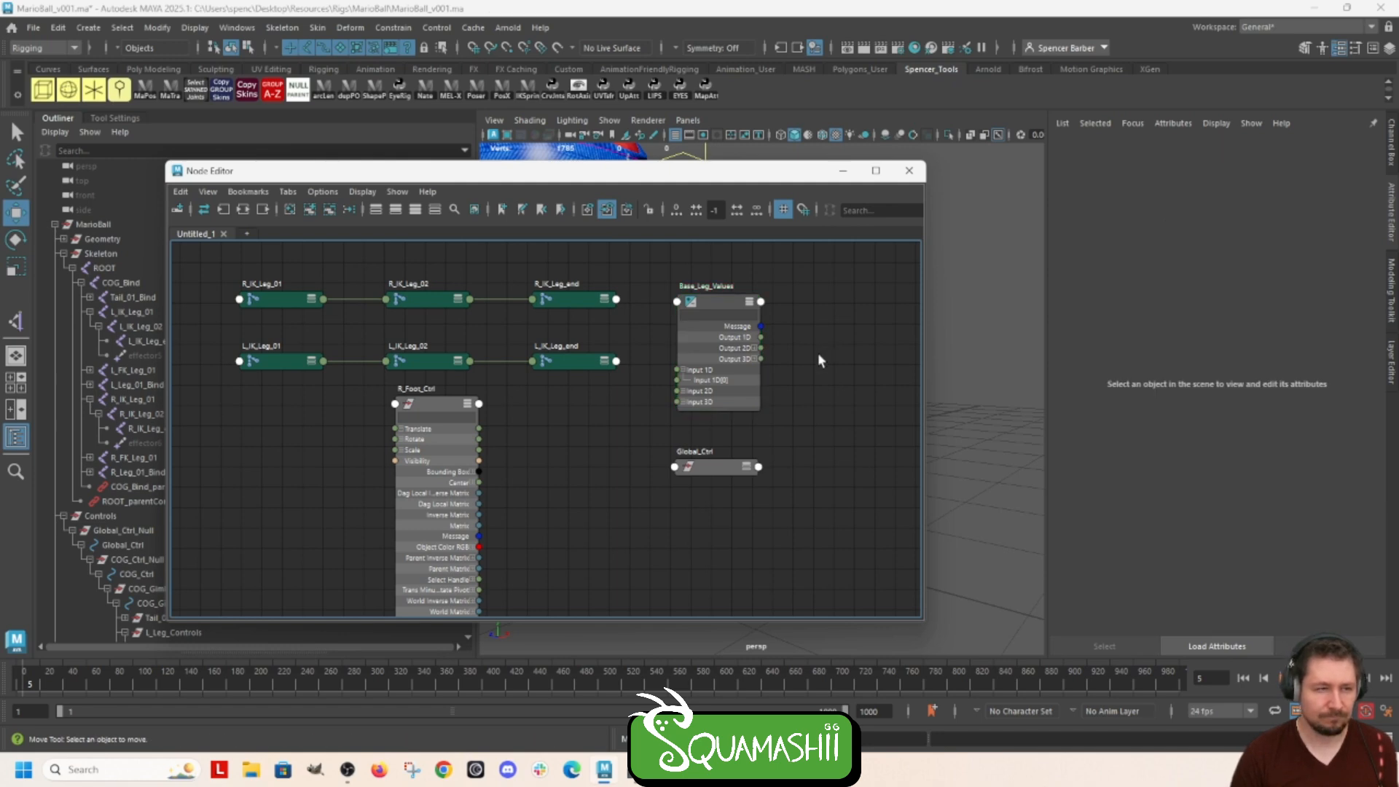
{"action": "left_click", "coordinate": [710, 302]}
{"action": "key", "text": "Delete"}
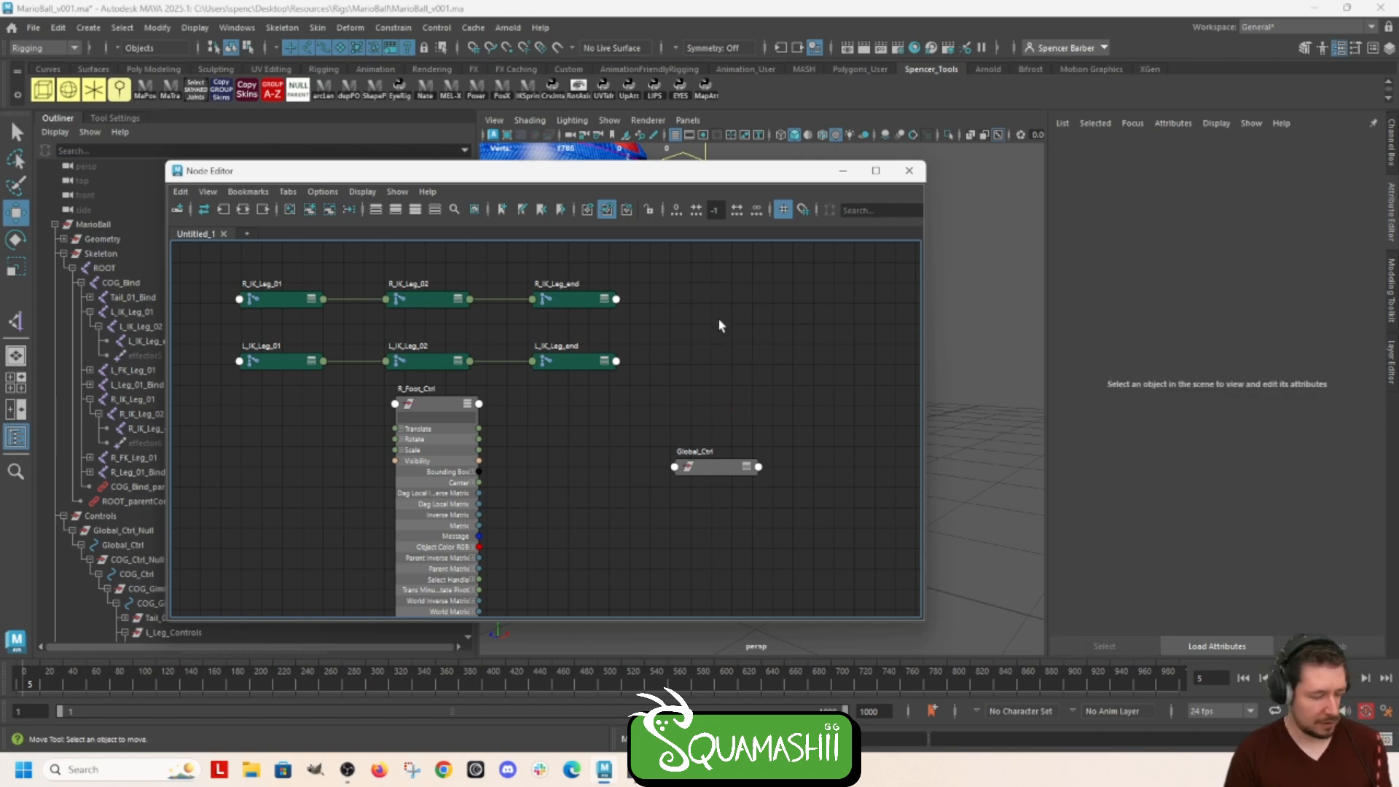
Step: Create a multiplyDivide node in the empty space beside the IK leg joint nodes
{"action": "key", "text": "Tab"}
{"action": "type", "text": "multippl"}
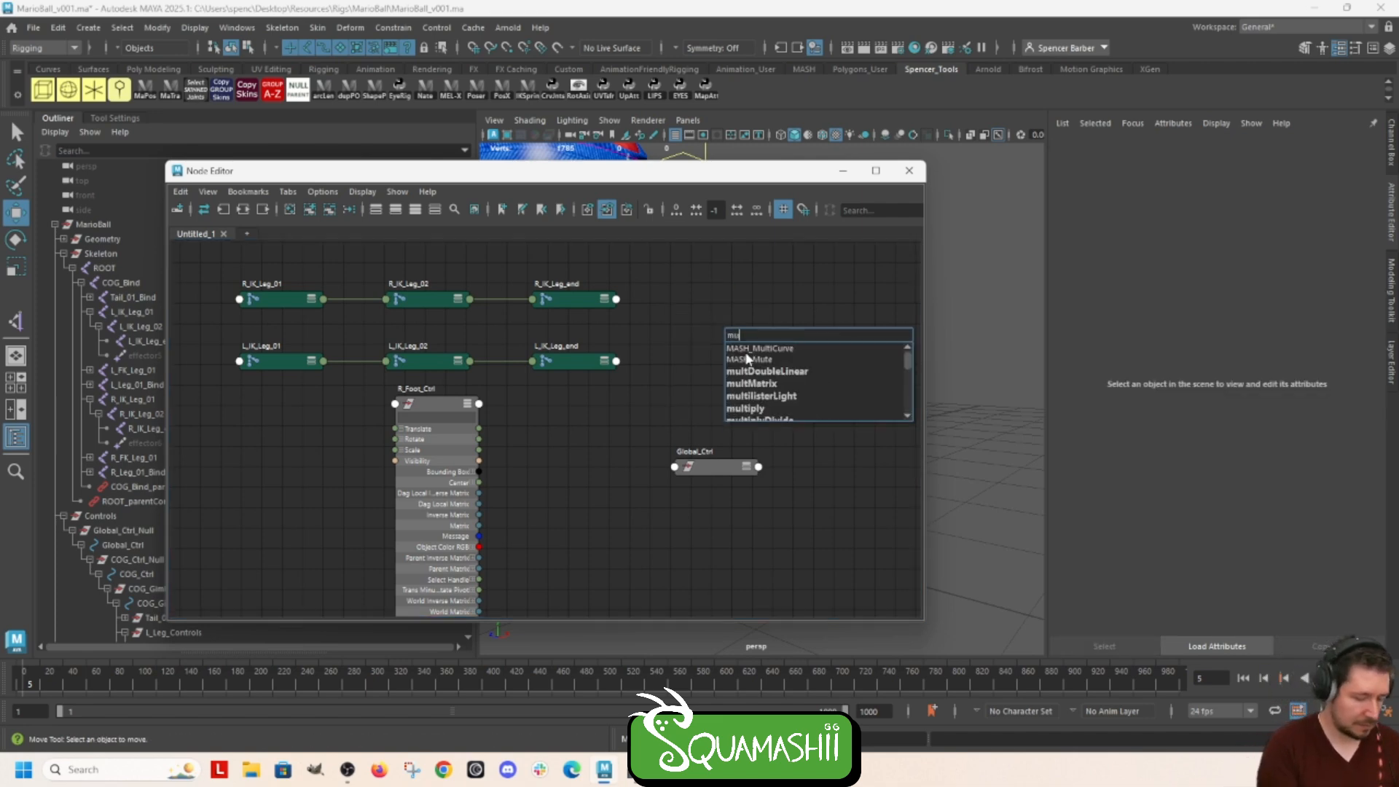
{"action": "key", "text": "BackSpace"}
{"action": "key", "text": "BackSpace"}
{"action": "key", "text": "BackSpace"}
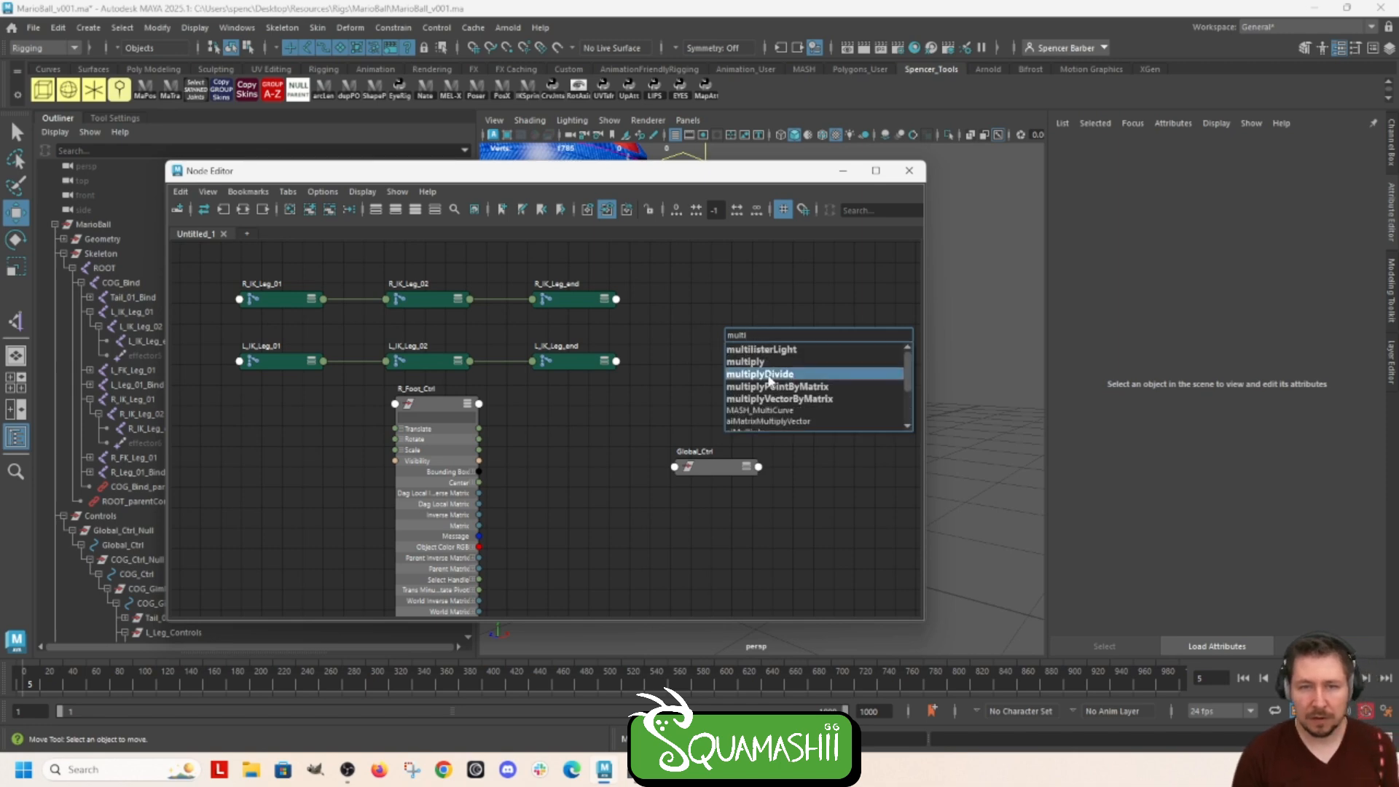
{"action": "left_click", "coordinate": [764, 374]}
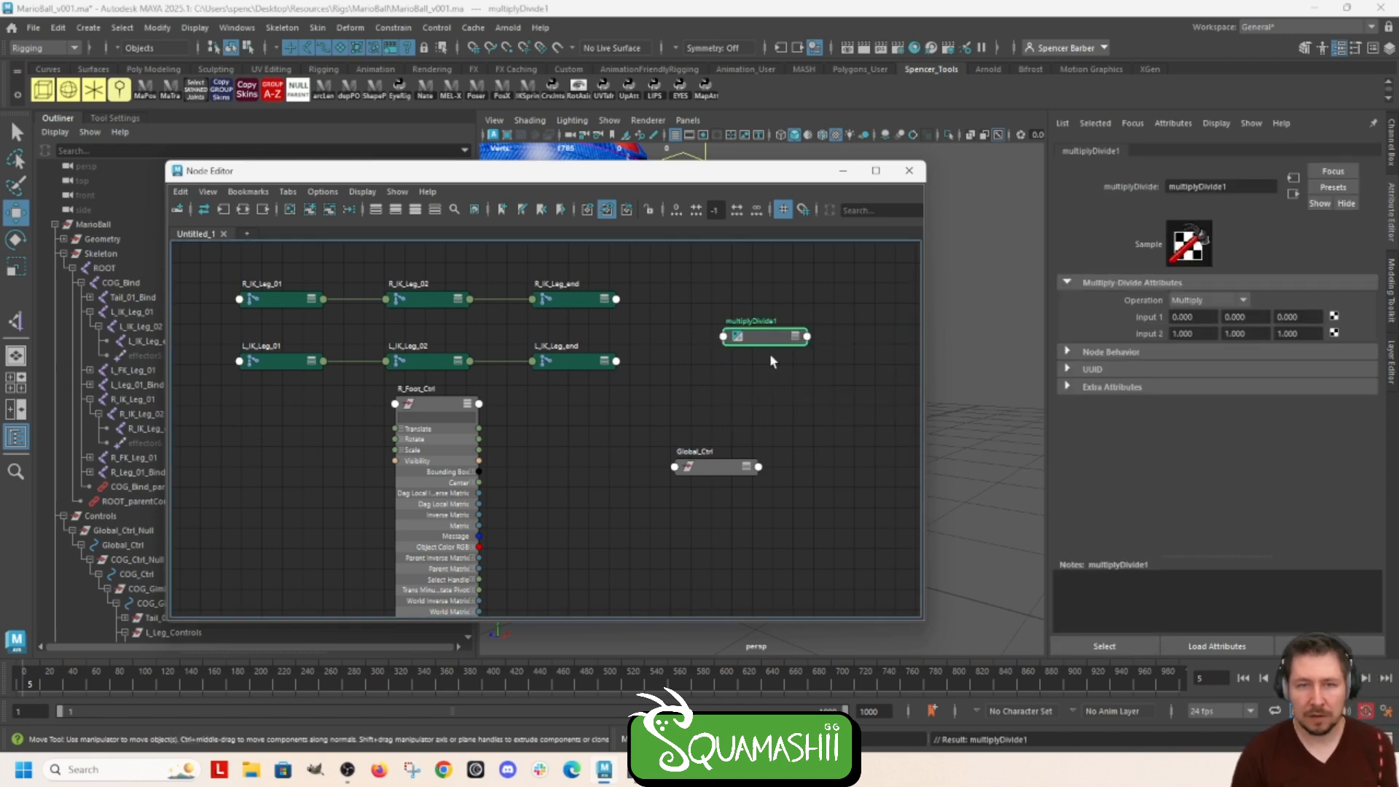
Step: Rename the new multiplyDivide node L_Leg_Base_Values
{"action": "double_click", "coordinate": [751, 321]}
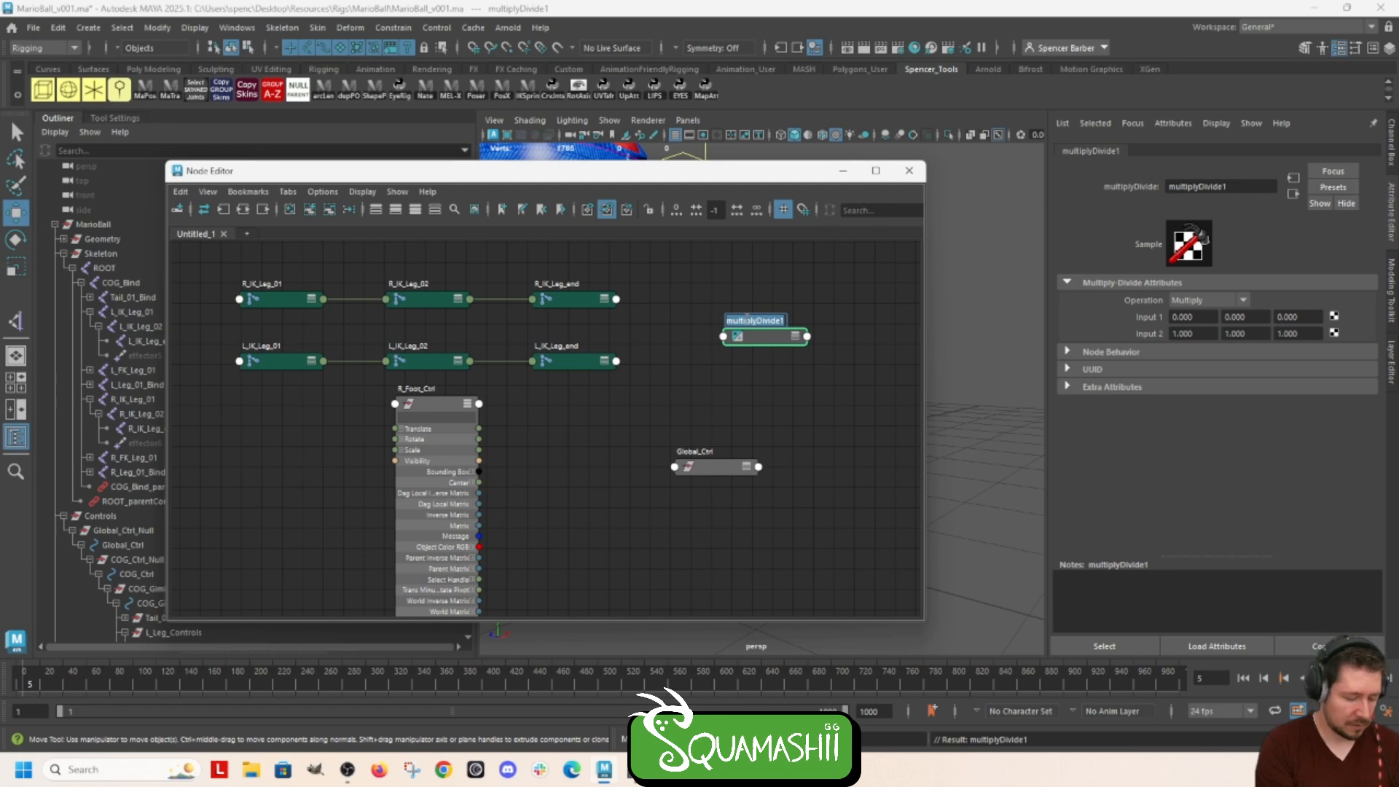
{"action": "type", "text": "L"}
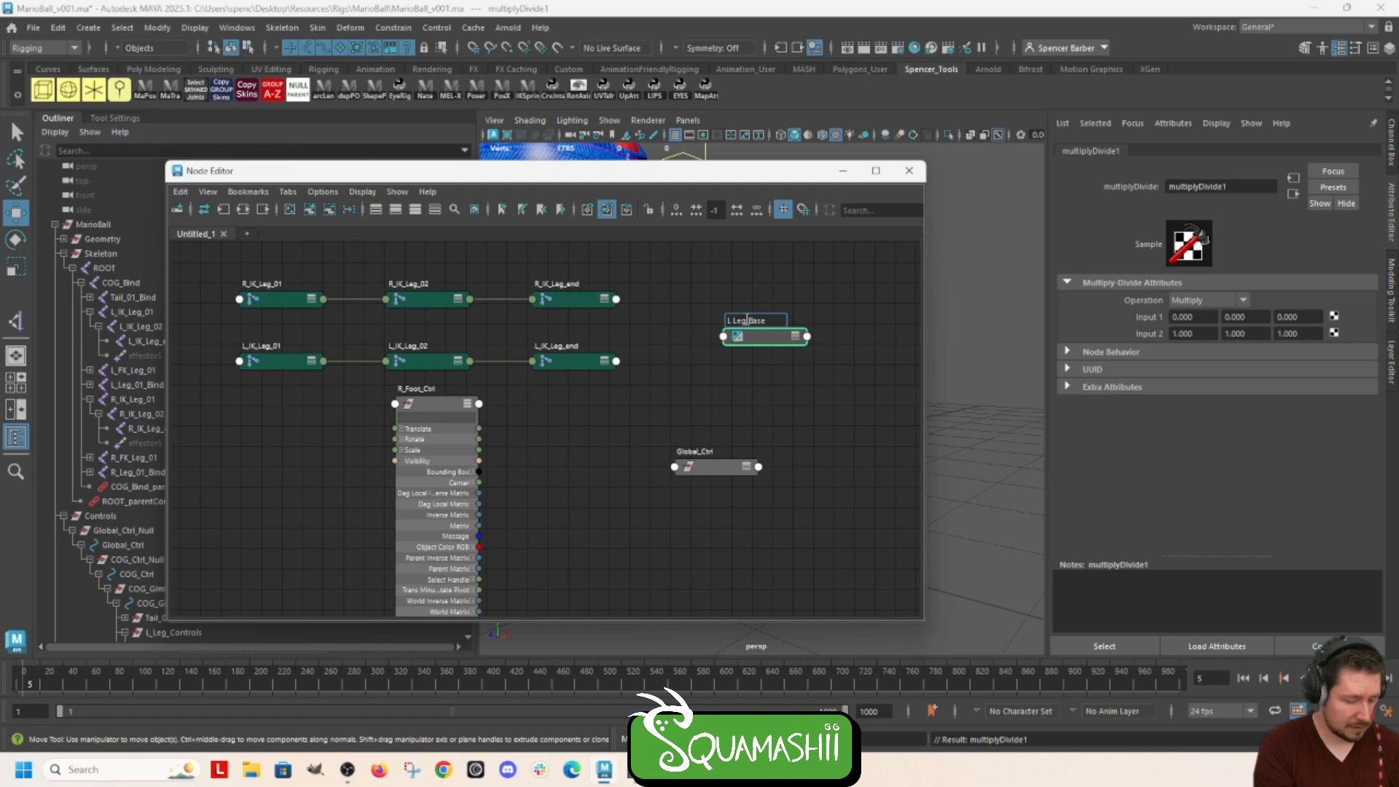
{"action": "type", "text": "Leg Base Values"}
{"action": "key", "text": "Return"}
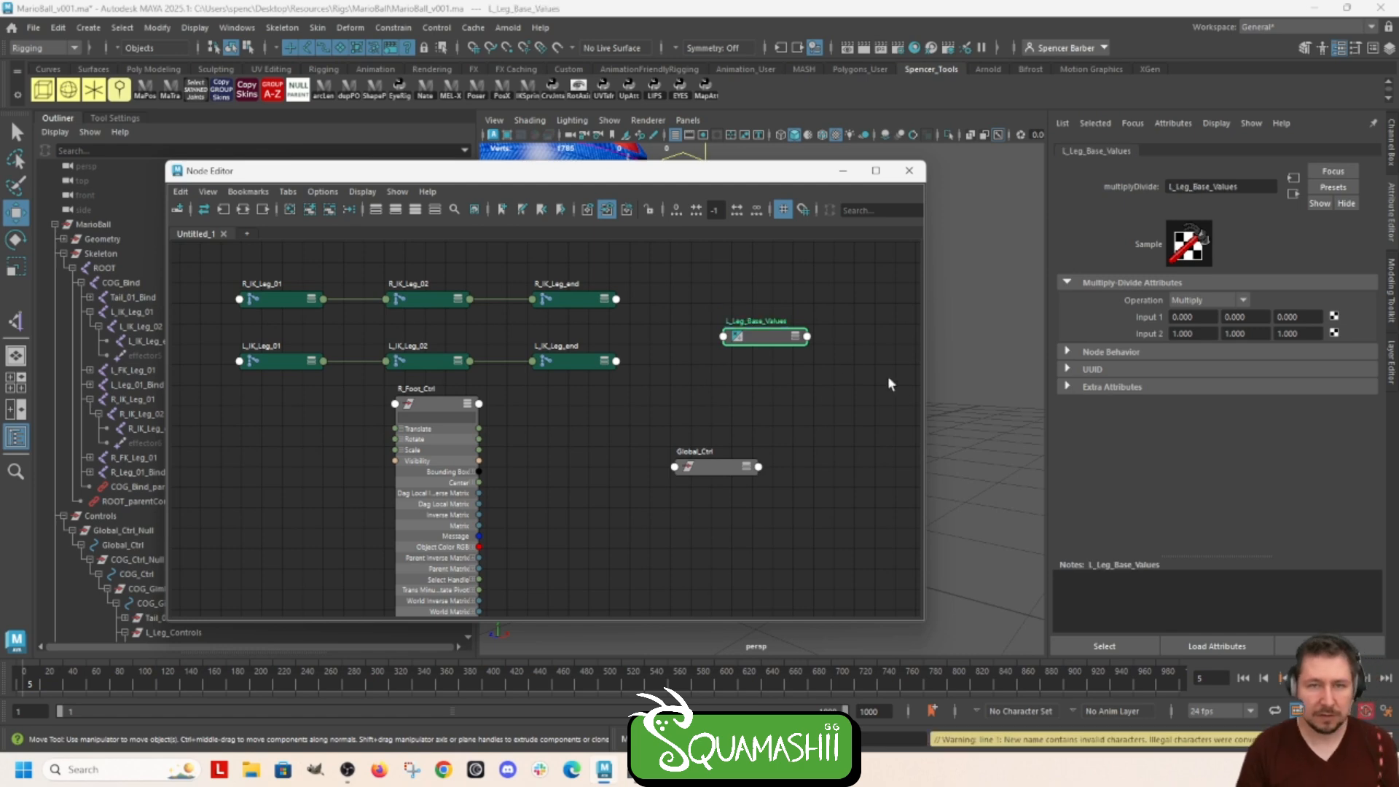
Step: Duplicate L_Leg_Base_Values, place the copy directly below it, and rename the copy R_Leg_Base_Values
{"action": "double_click", "coordinate": [777, 325]}
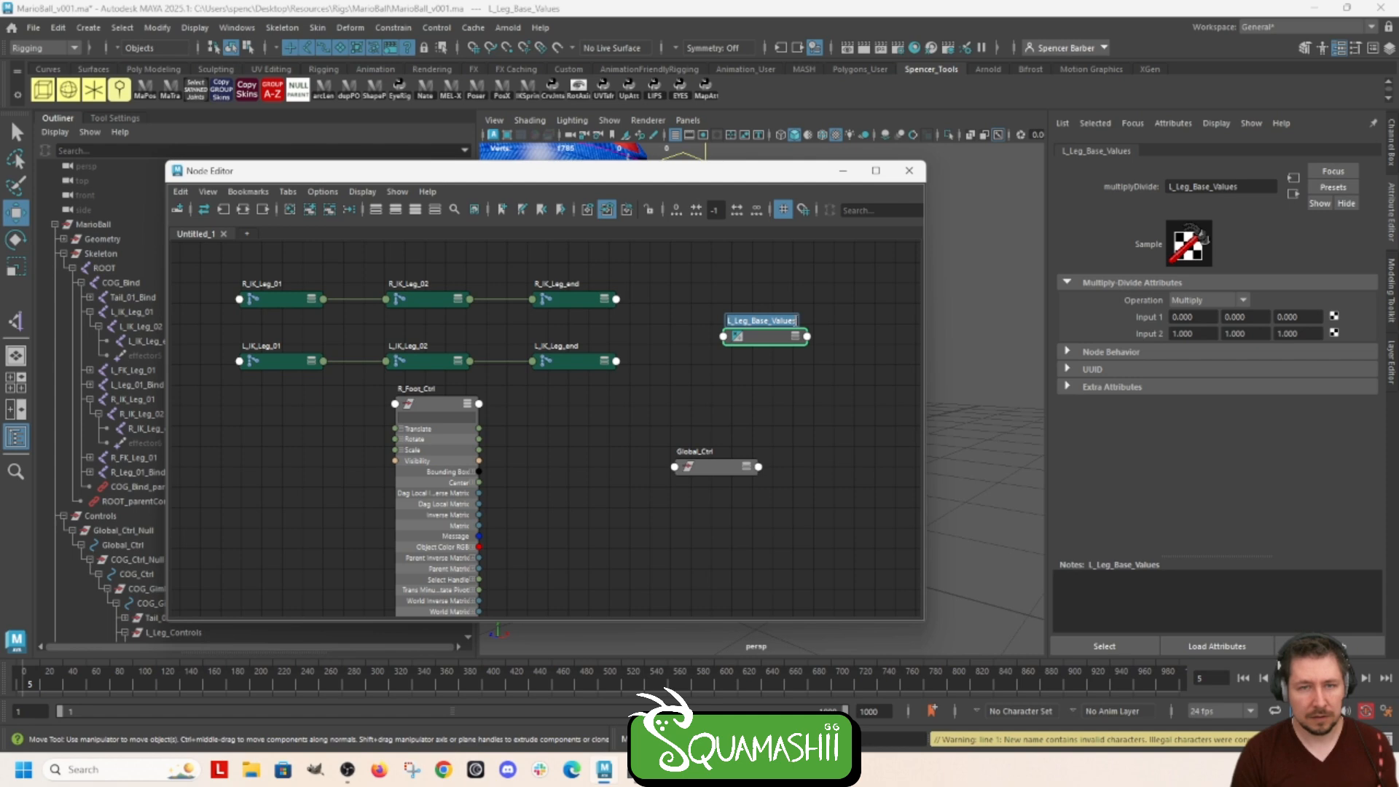
{"action": "left_click", "coordinate": [774, 345]}
{"action": "key", "text": "ctrl+d"}
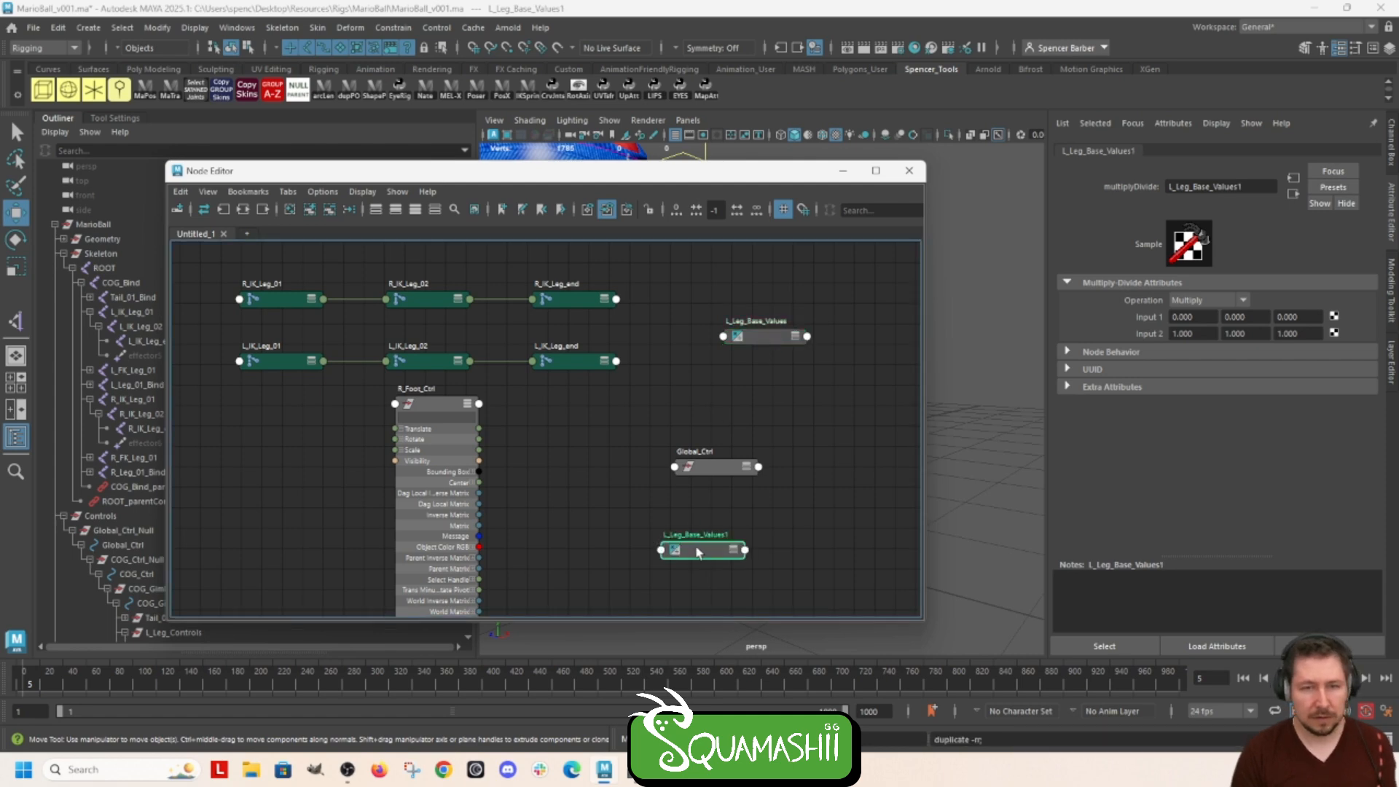
{"action": "left_click_drag", "start_coordinate": [696, 552], "coordinate": [751, 375]}
{"action": "double_click", "coordinate": [747, 369]}
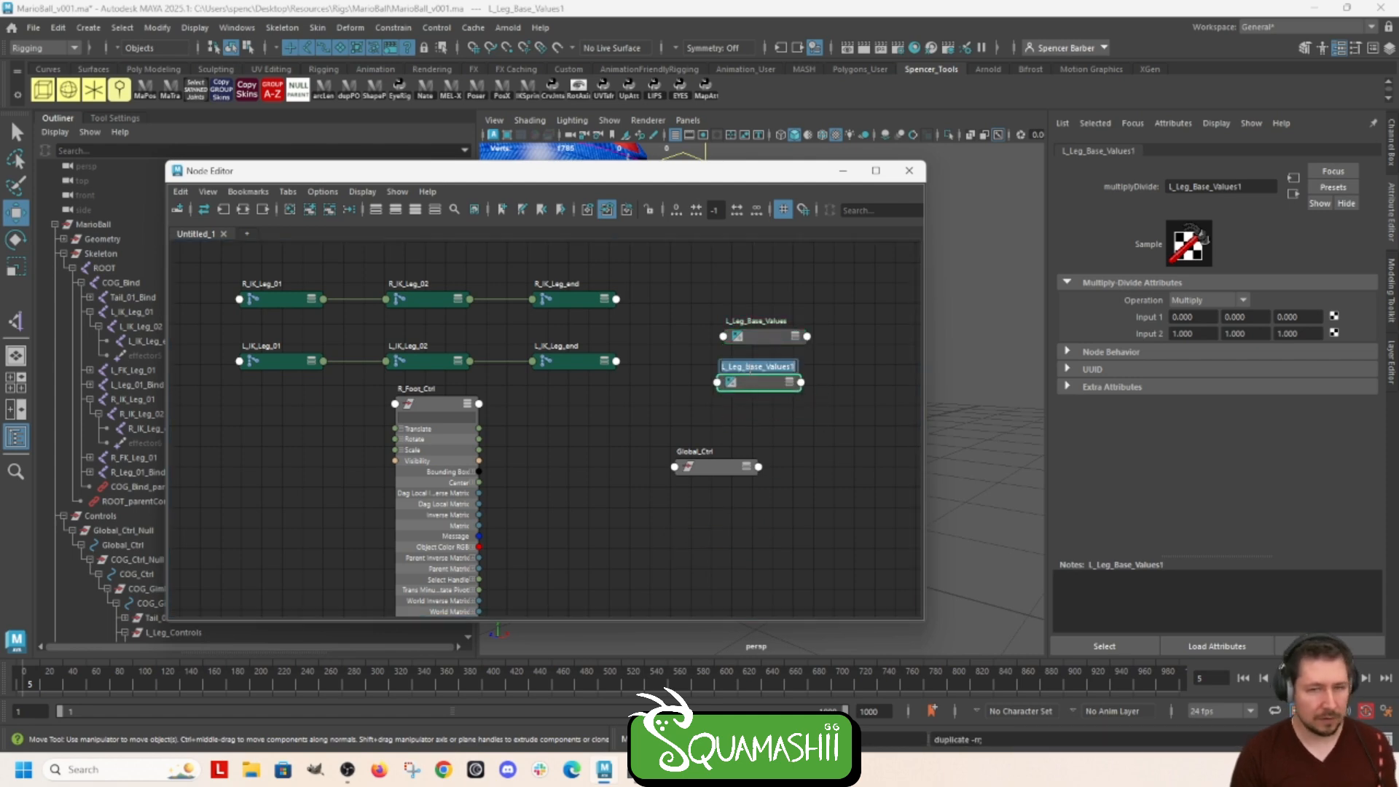
{"action": "left_click", "coordinate": [723, 367]}
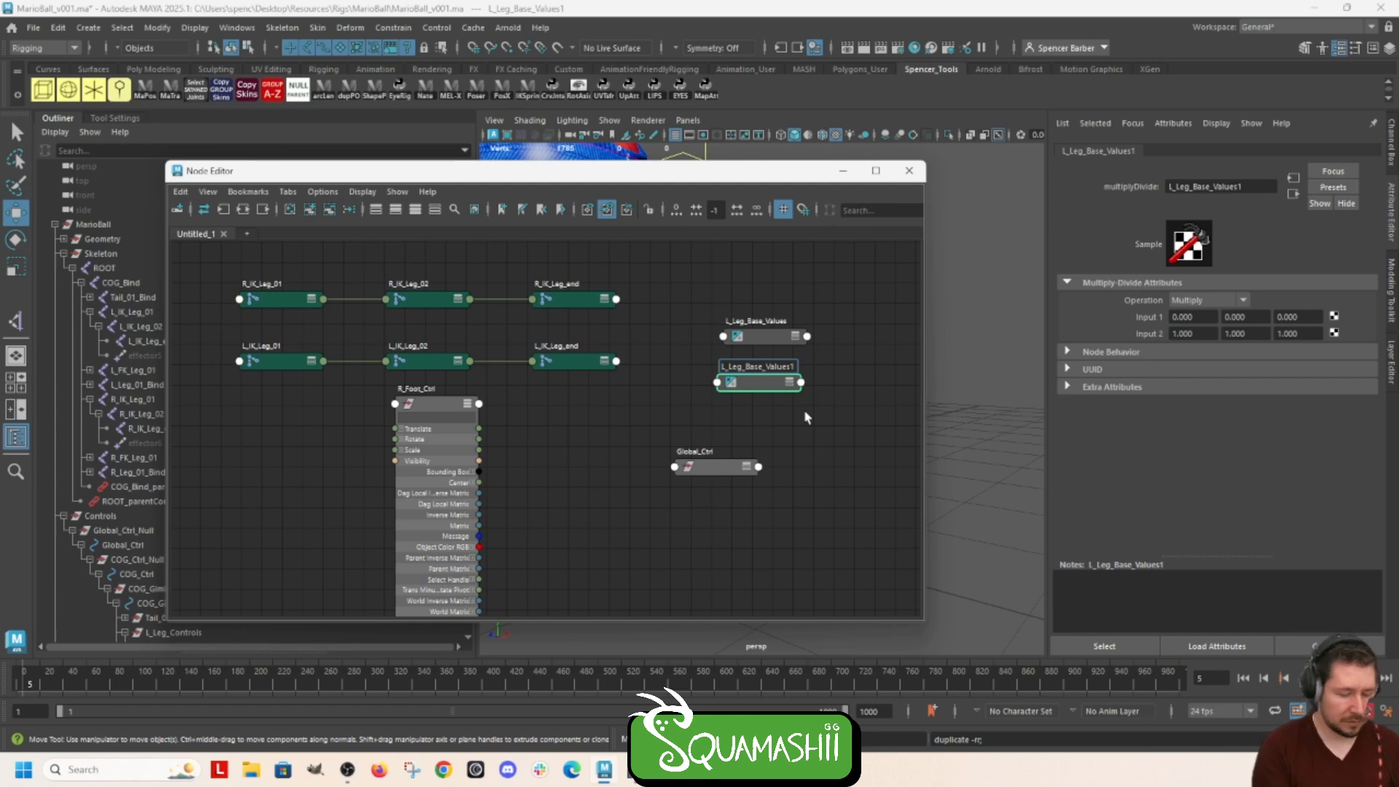
{"action": "key", "text": "Delete"}
{"action": "type", "text": "R"}
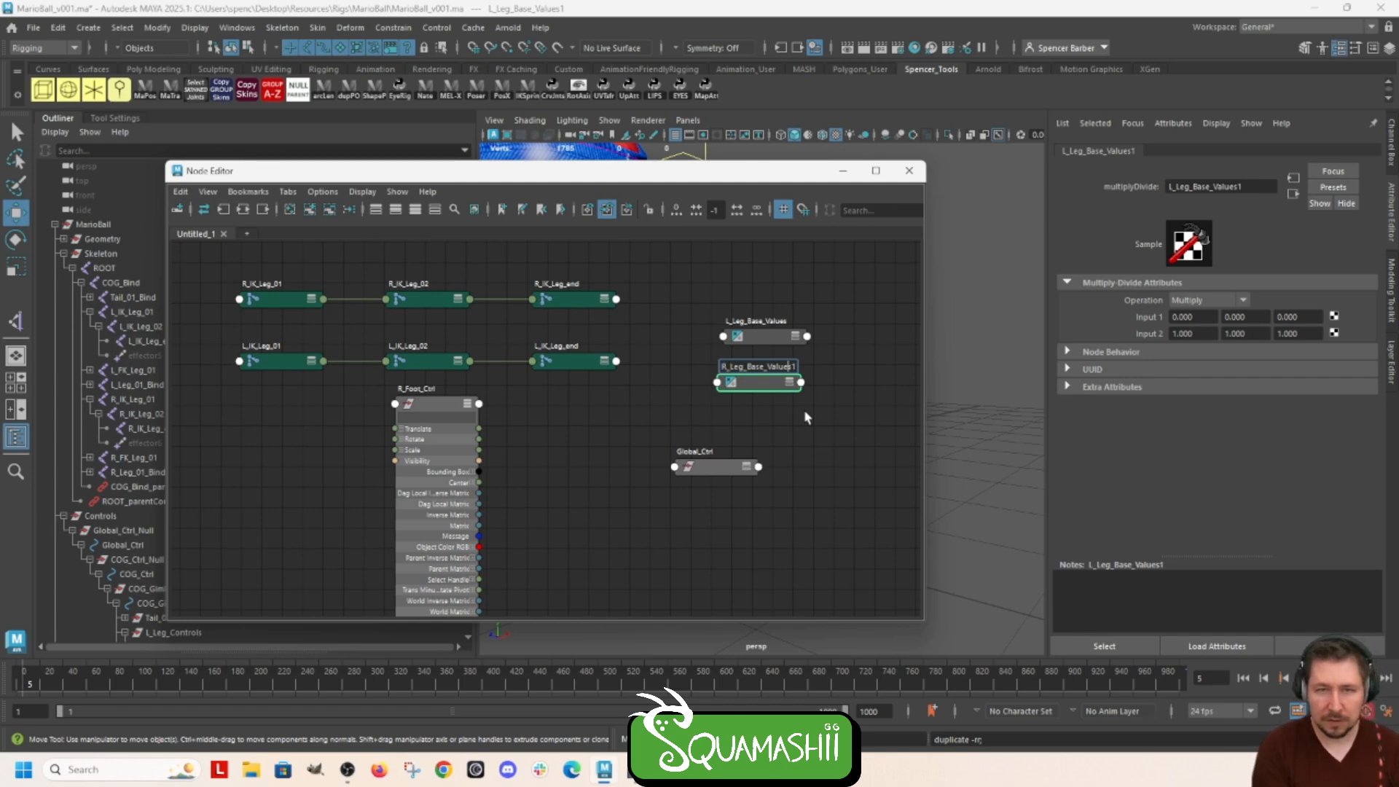
{"action": "key", "text": "Return"}
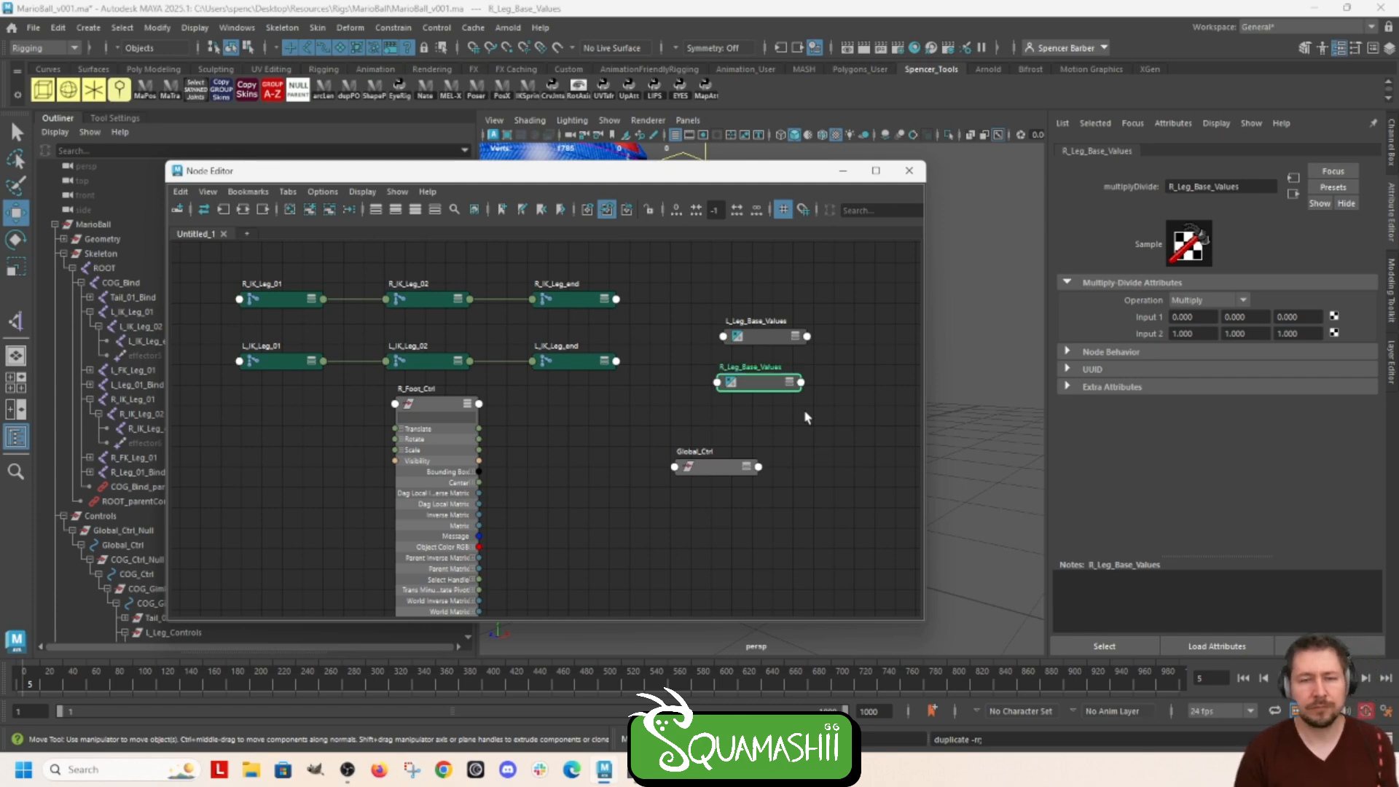
Step: Expand the attributes of L_Leg_Base_Values and R_Leg_Base_Values, and stack the two nodes with the left-leg node on top
{"action": "left_click", "coordinate": [409, 300]}
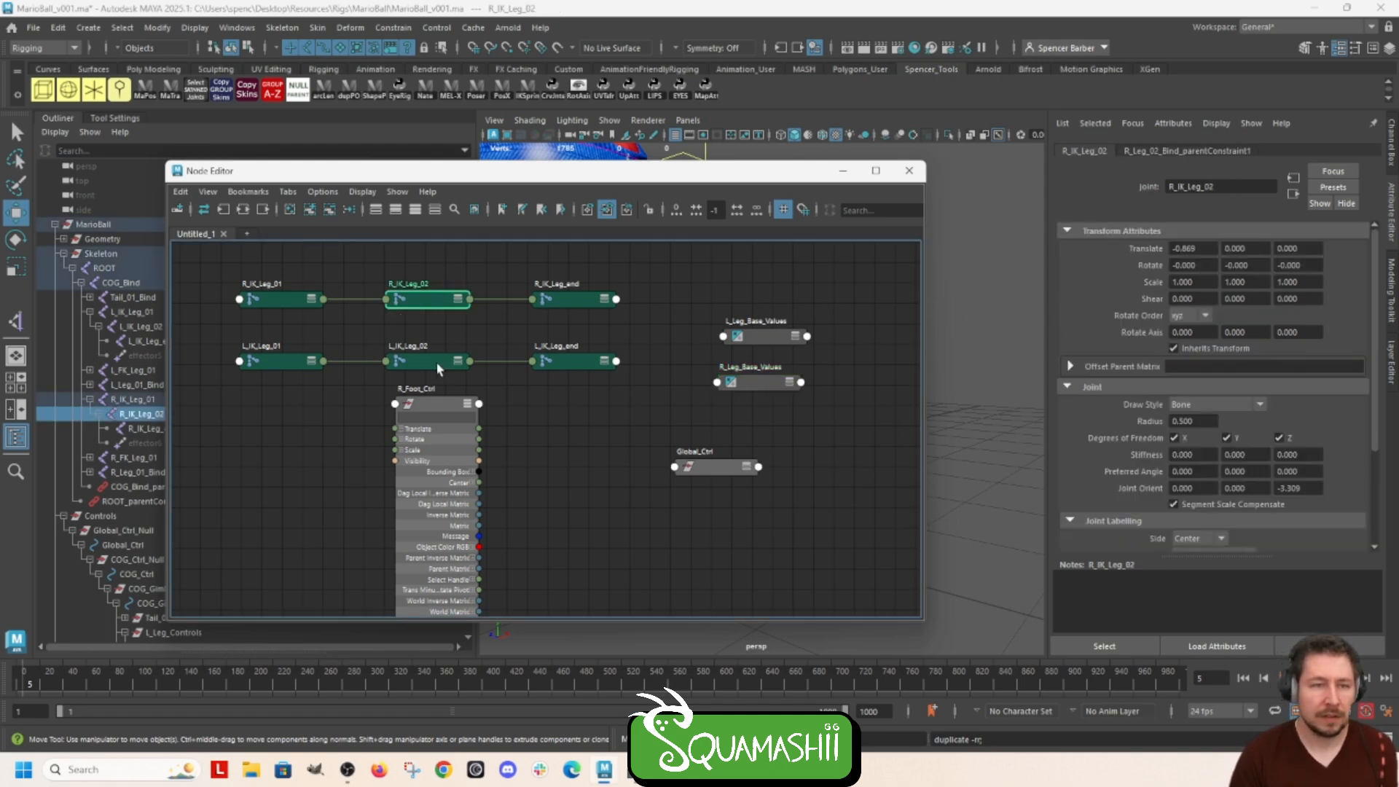
{"action": "left_click", "coordinate": [796, 336]}
{"action": "left_click_drag", "start_coordinate": [796, 337], "coordinate": [778, 278]}
{"action": "mouse_move", "coordinate": [758, 383]}
{"action": "left_mouse_down"}
{"action": "mouse_move", "coordinate": [797, 423]}
{"action": "mouse_move", "coordinate": [742, 375]}
{"action": "left_mouse_up"}
{"action": "left_click", "coordinate": [835, 423]}
Step: Arrange the left IK leg joint row above the right one, and move R_Foot_Ctrl clear below both rows
{"action": "left_click_drag", "start_coordinate": [575, 304], "coordinate": [281, 397]}
{"action": "left_click_drag", "start_coordinate": [278, 336], "coordinate": [583, 397]}
{"action": "left_click_drag", "start_coordinate": [434, 413], "coordinate": [482, 331]}
{"action": "left_click", "coordinate": [476, 324]}
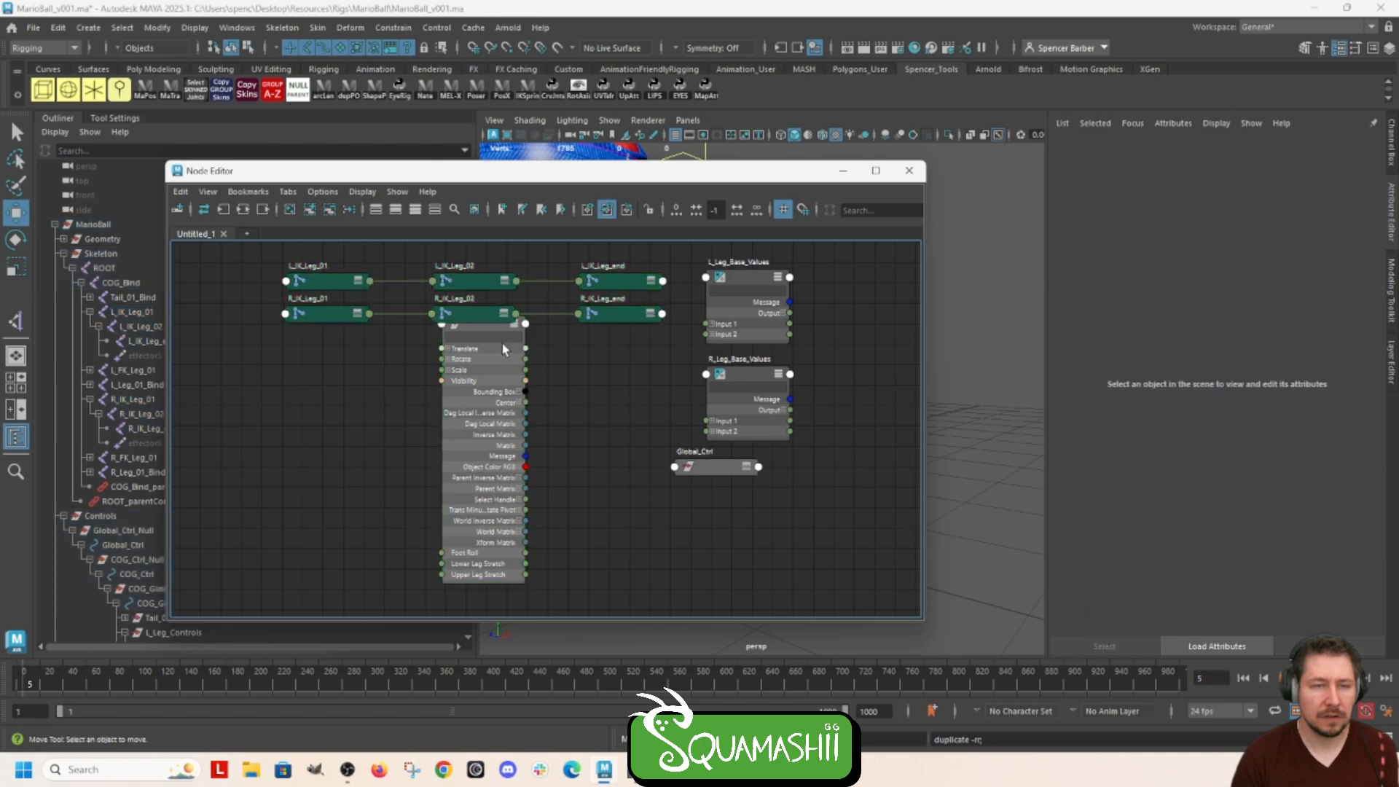
{"action": "left_click_drag", "start_coordinate": [488, 334], "coordinate": [353, 412]}
{"action": "key", "text": "a"}
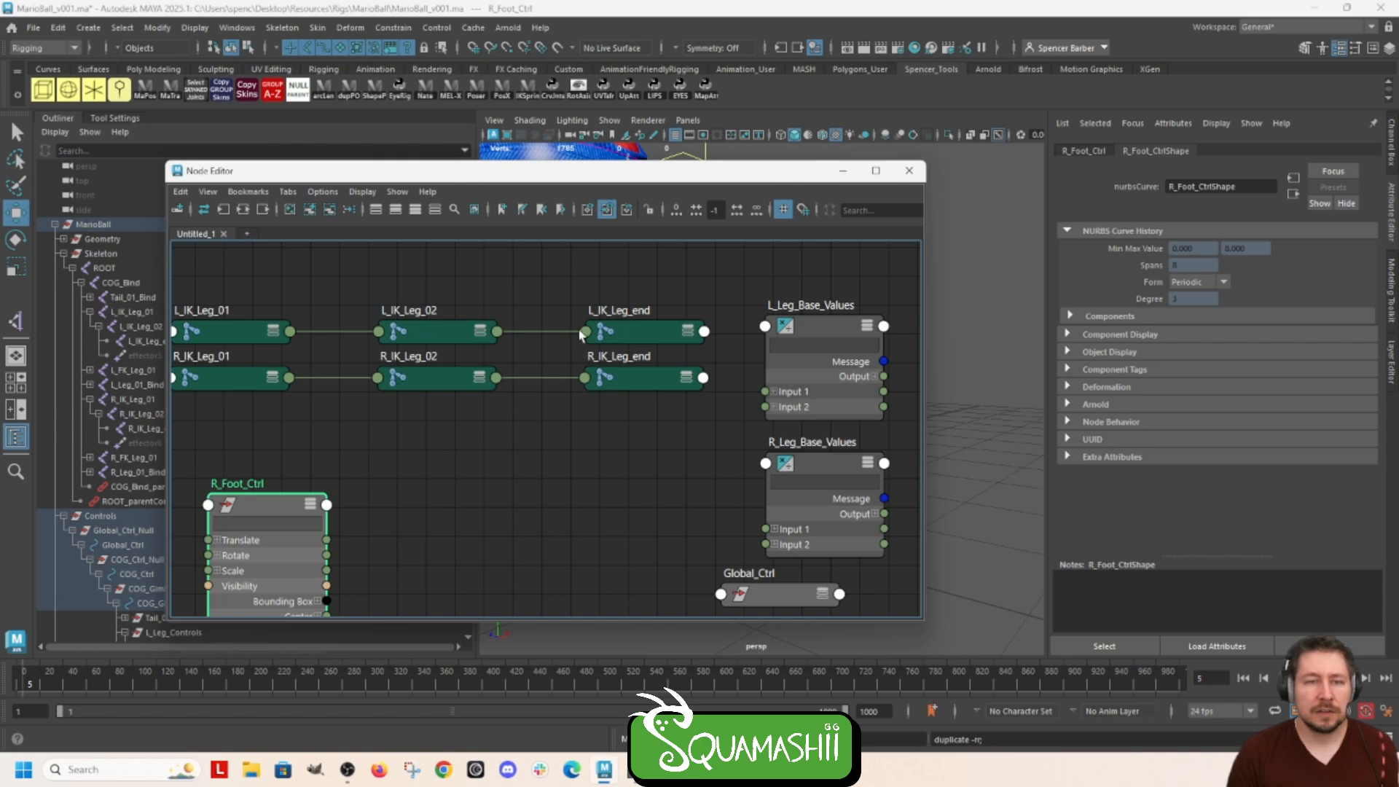
{"action": "middle_click_drag", "start_coordinate": [556, 406], "coordinate": [503, 399]}
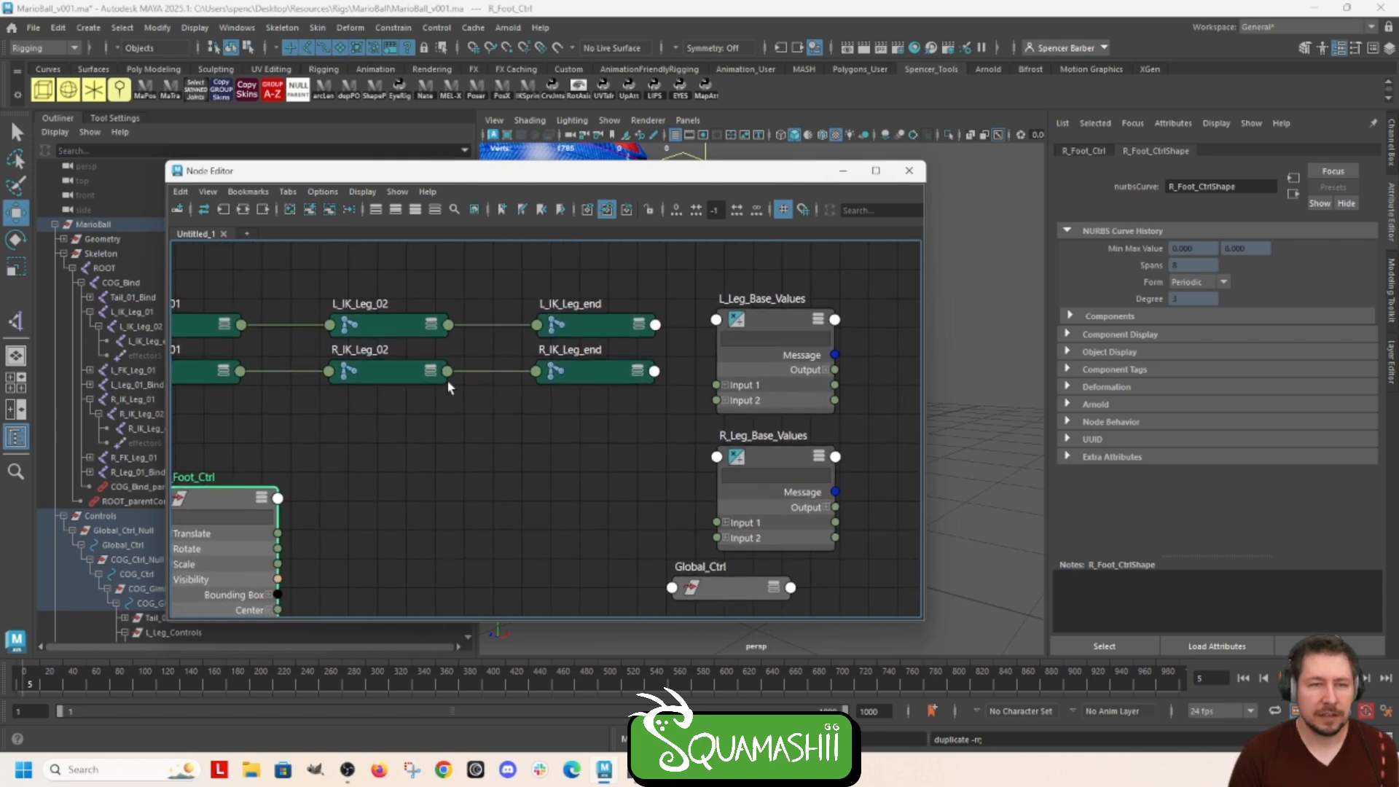
Step: Copy the Translate X value of L_IK_Leg_02 into Input 1 X of L_Leg_Base_Values, setting it to 0.869
{"action": "left_click", "coordinate": [387, 321]}
{"action": "left_click", "coordinate": [1199, 248]}
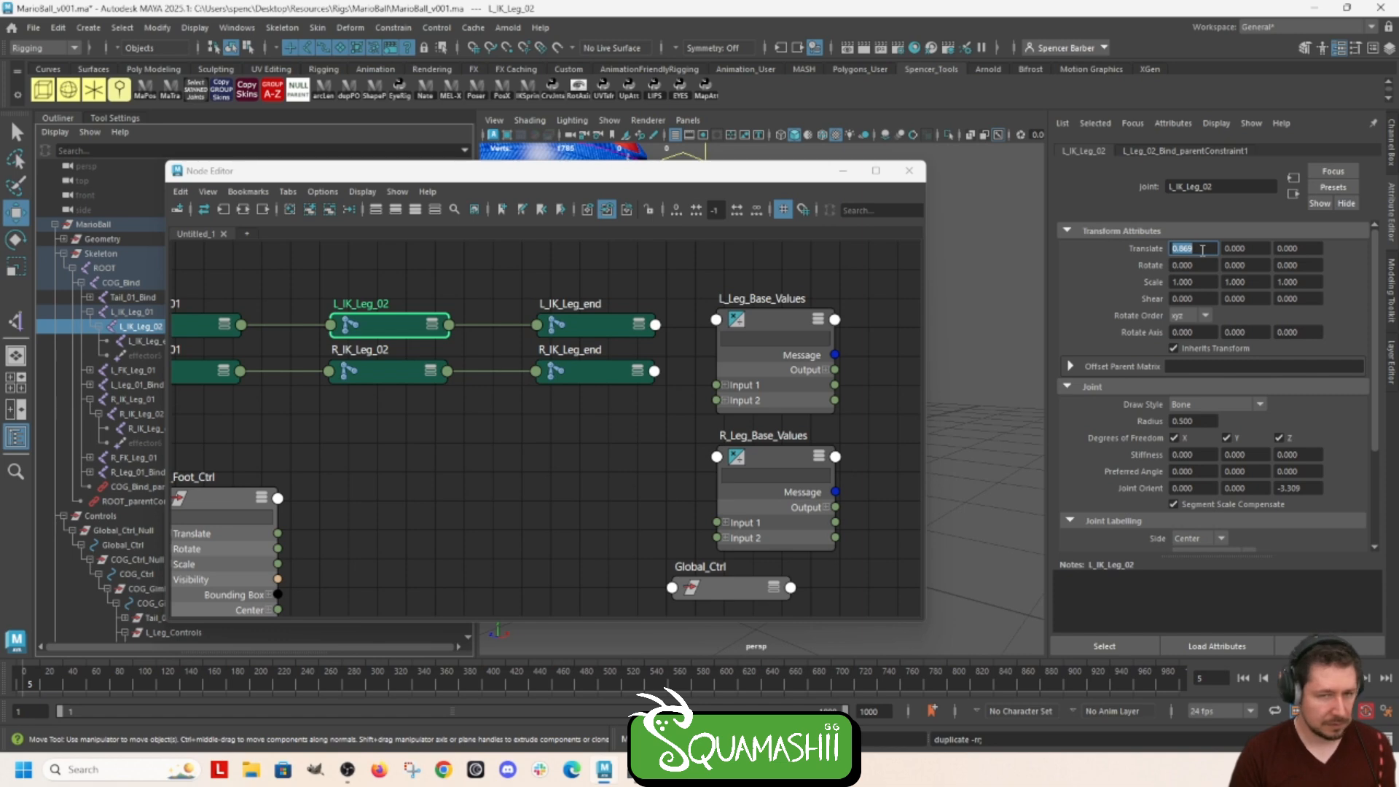
{"action": "left_click", "coordinate": [789, 325]}
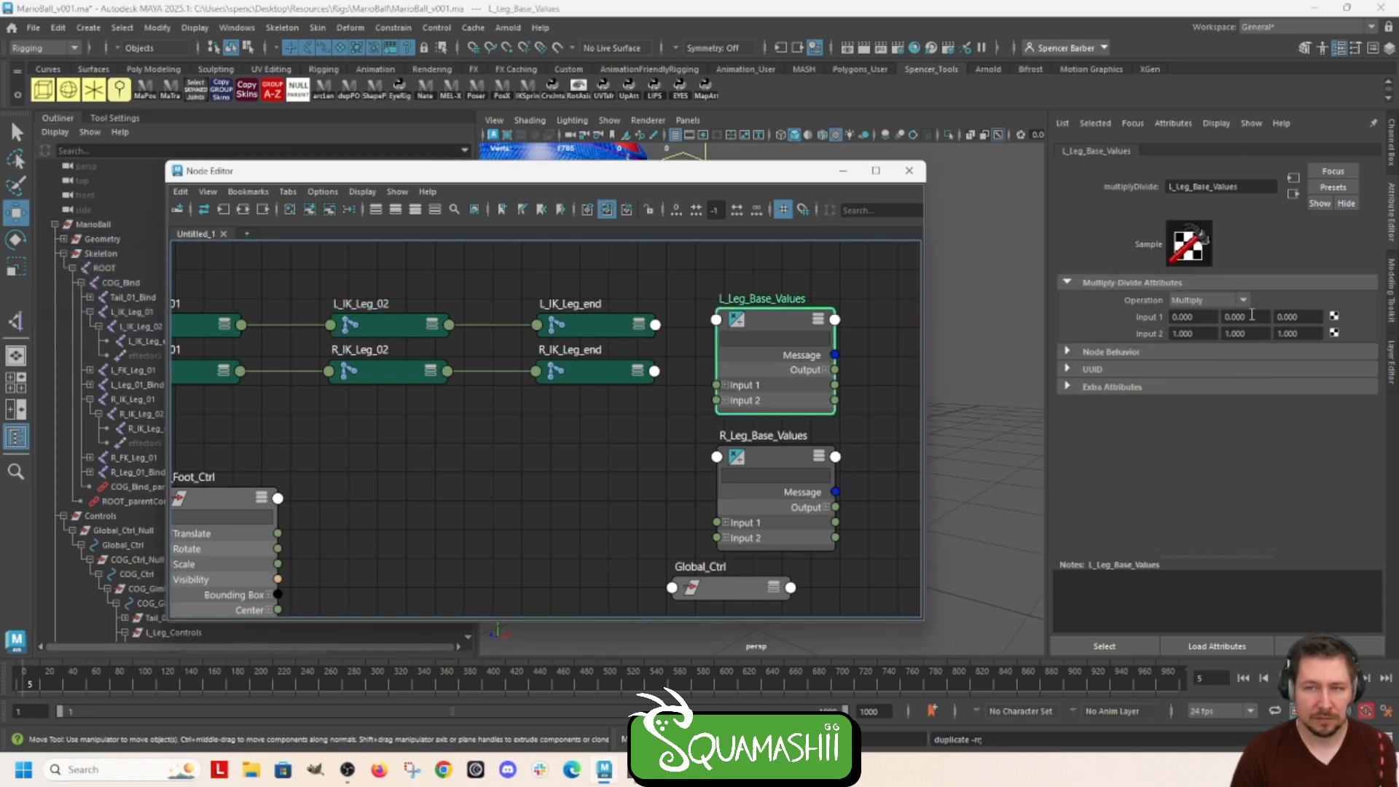
{"action": "left_click", "coordinate": [1199, 316]}
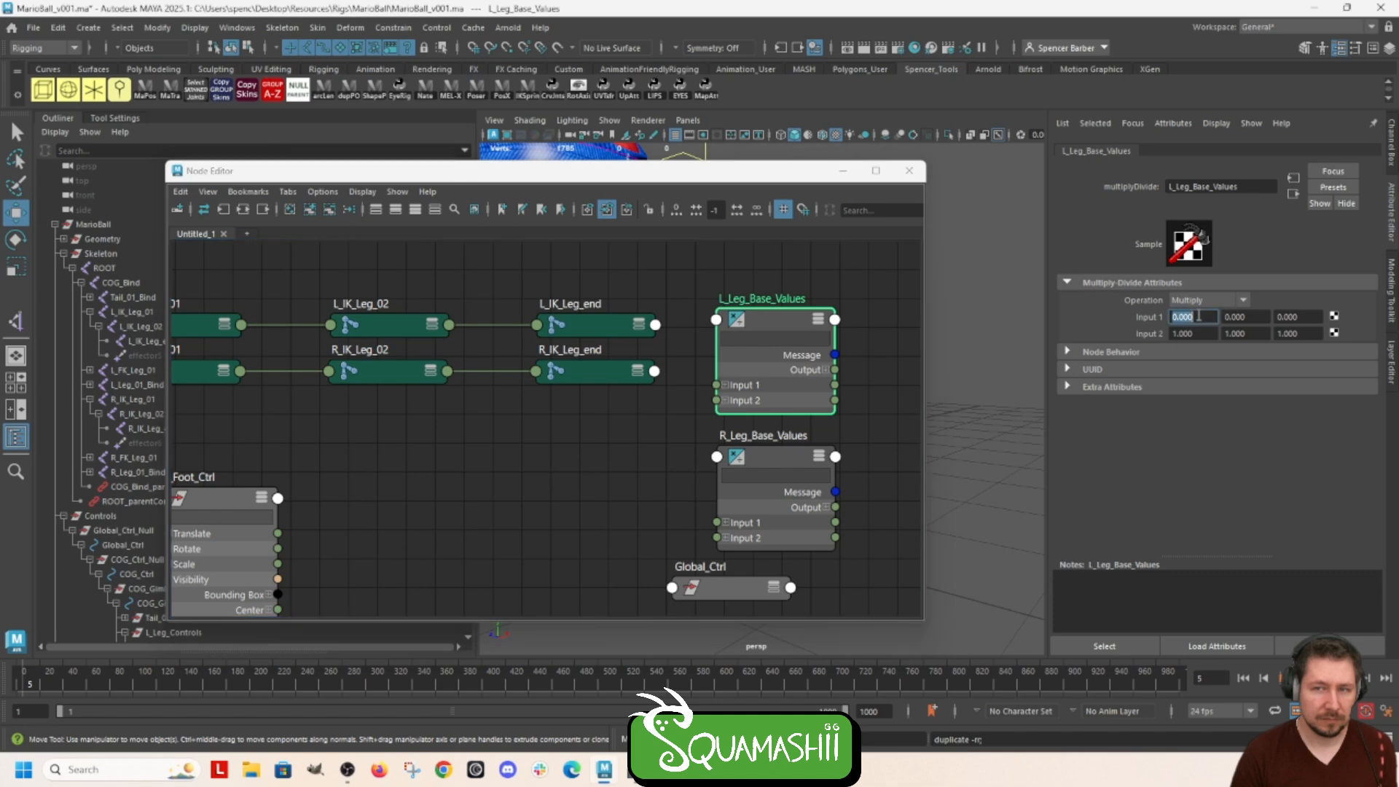
{"action": "type", "text": "0.869"}
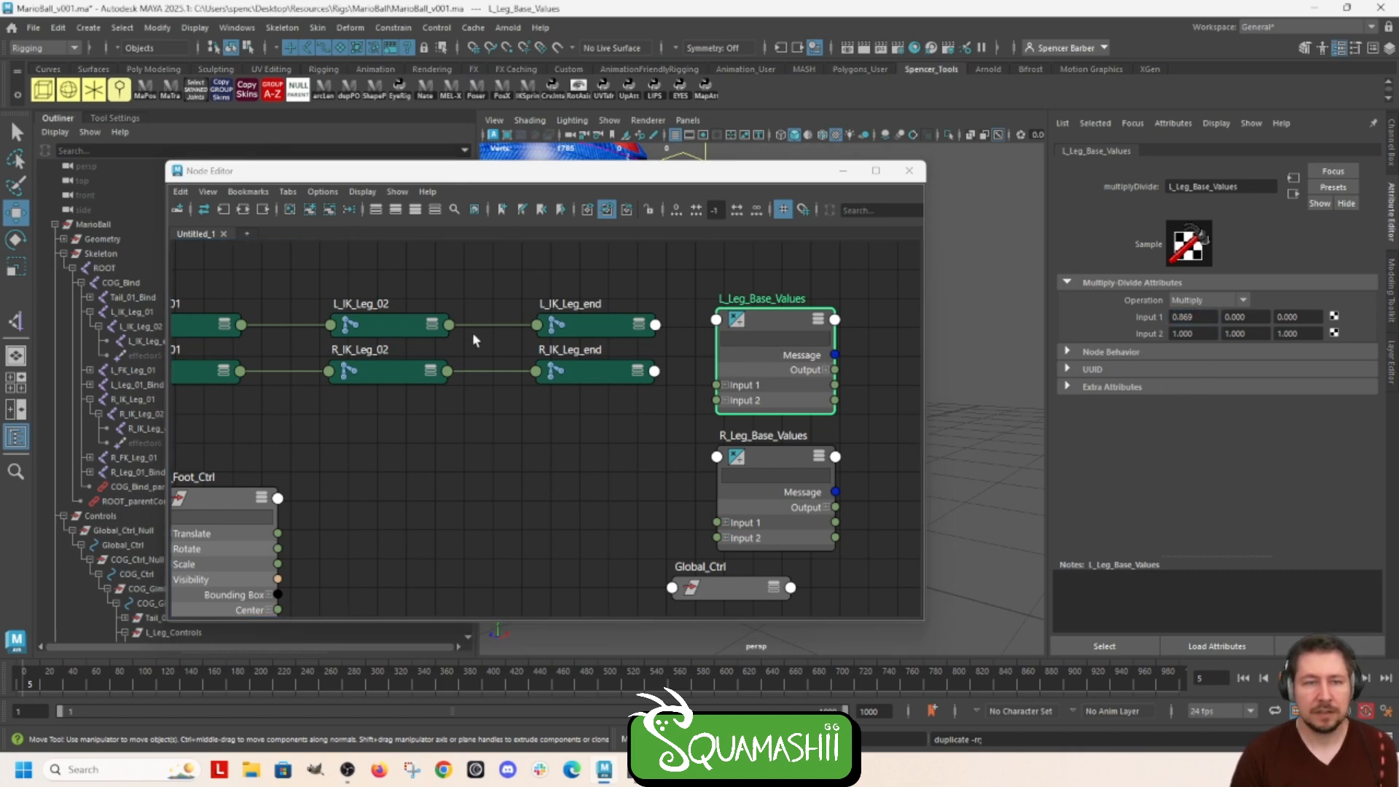
Step: Copy the Translate X value of L_IK_Leg_end into Input 1 Y of L_Leg_Base_Values, setting it to 0.914
{"action": "left_click", "coordinate": [614, 326]}
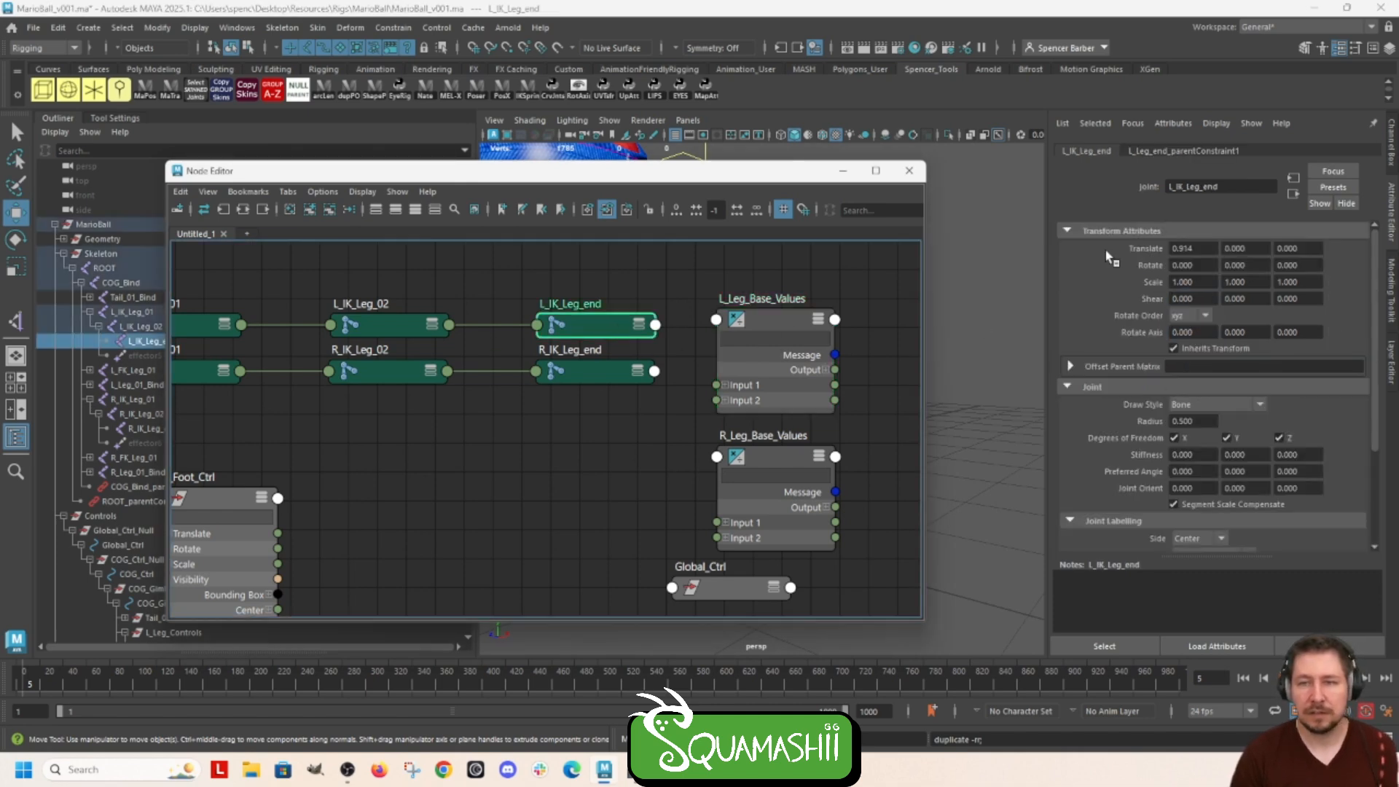
{"action": "left_click", "coordinate": [1204, 249]}
{"action": "key", "text": "ctrl+c"}
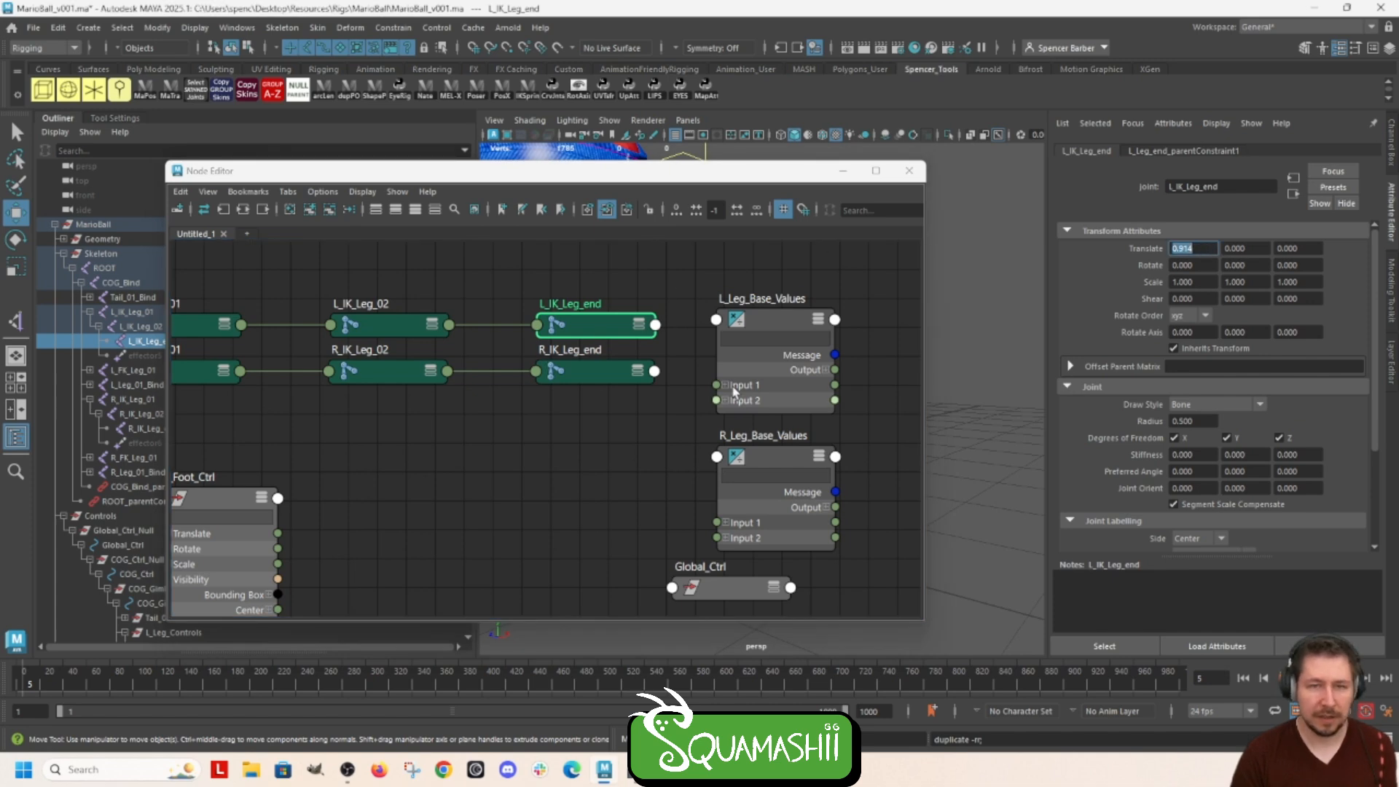
{"action": "left_click", "coordinate": [788, 318]}
{"action": "left_click", "coordinate": [1247, 318]}
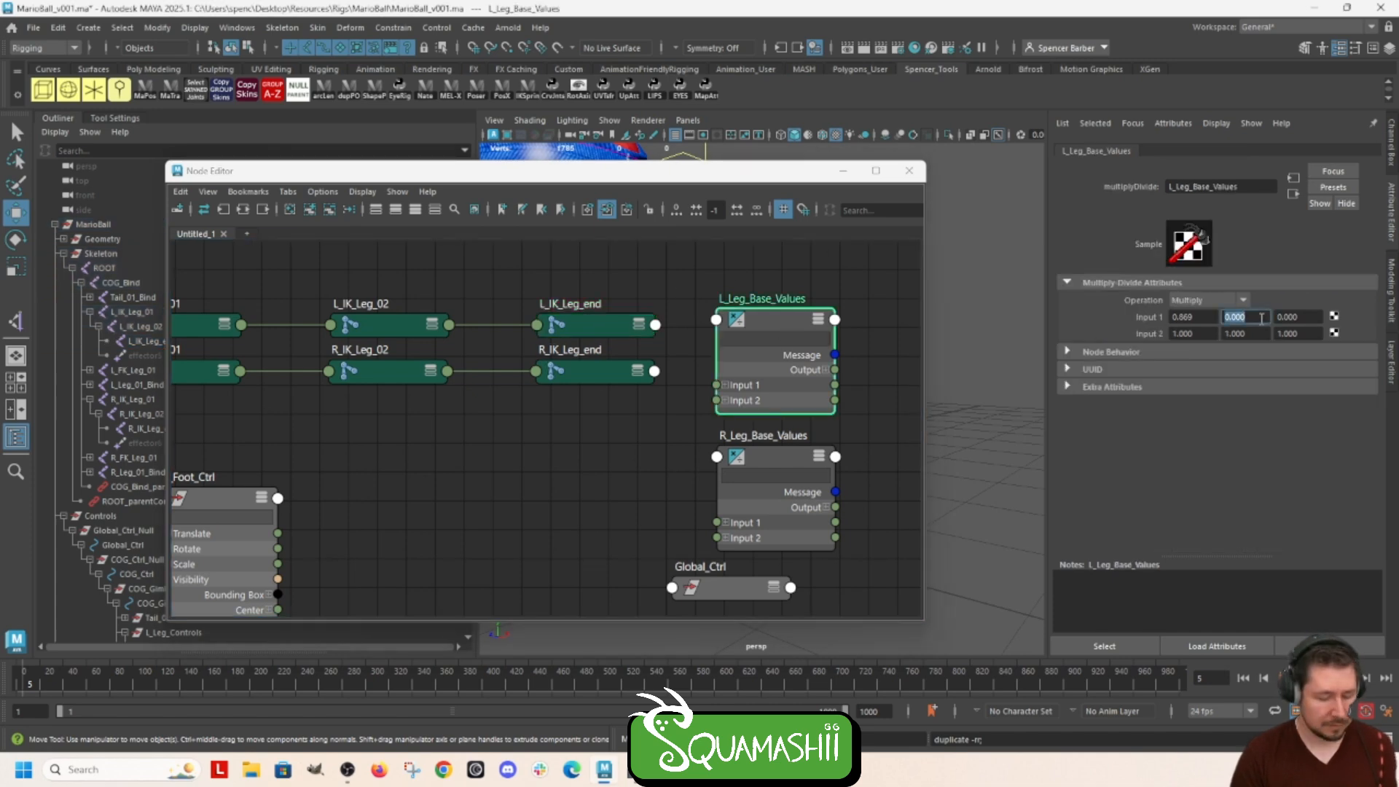
{"action": "key", "text": "ctrl+v"}
{"action": "key", "text": "Return"}
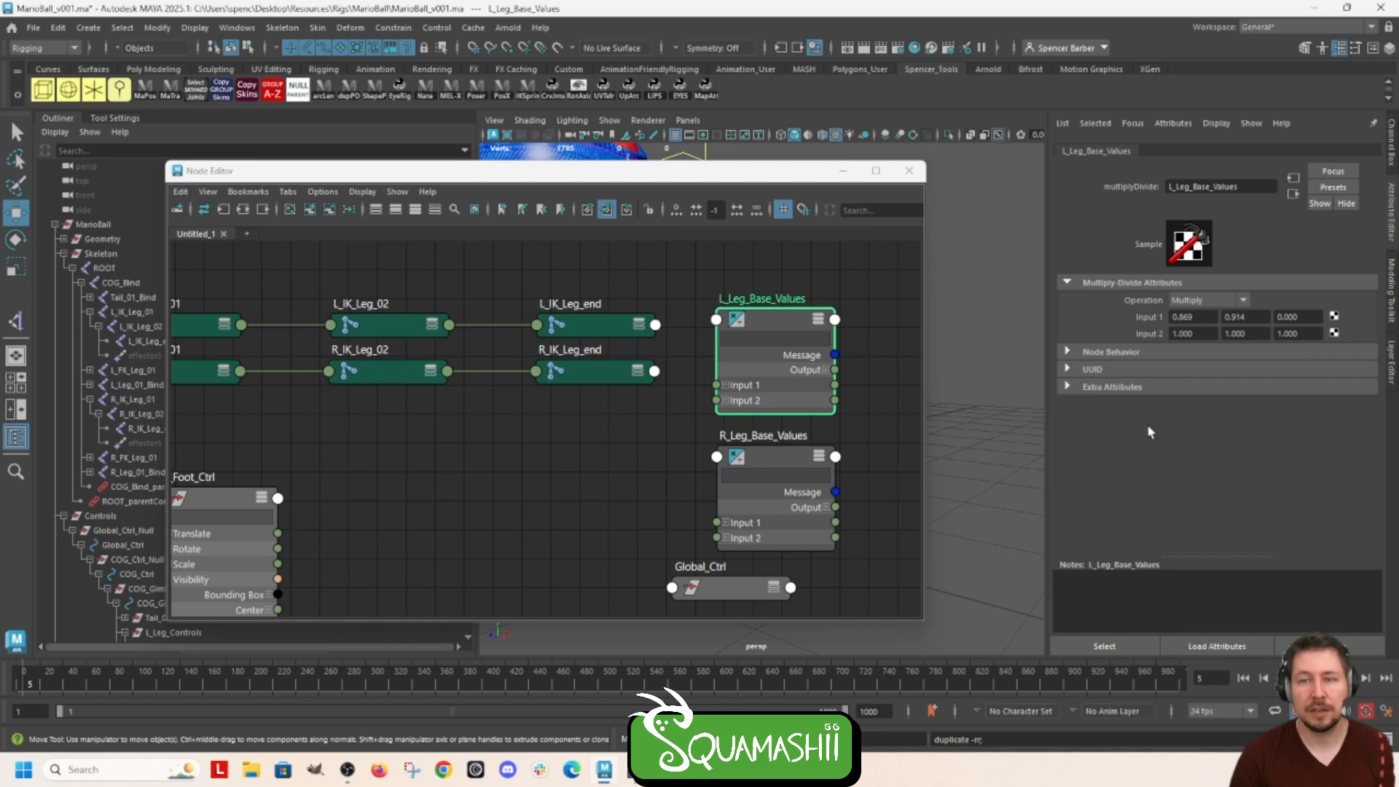
Step: Copy the Translate X value of R_IK_Leg_02 into Input 1 X of R_Leg_Base_Values, setting it to -0.869
{"action": "left_click", "coordinate": [402, 369]}
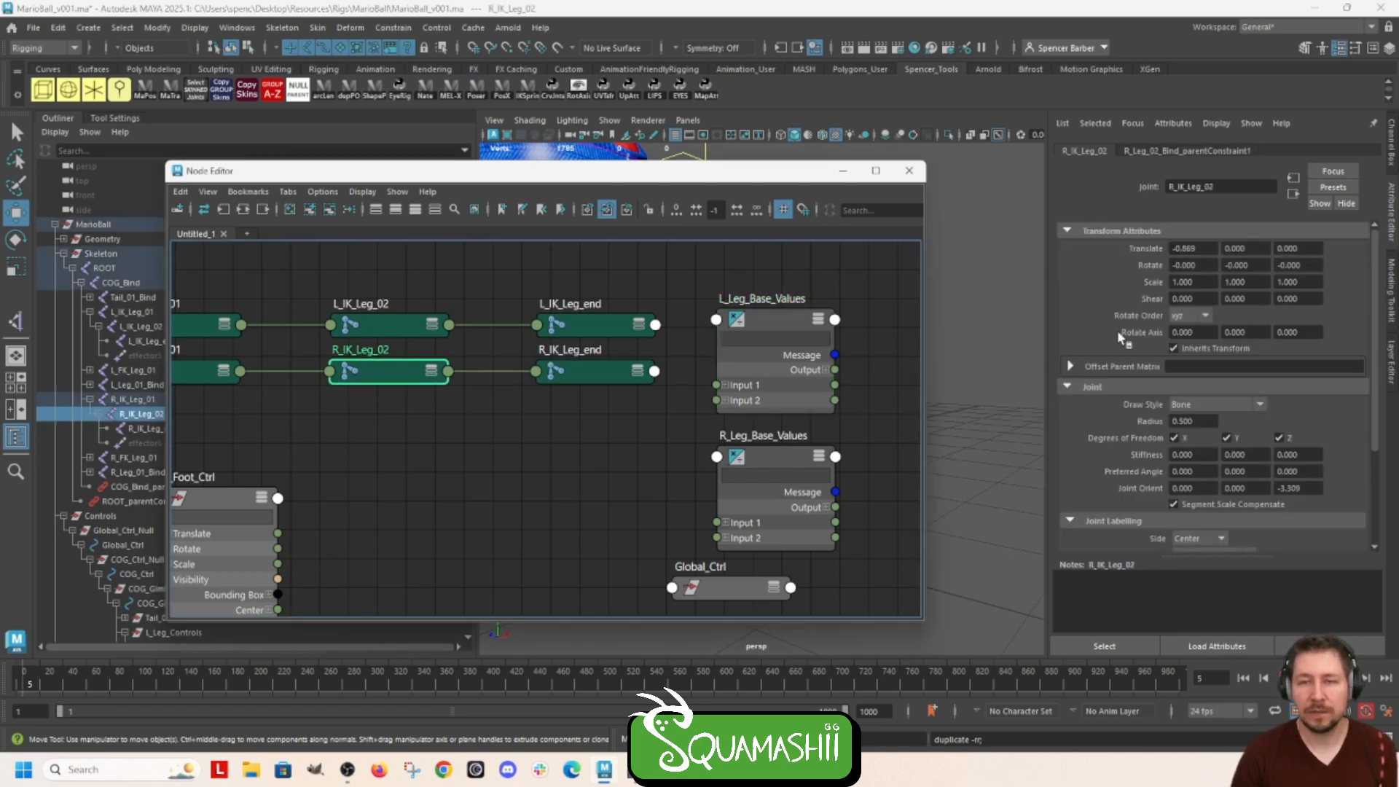
{"action": "left_click", "coordinate": [1195, 249]}
{"action": "key", "text": "ctrl+v"}
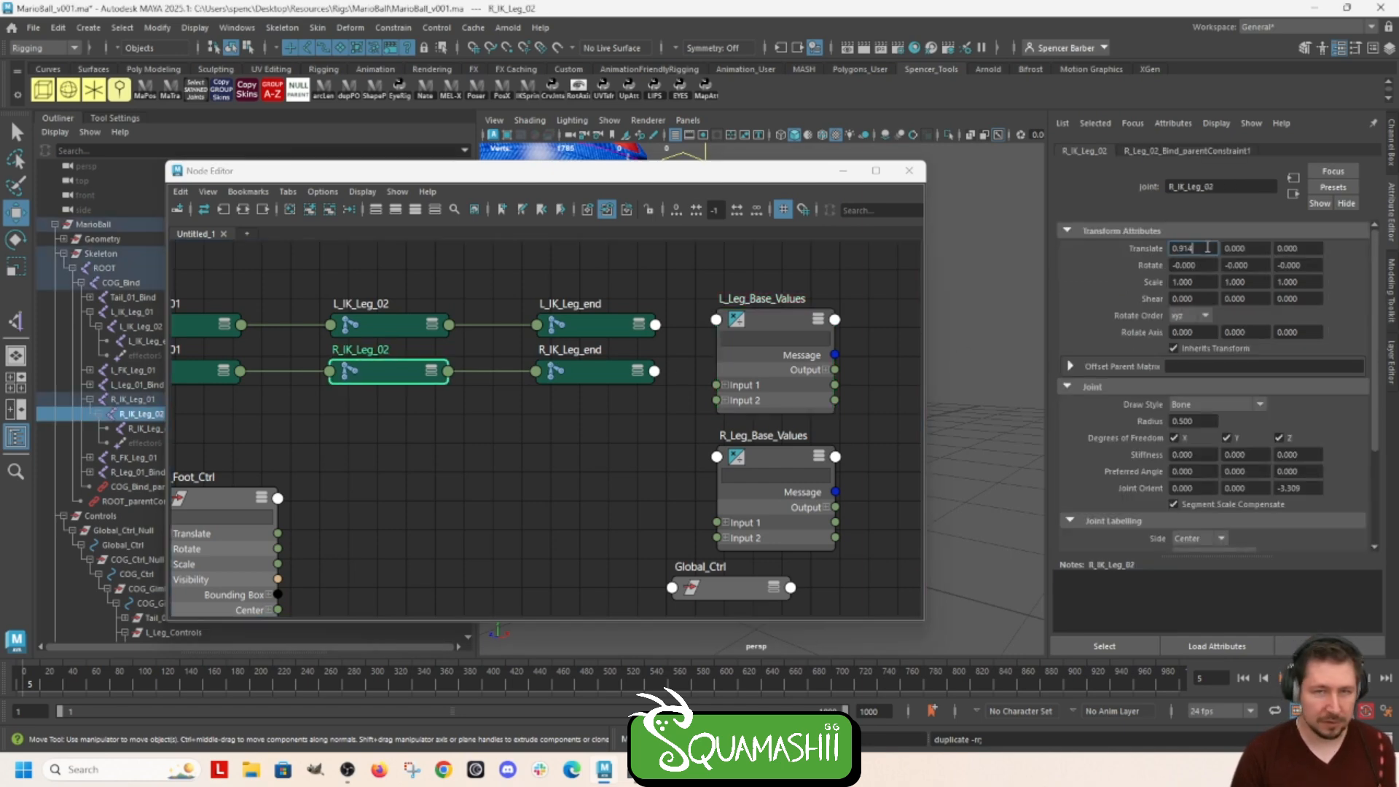
{"action": "key", "text": "ctrl+z"}
{"action": "key", "text": "ctrl+c"}
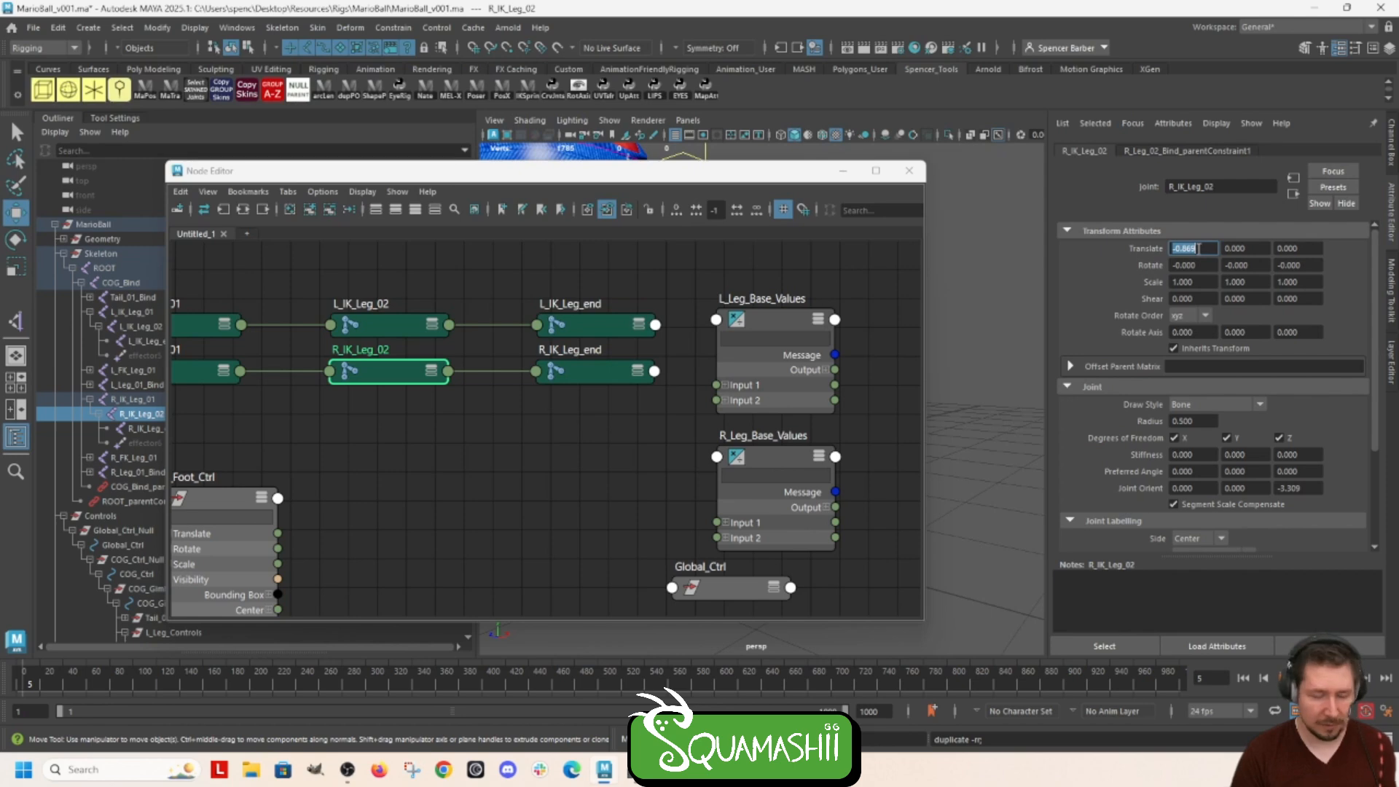
{"action": "left_click", "coordinate": [757, 473]}
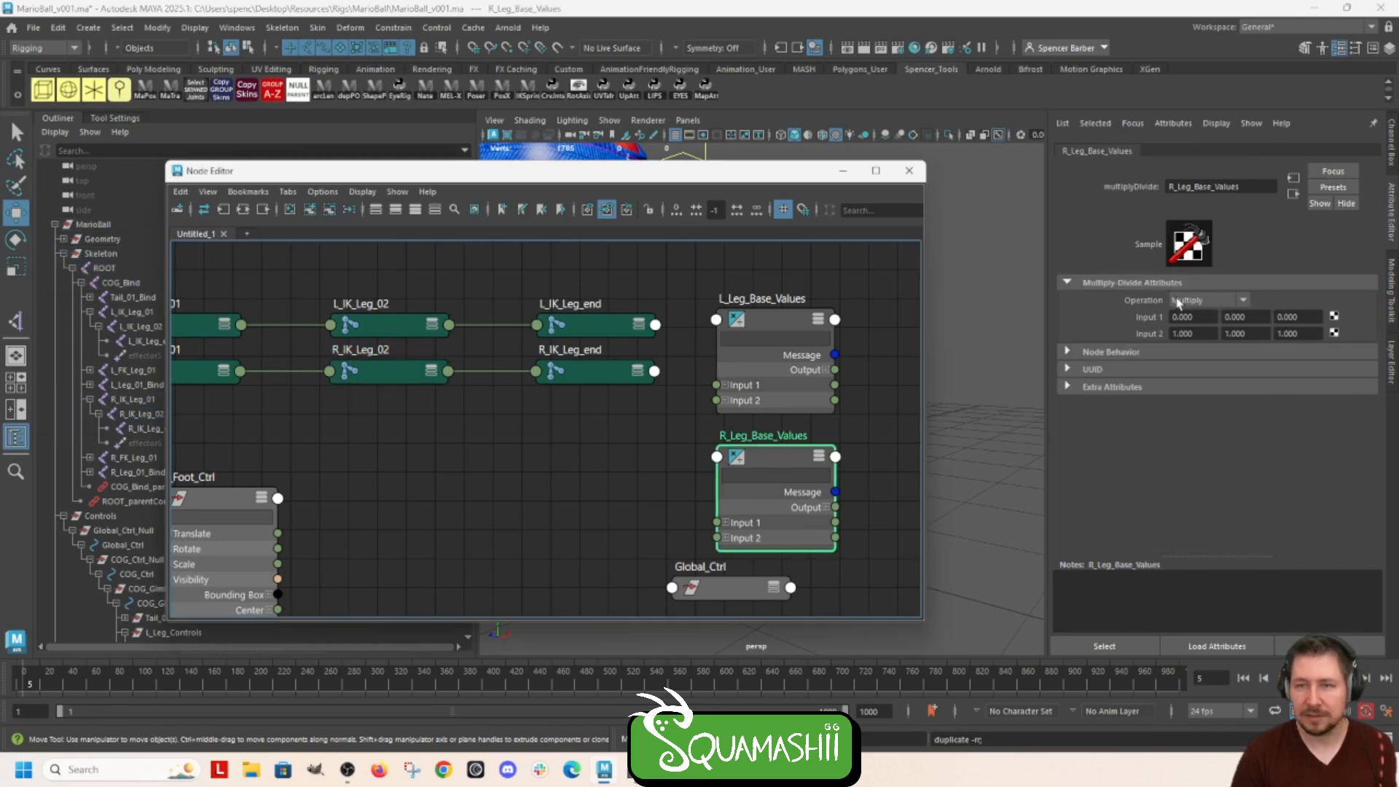
{"action": "left_click", "coordinate": [1201, 318]}
{"action": "key", "text": "ctrl+v"}
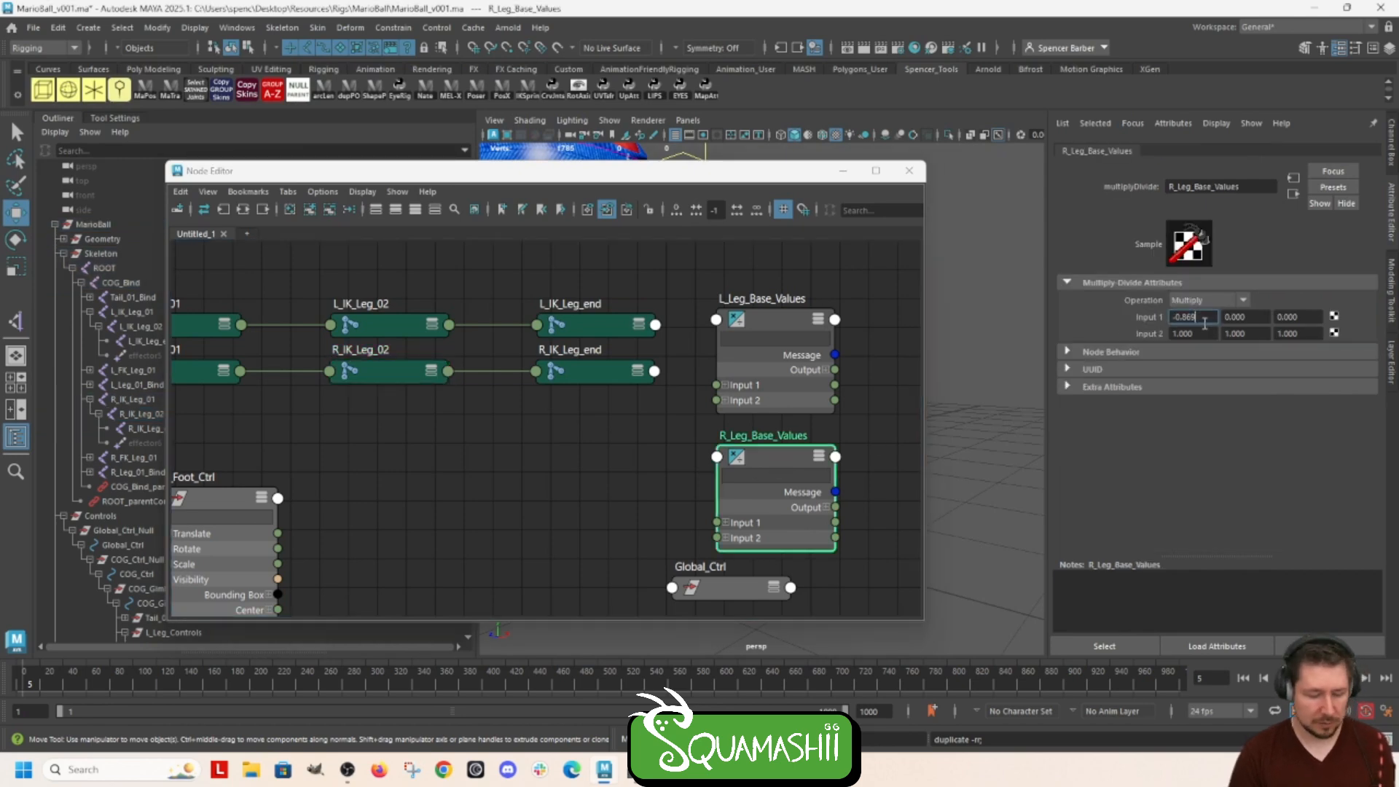
{"action": "key", "text": "Return"}
Step: Copy the Translate X value of R_IK_Leg_end into Input 1 Y of R_Leg_Base_Values, setting it to -0.914
{"action": "left_click", "coordinate": [641, 373]}
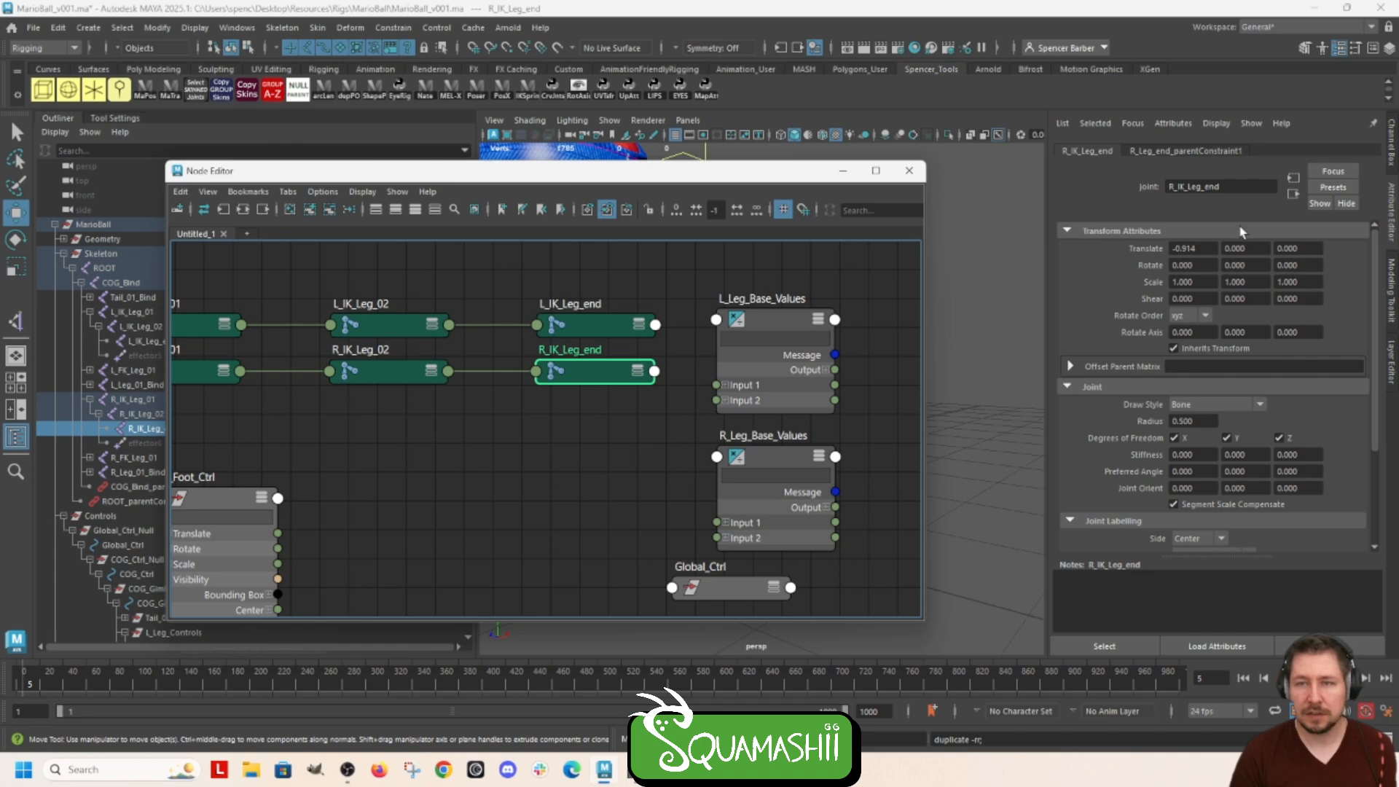
{"action": "left_click", "coordinate": [1201, 248]}
{"action": "key", "text": "ctrl+c"}
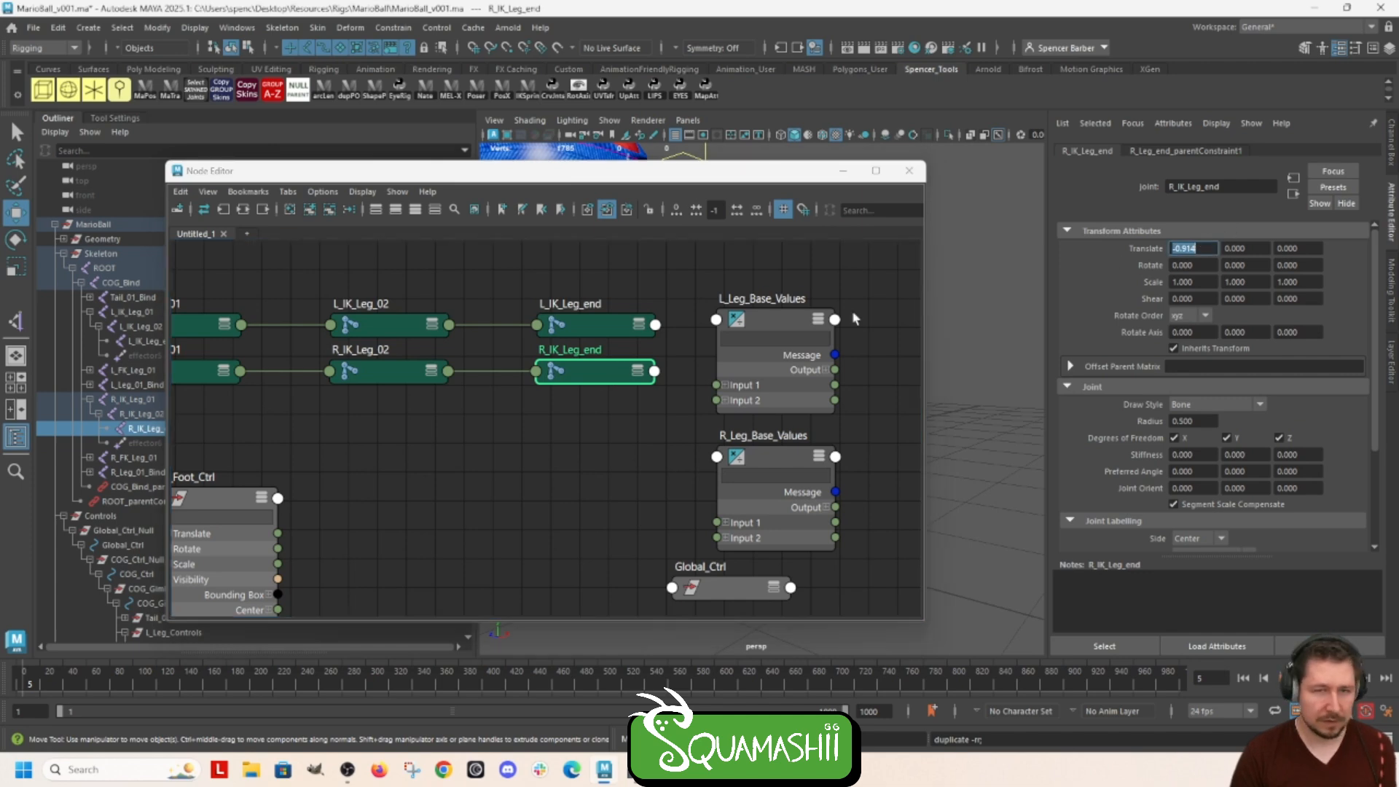
{"action": "left_click", "coordinate": [779, 458]}
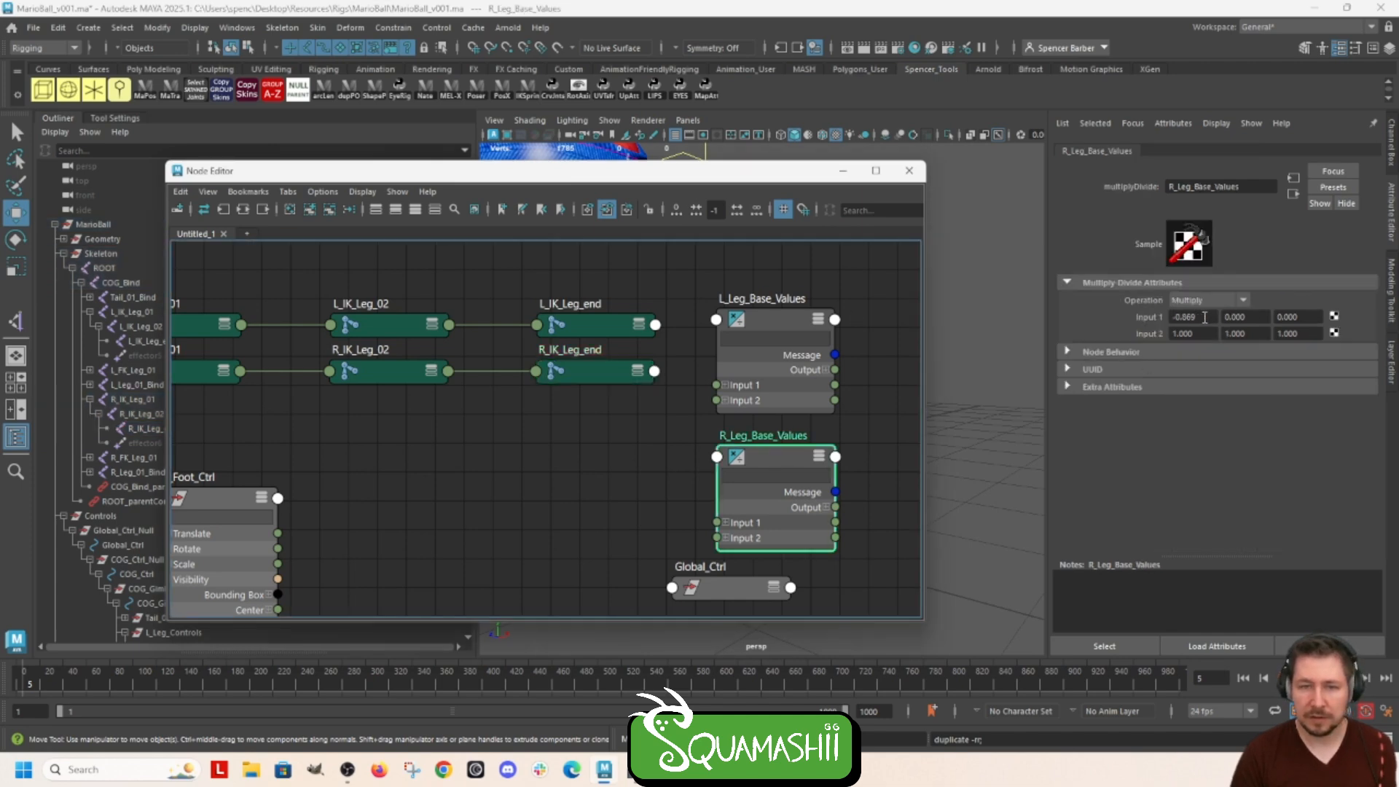
{"action": "left_click", "coordinate": [1249, 317]}
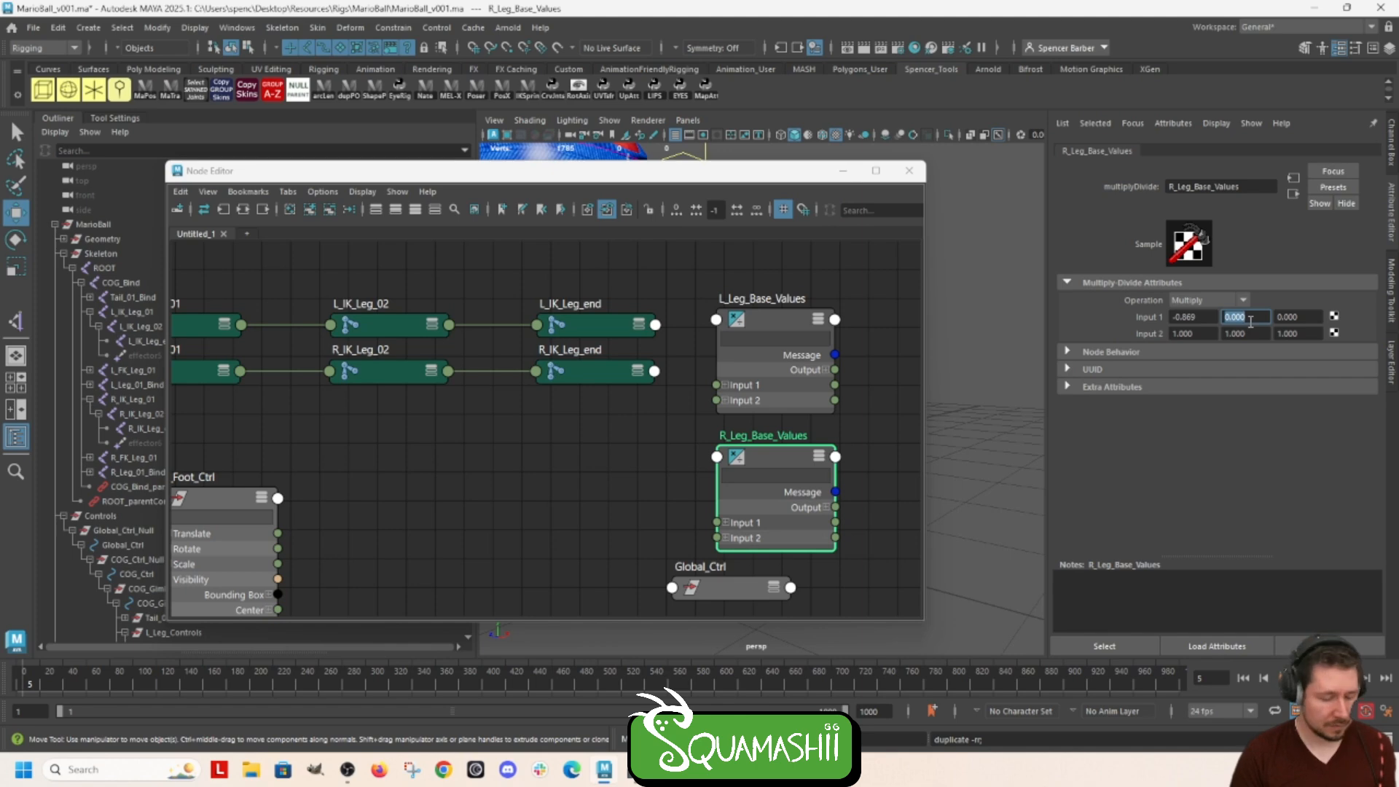
{"action": "key", "text": "ctrl+v"}
{"action": "key", "text": "Return"}
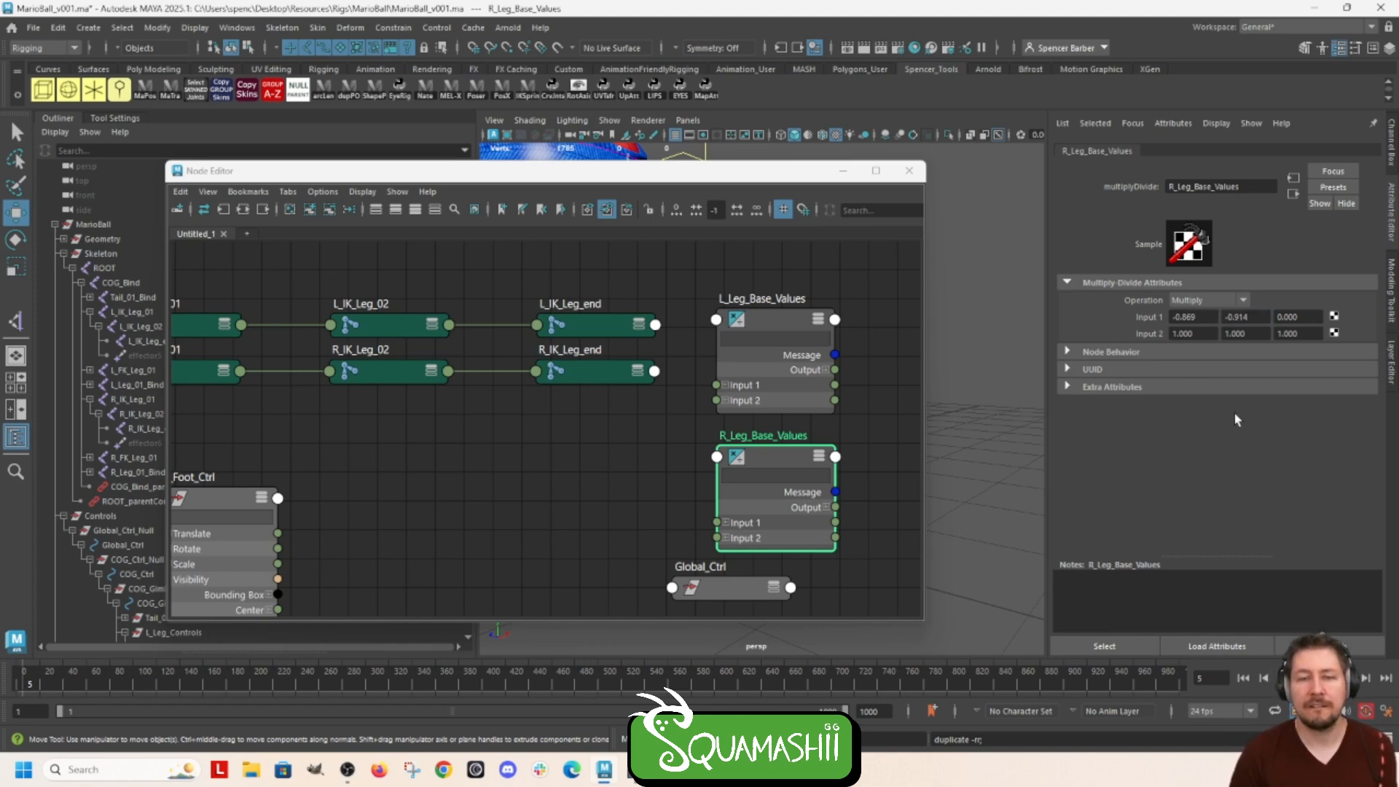
Step: Move the Global_Ctrl node out from under R_Leg_Base_Values to the free area below the R_IK_Leg_end joint
{"action": "middle_click_drag", "start_coordinate": [542, 487], "coordinate": [430, 483]}
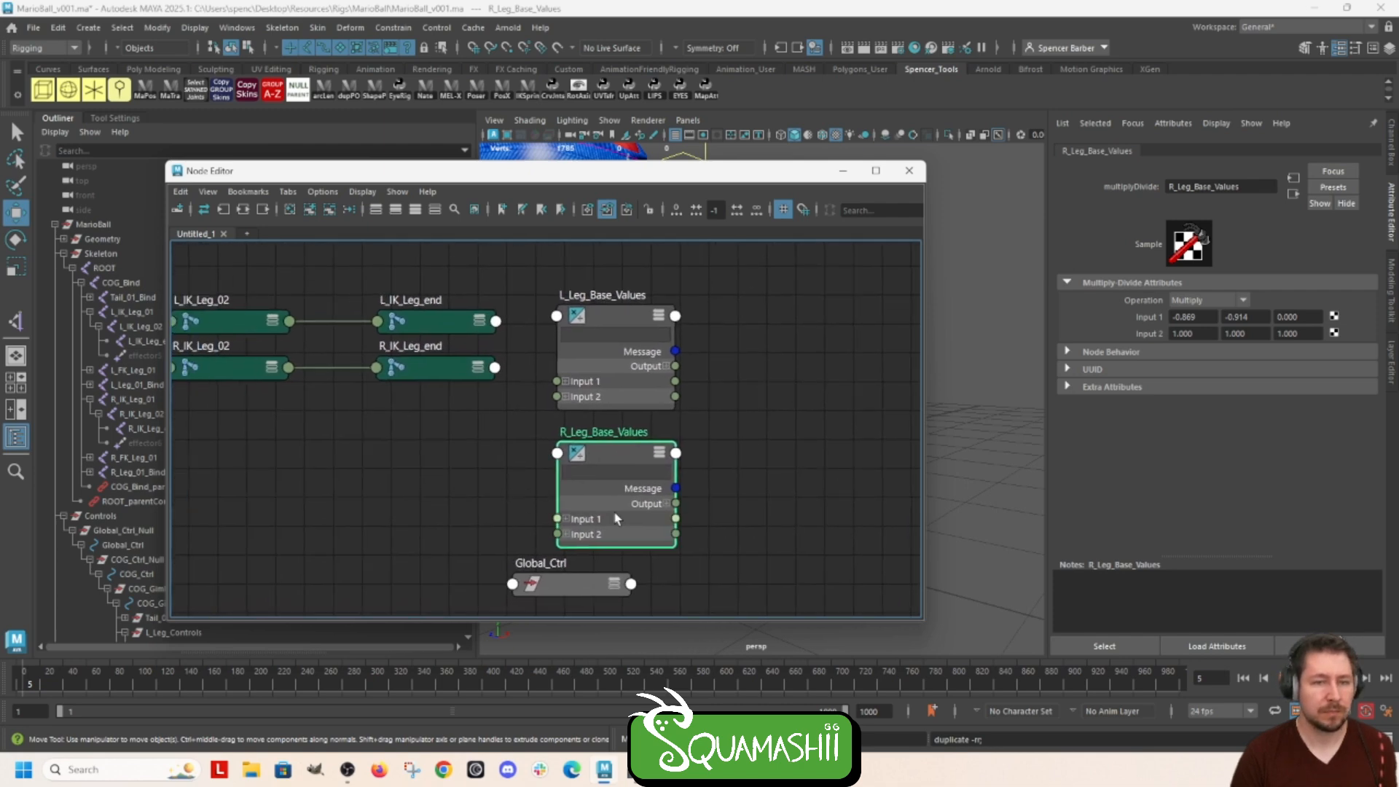
{"action": "middle_click_drag", "start_coordinate": [727, 510], "coordinate": [727, 464]}
{"action": "left_click_drag", "start_coordinate": [583, 547], "coordinate": [385, 497]}
{"action": "middle_click_drag", "start_coordinate": [459, 474], "coordinate": [432, 501]}
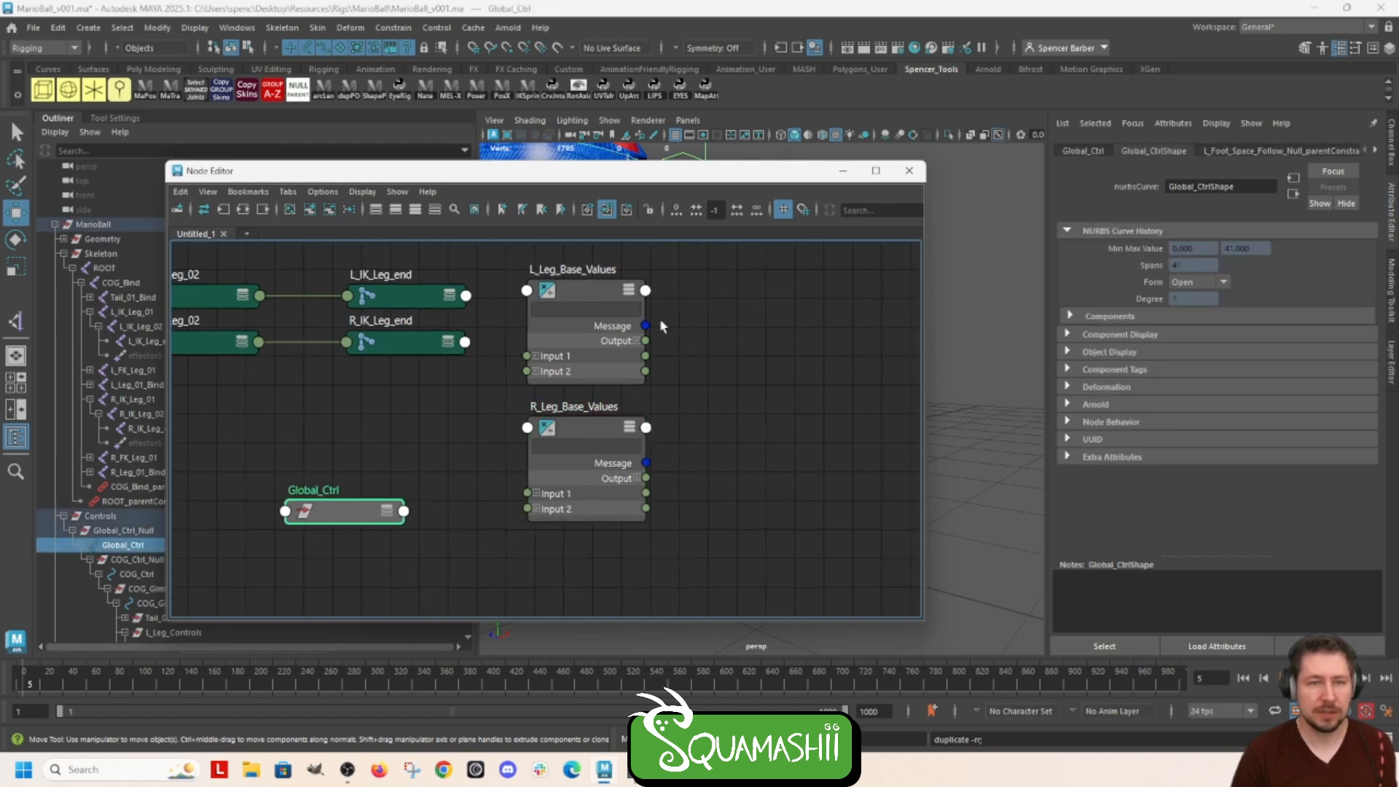
Step: Expand the Output of L_Leg_Base_Values into its X, Y and Z channels, and move R_Leg_Base_Values down clear of it
{"action": "left_click", "coordinate": [637, 341]}
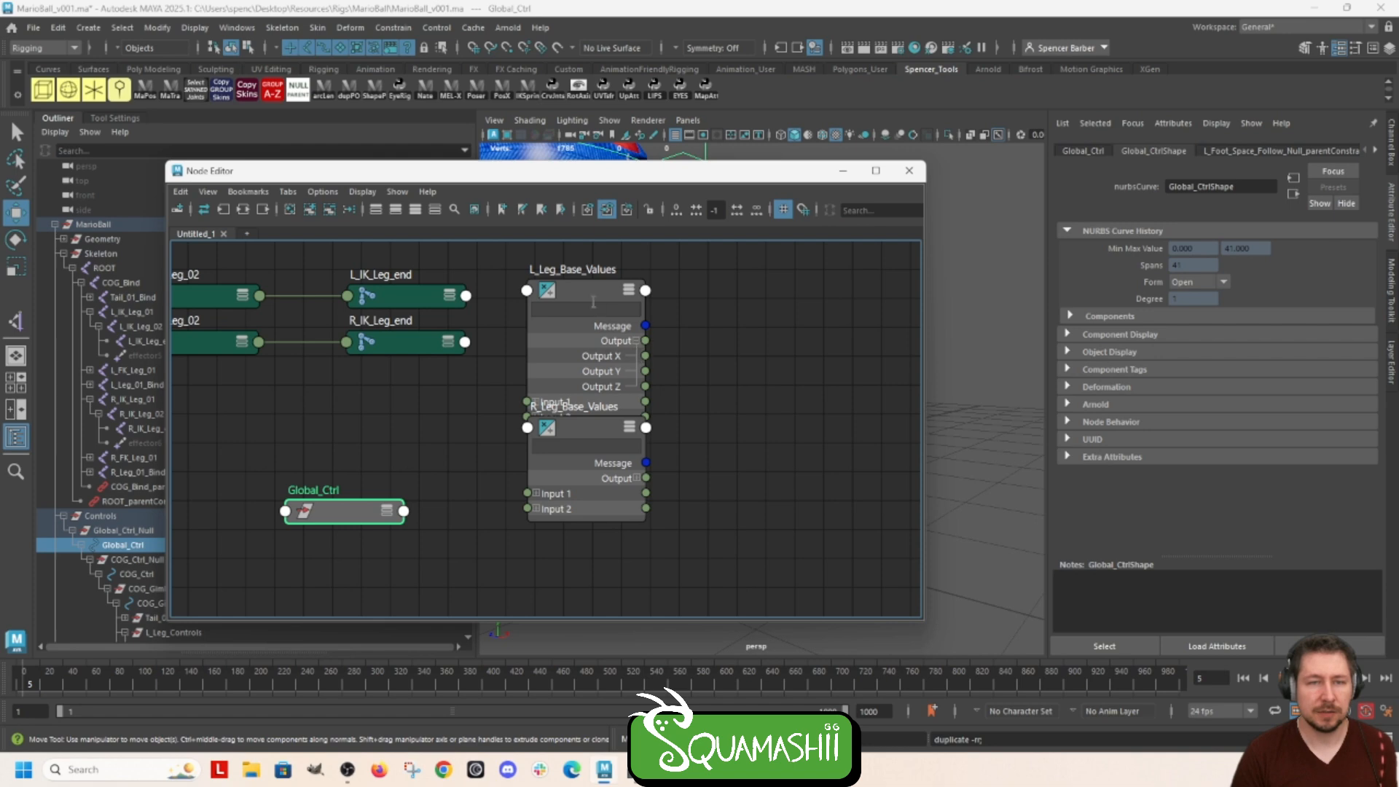
{"action": "left_click_drag", "start_coordinate": [586, 427], "coordinate": [585, 487]}
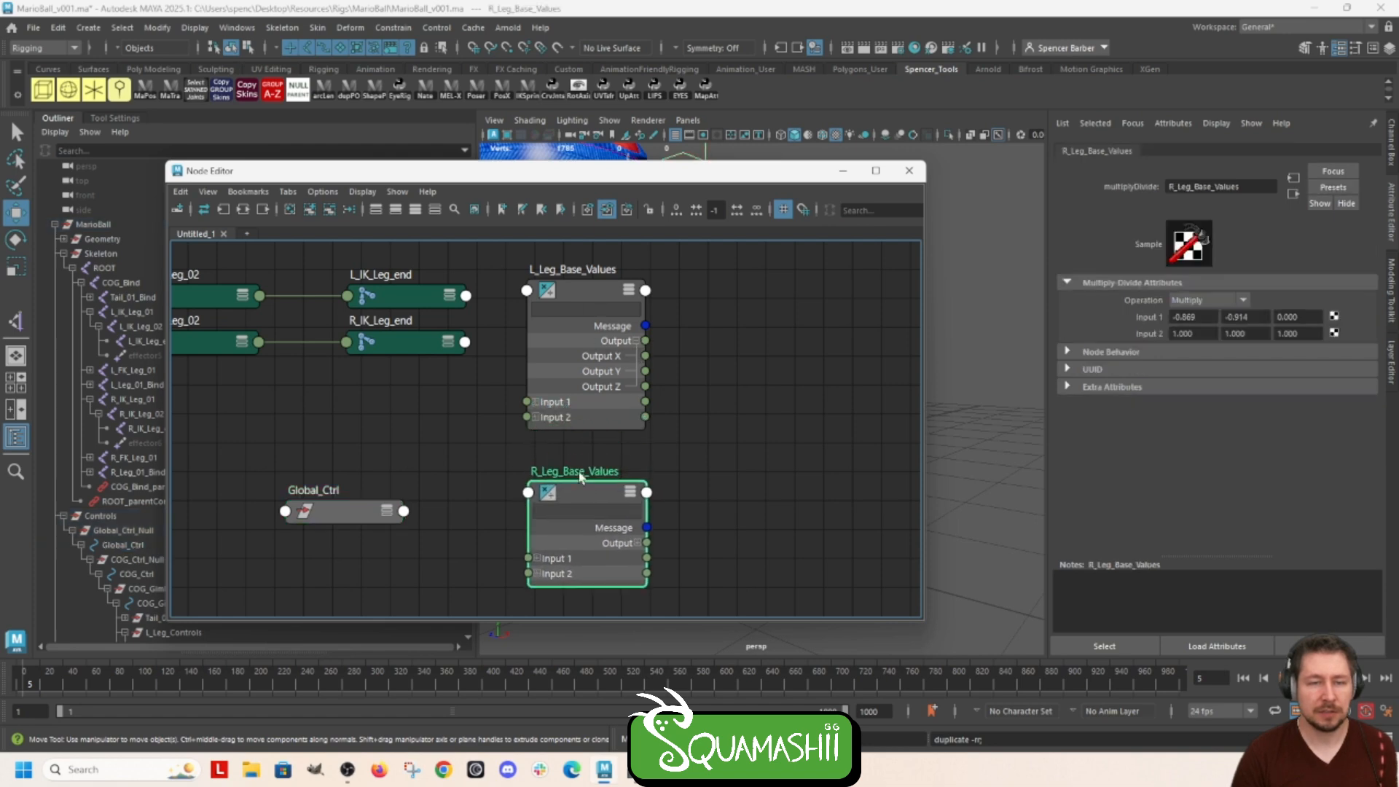
{"action": "left_click", "coordinate": [629, 291]}
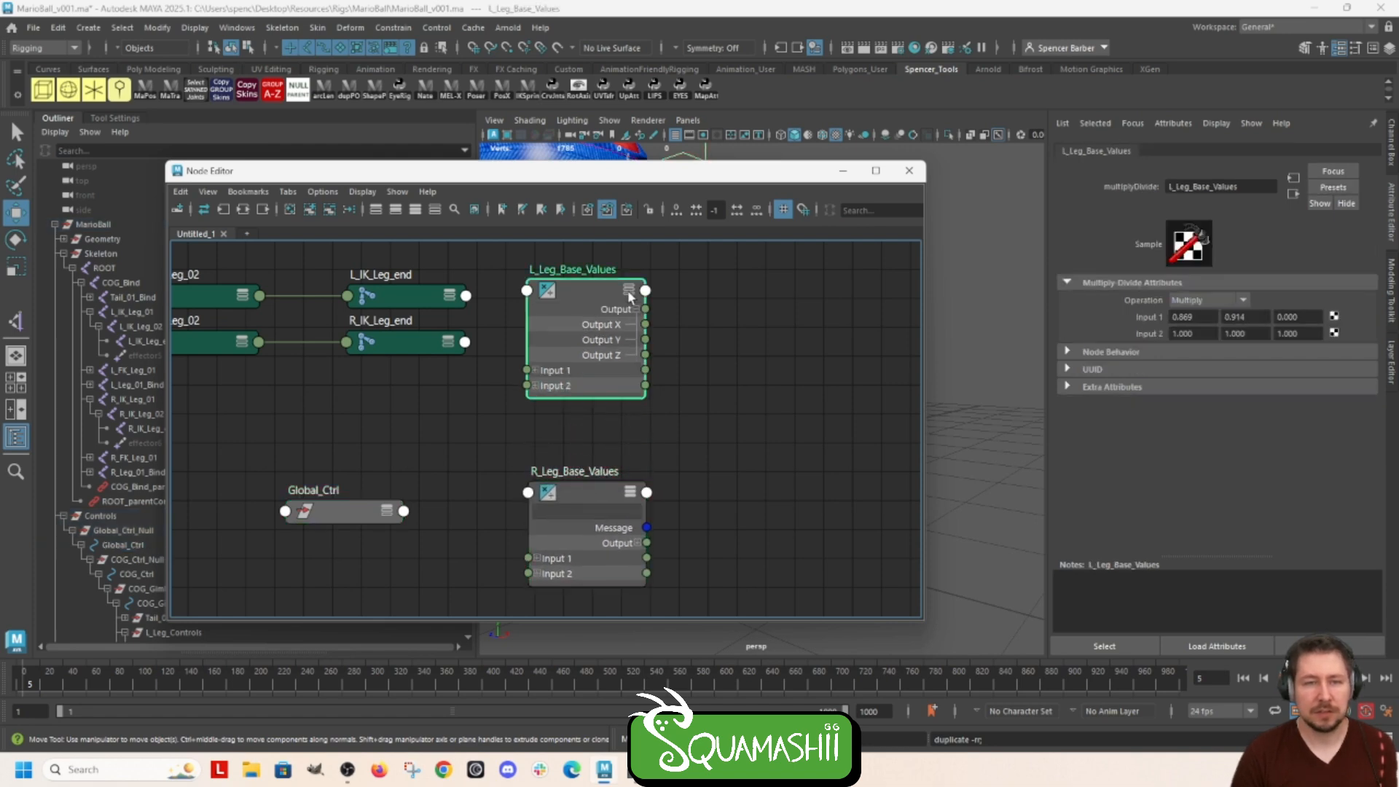
{"action": "left_click", "coordinate": [629, 292]}
{"action": "left_click", "coordinate": [629, 291]}
{"action": "left_click", "coordinate": [629, 291]}
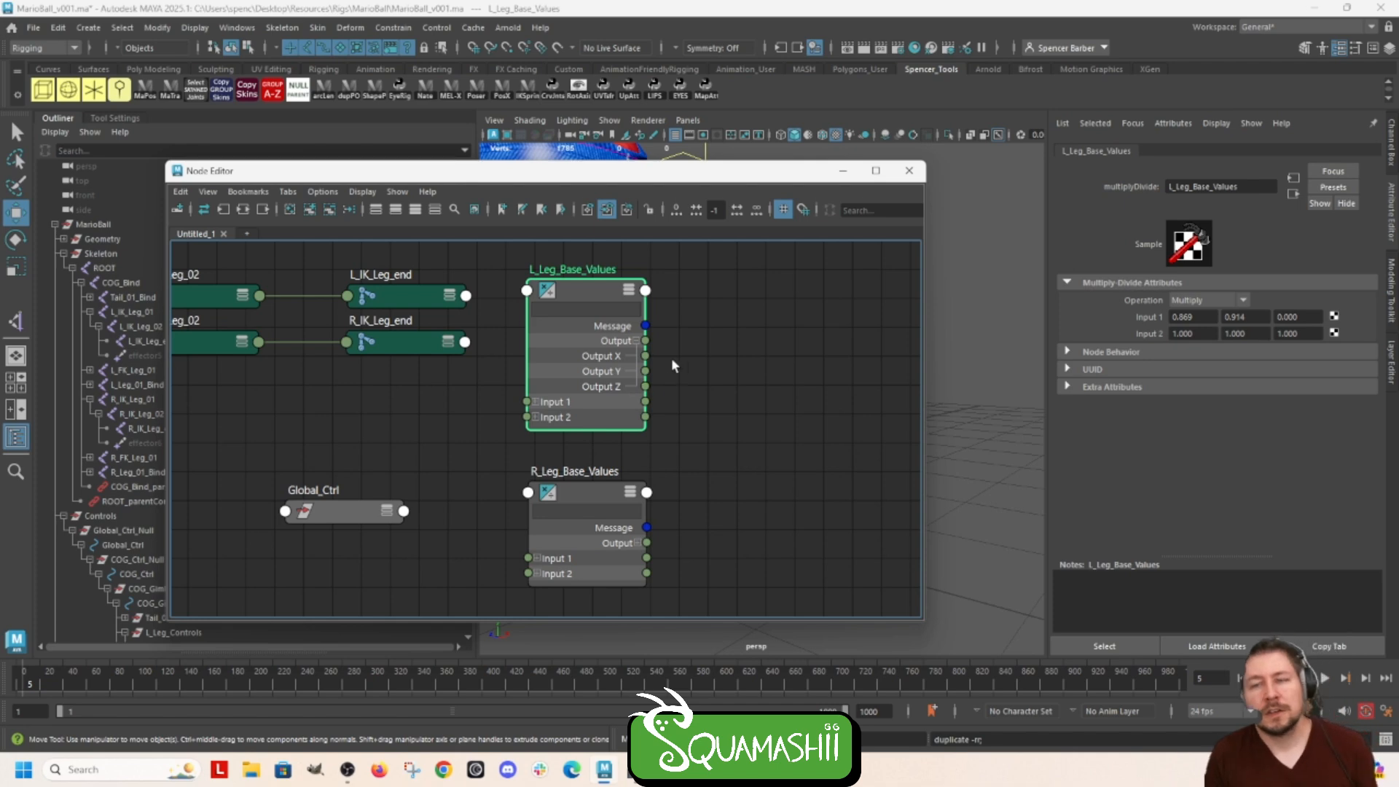
Step: Create a plusMinusAverage node and place it beside L_Leg_Base_Values on the output side
{"action": "left_click", "coordinate": [735, 373]}
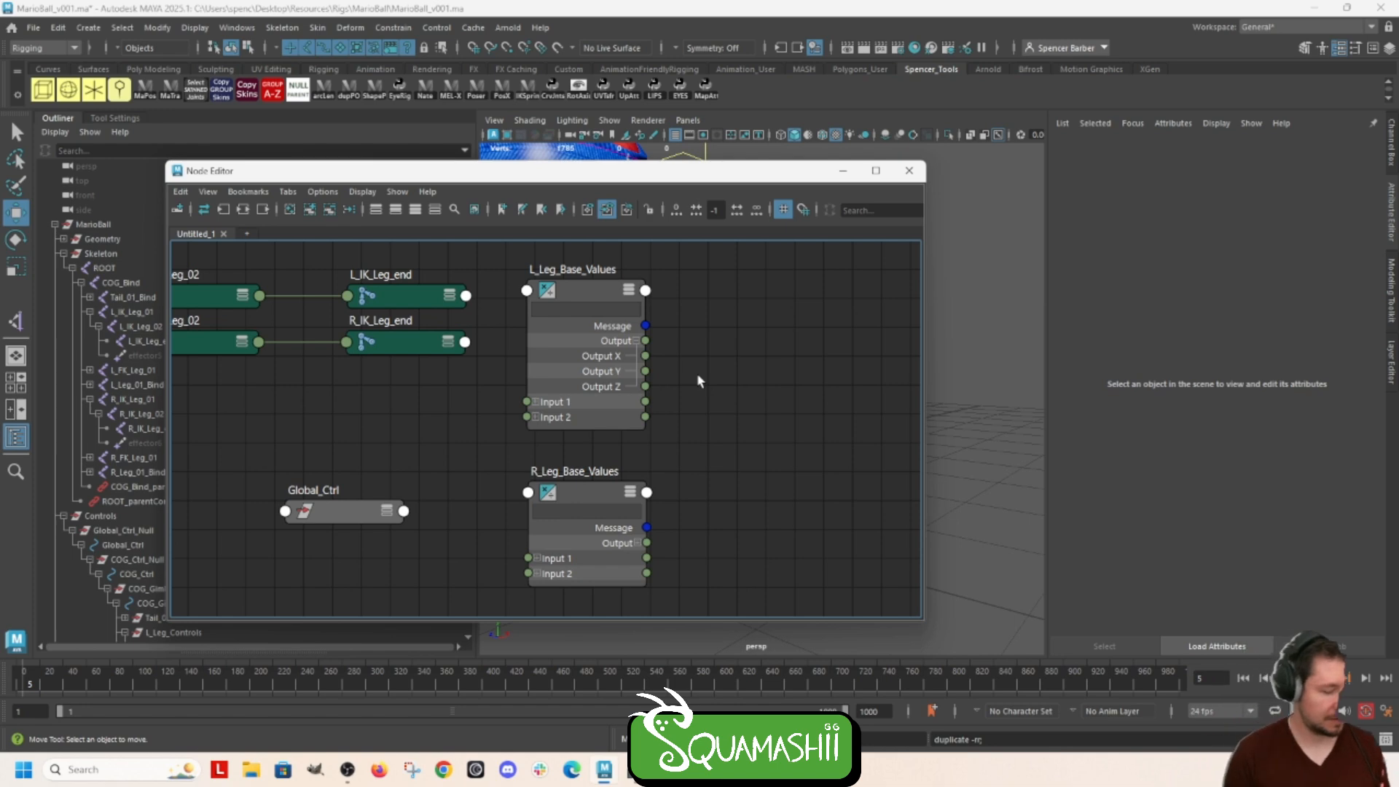
{"action": "key", "text": "Tab"}
{"action": "type", "text": "plus"}
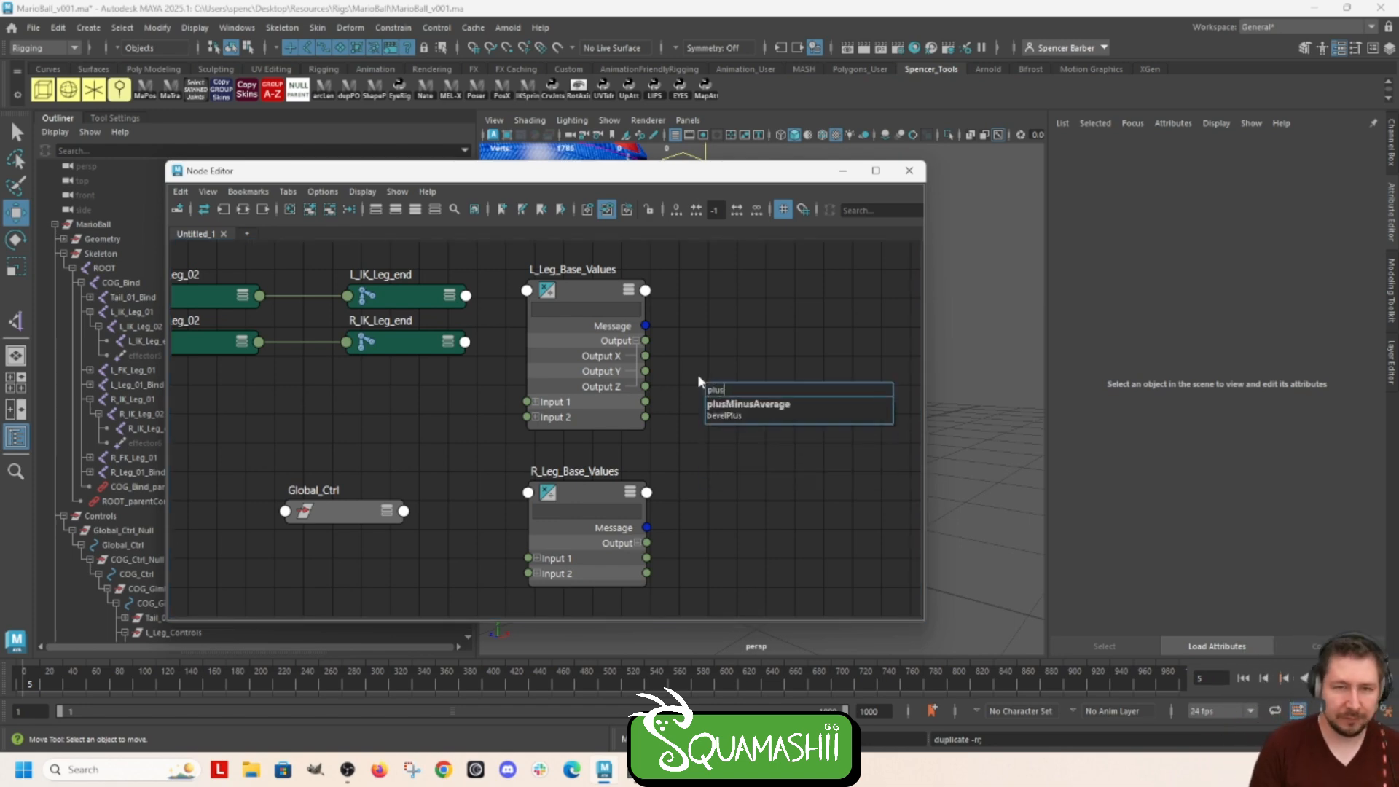
{"action": "left_click", "coordinate": [762, 404]}
{"action": "left_click_drag", "start_coordinate": [749, 392], "coordinate": [769, 321]}
{"action": "double_click", "coordinate": [795, 354]}
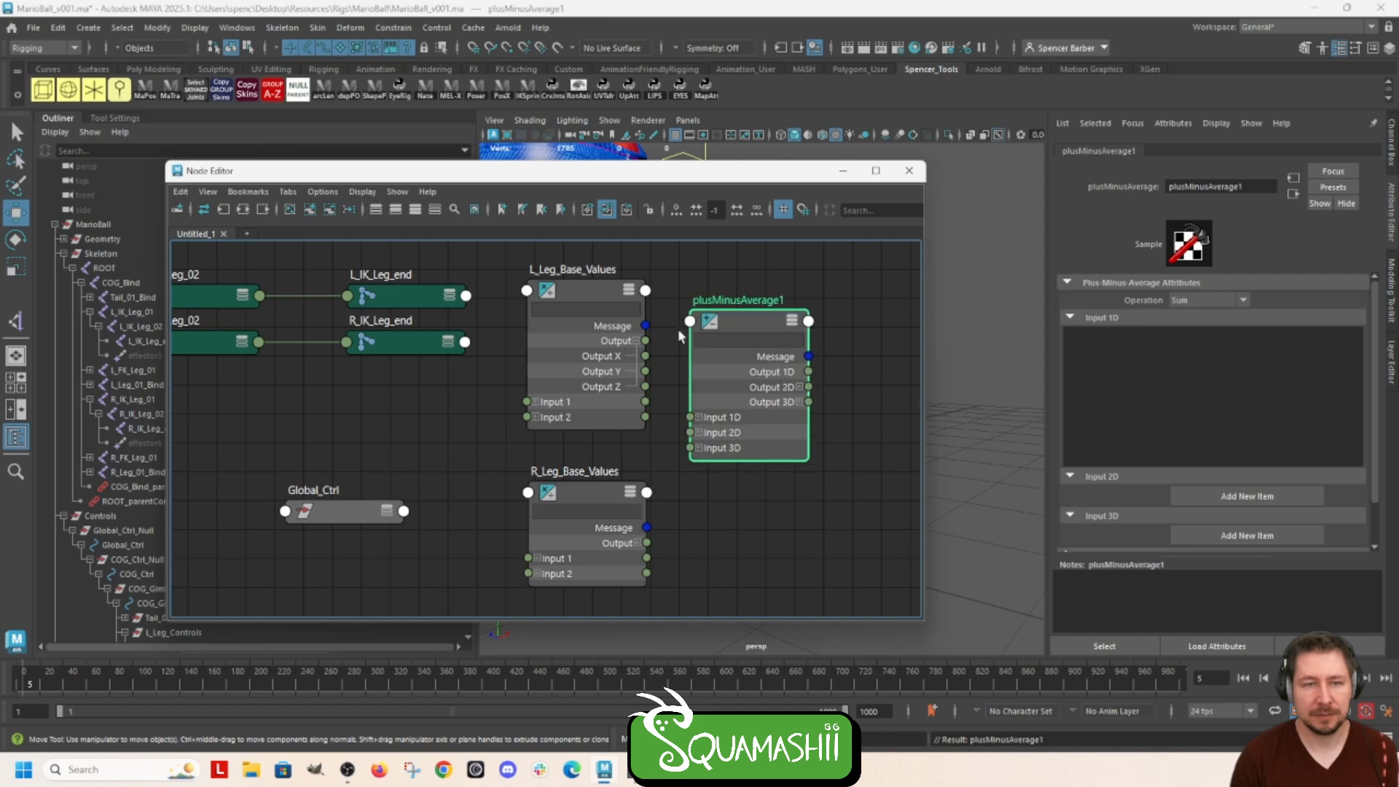
Step: Expand the plusMinusAverage node's attributes and connect L_Leg_Base_Values Output X and Output Y to Input 1D[0] and Input 1D[1]
{"action": "left_click", "coordinate": [699, 417]}
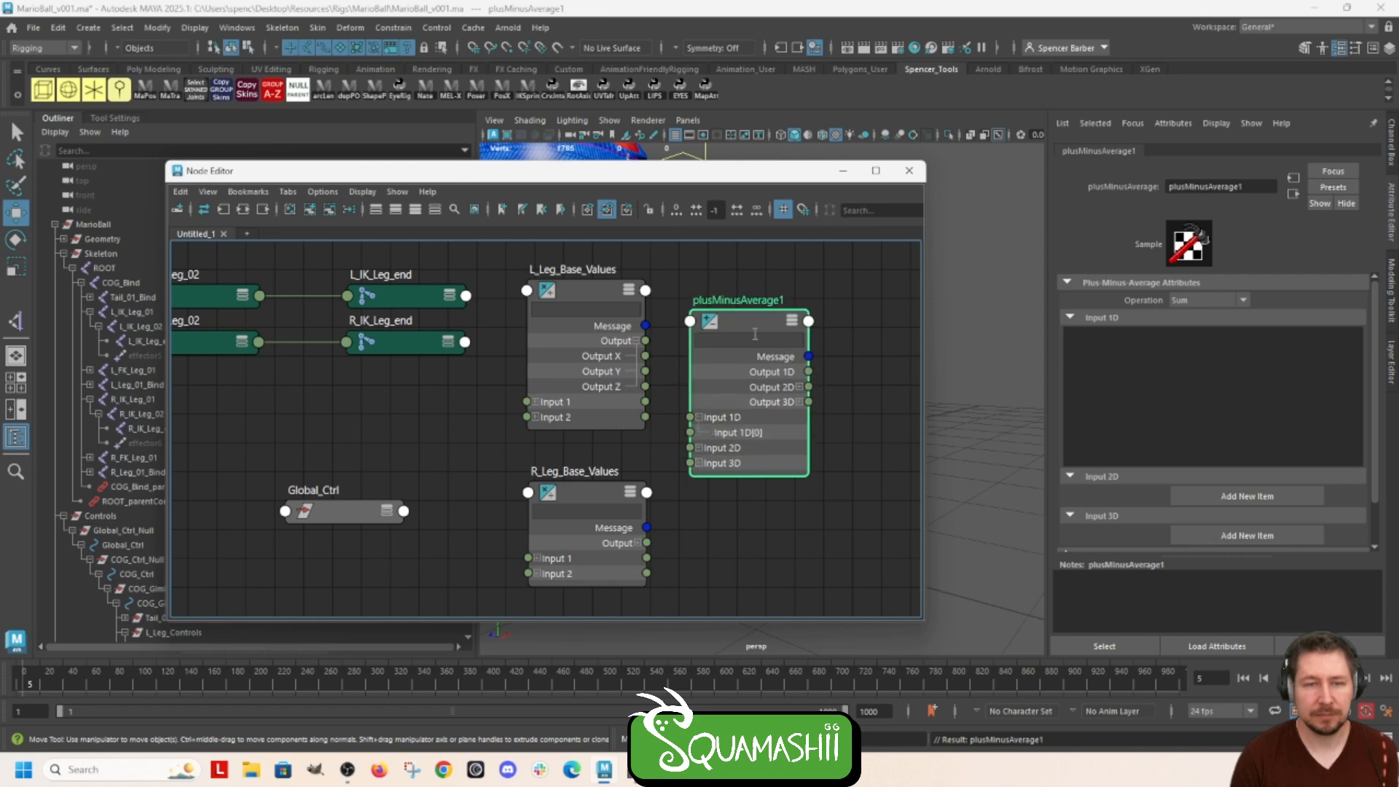
{"action": "left_click_drag", "start_coordinate": [755, 335], "coordinate": [765, 301]}
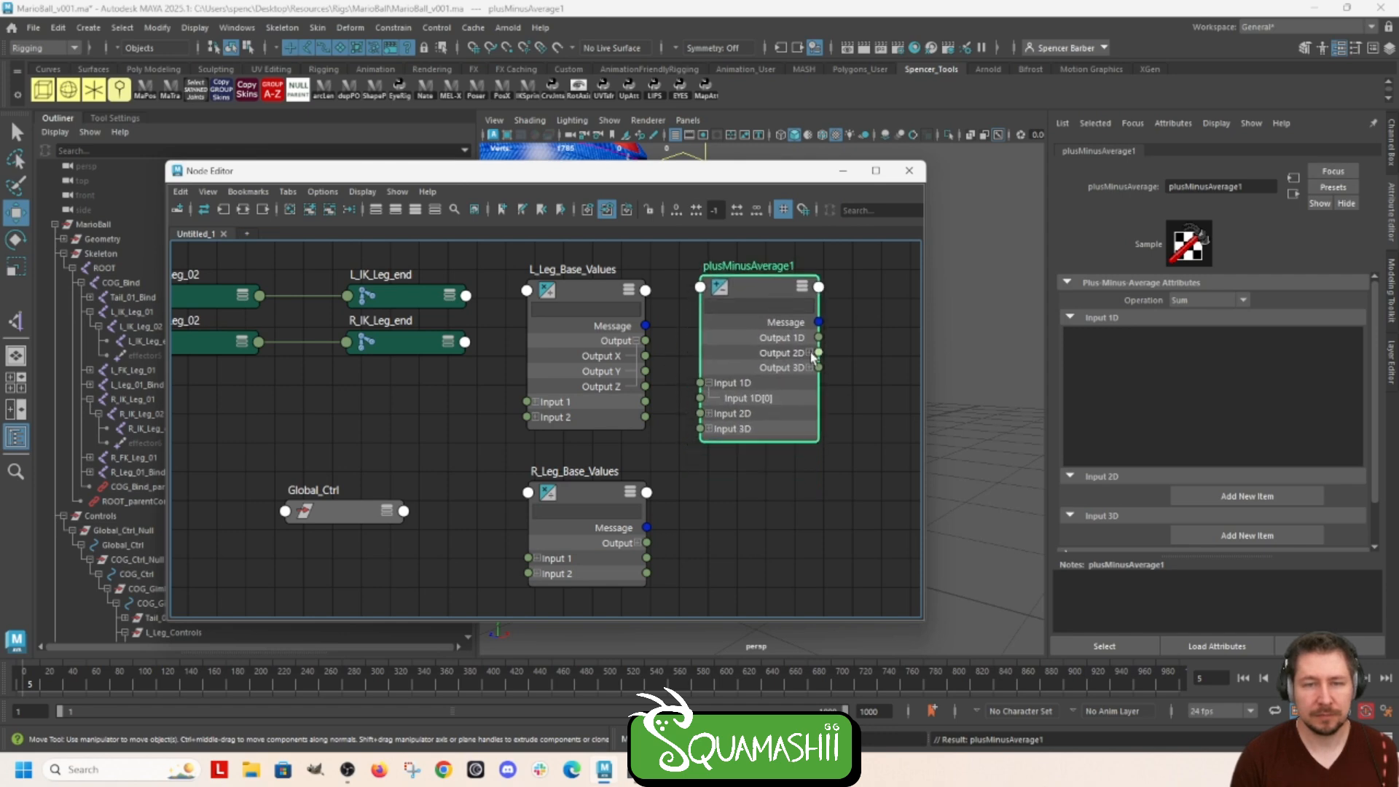
{"action": "left_click", "coordinate": [808, 353]}
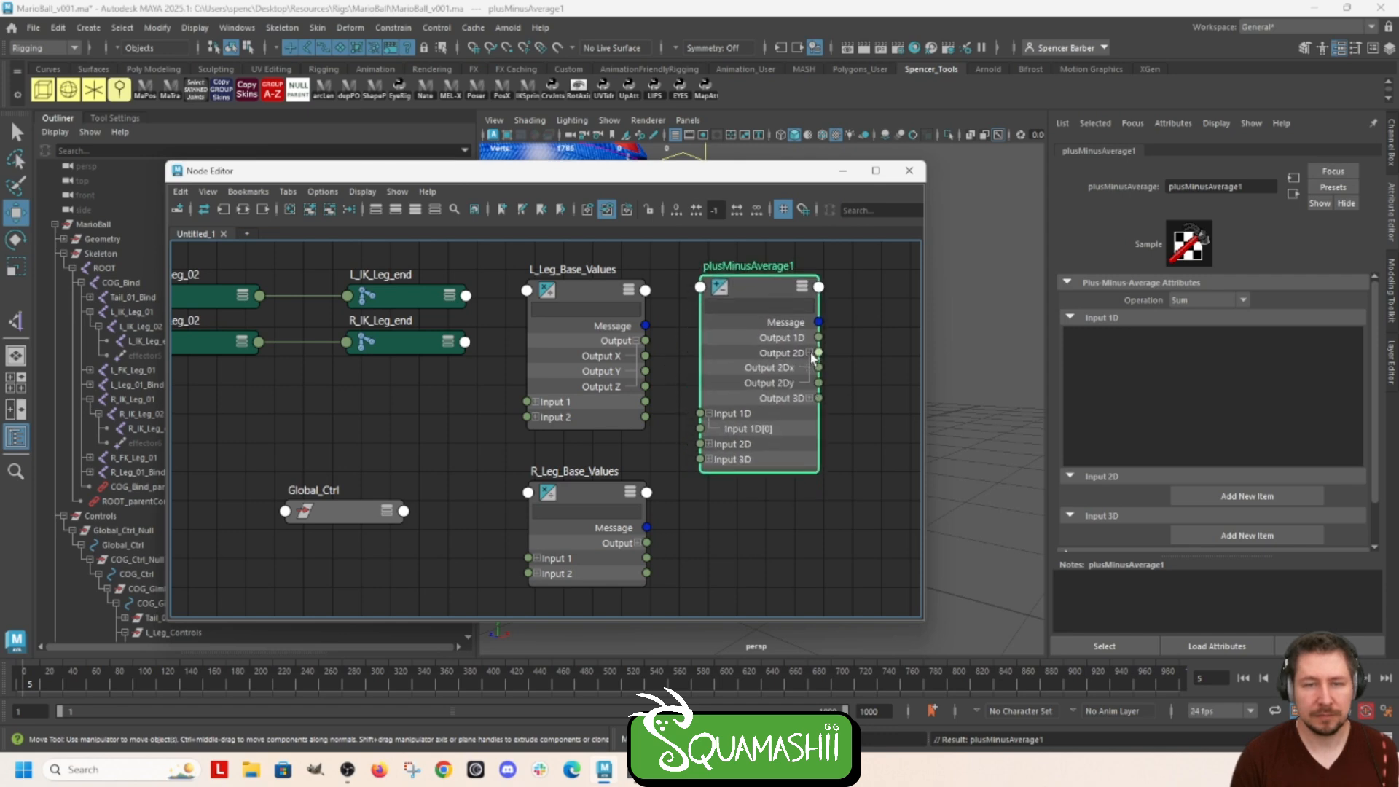
{"action": "left_click", "coordinate": [807, 398]}
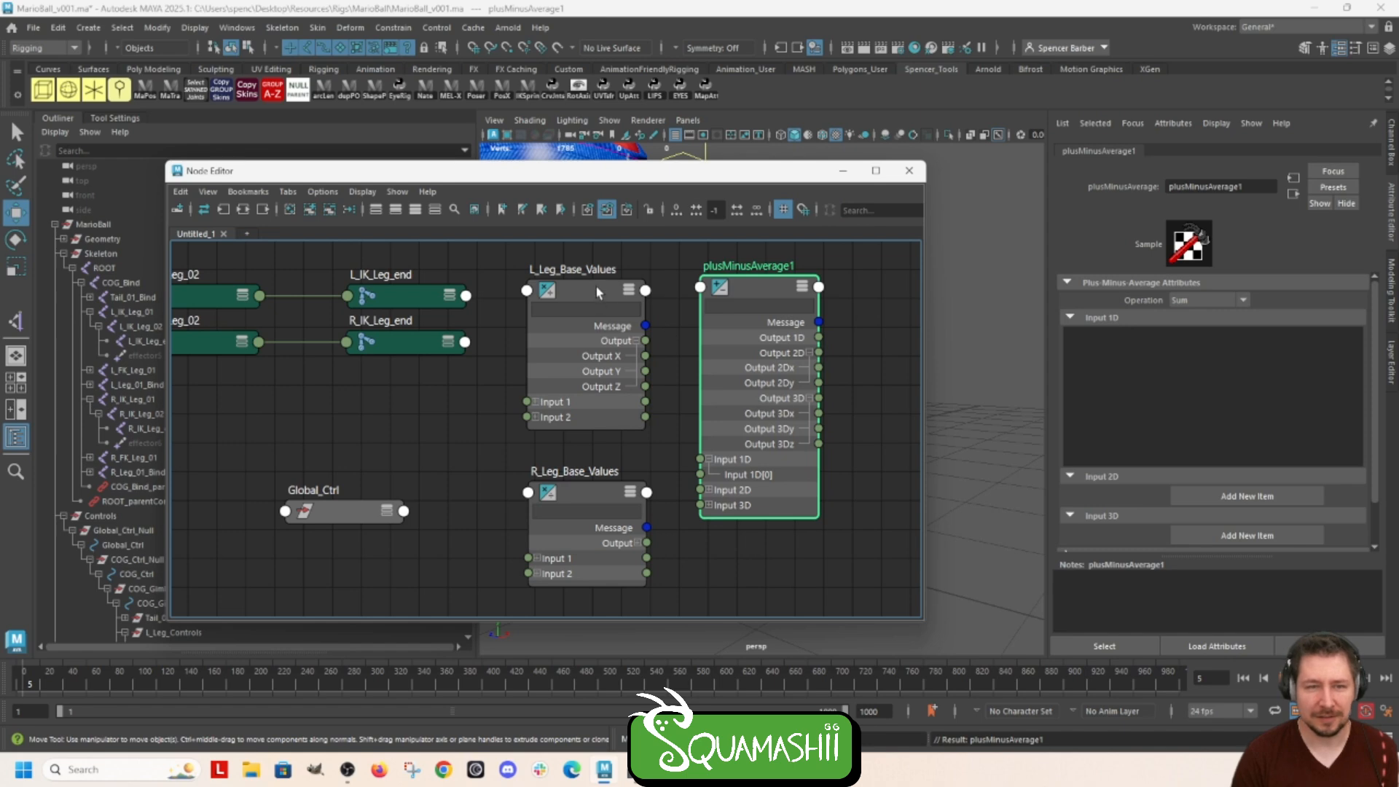
{"action": "left_click_drag", "start_coordinate": [645, 356], "coordinate": [706, 463]}
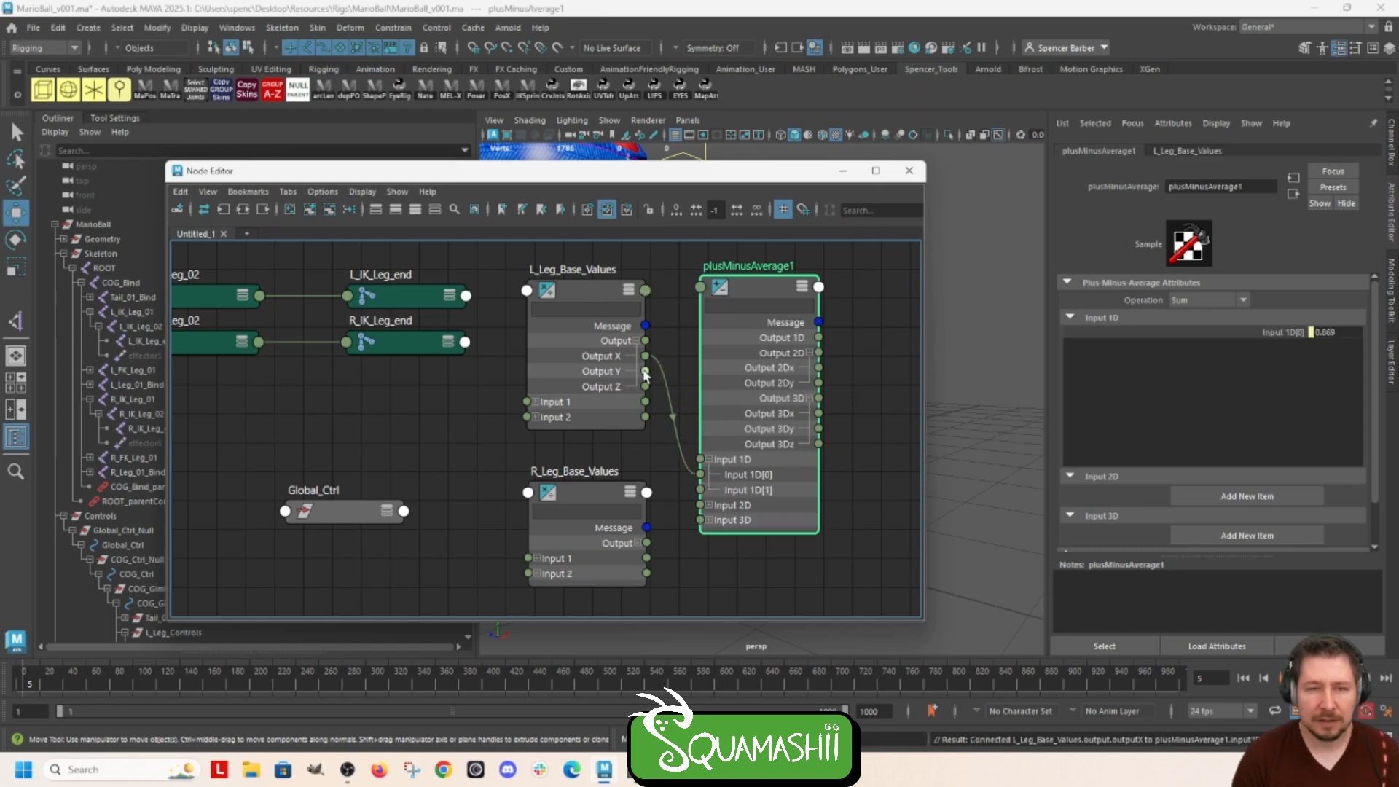
{"action": "left_click_drag", "start_coordinate": [645, 373], "coordinate": [701, 493]}
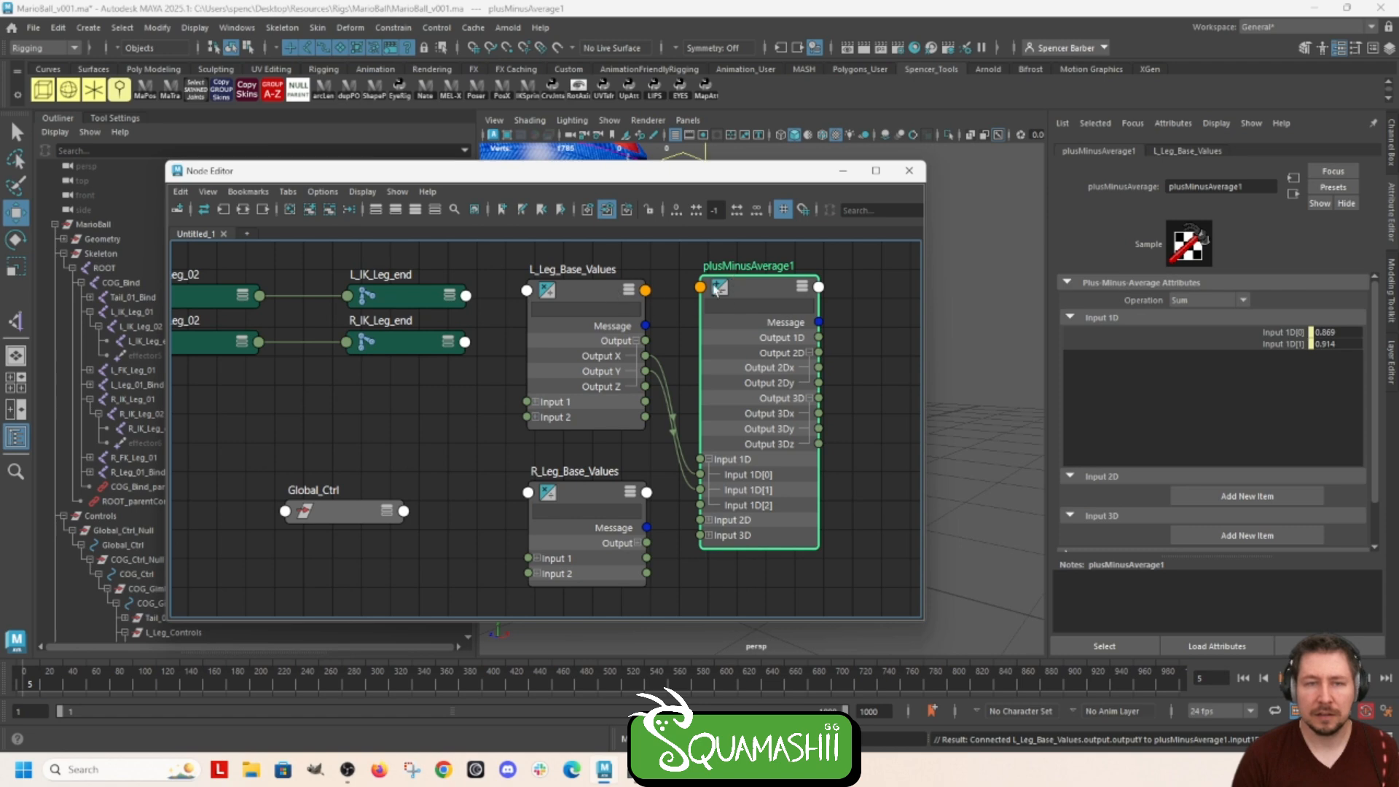
Step: Move the plusMinusAverage node up and clear of L_Leg_Base_Values, and rename it L_Leg_Base_Sum
{"action": "middle_click_drag", "start_coordinate": [670, 318], "coordinate": [604, 468], "text": "alt"}
{"action": "left_click_drag", "start_coordinate": [696, 440], "coordinate": [680, 321]}
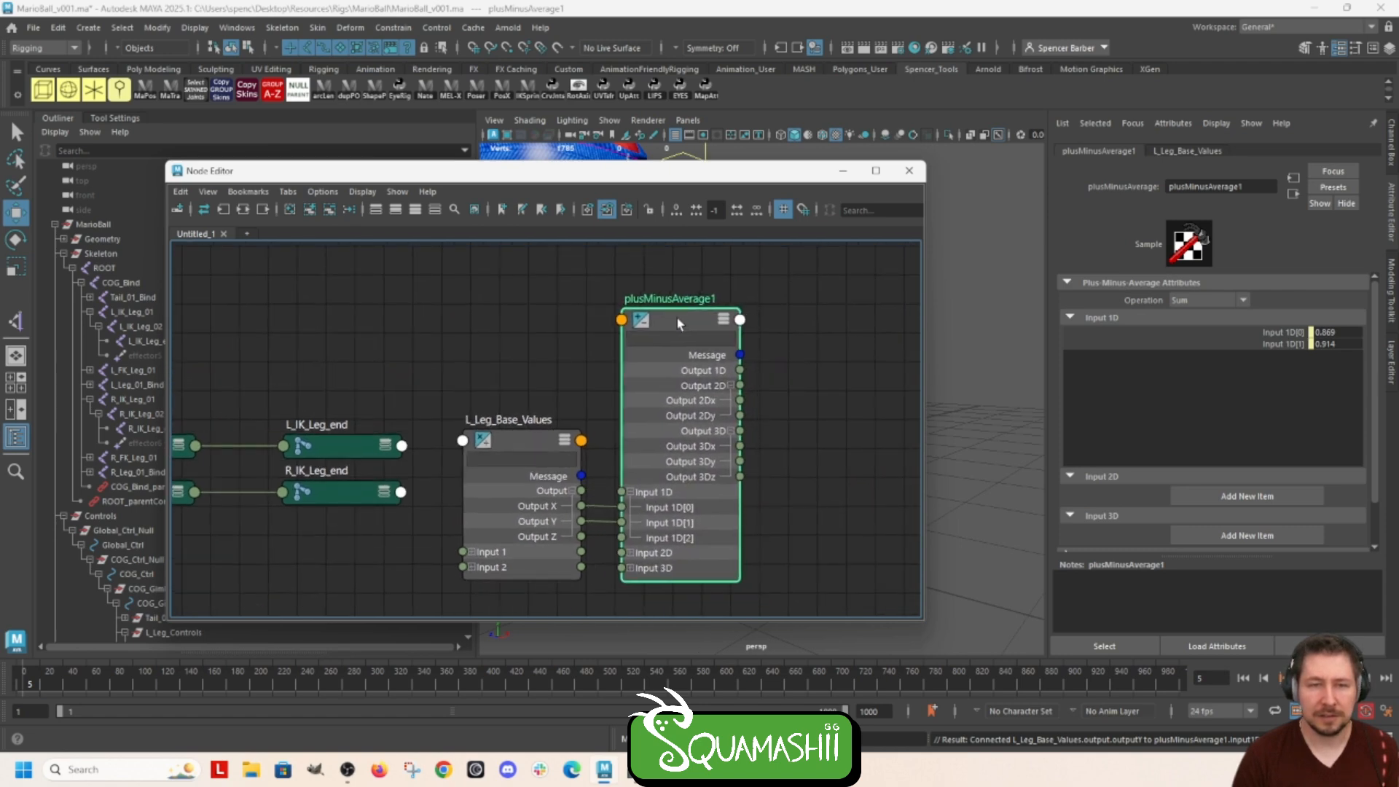
{"action": "double_click", "coordinate": [676, 317]}
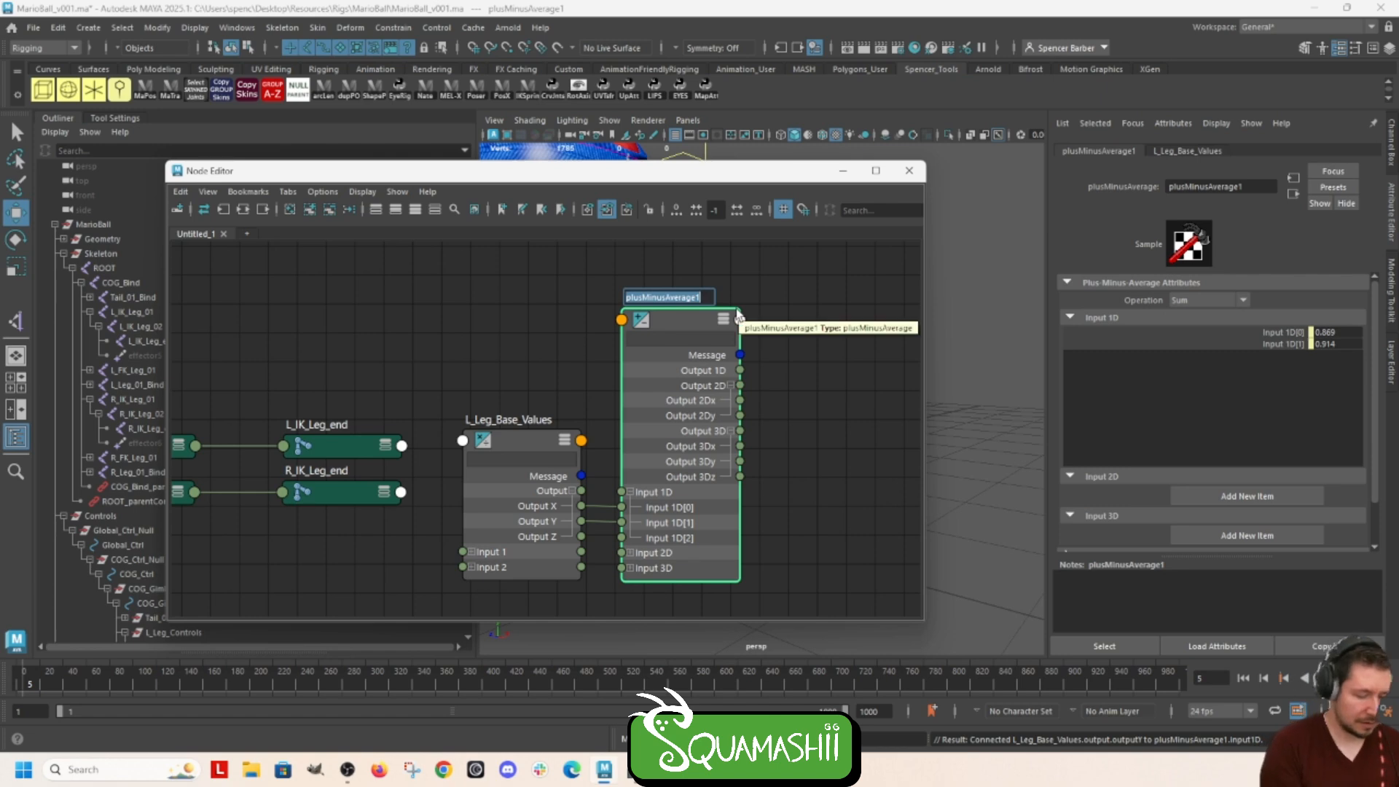
{"action": "type", "text": "L_Leg_Base_Sum"}
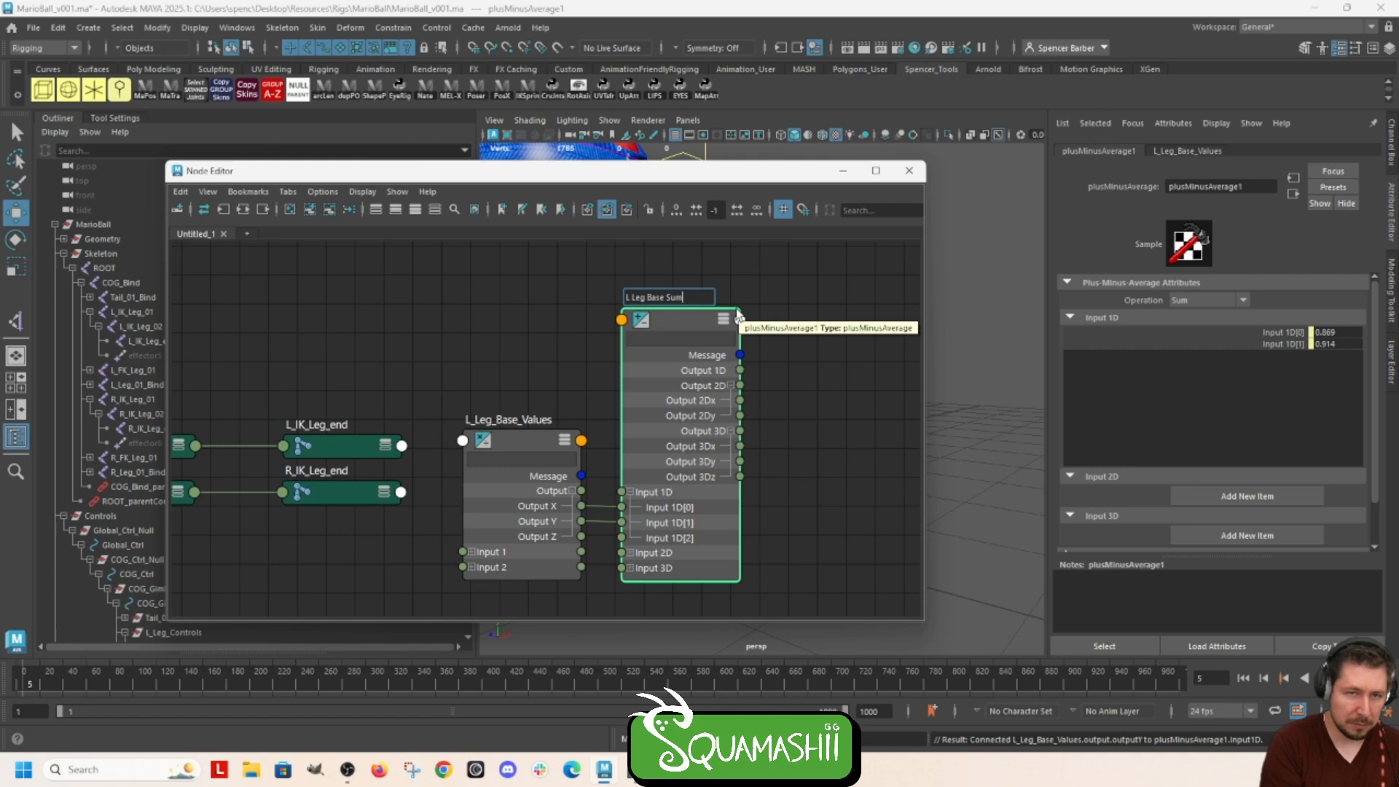
{"action": "key", "text": "Return"}
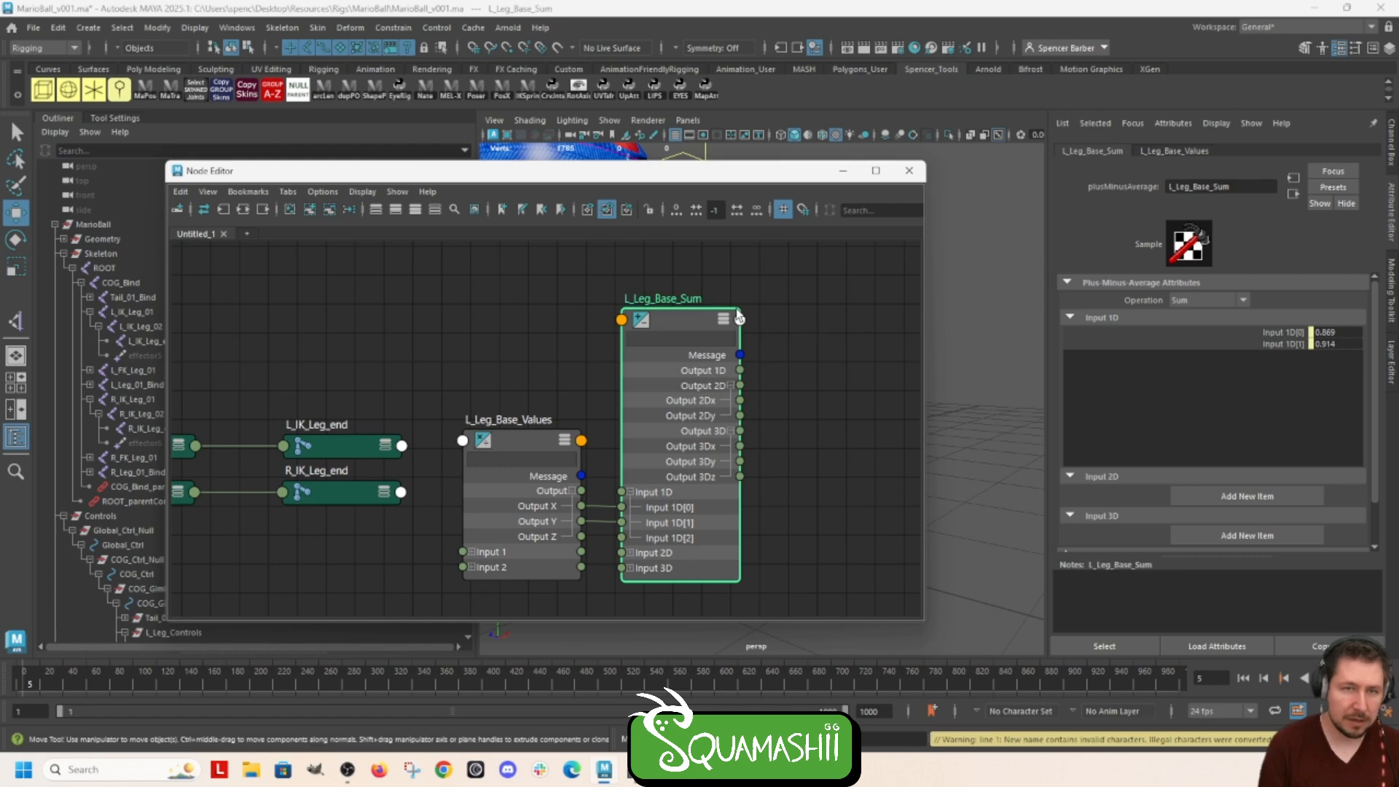
Step: Collapse L_Leg_Base_Sum beside L_Leg_Base_Values, then duplicate it and place the copy beside R_Leg_Base_Values
{"action": "scroll", "coordinate": [811, 397], "scroll_direction": "down", "scroll_amount": 2}
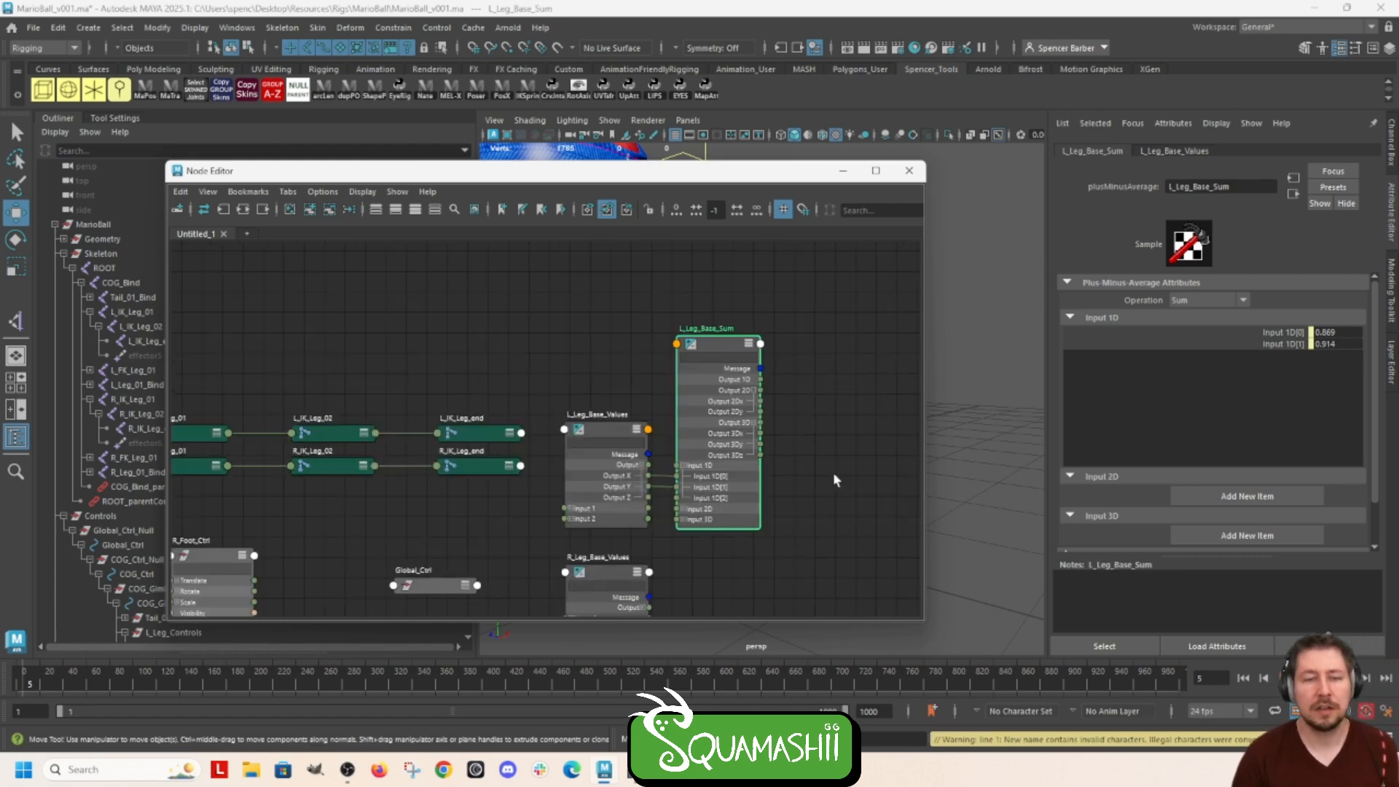
{"action": "middle_click_drag", "start_coordinate": [804, 465], "coordinate": [708, 379], "text": "alt"}
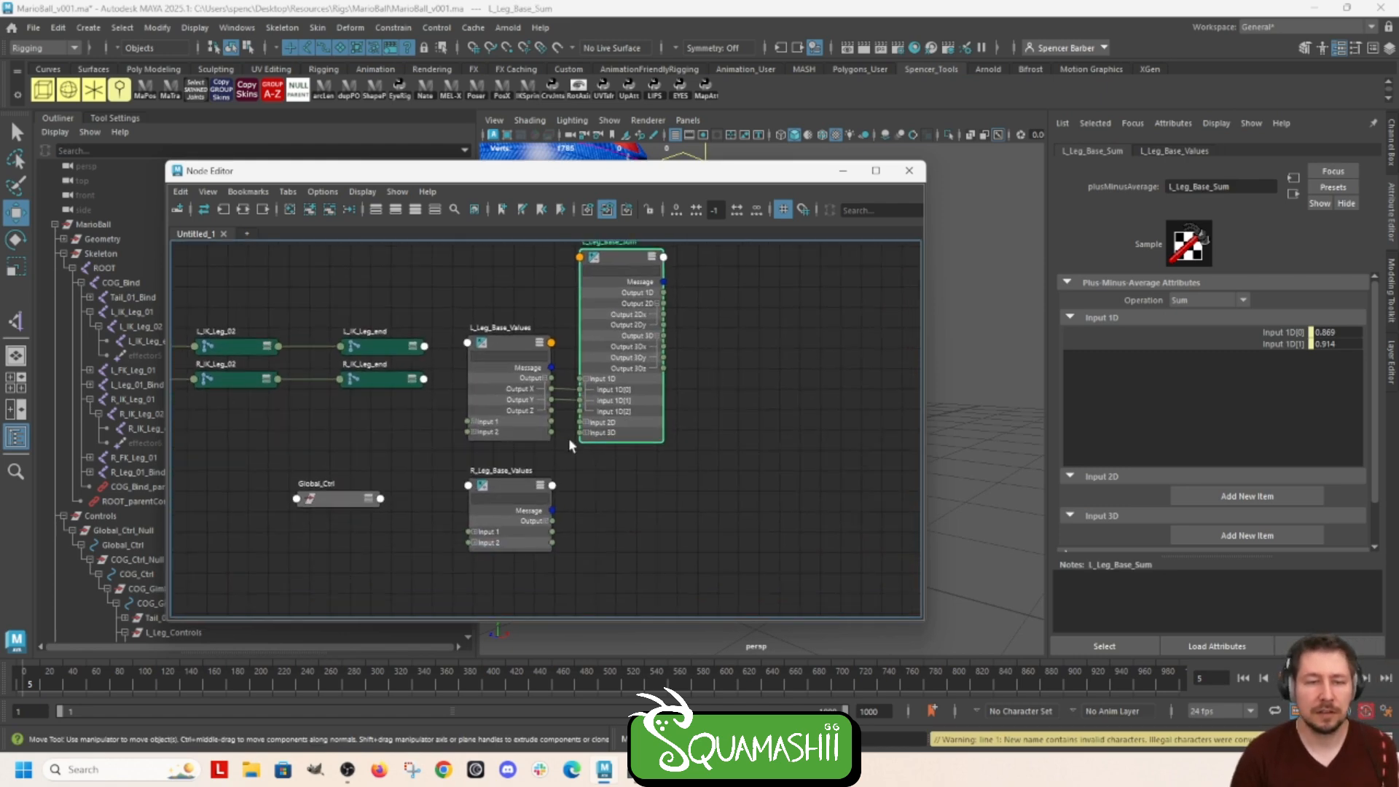
{"action": "left_click", "coordinate": [653, 258]}
{"action": "left_click", "coordinate": [653, 258]}
{"action": "left_click_drag", "start_coordinate": [614, 260], "coordinate": [621, 392]}
{"action": "key", "text": "ctrl+d"}
{"action": "left_click_drag", "start_coordinate": [794, 426], "coordinate": [625, 521]}
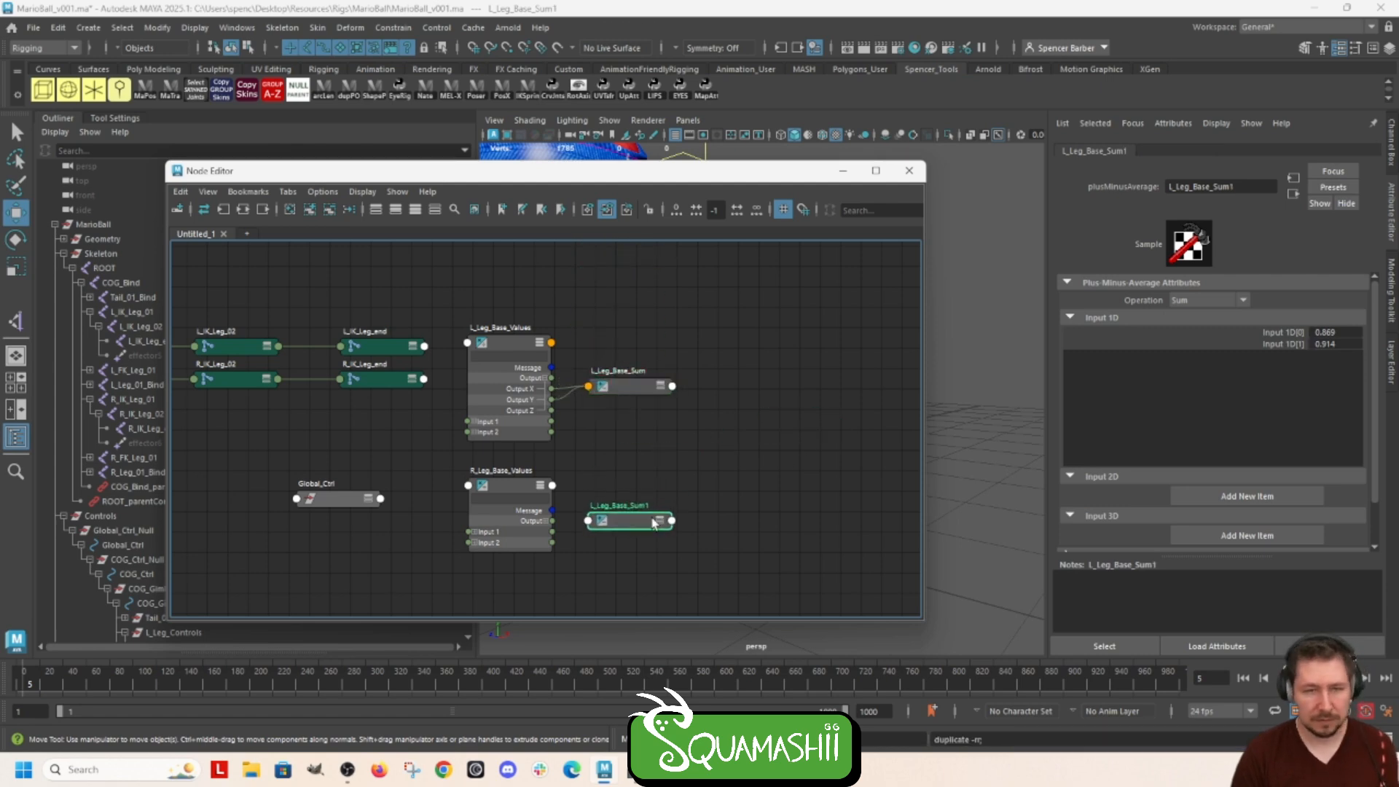
Step: Rename the duplicated sum node R_Leg_Base_Sum
{"action": "key", "text": "F2"}
{"action": "double_click", "coordinate": [631, 506]}
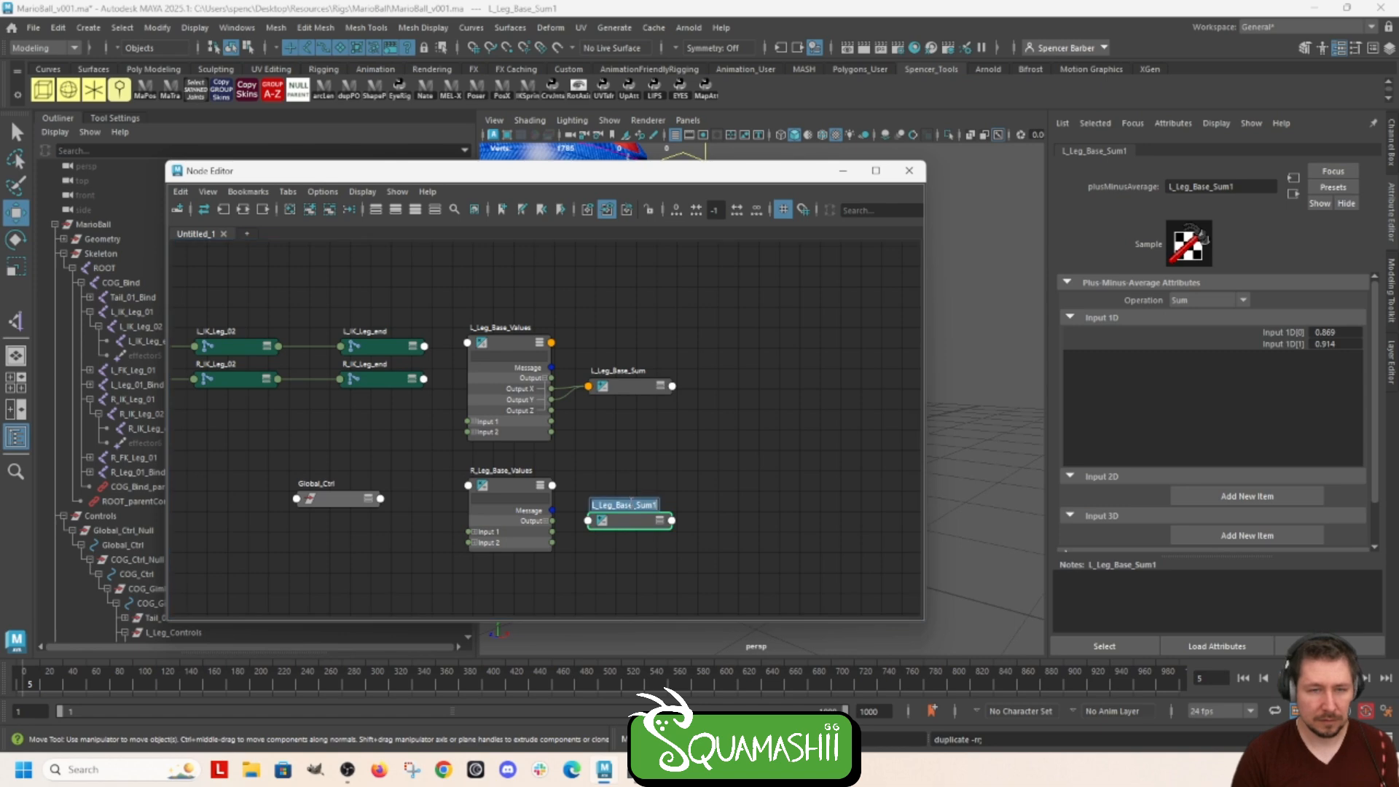
{"action": "left_click", "coordinate": [596, 505]}
{"action": "key", "text": "BackSpace"}
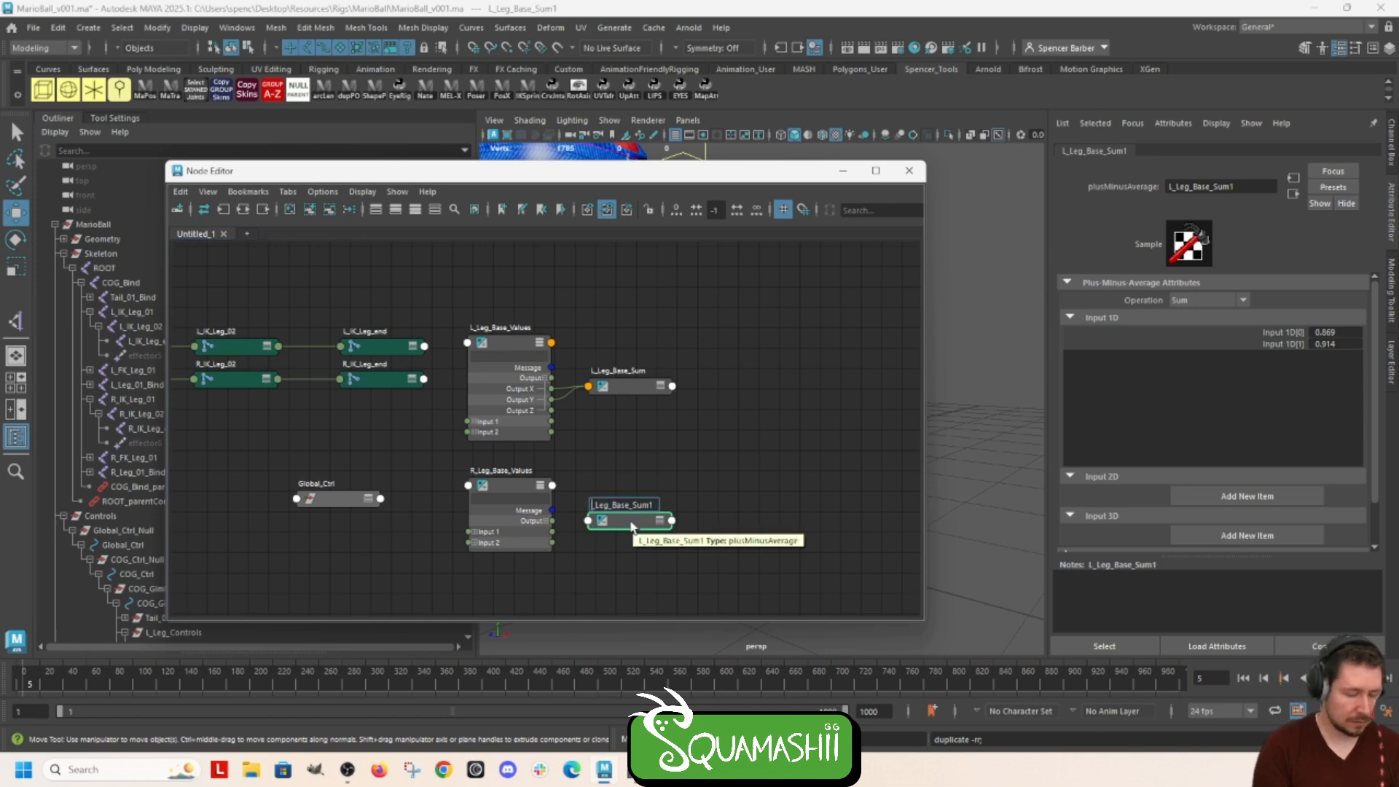
{"action": "type", "text": "R"}
{"action": "key", "text": "End"}
{"action": "key", "text": "BackSpace"}
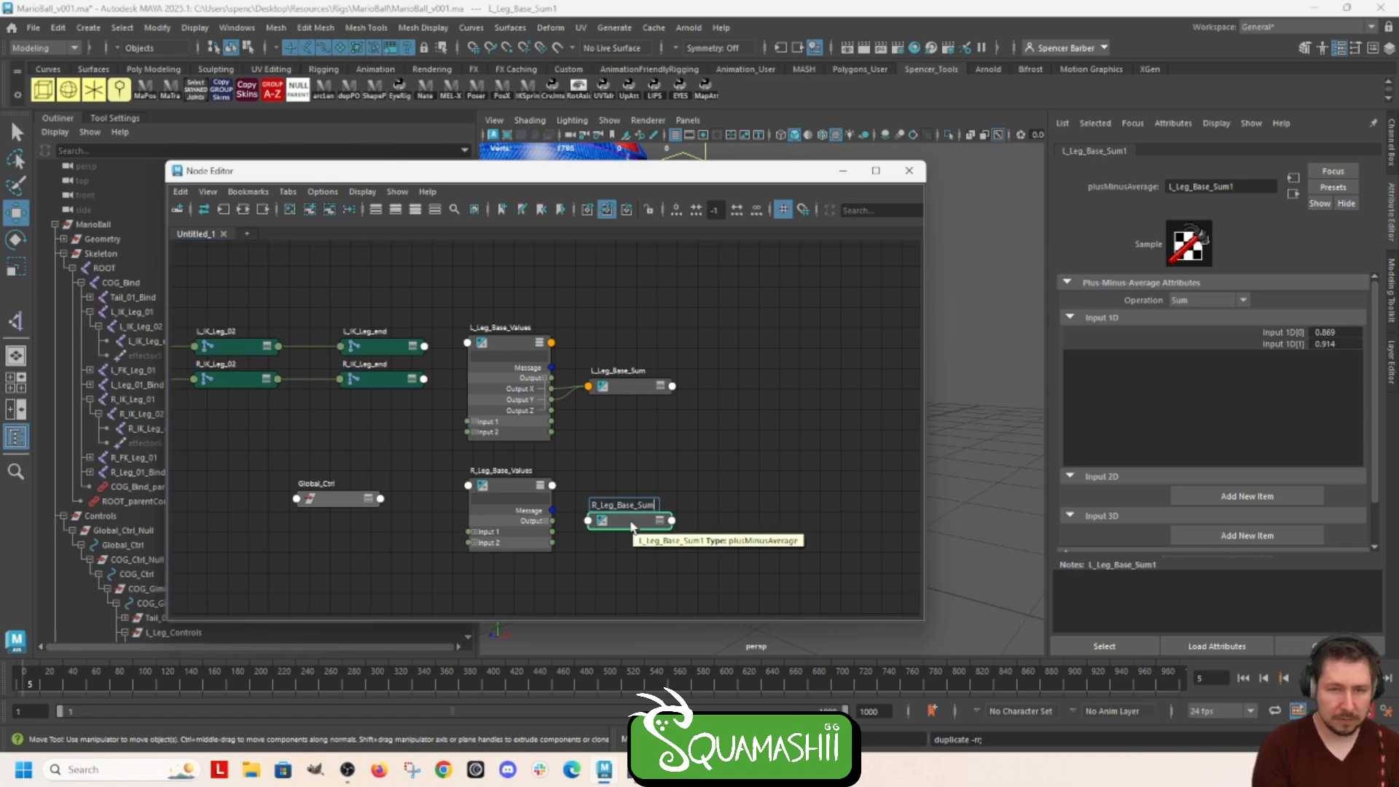
{"action": "key", "text": "Return"}
Step: Shift L_Leg_Base_Sum slightly away from its values node, and expand R_Leg_Base_Sum's attributes in the space below it
{"action": "middle_click_drag", "start_coordinate": [650, 449], "coordinate": [619, 476], "text": "alt"}
{"action": "scroll", "coordinate": [615, 433], "scroll_direction": "up", "scroll_amount": 3}
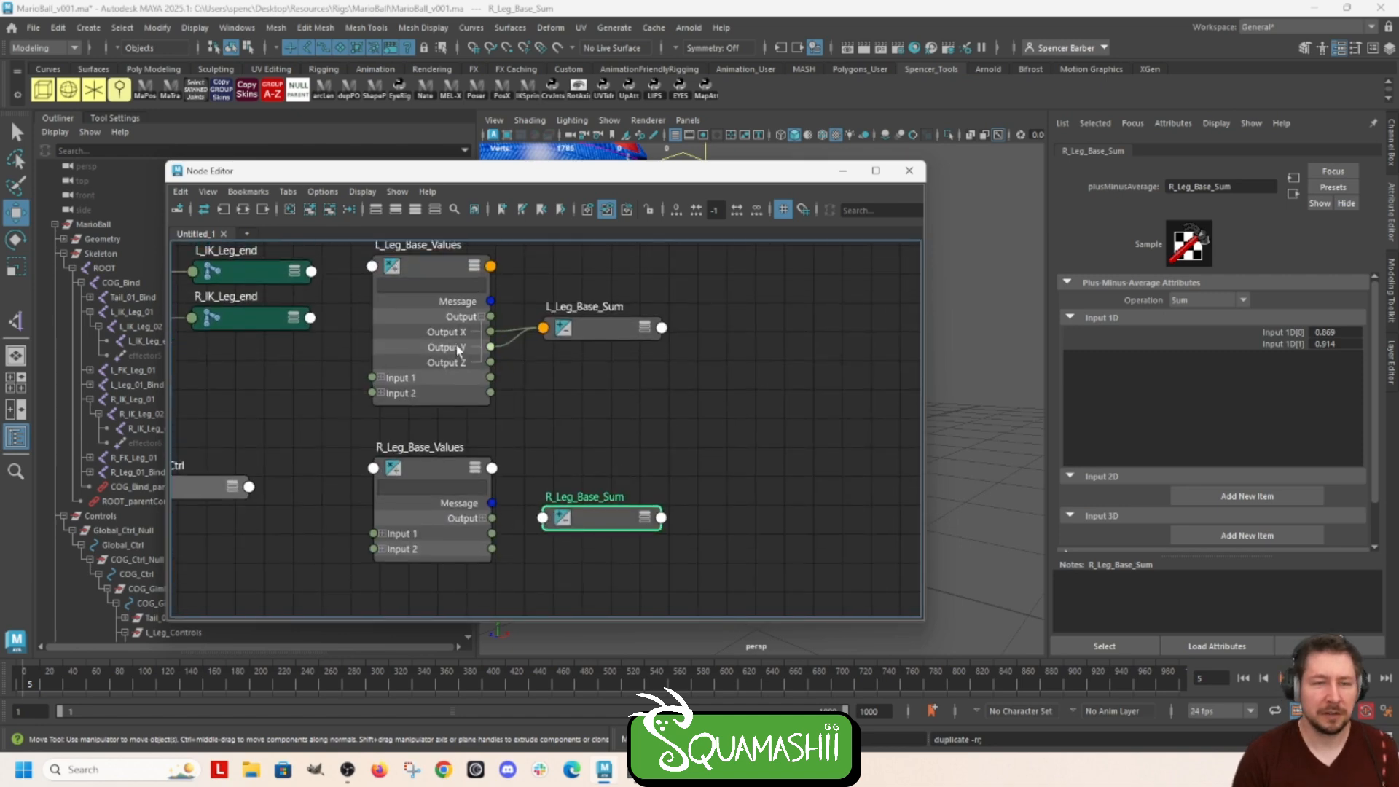
{"action": "left_click_drag", "start_coordinate": [605, 333], "coordinate": [631, 345]}
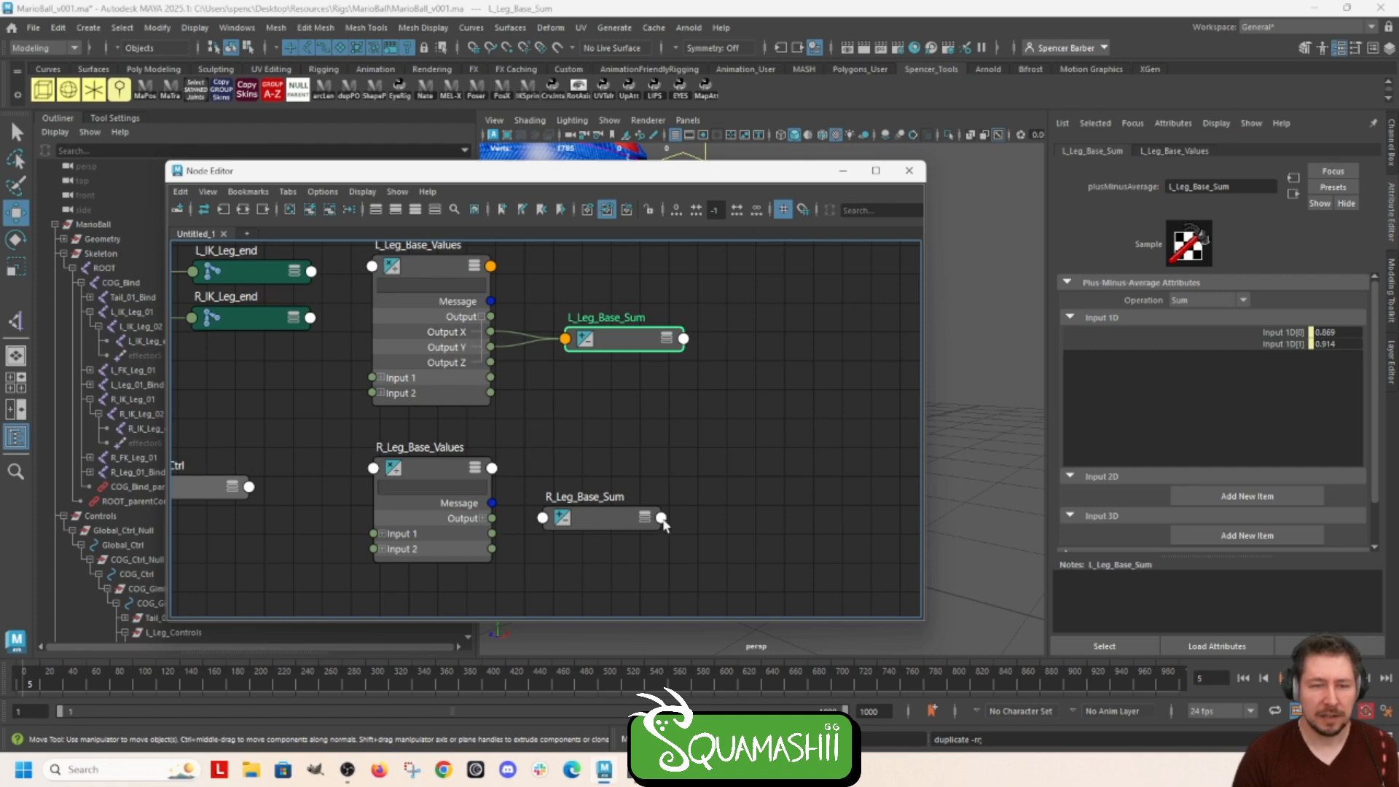
{"action": "left_click", "coordinate": [640, 525]}
{"action": "left_click", "coordinate": [641, 520]}
{"action": "left_click_drag", "start_coordinate": [634, 519], "coordinate": [651, 429]}
{"action": "left_click", "coordinate": [696, 482]}
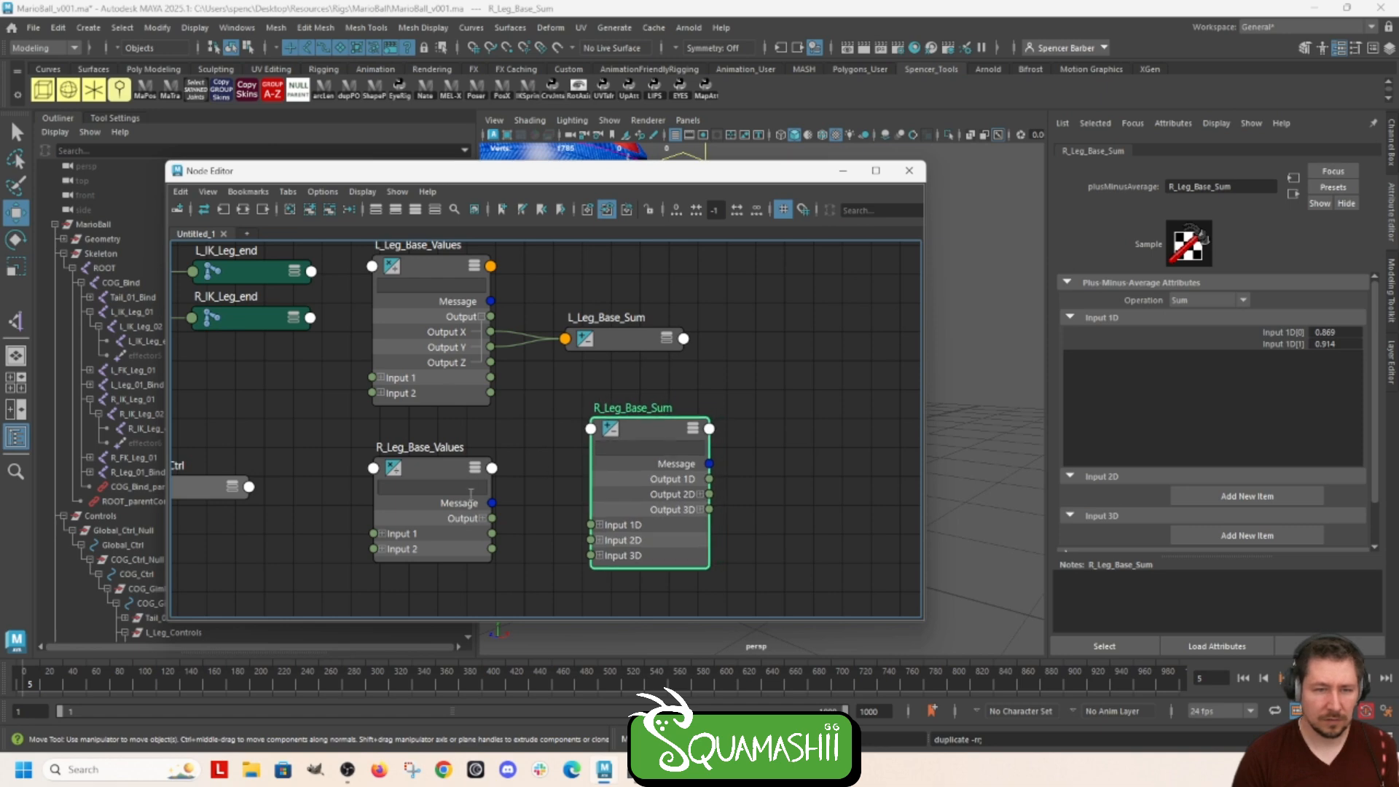
Step: Connect R_Leg_Base_Values Output X and Output Y to R_Leg_Base_Sum Input 1D[0] and Input 1D[1], tidy its position and show its channels
{"action": "left_click", "coordinate": [483, 519]}
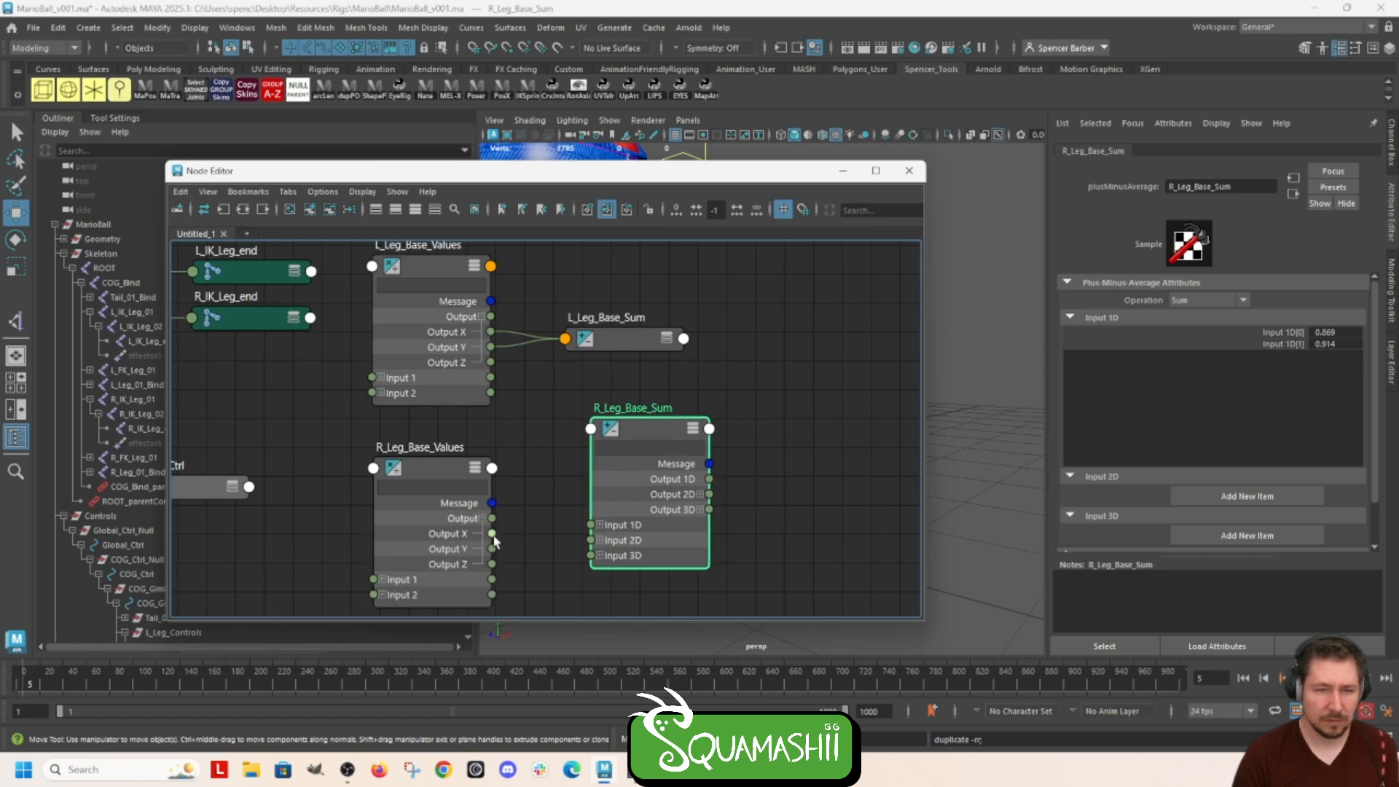
{"action": "left_click", "coordinate": [599, 524]}
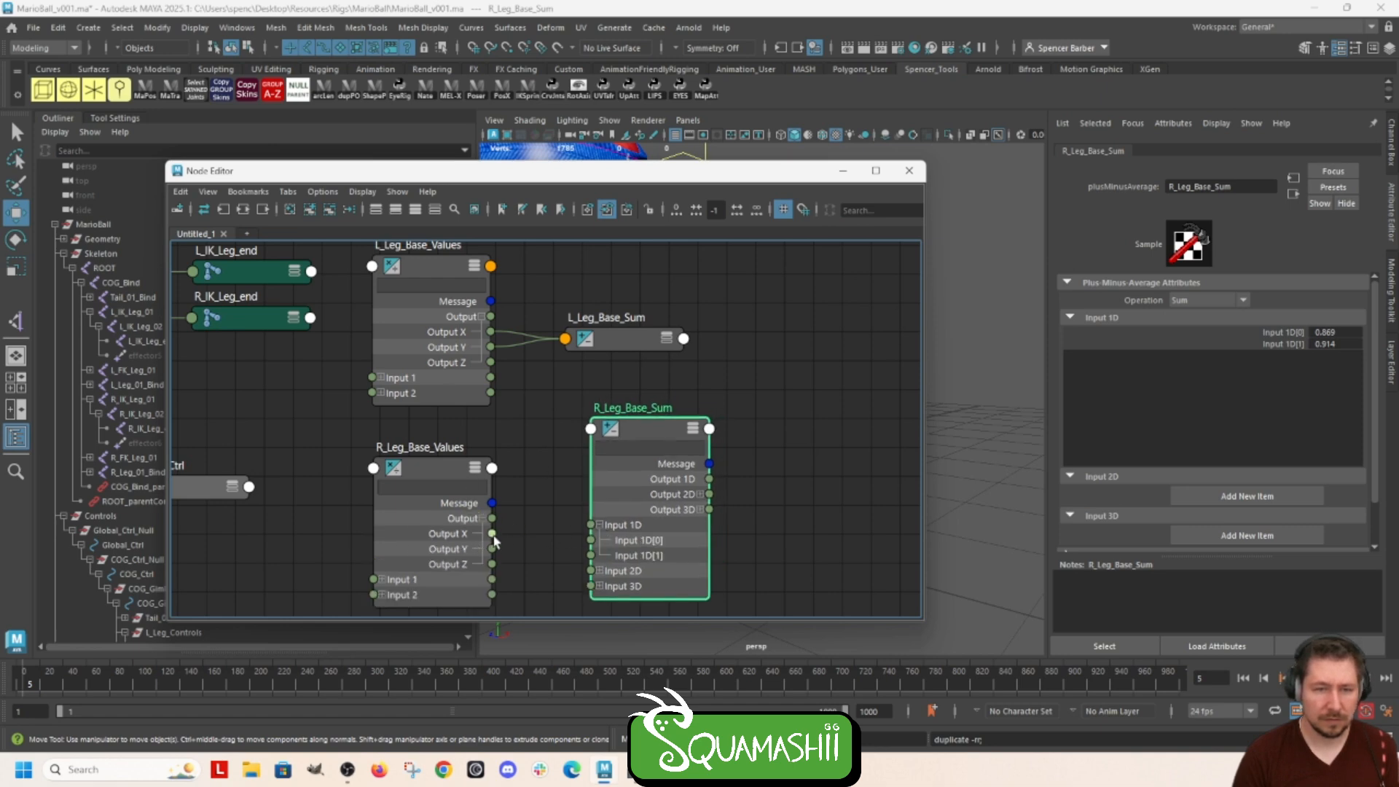
{"action": "left_click_drag", "start_coordinate": [493, 535], "coordinate": [591, 540]}
{"action": "left_click_drag", "start_coordinate": [493, 550], "coordinate": [591, 555]}
{"action": "left_click_drag", "start_coordinate": [652, 431], "coordinate": [627, 421]}
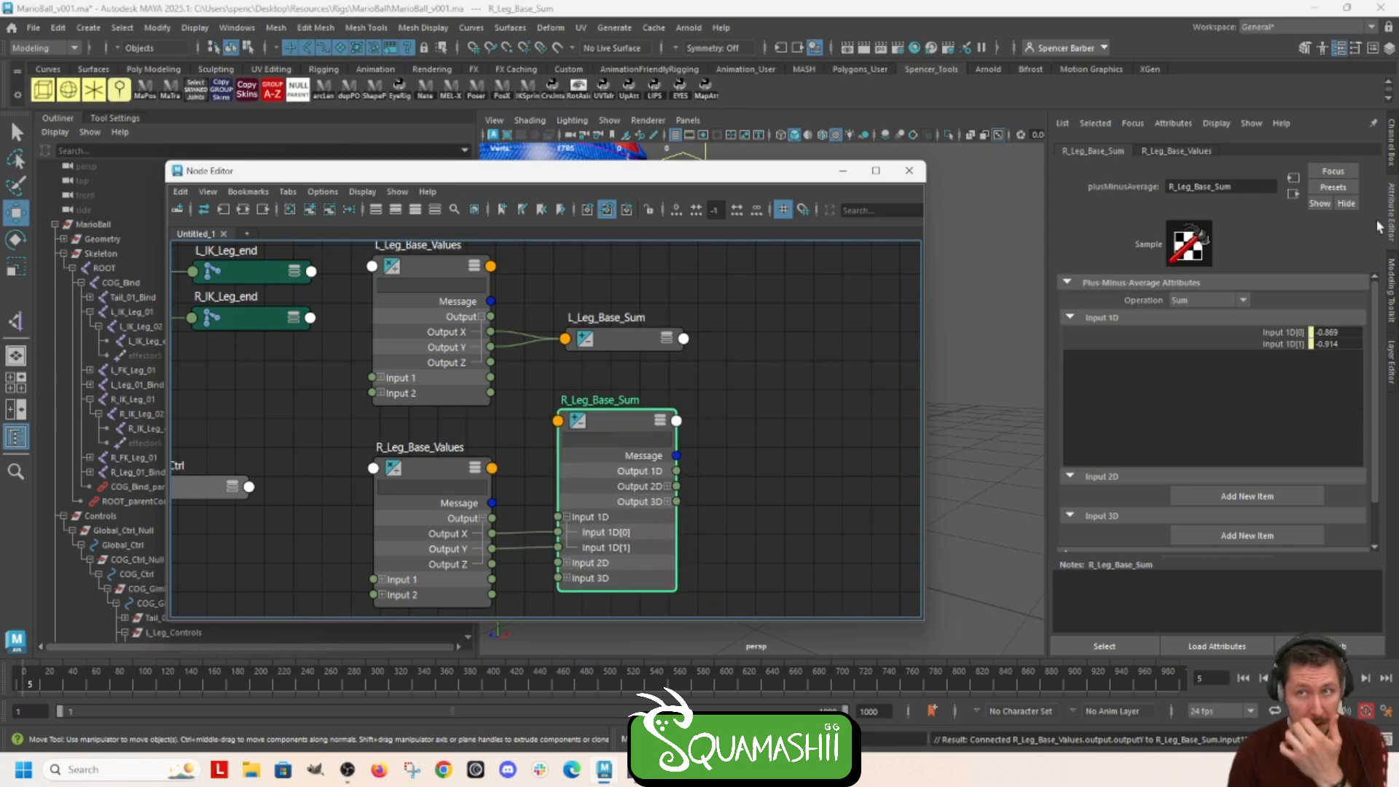
{"action": "left_click", "coordinate": [1391, 144]}
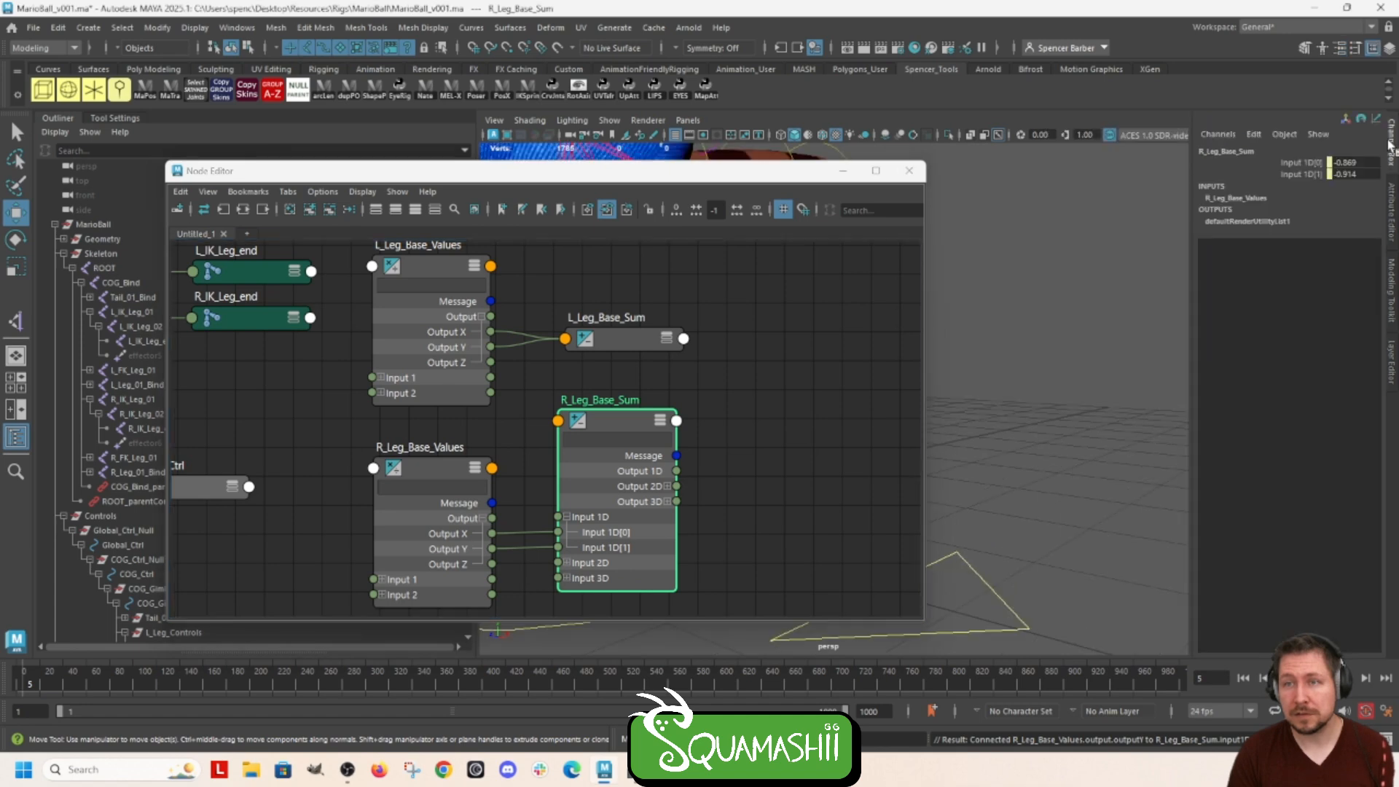